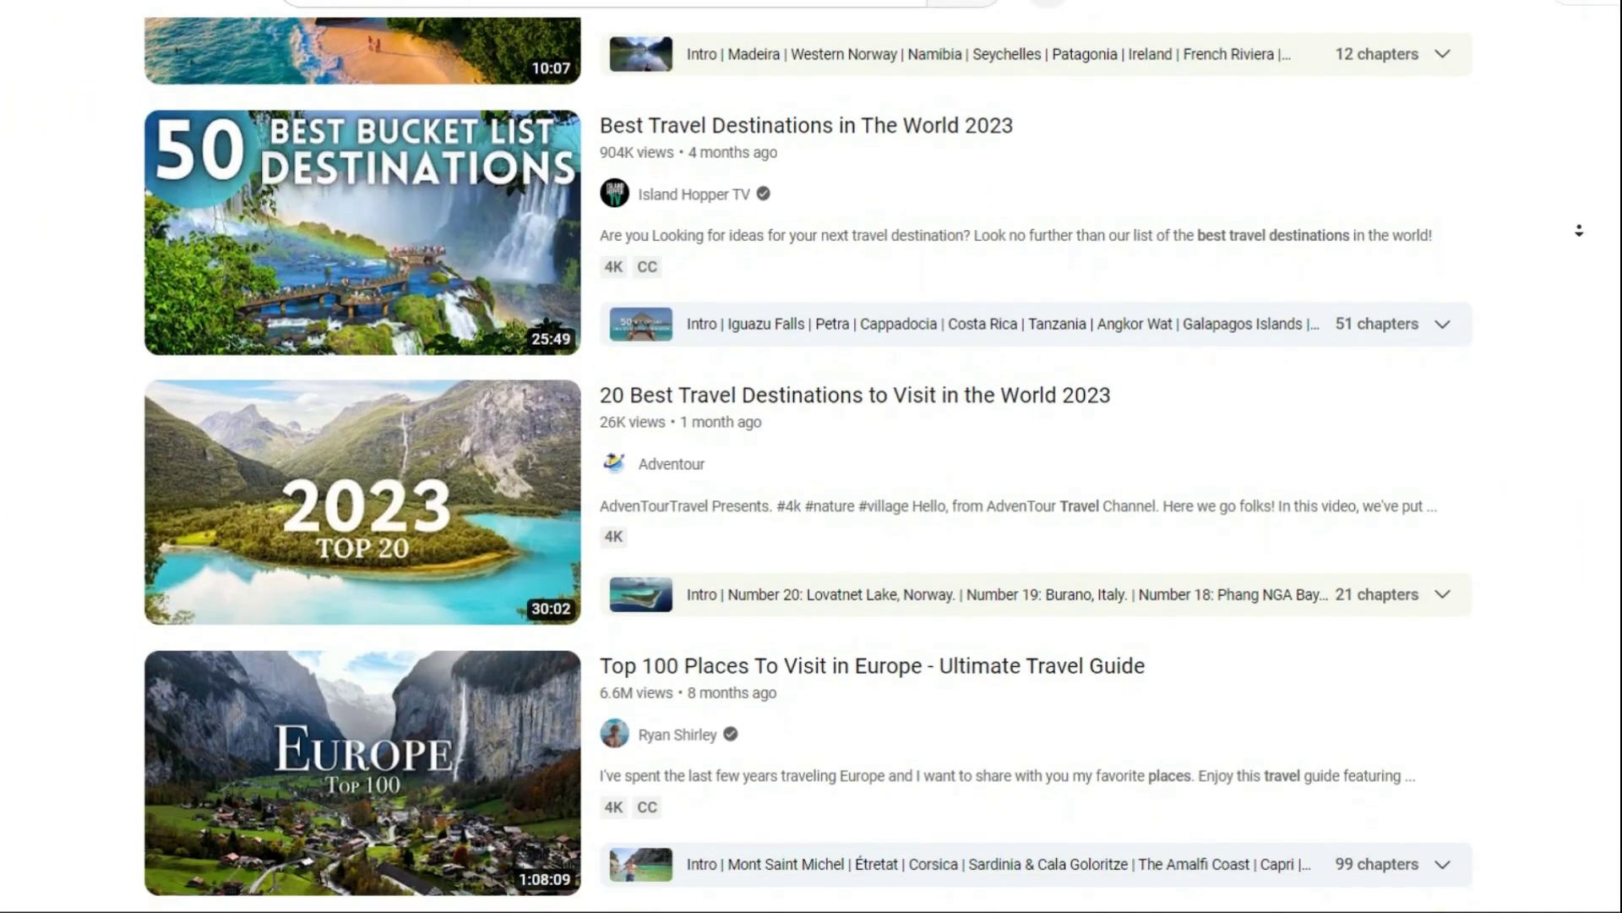
- Scroll through the YouTube results for travel destination videos
scroll(1579, 230, "down", 6)
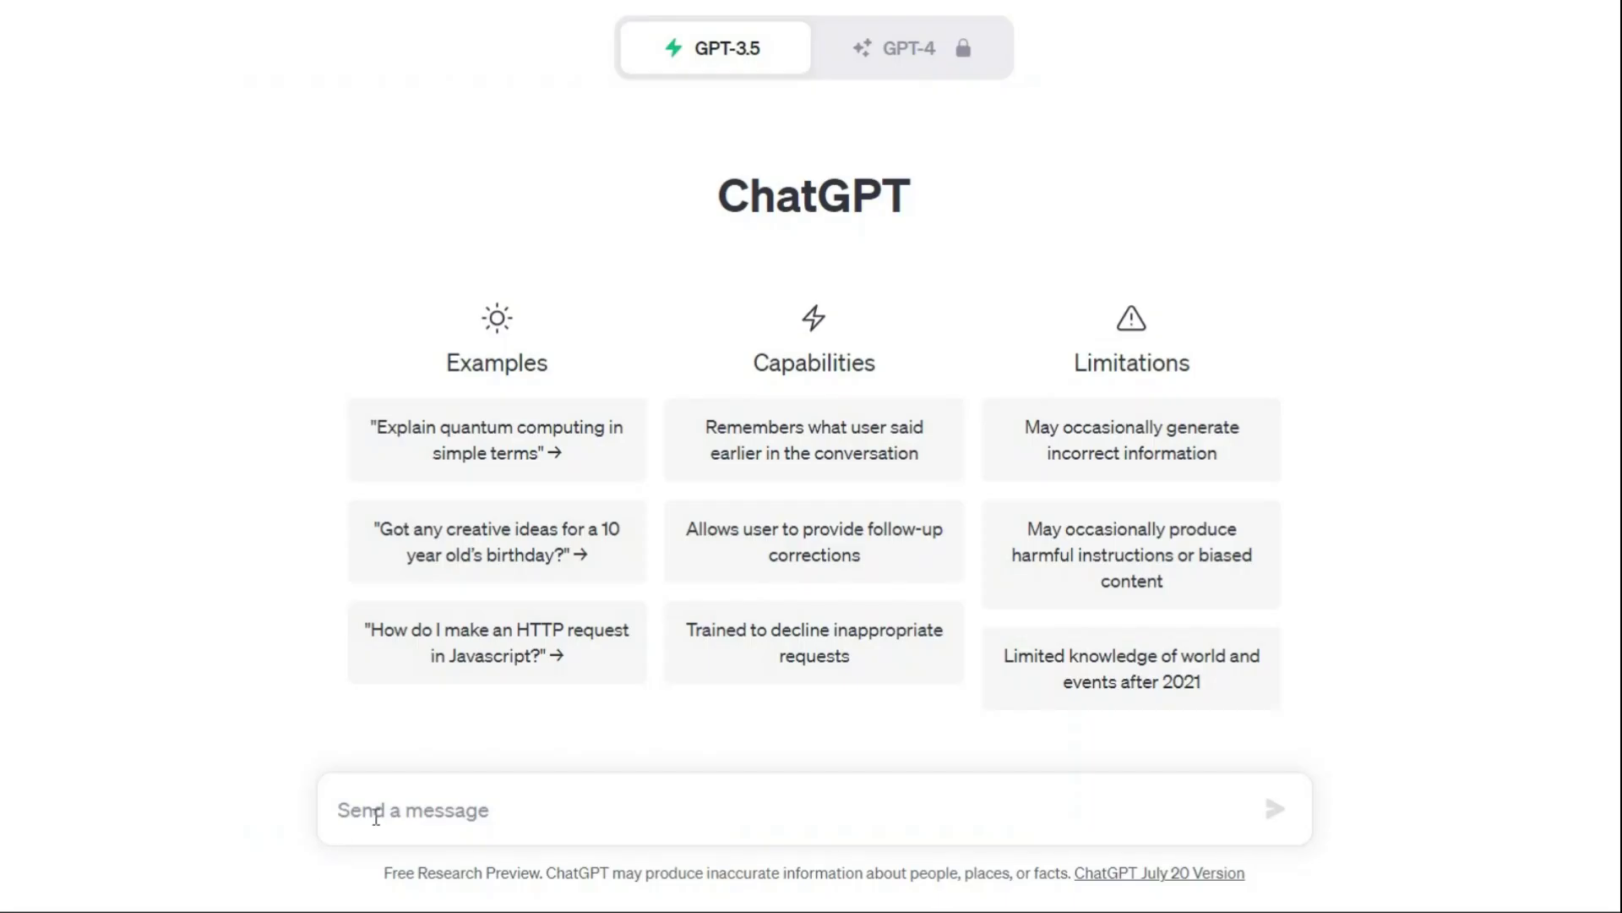
- Ask ChatGPT to 'tell me 5 popular country to travel' and scroll through the answer
type("tell me 5 popular country to t")
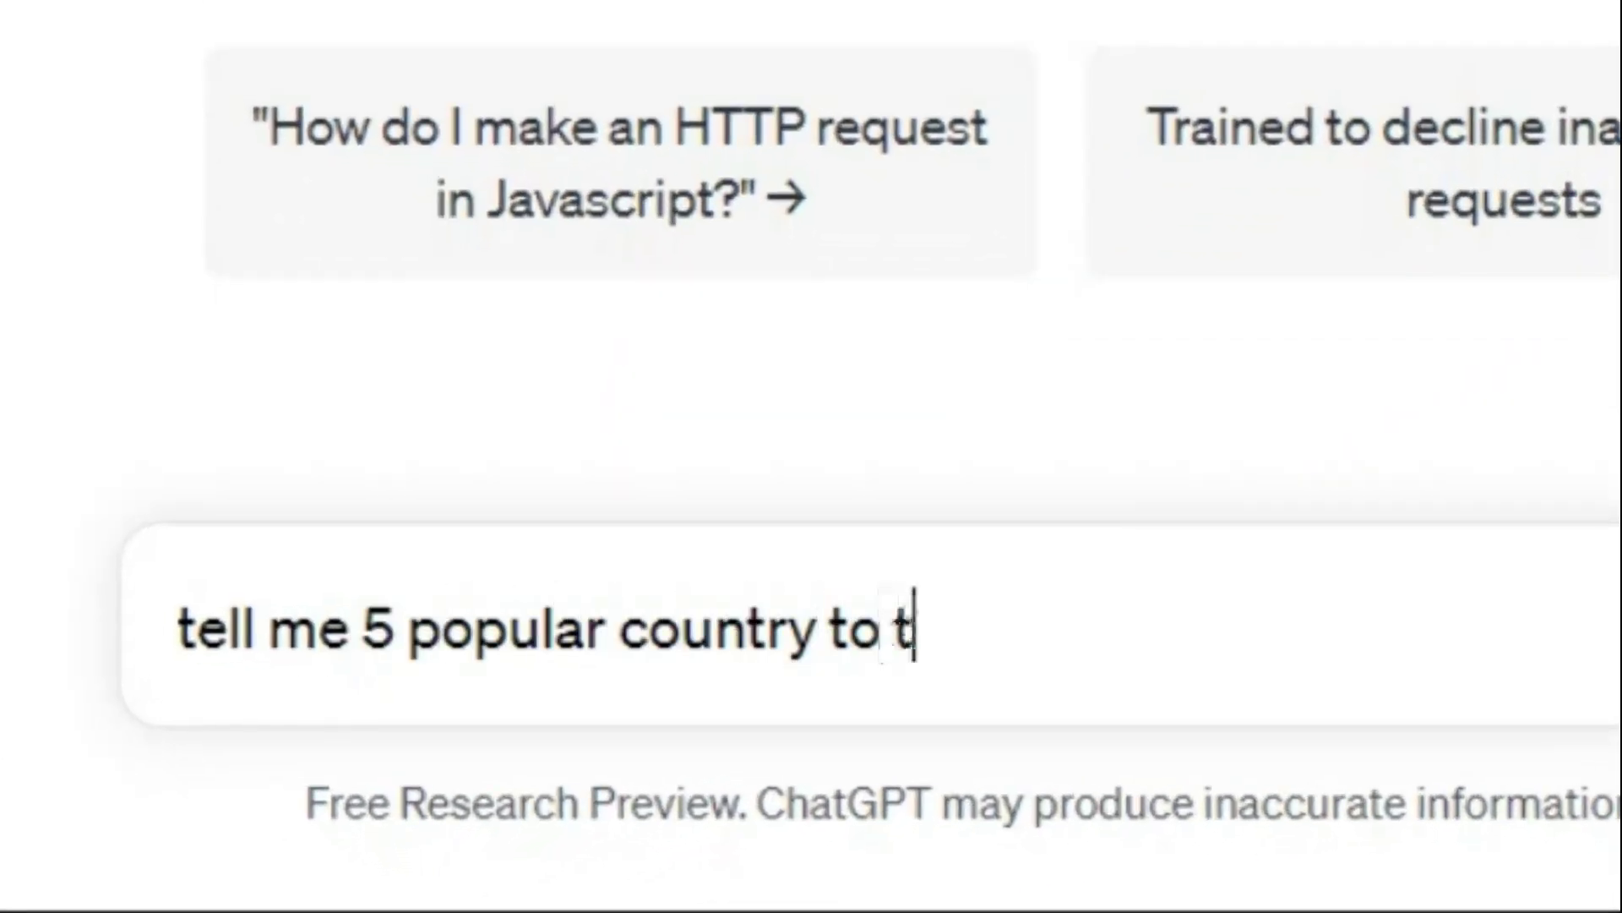
type("ravel")
key("Return")
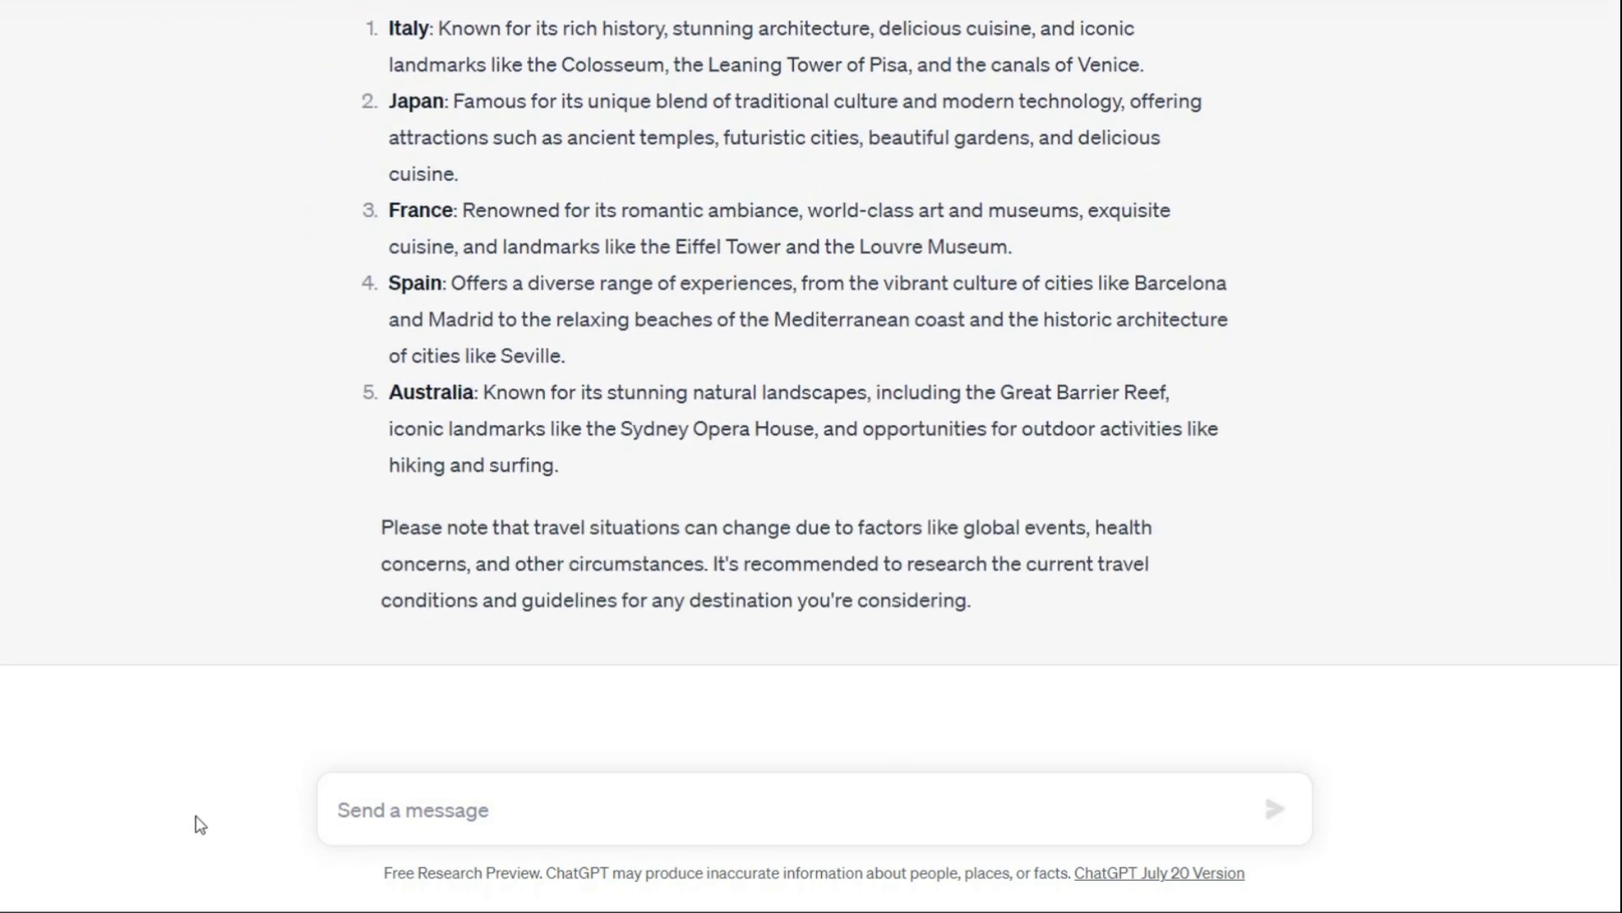
scroll(348, 412, "up", 3)
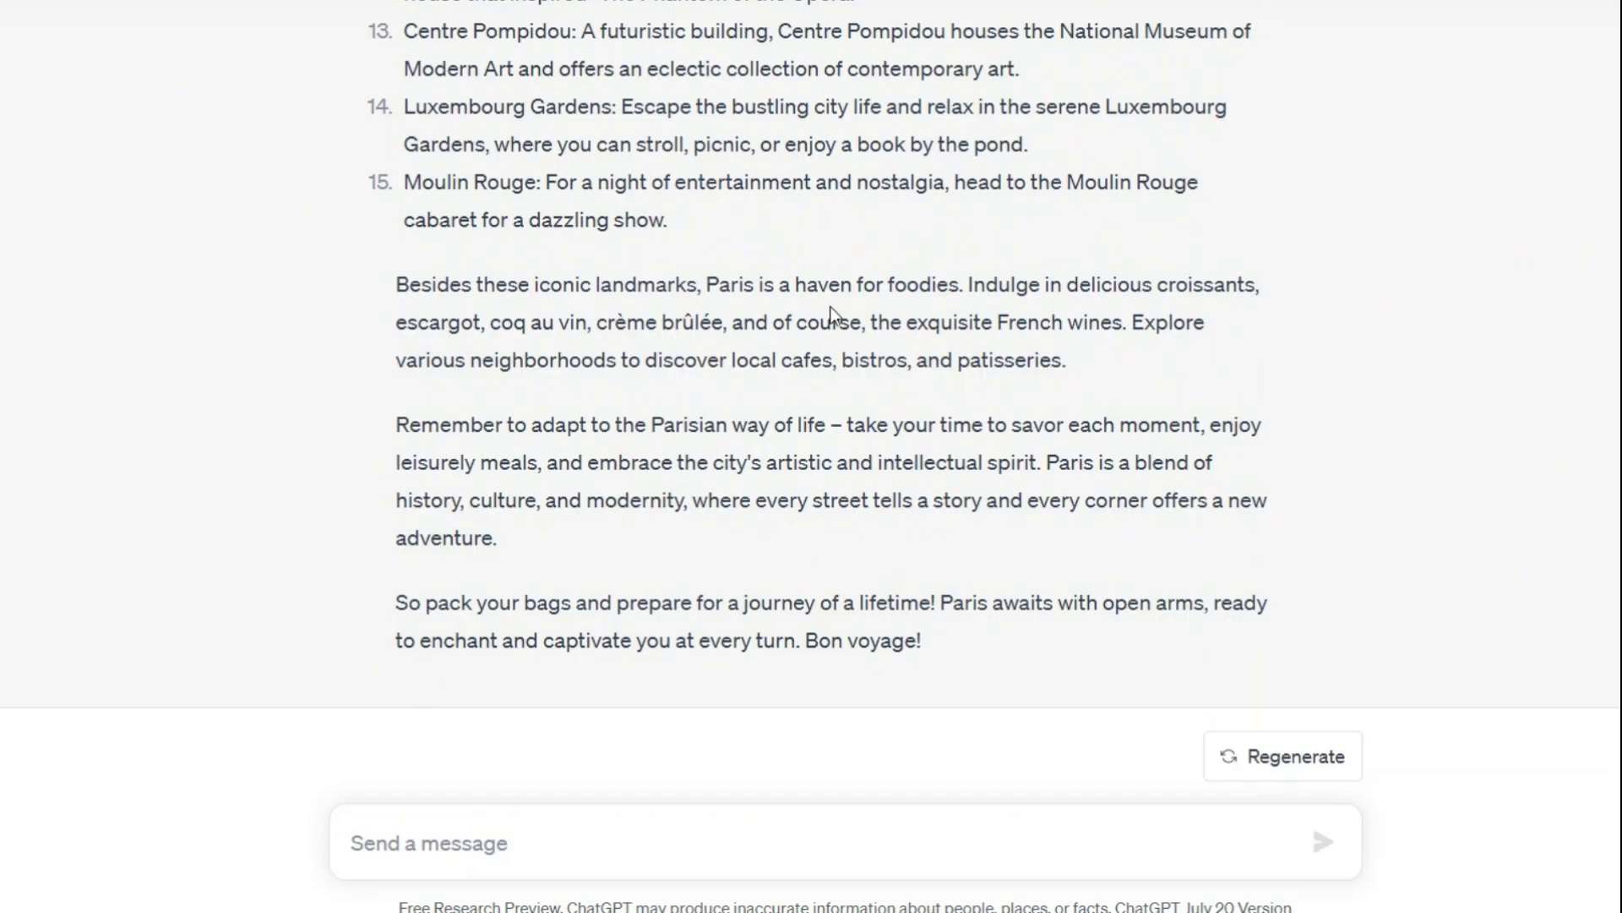
scroll(611, 279, "up", 10)
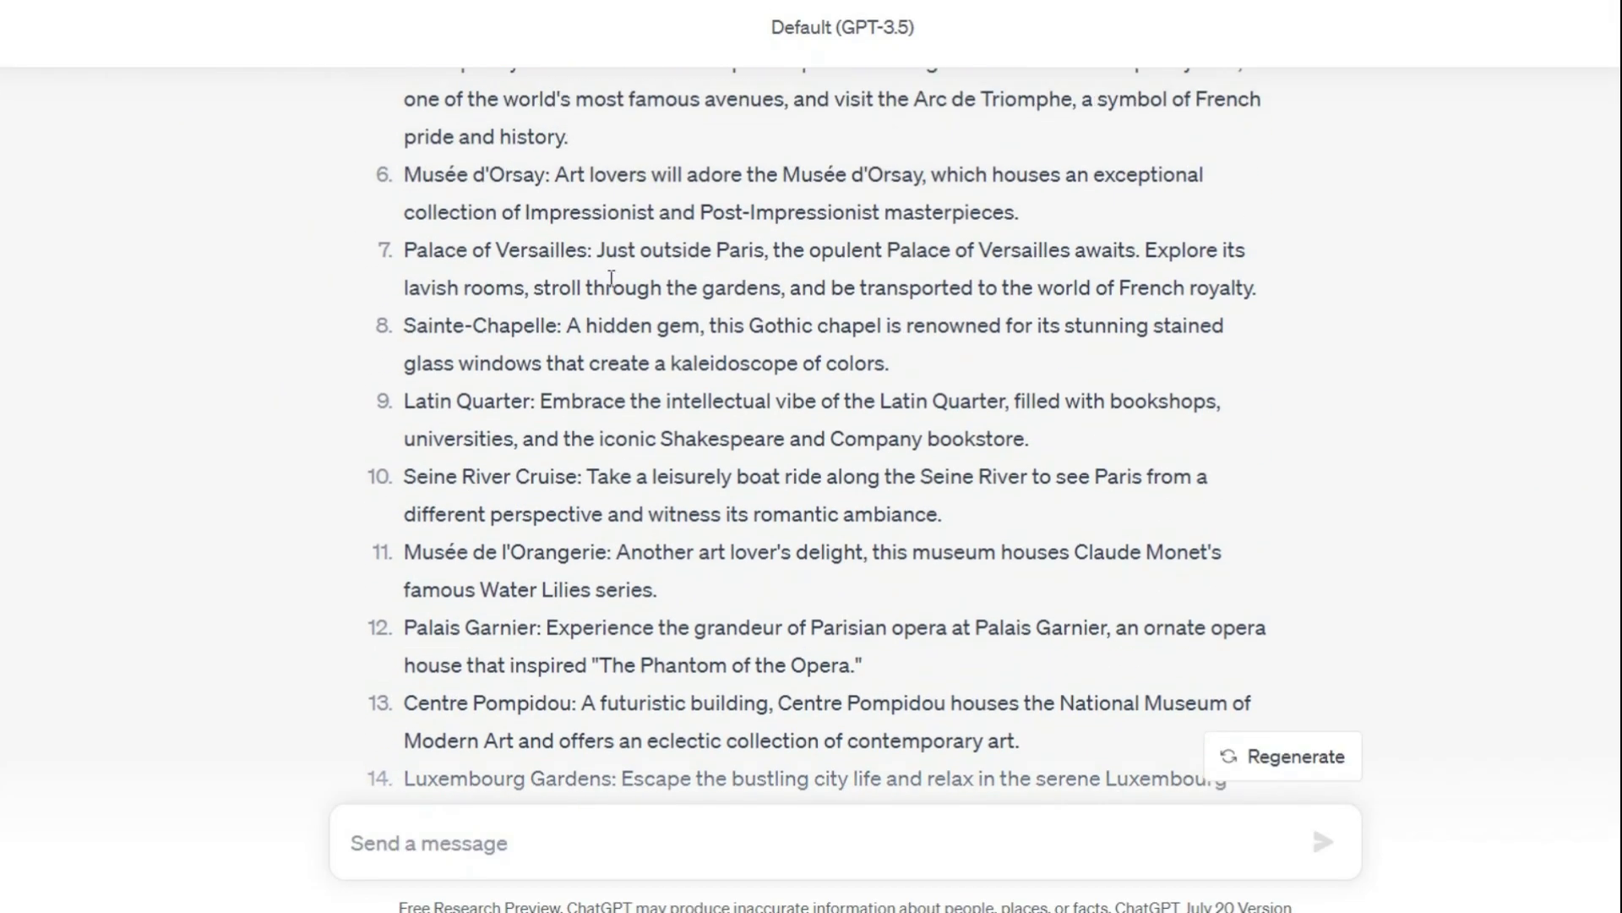
scroll(598, 519, "down", 5)
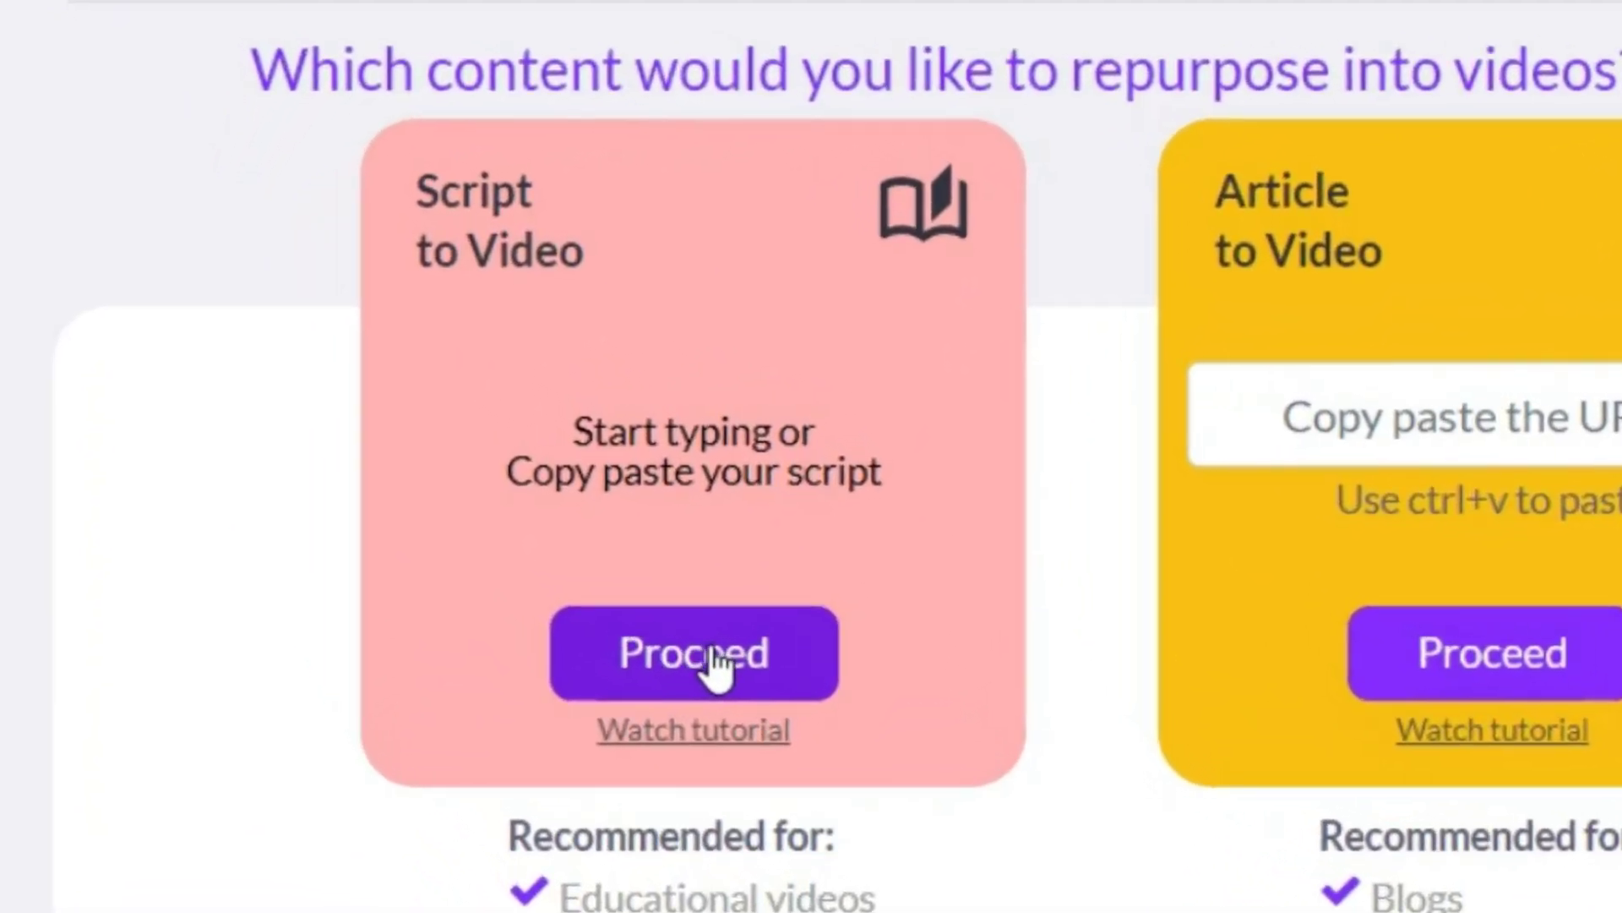
- Start a Script to Video project, paste the Paris script and name it 'travel to paris'
left_click(712, 659)
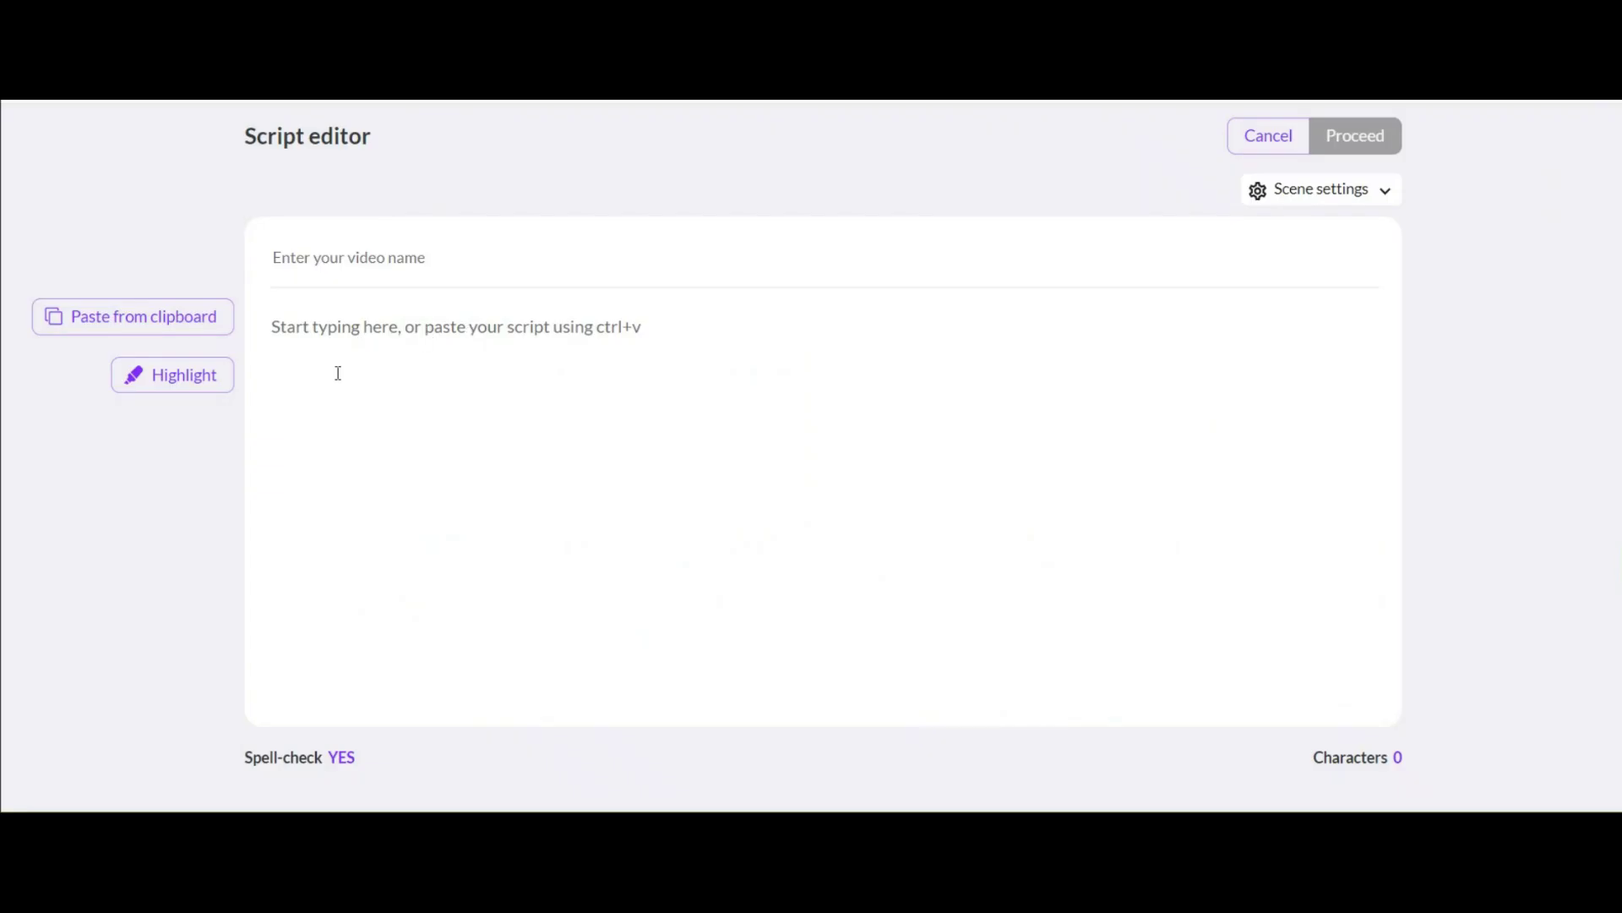
left_click(338, 373)
key("ctrl+v")
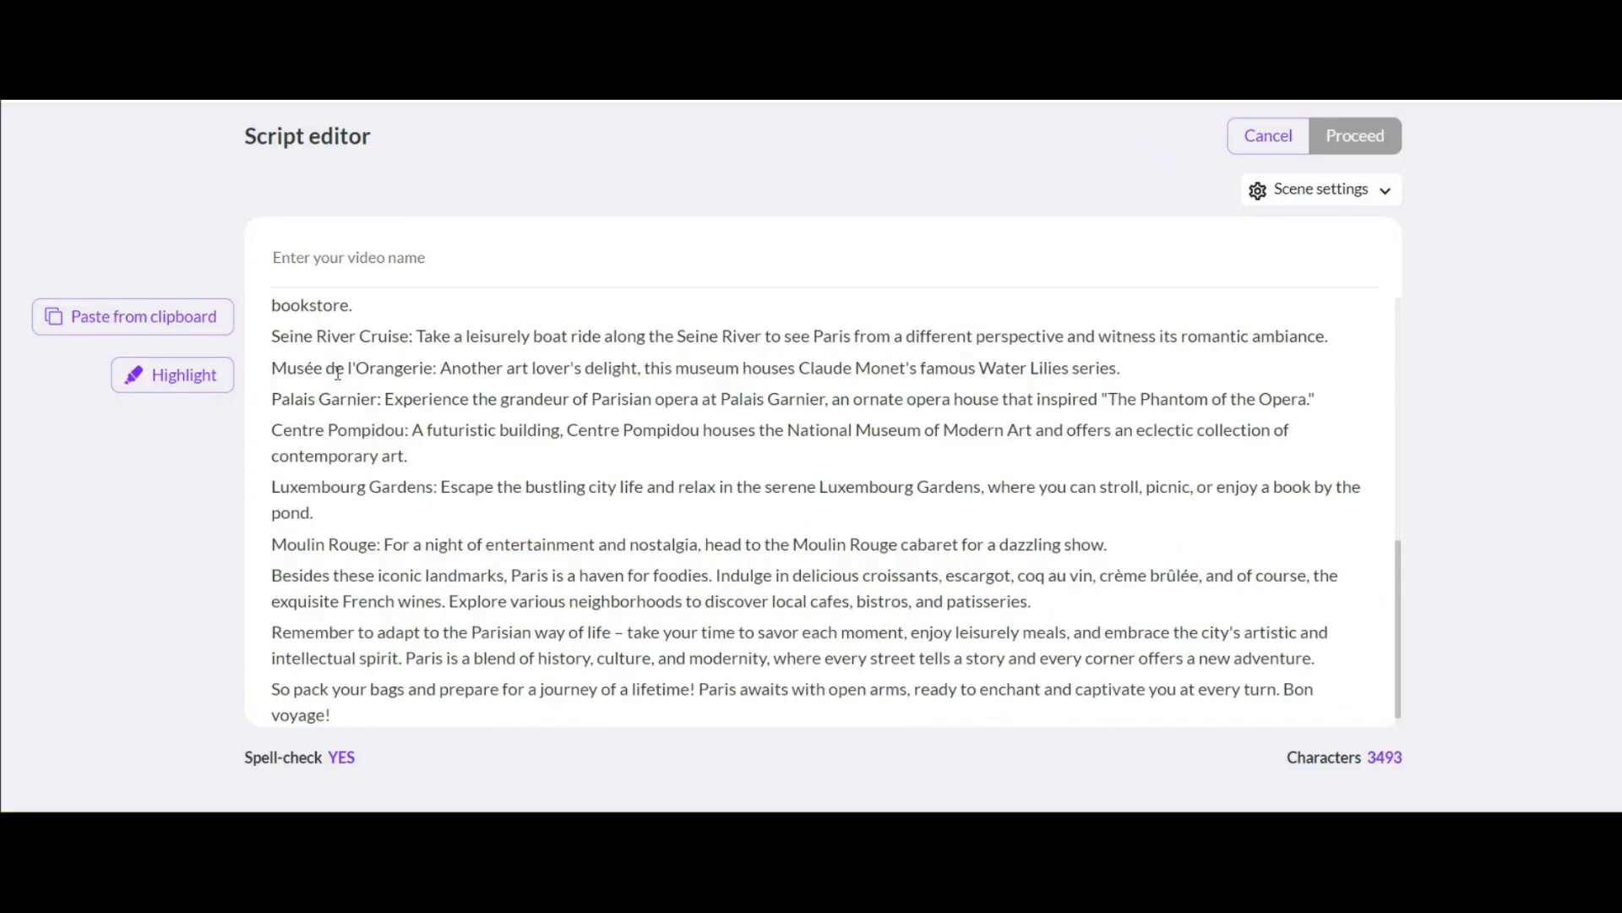
scroll(337, 373, "up", 10)
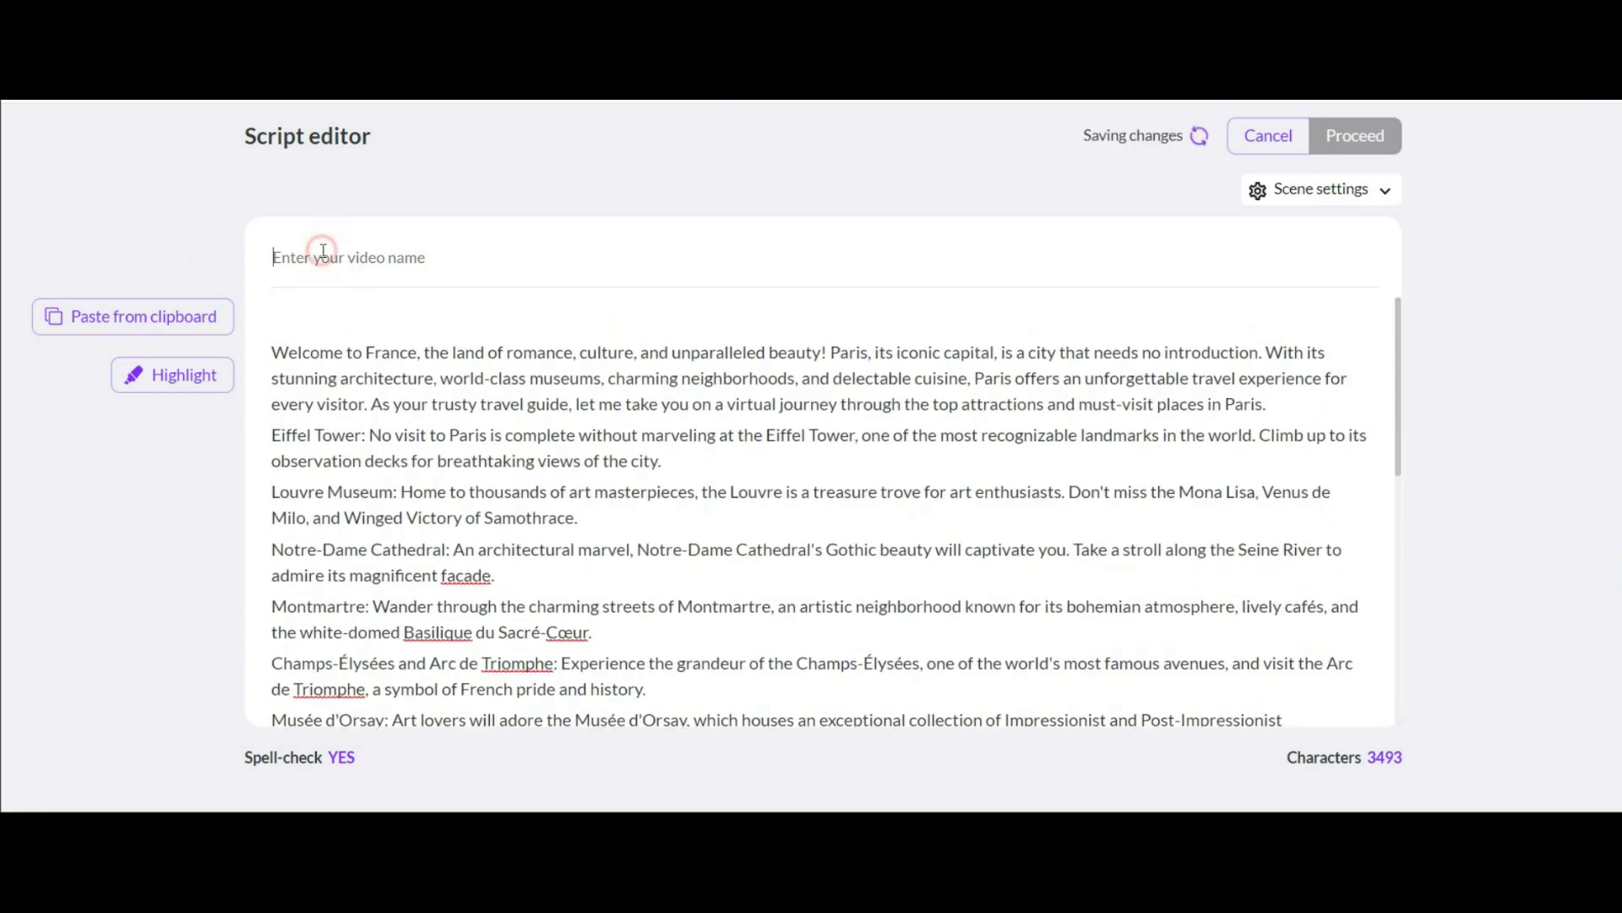
left_click(323, 251)
type("travel to paris")
- Keep scenes splitting on both break types in Scene settings and proceed
left_click(1361, 196)
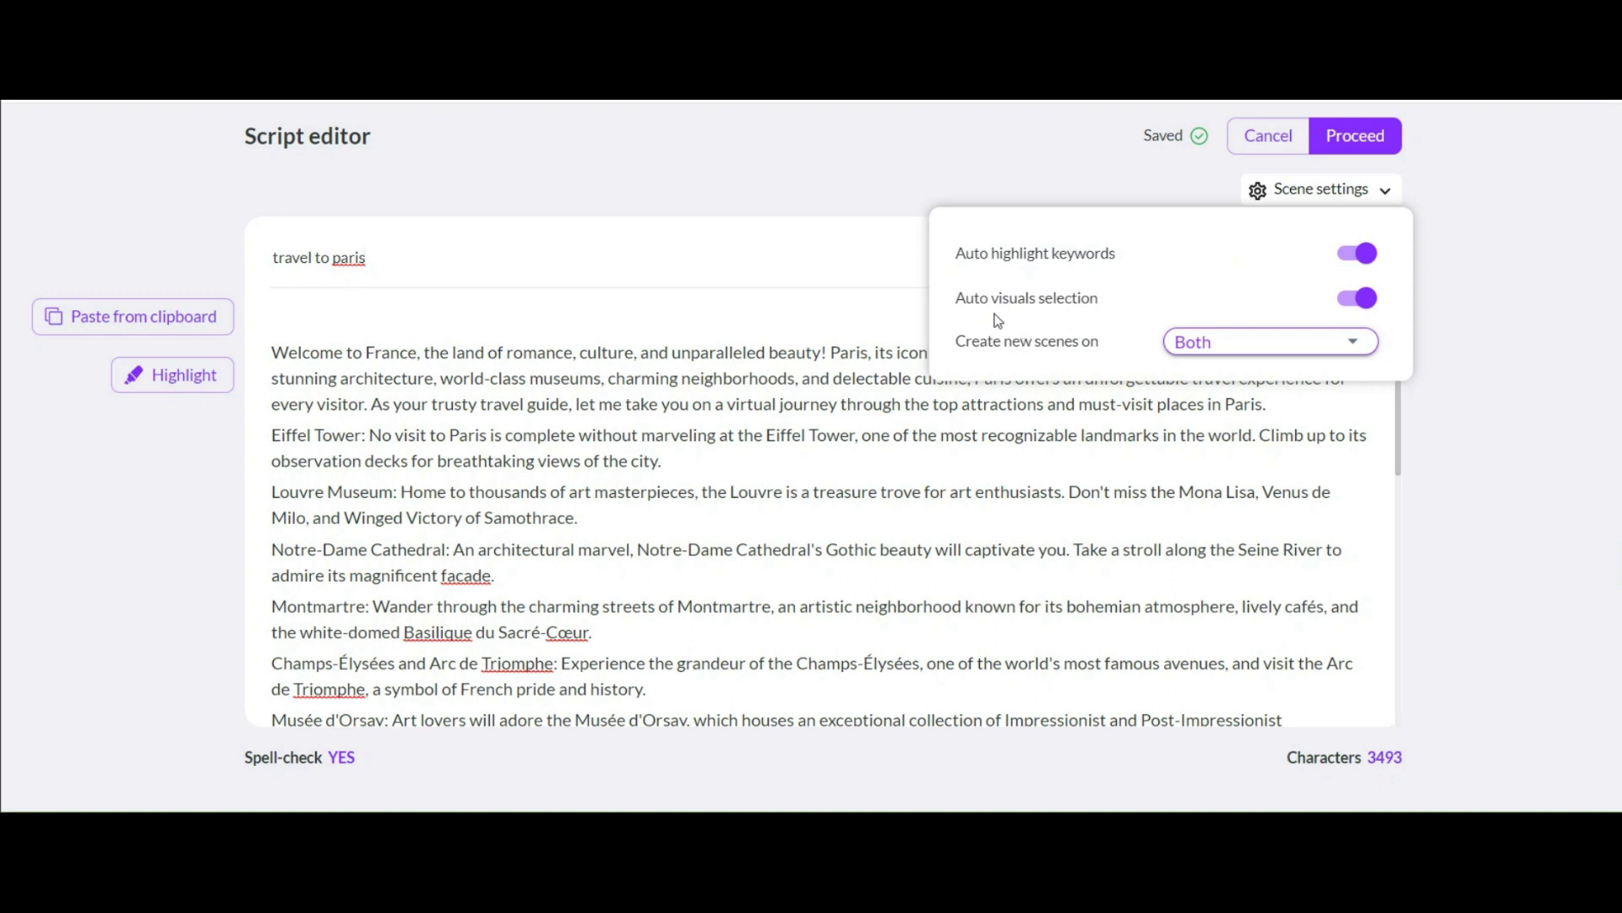
left_click(1223, 344)
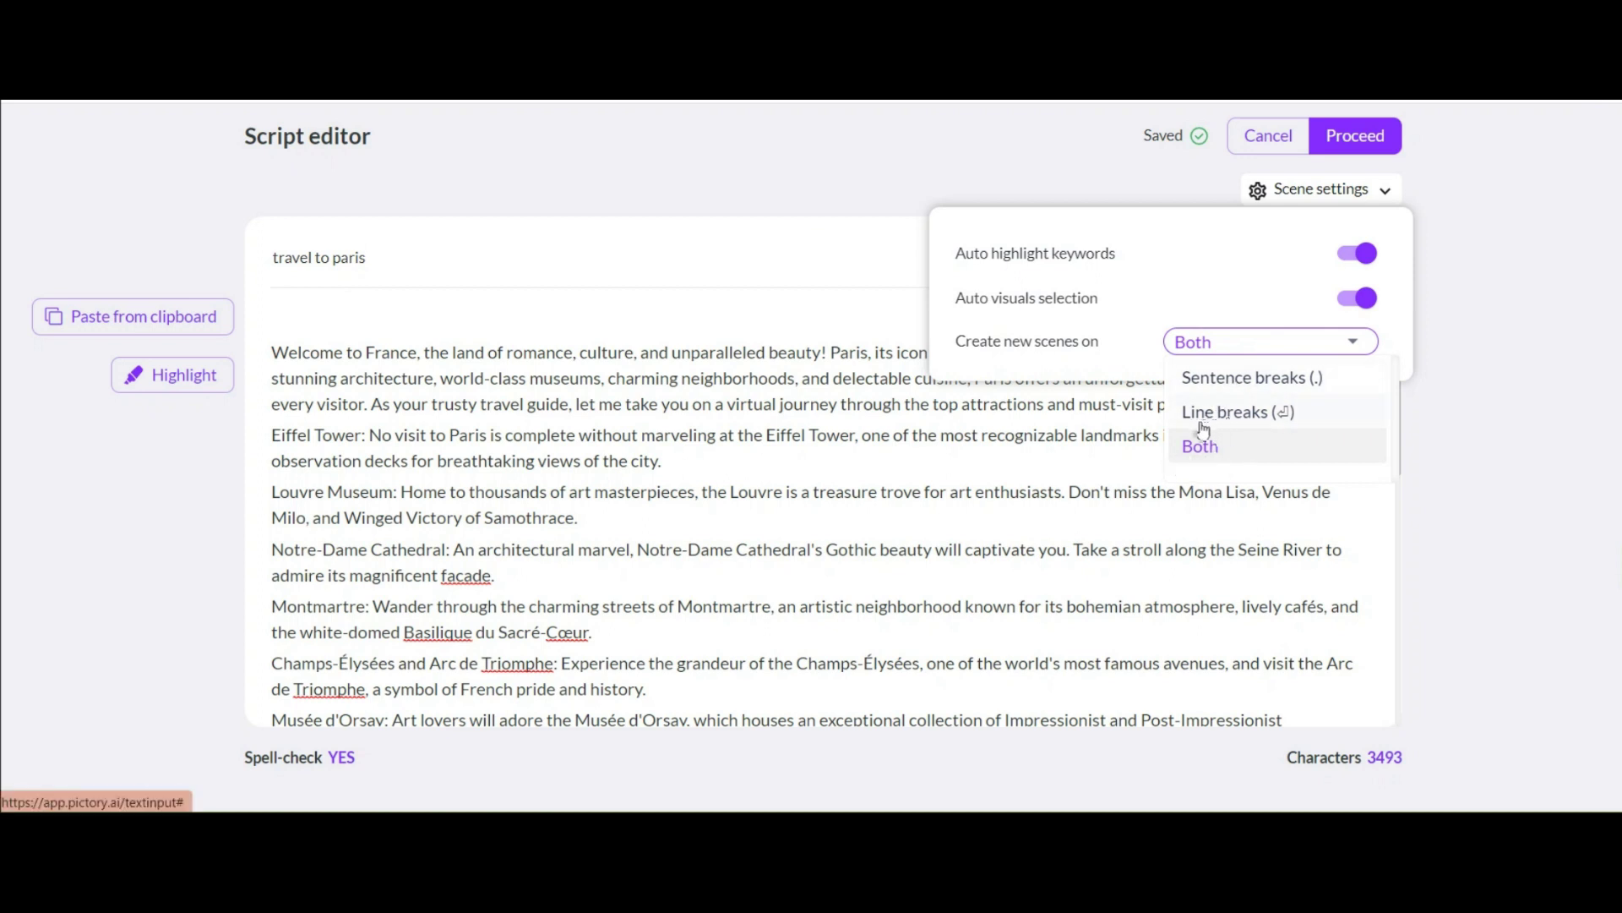
left_click(1204, 452)
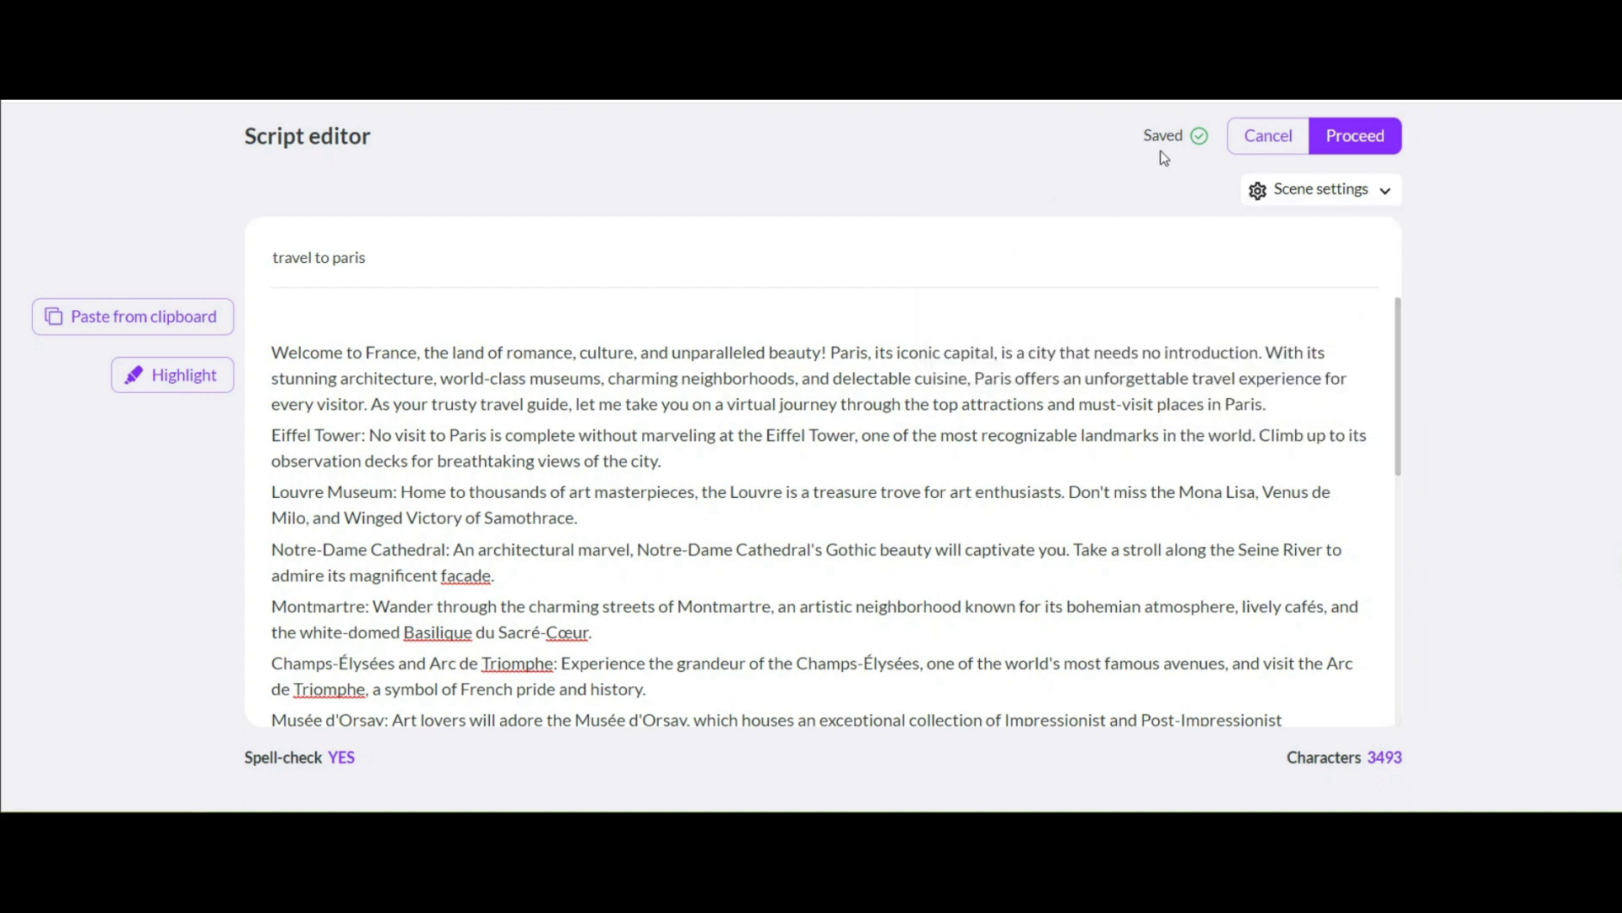
left_click(1362, 151)
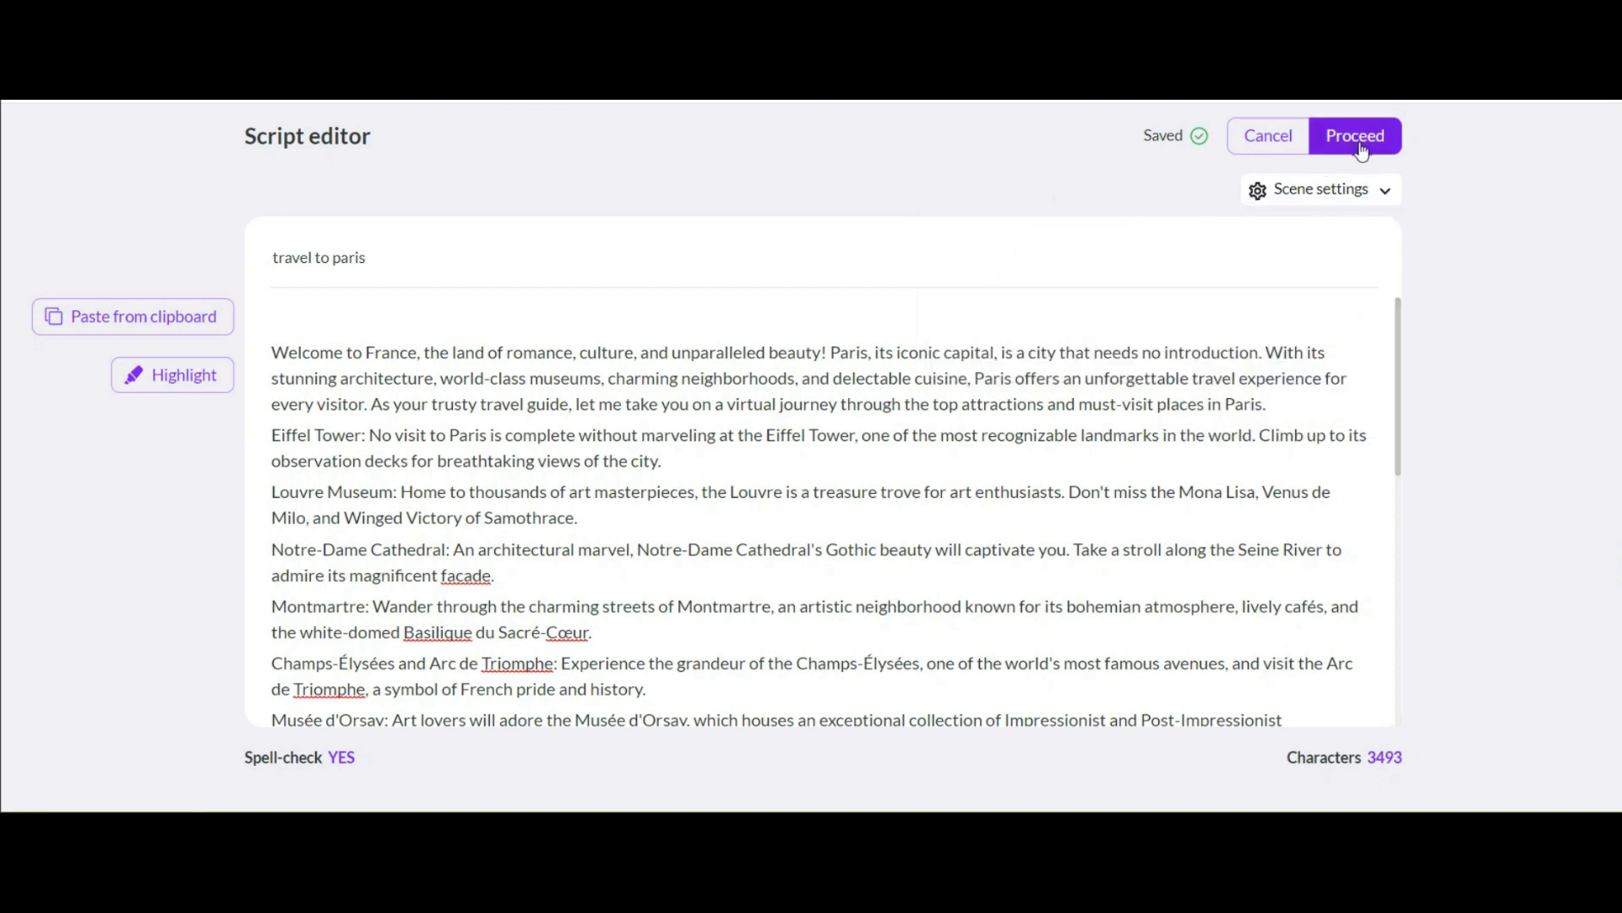
- Choose the Fragrance template with a 16:9 landscape aspect ratio
scroll(803, 301, "down", 4)
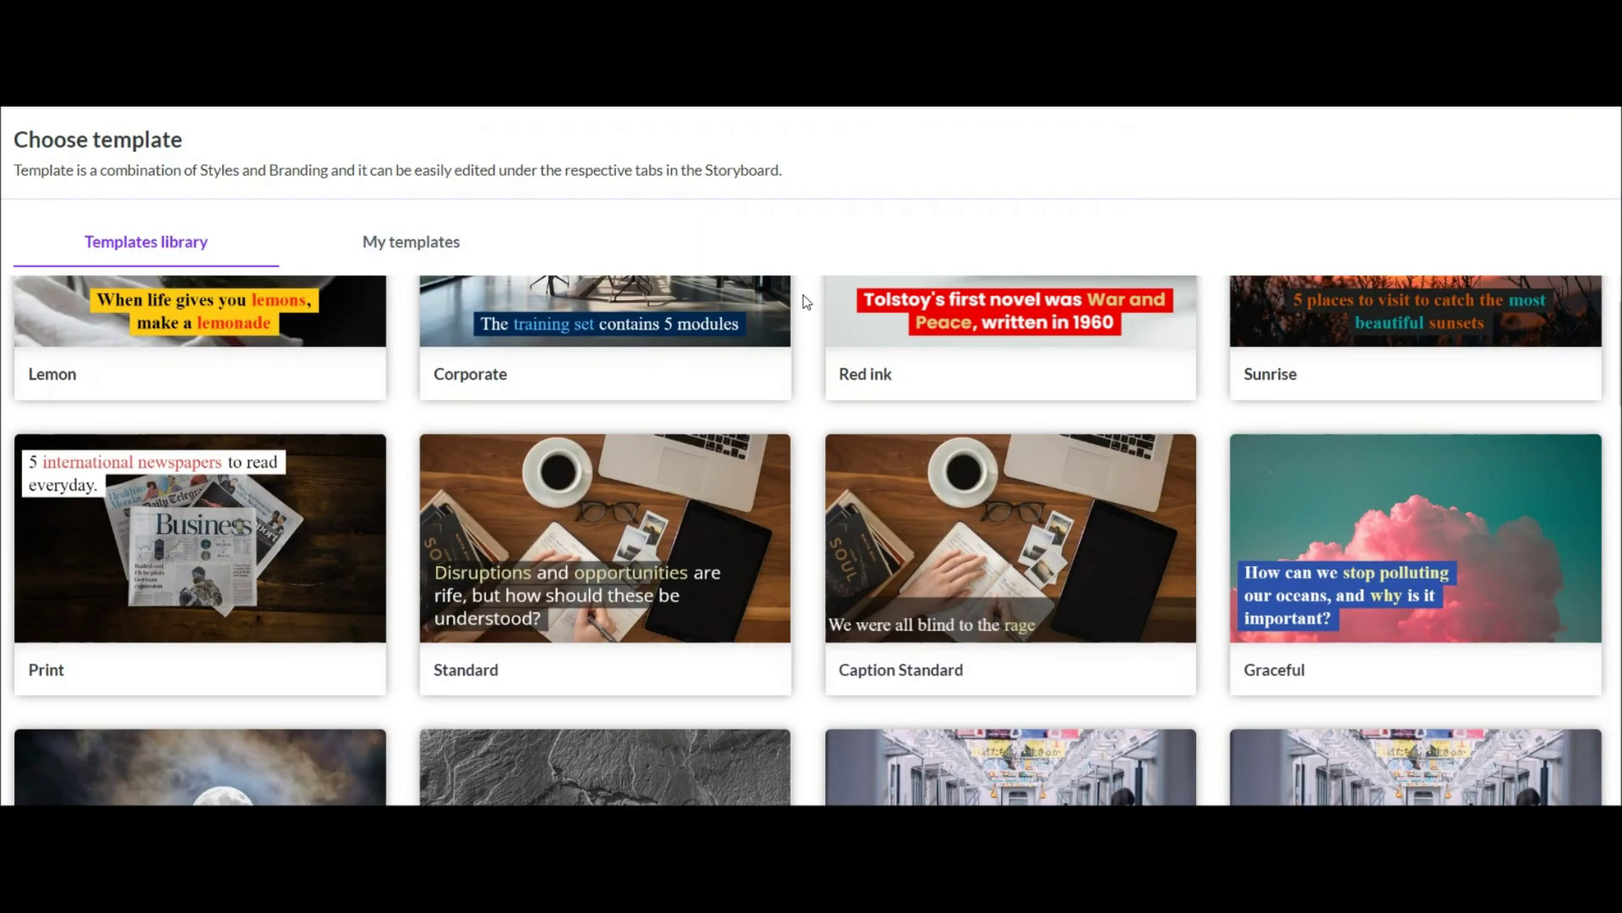
scroll(804, 302, "down", 6)
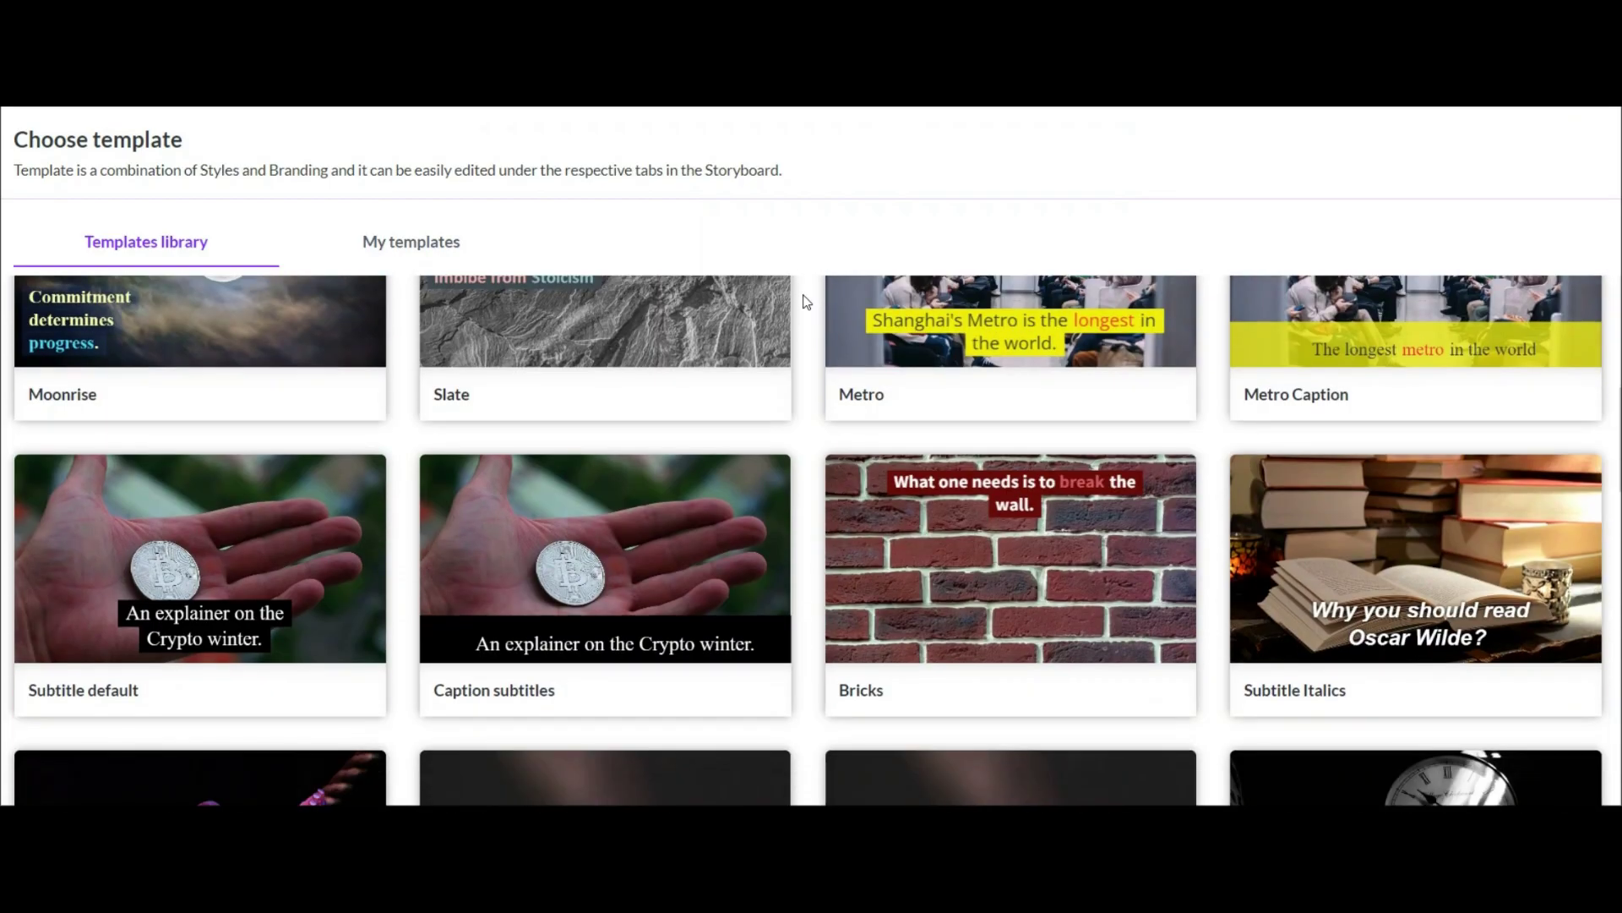
scroll(811, 452, "down", 2)
scroll(799, 490, "down", 4)
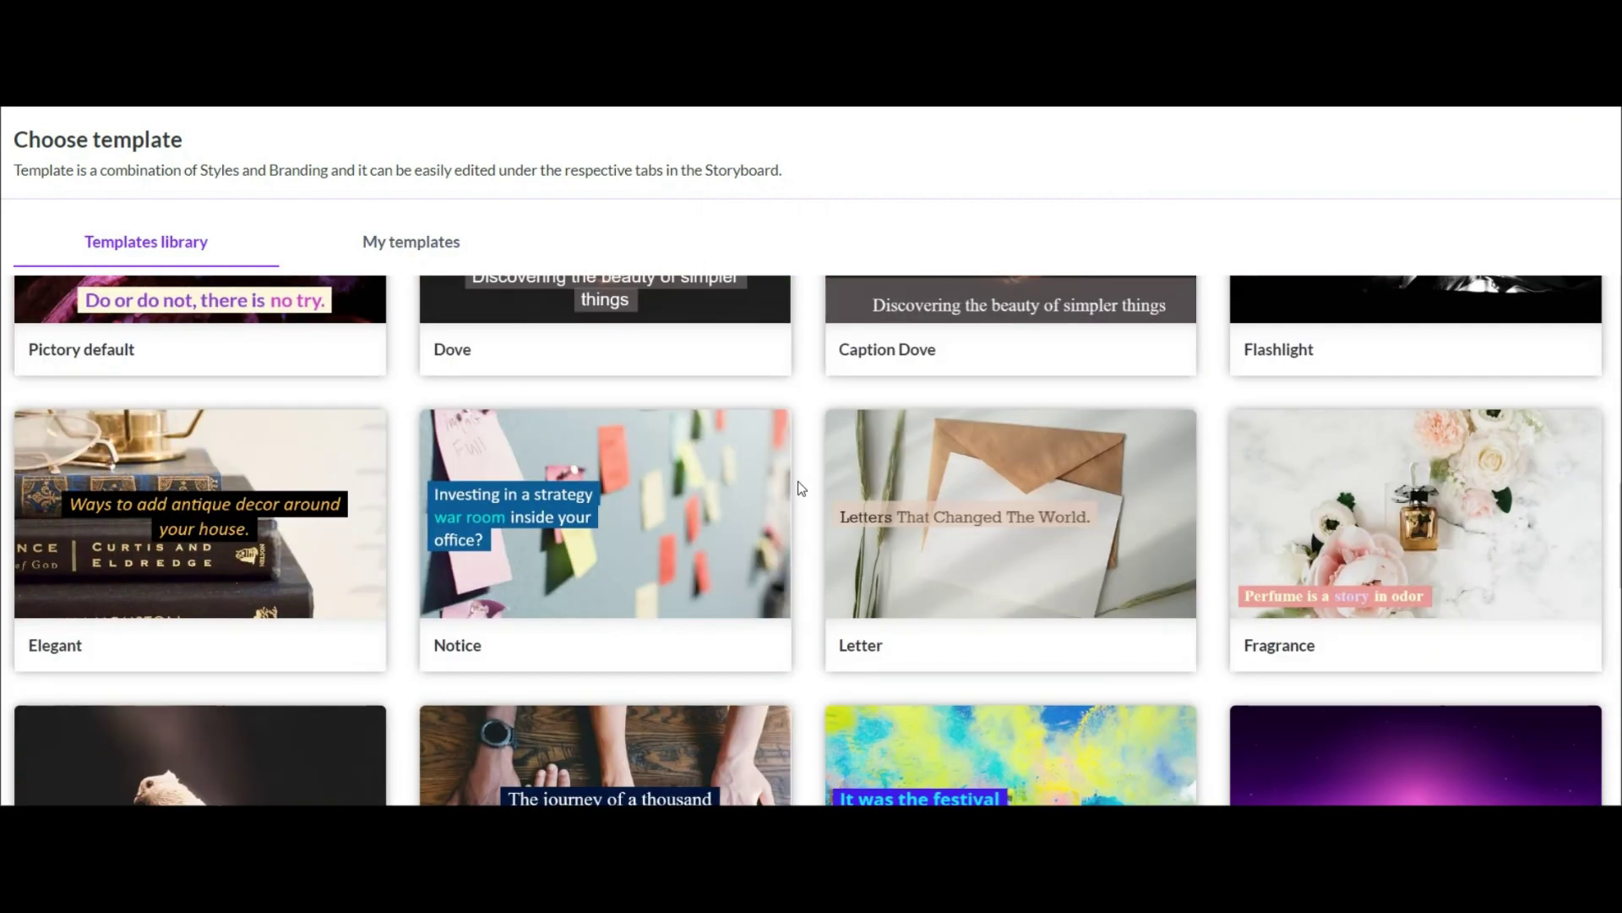
scroll(1299, 459, "down", 1)
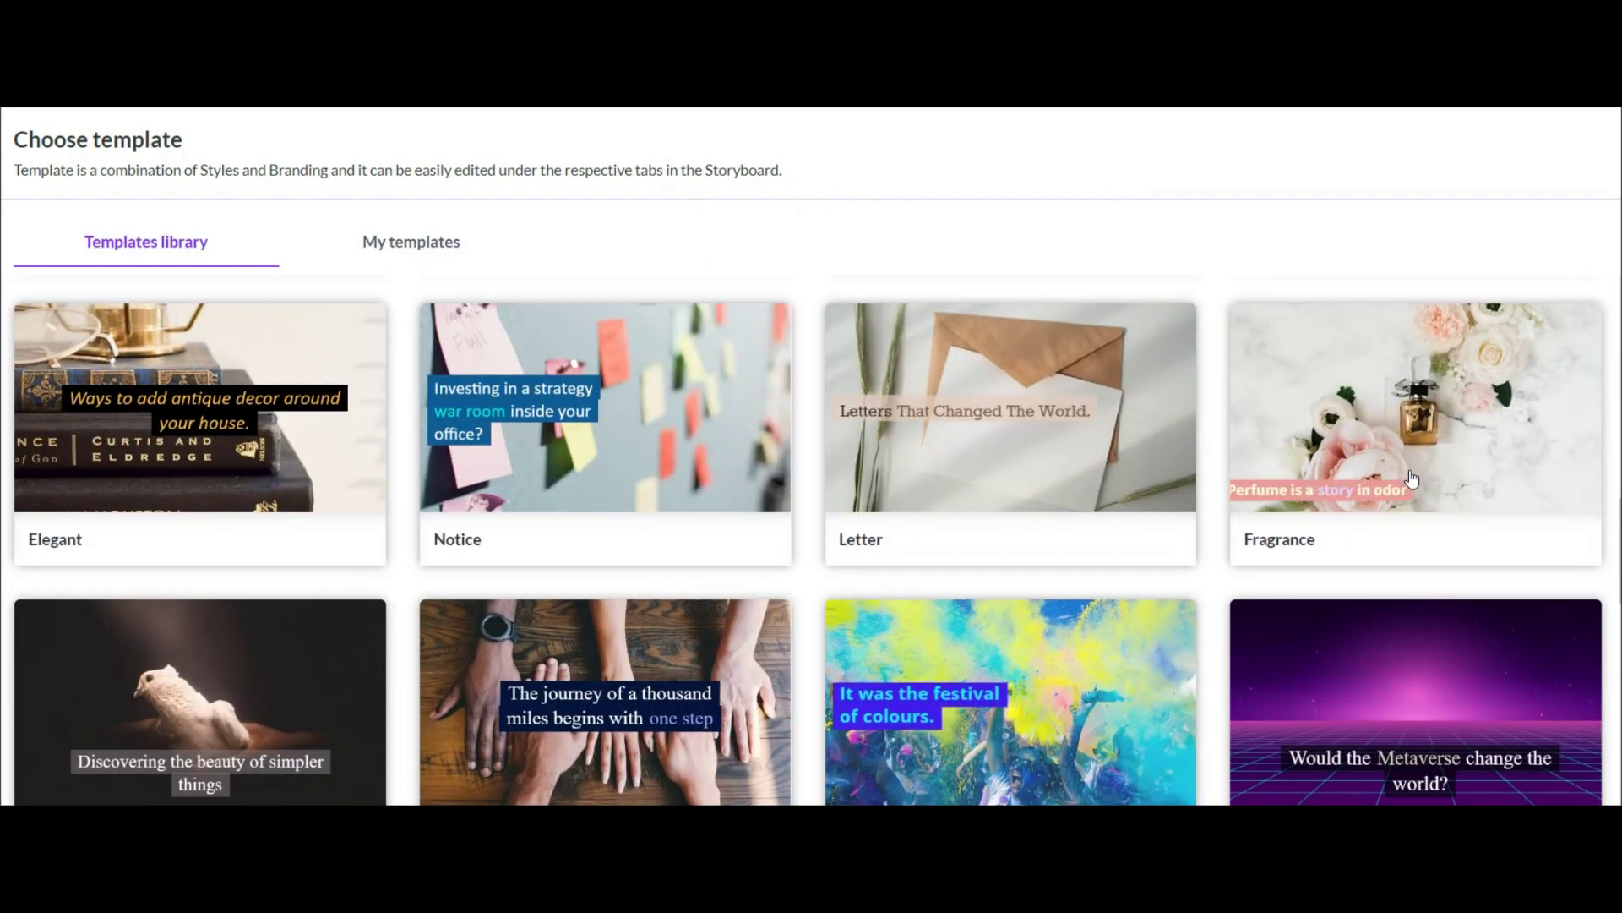
scroll(1377, 440, "down", 3)
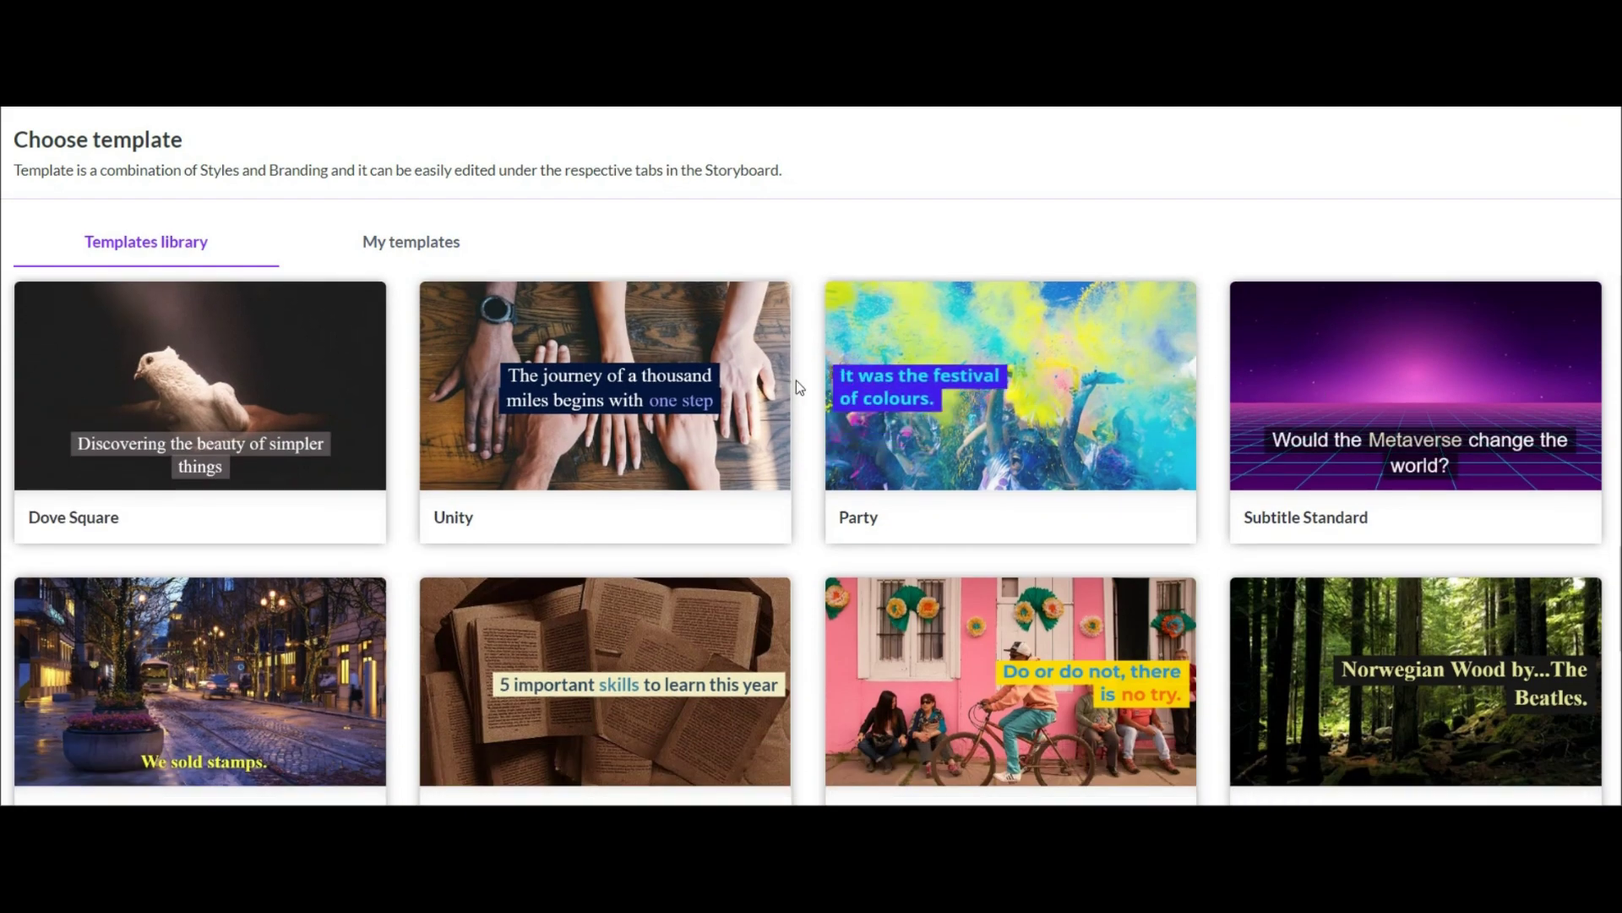
scroll(796, 387, "up", 3)
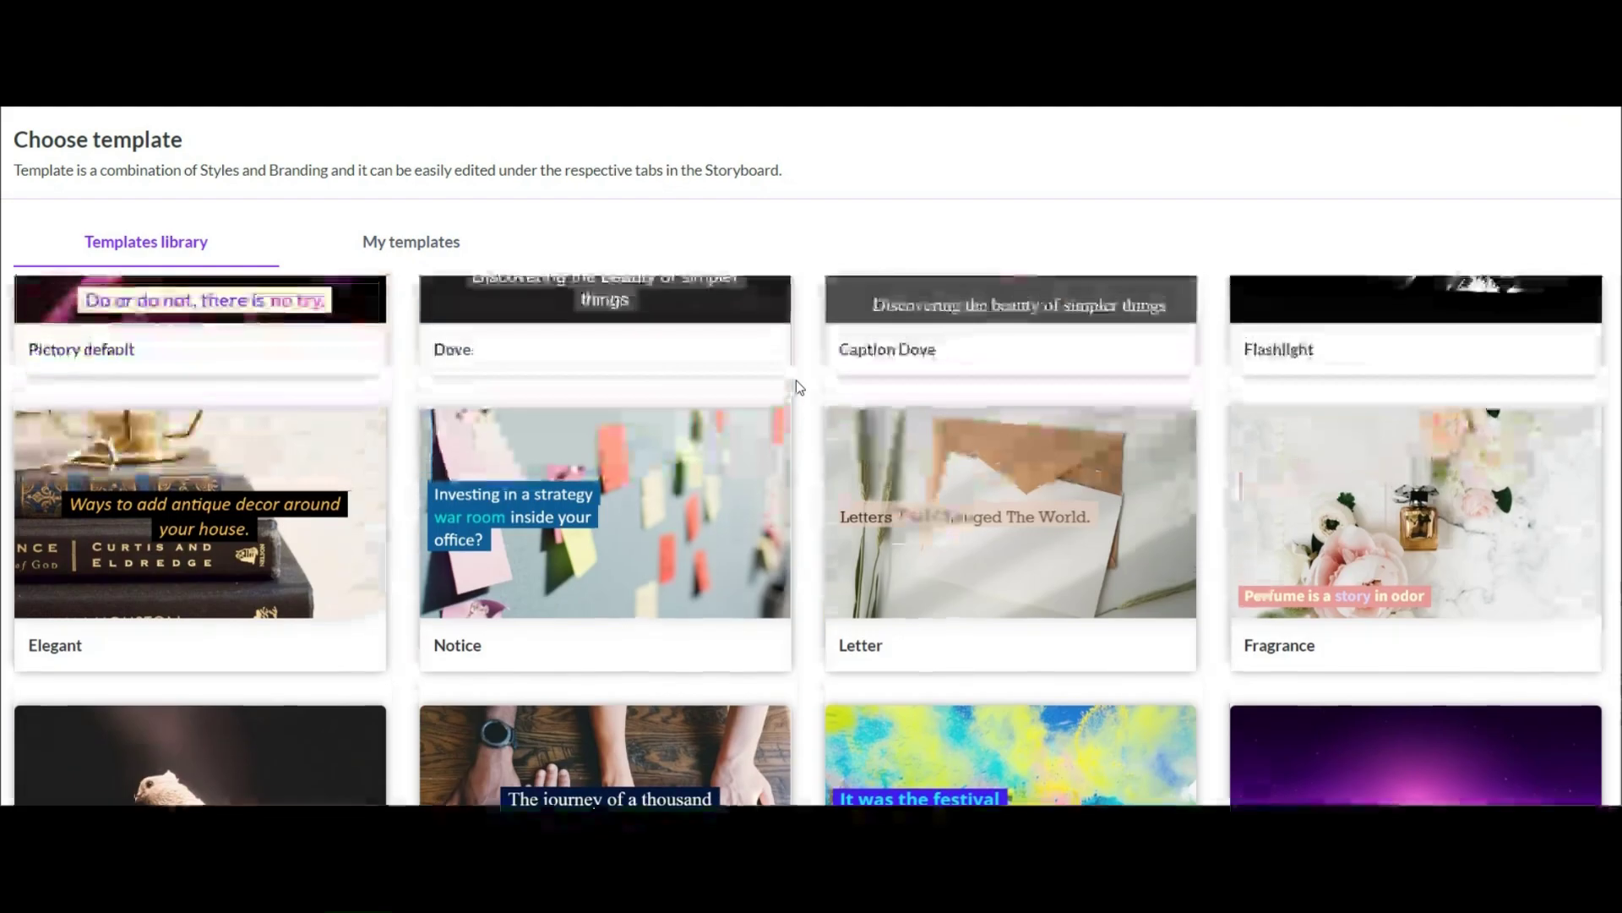
left_click(1390, 511)
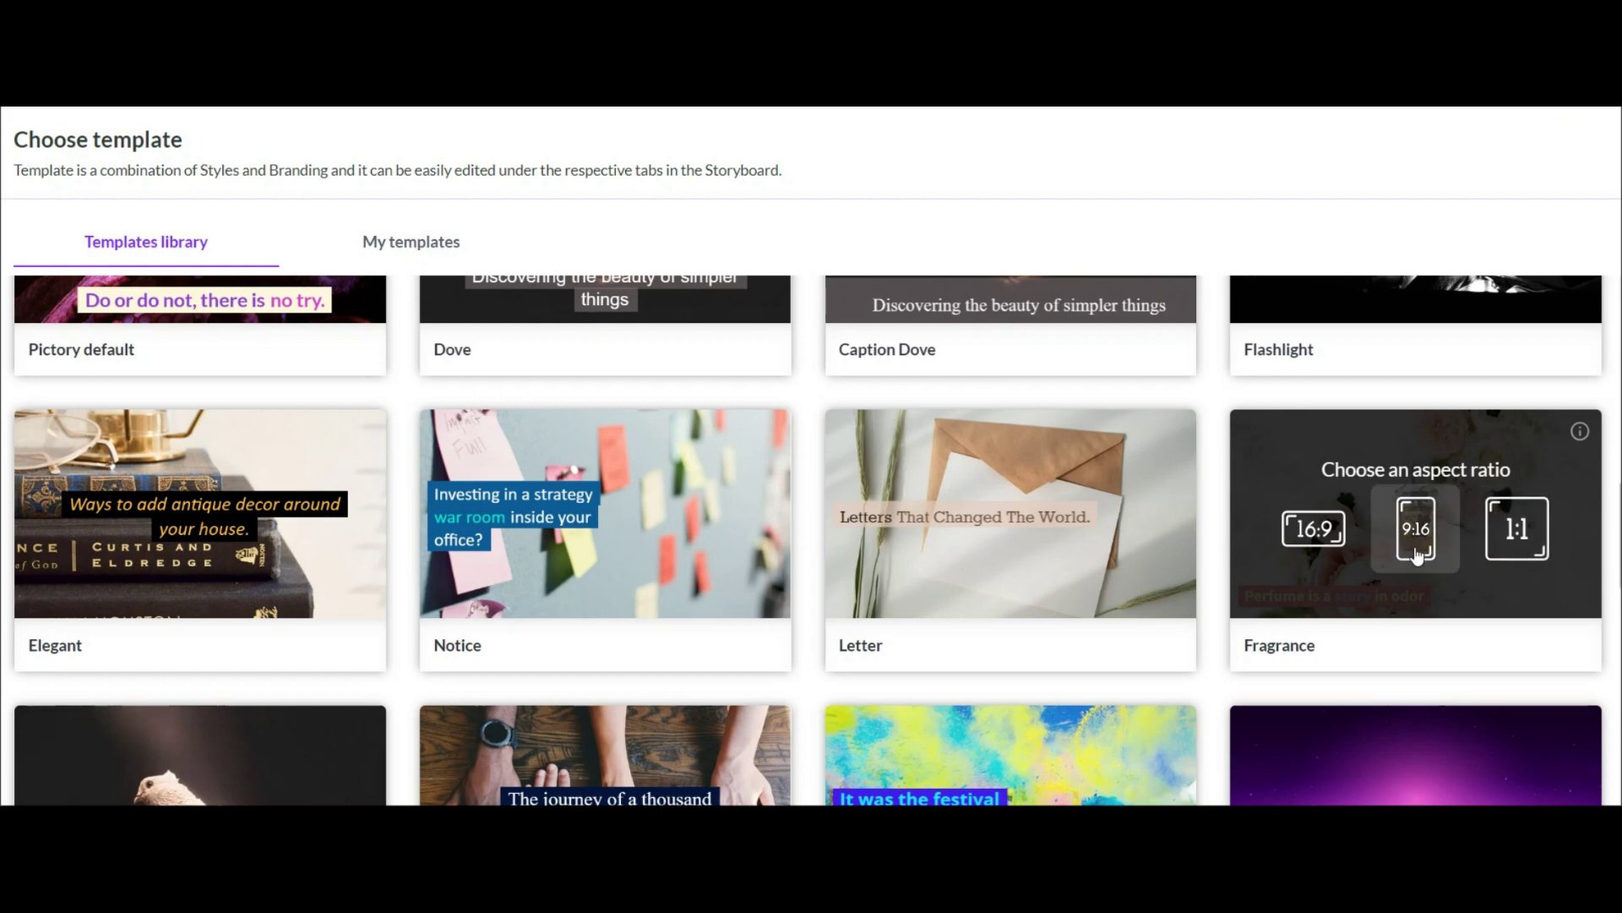
left_click(1314, 545)
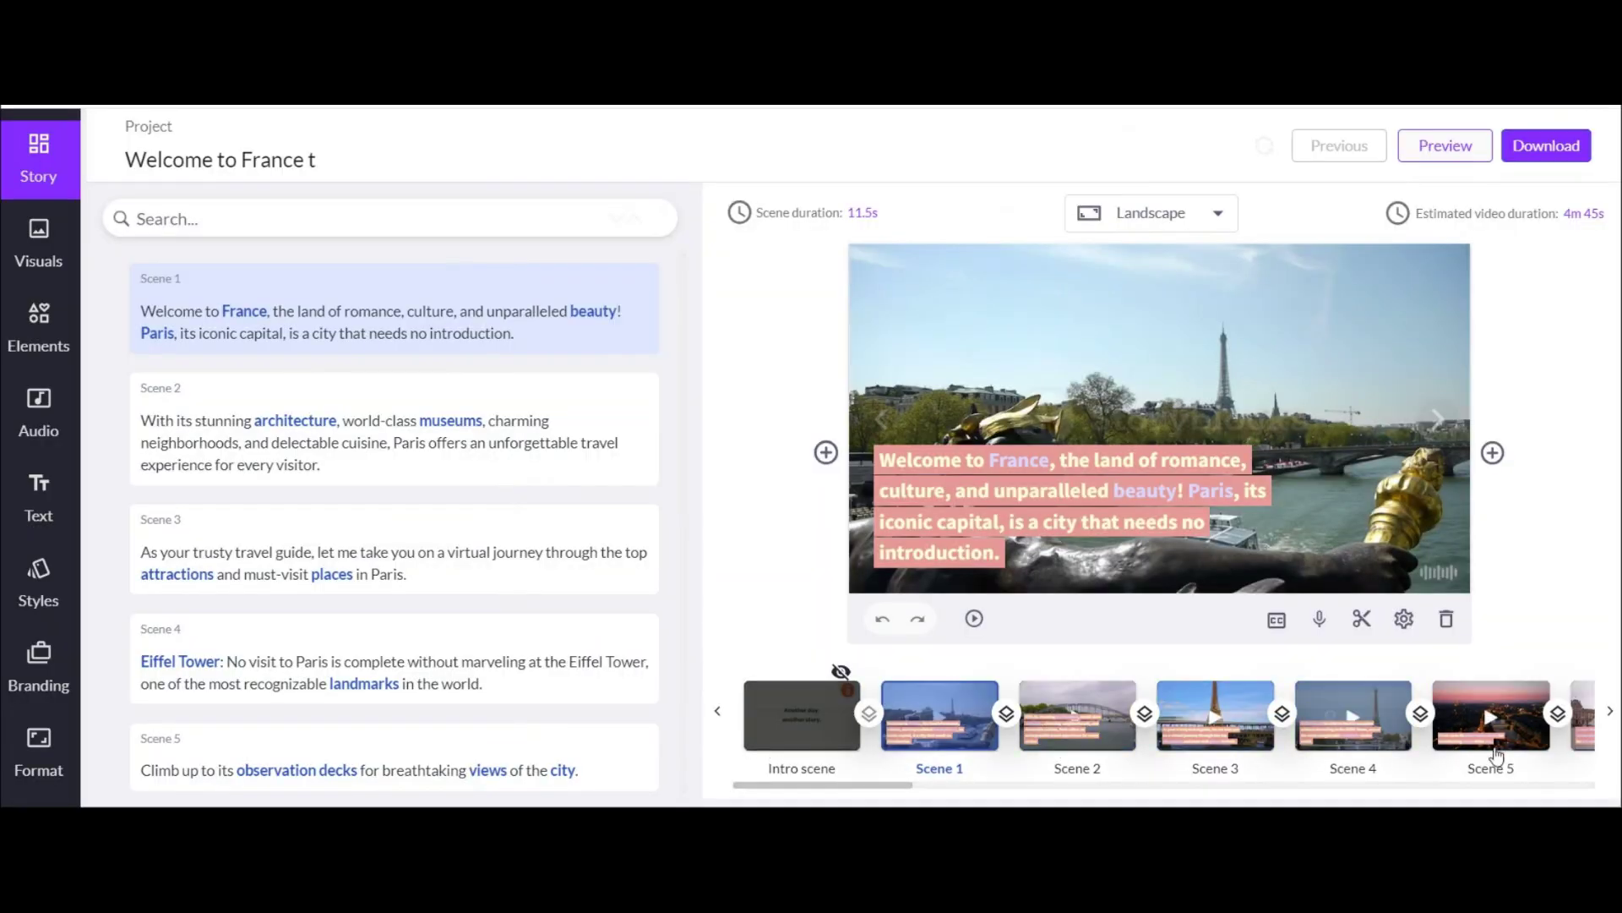
- Preview Scenes 2 and 3, including the Eiffel Tower shot, then return to Scene 1's Seine clip
scroll(879, 761, "right", 2)
scroll(879, 761, "left", 2)
left_click(1071, 729)
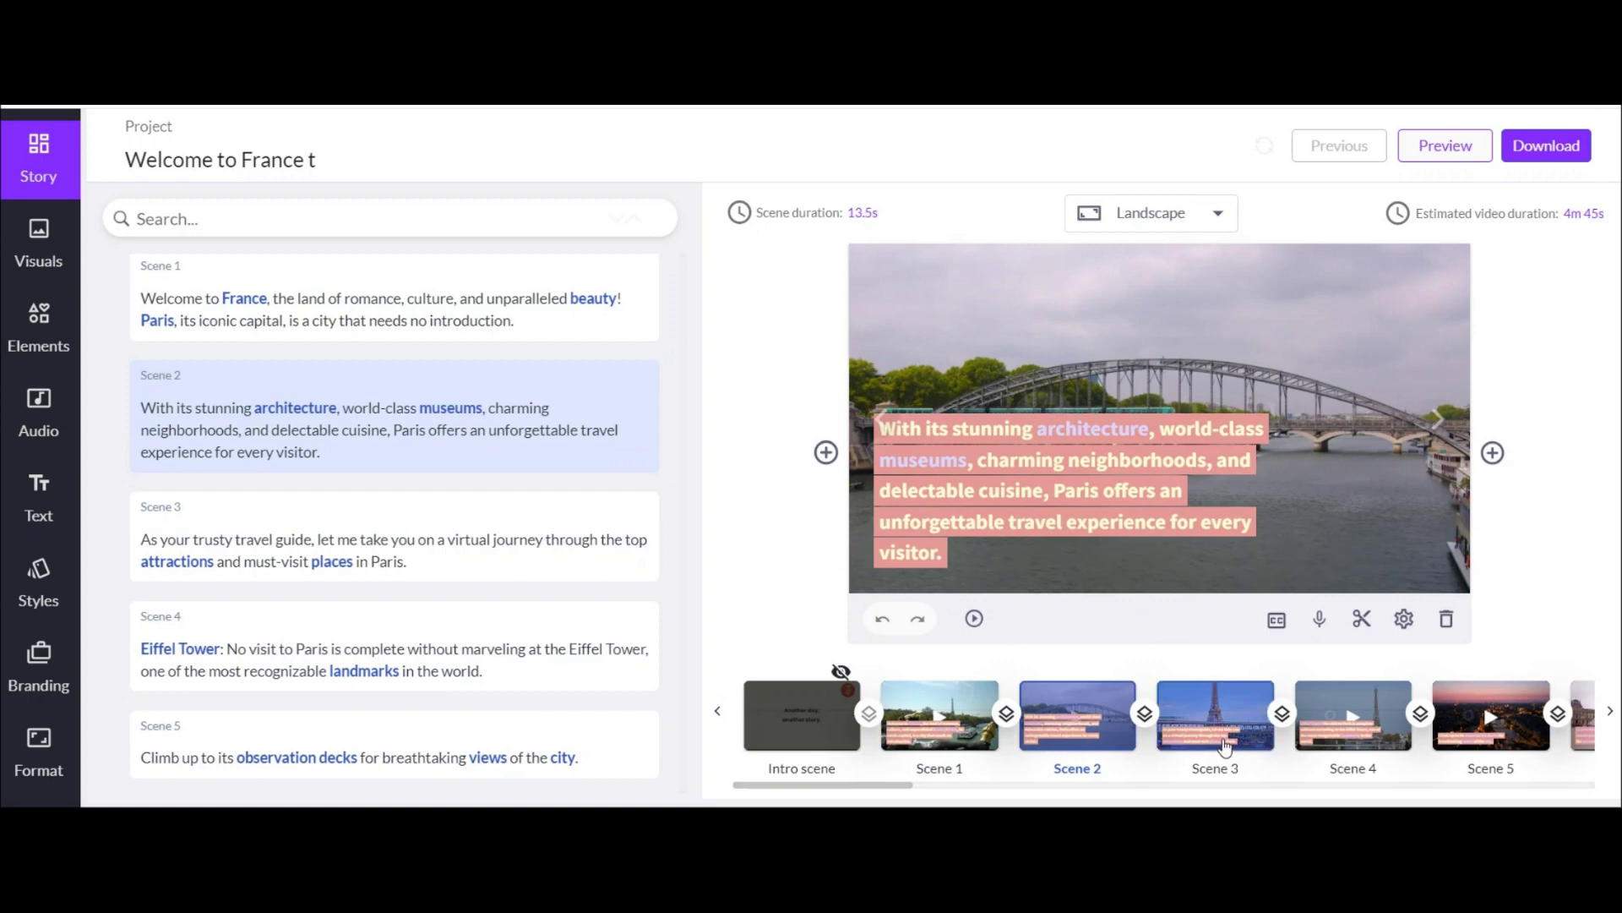
left_click(1217, 732)
left_click(950, 747)
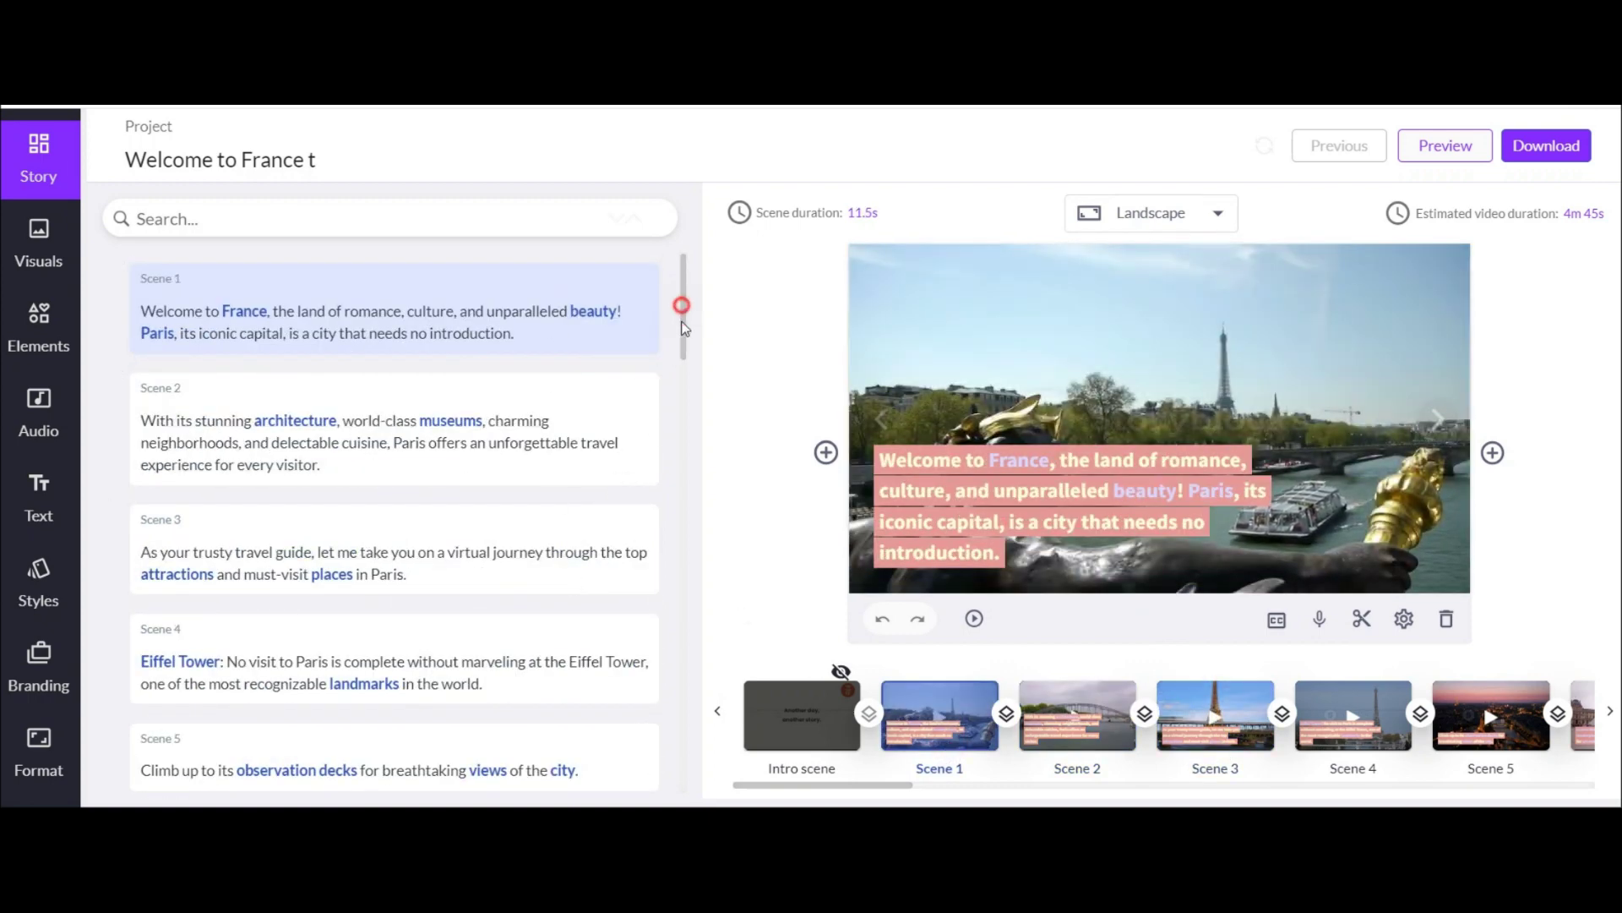
left_click_drag(681, 319, 683, 412)
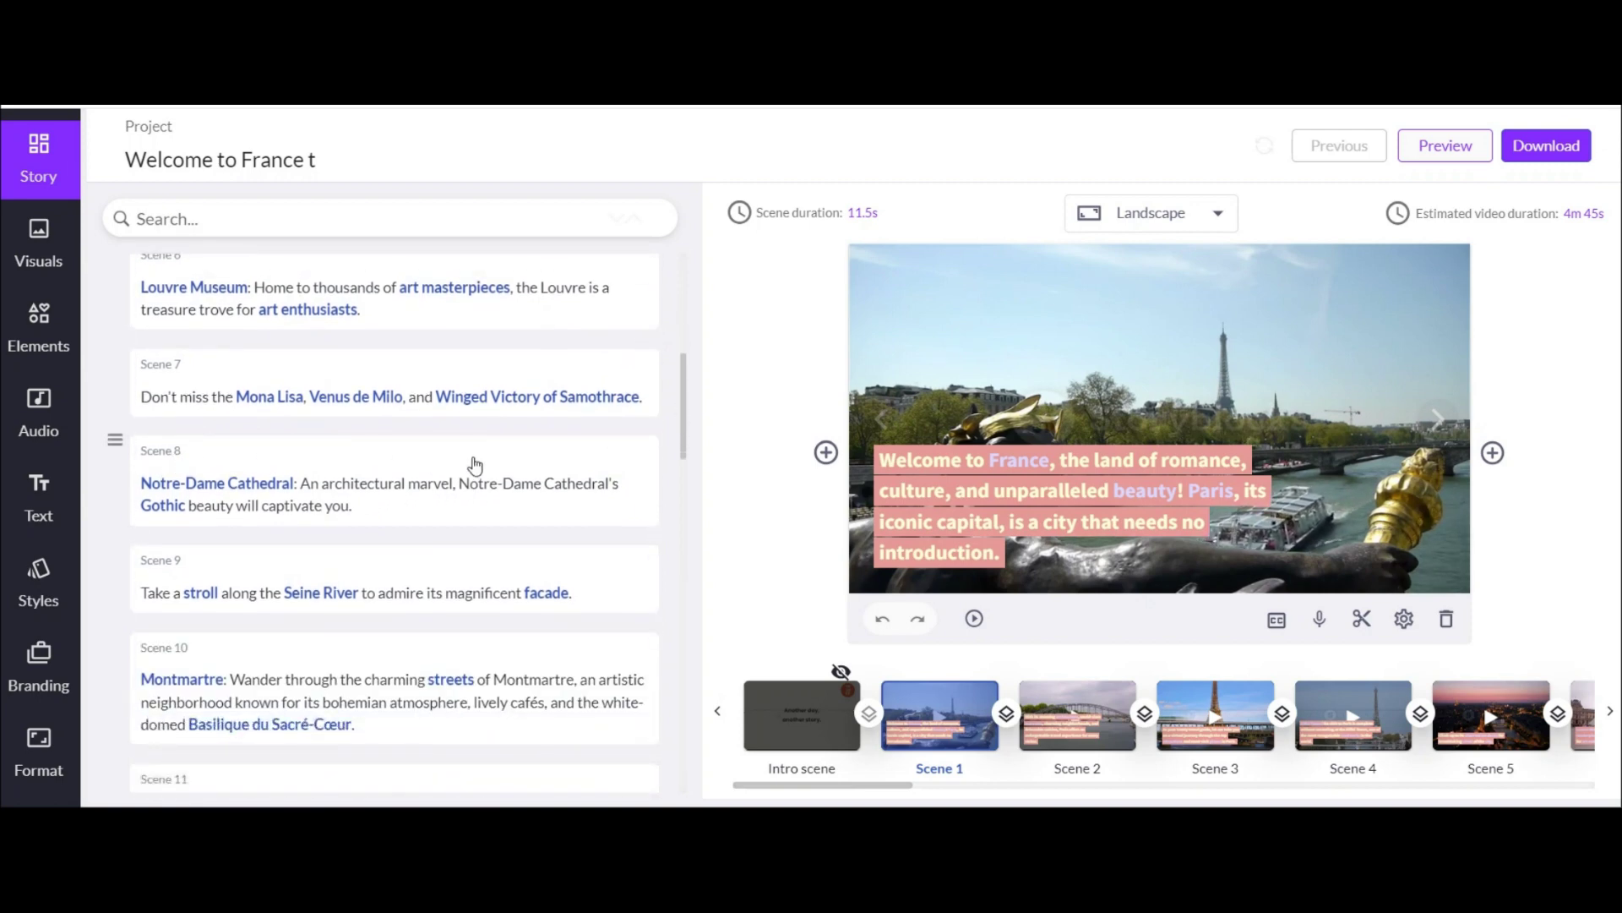
scroll(475, 464, "up", 5)
left_click(398, 416)
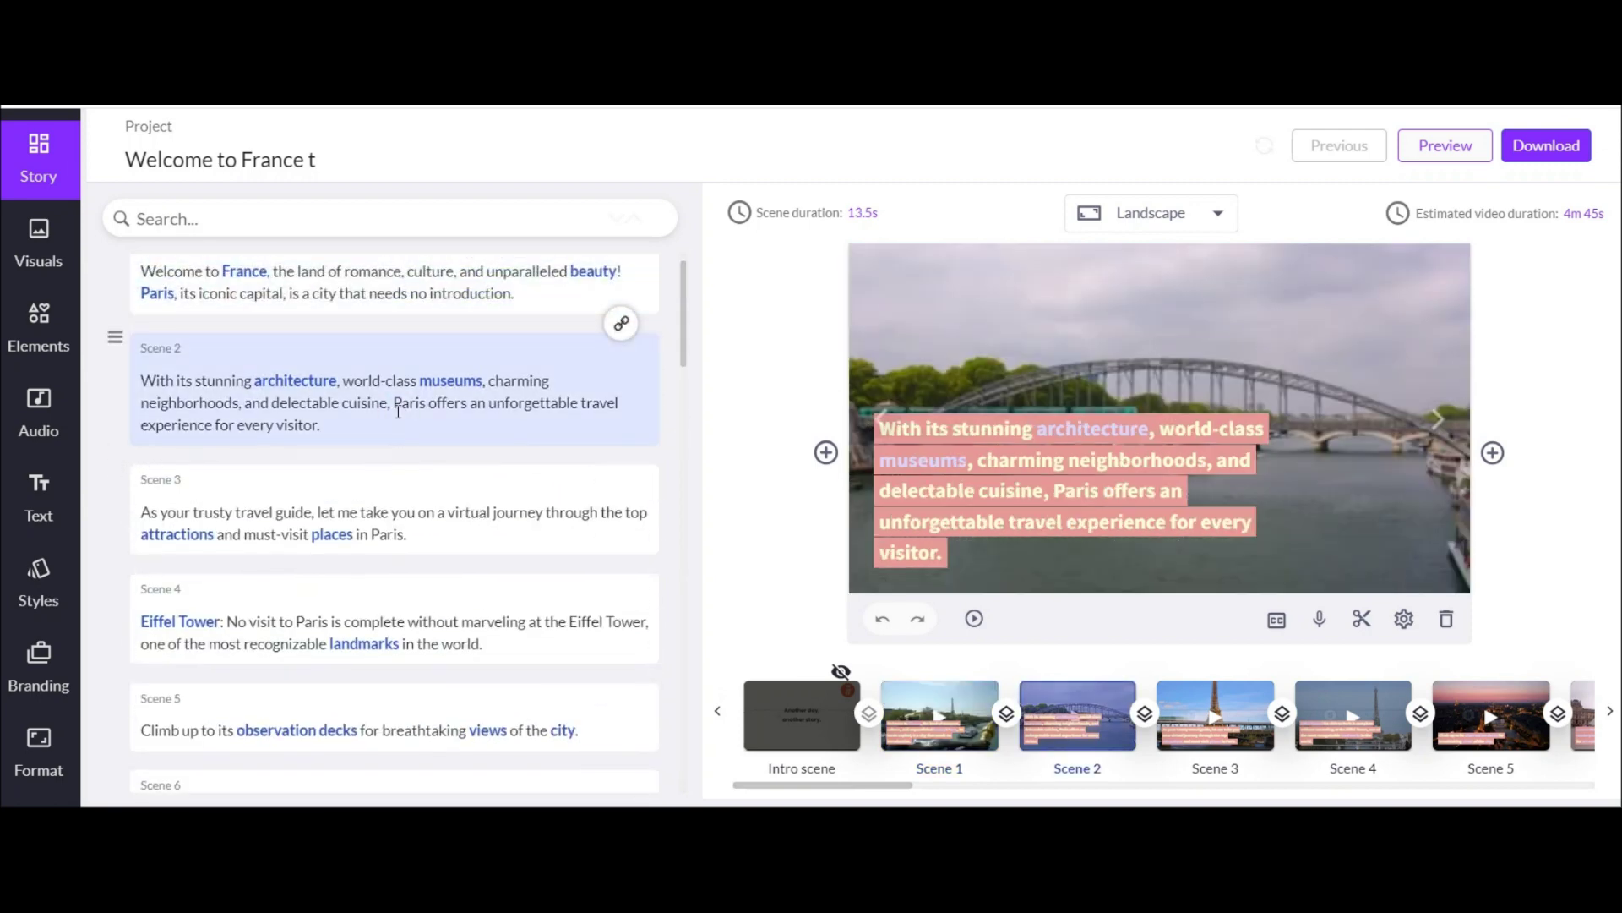
left_click(418, 506)
scroll(422, 380, "up", 1)
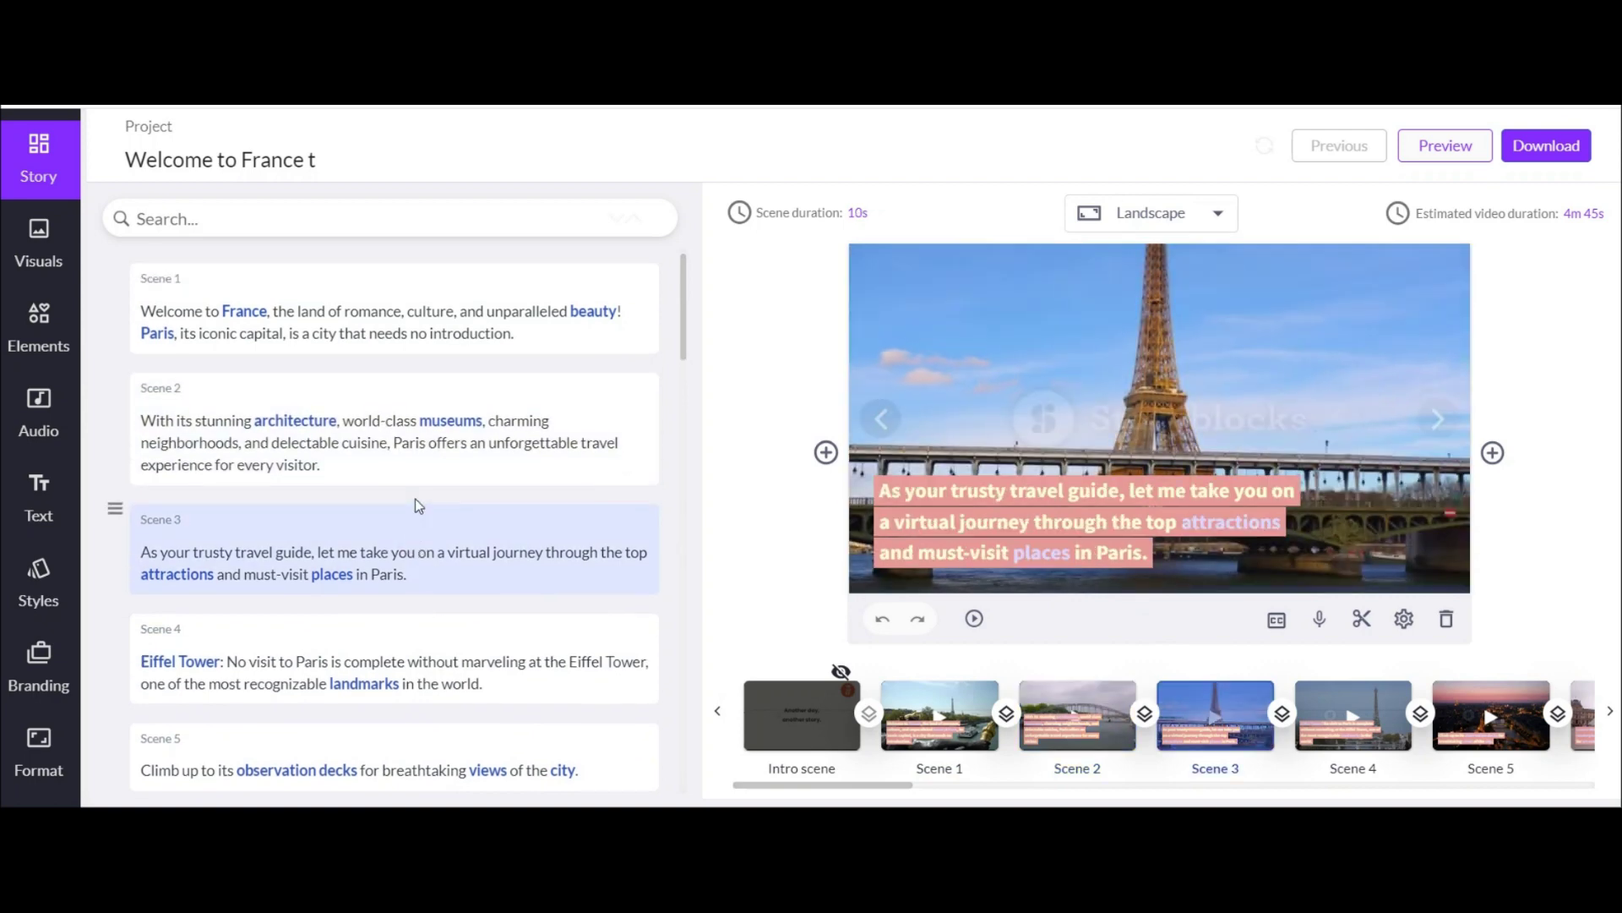
left_click(422, 334)
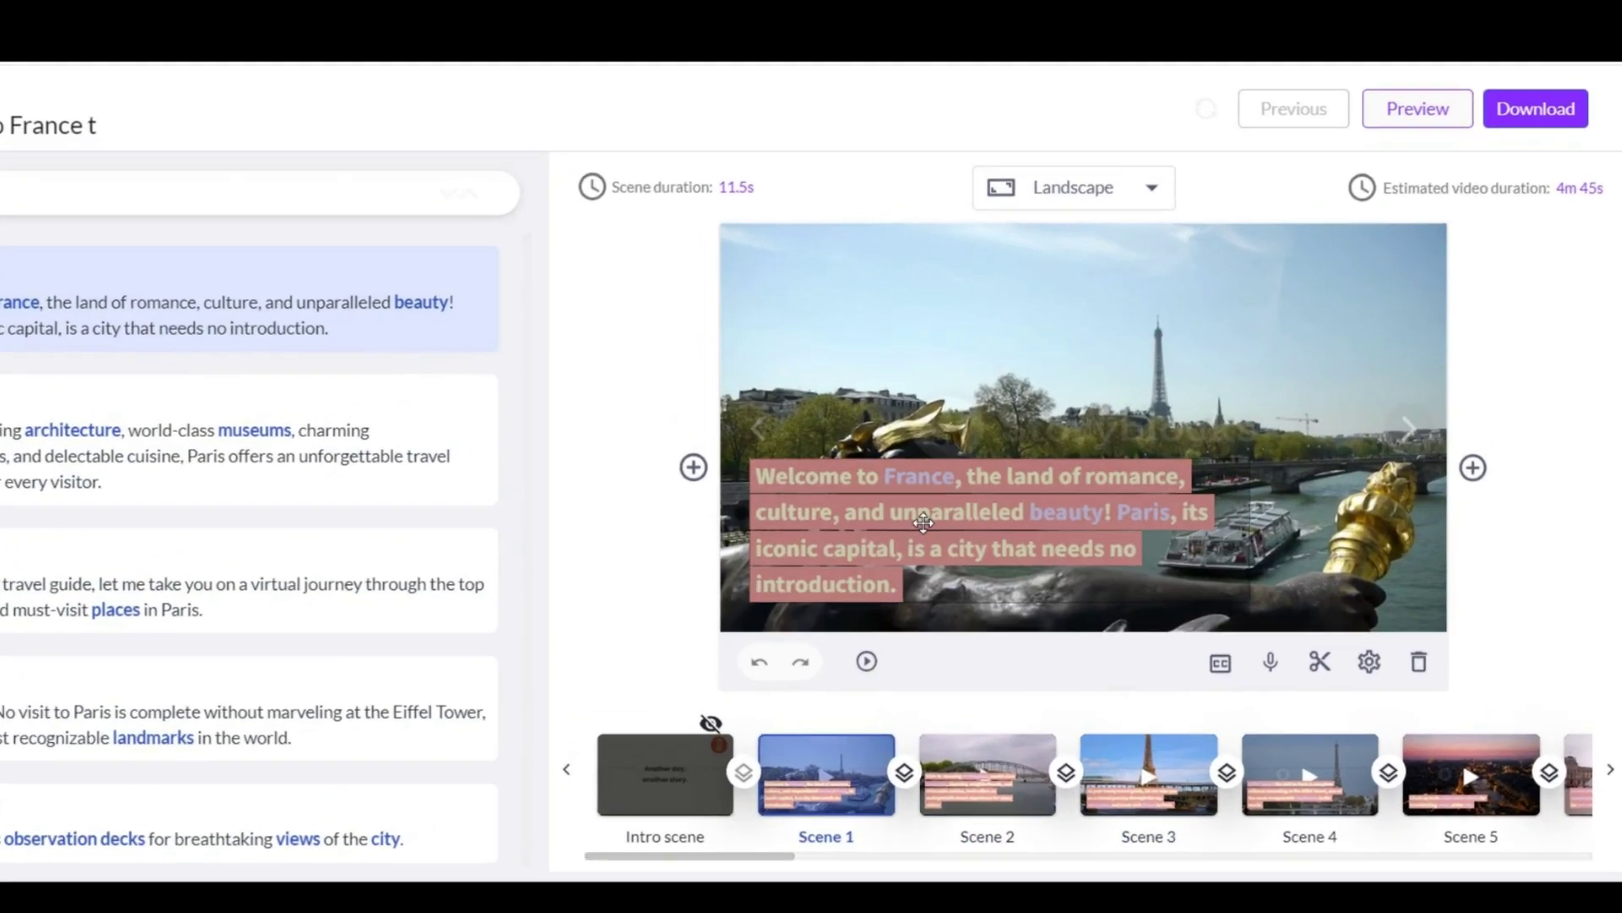
- Set Scene 1's caption to font size 25, move it higher and narrow its box
left_click(1056, 511)
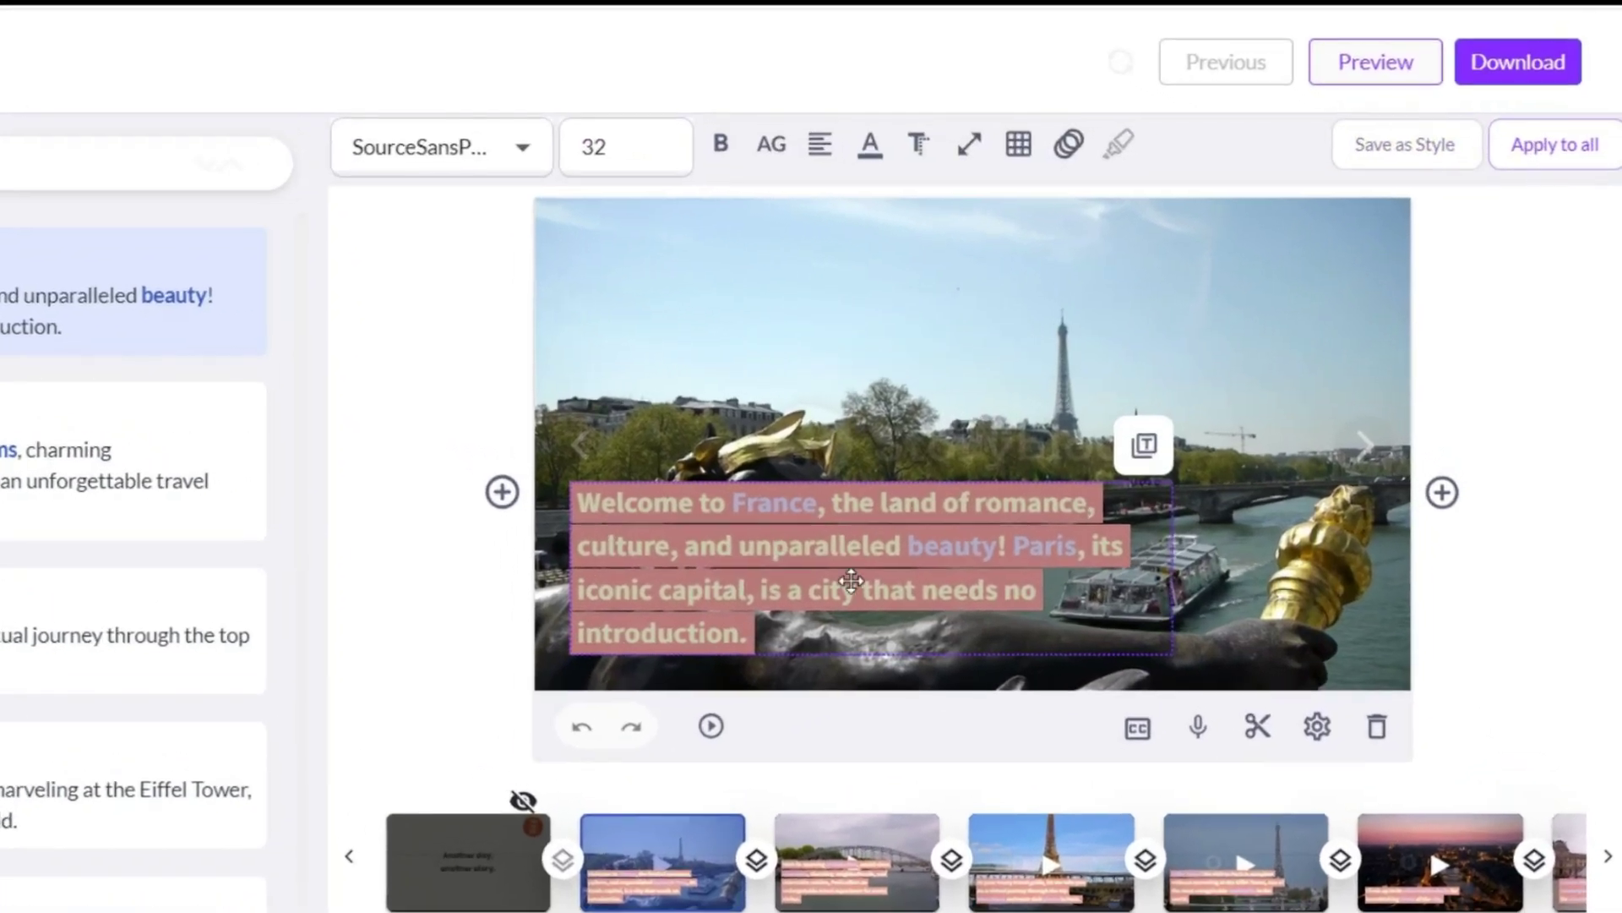
left_click(452, 90)
key("BackSpace")
key("BackSpace")
type("25")
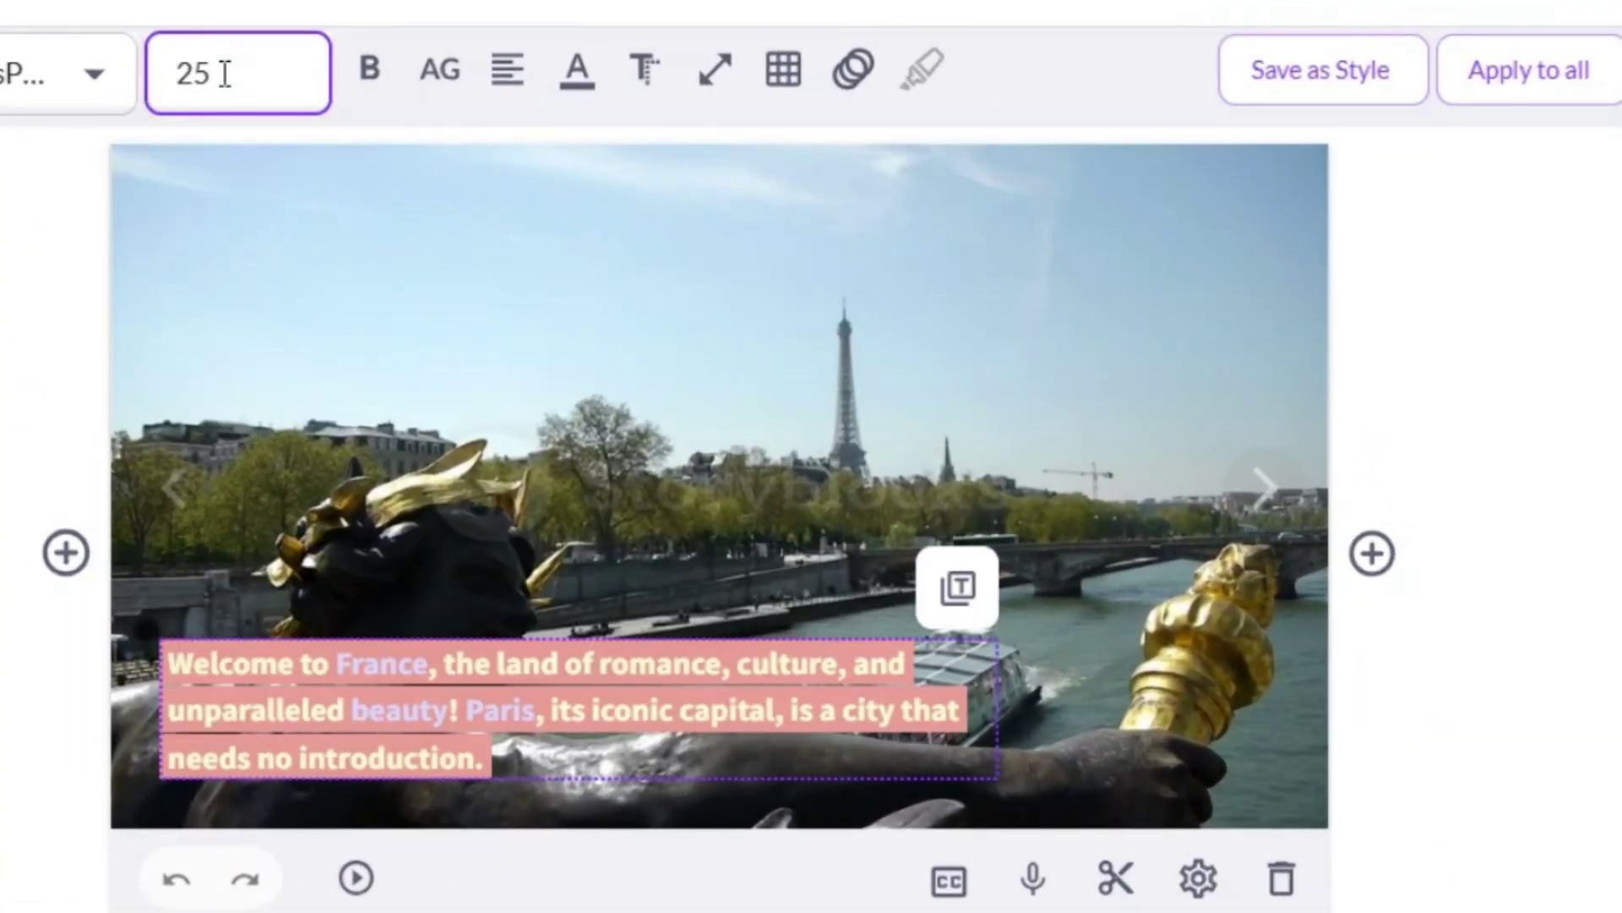
left_click_drag(342, 710, 347, 659)
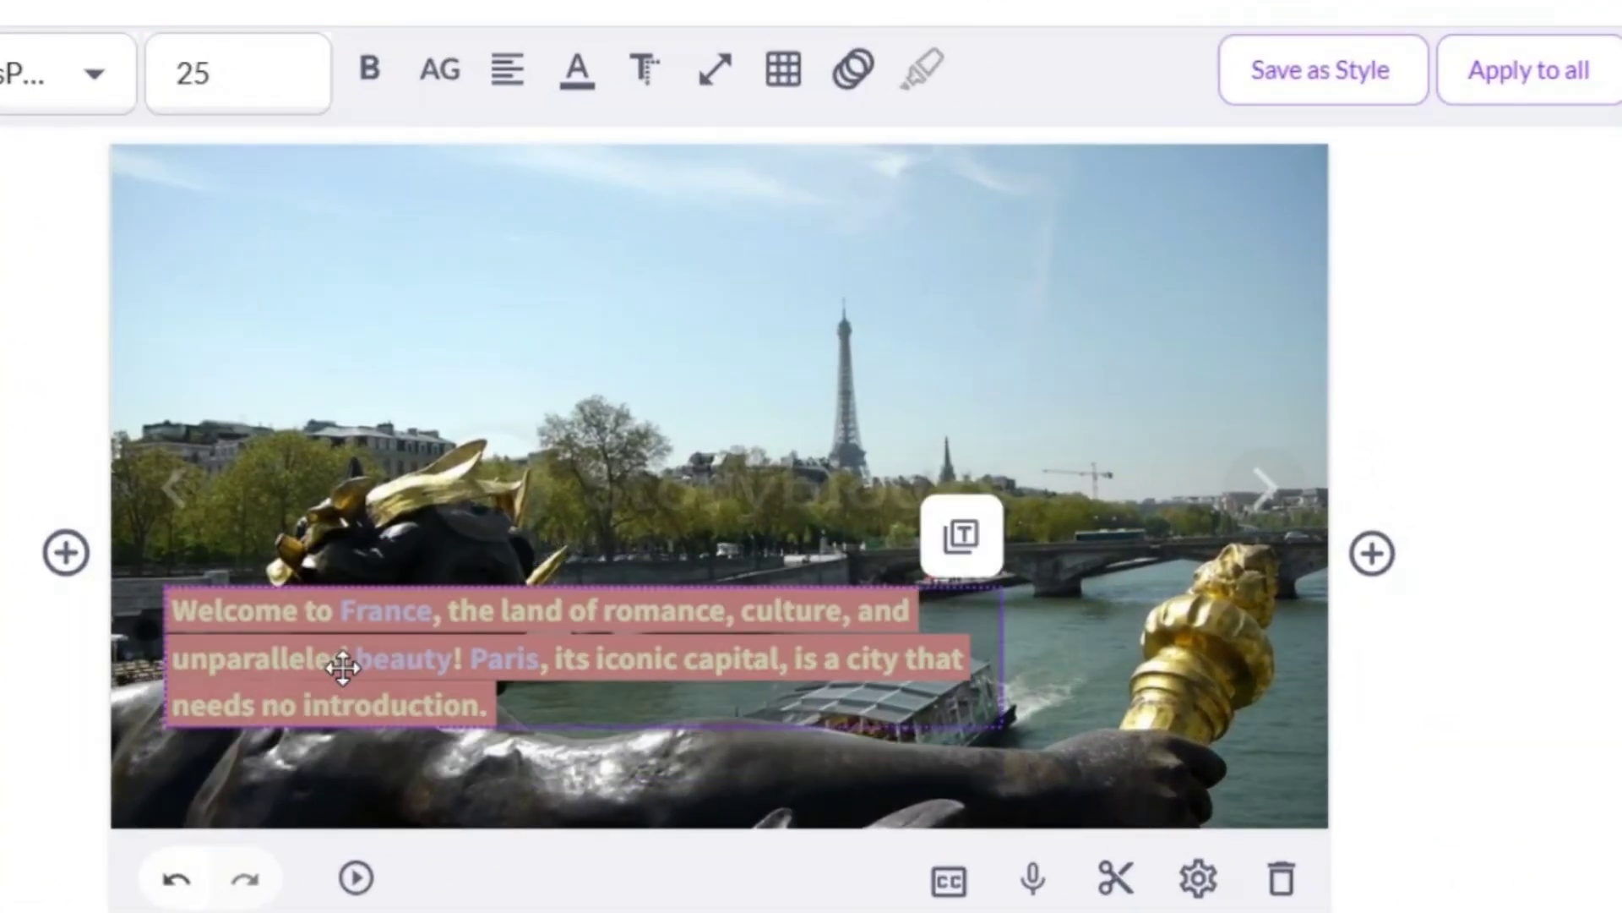
left_click_drag(1001, 661, 953, 655)
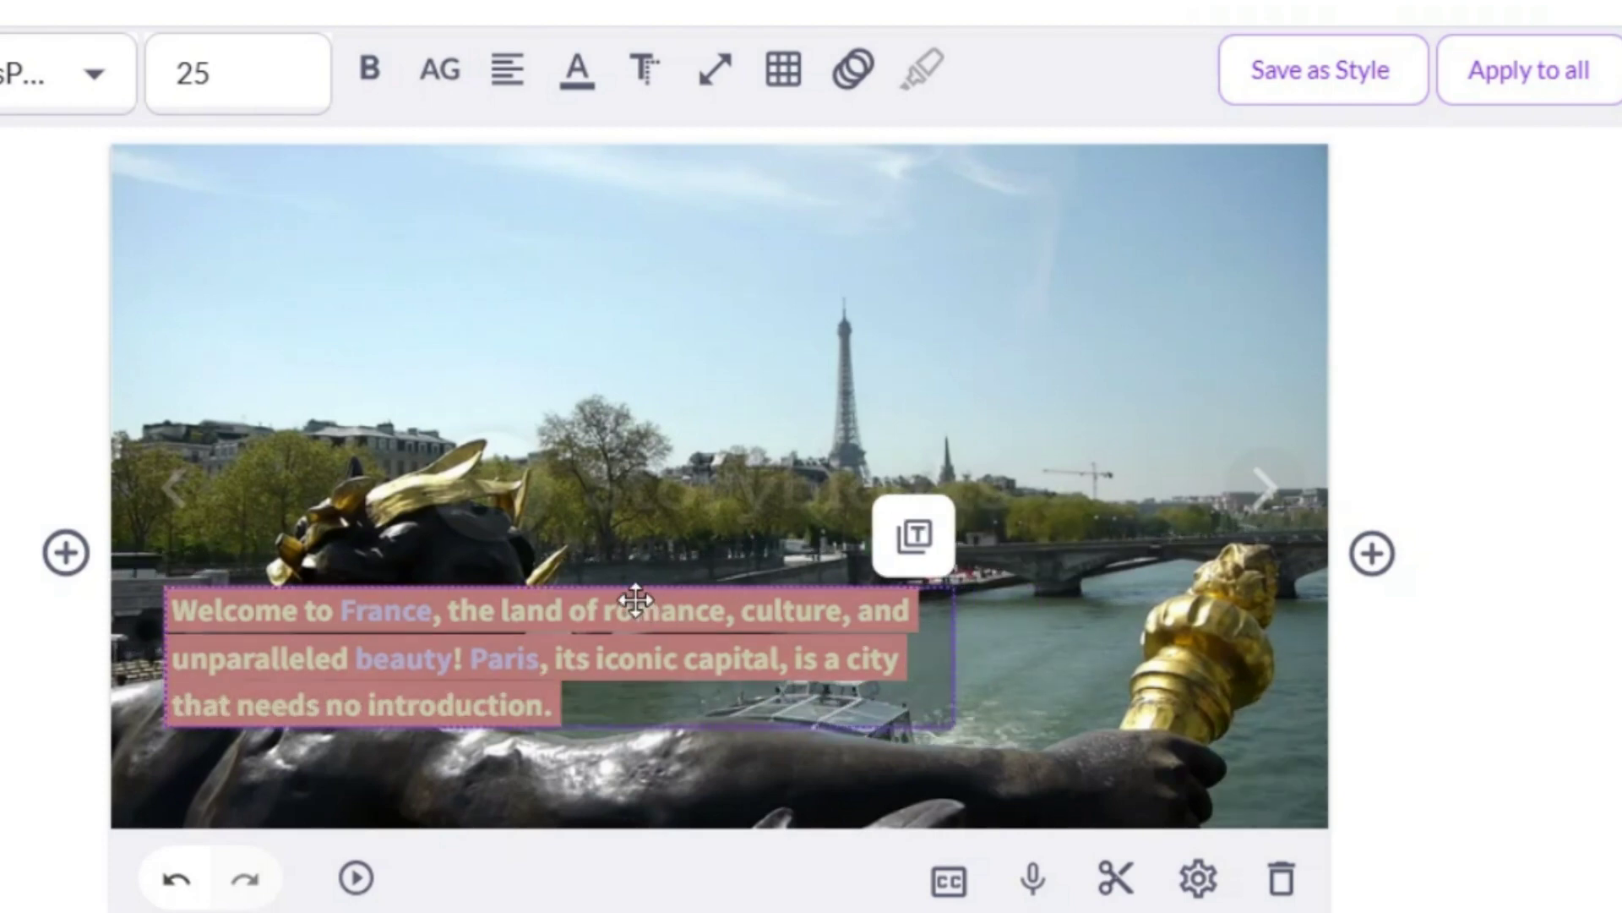
- Apply Scene 1's caption style to all scenes
left_click(578, 71)
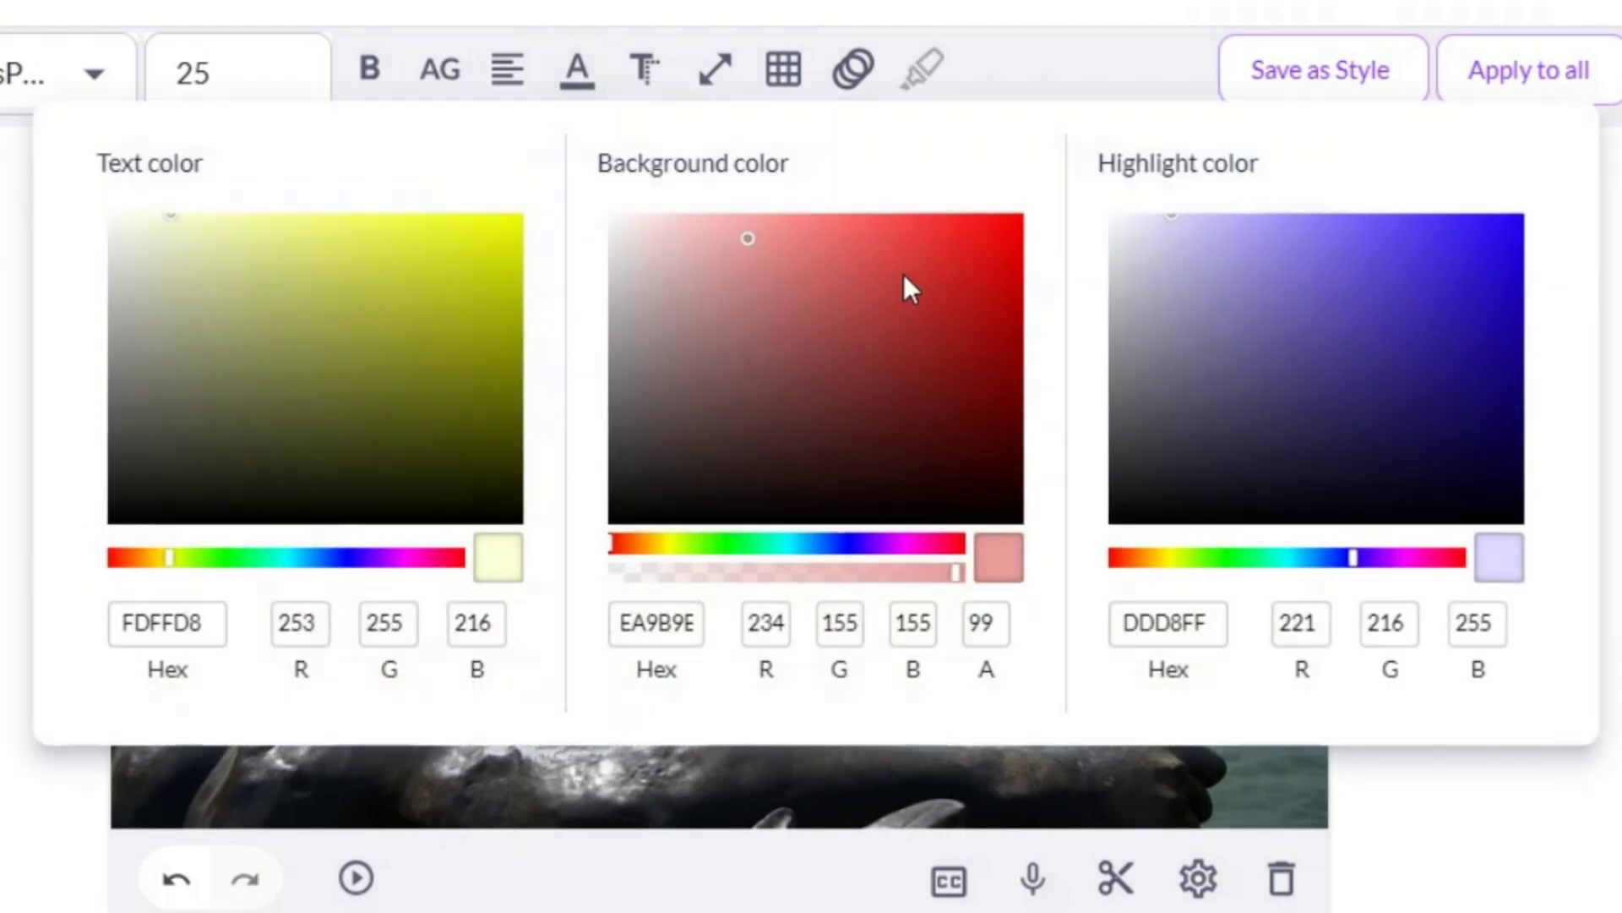
left_click(57, 168)
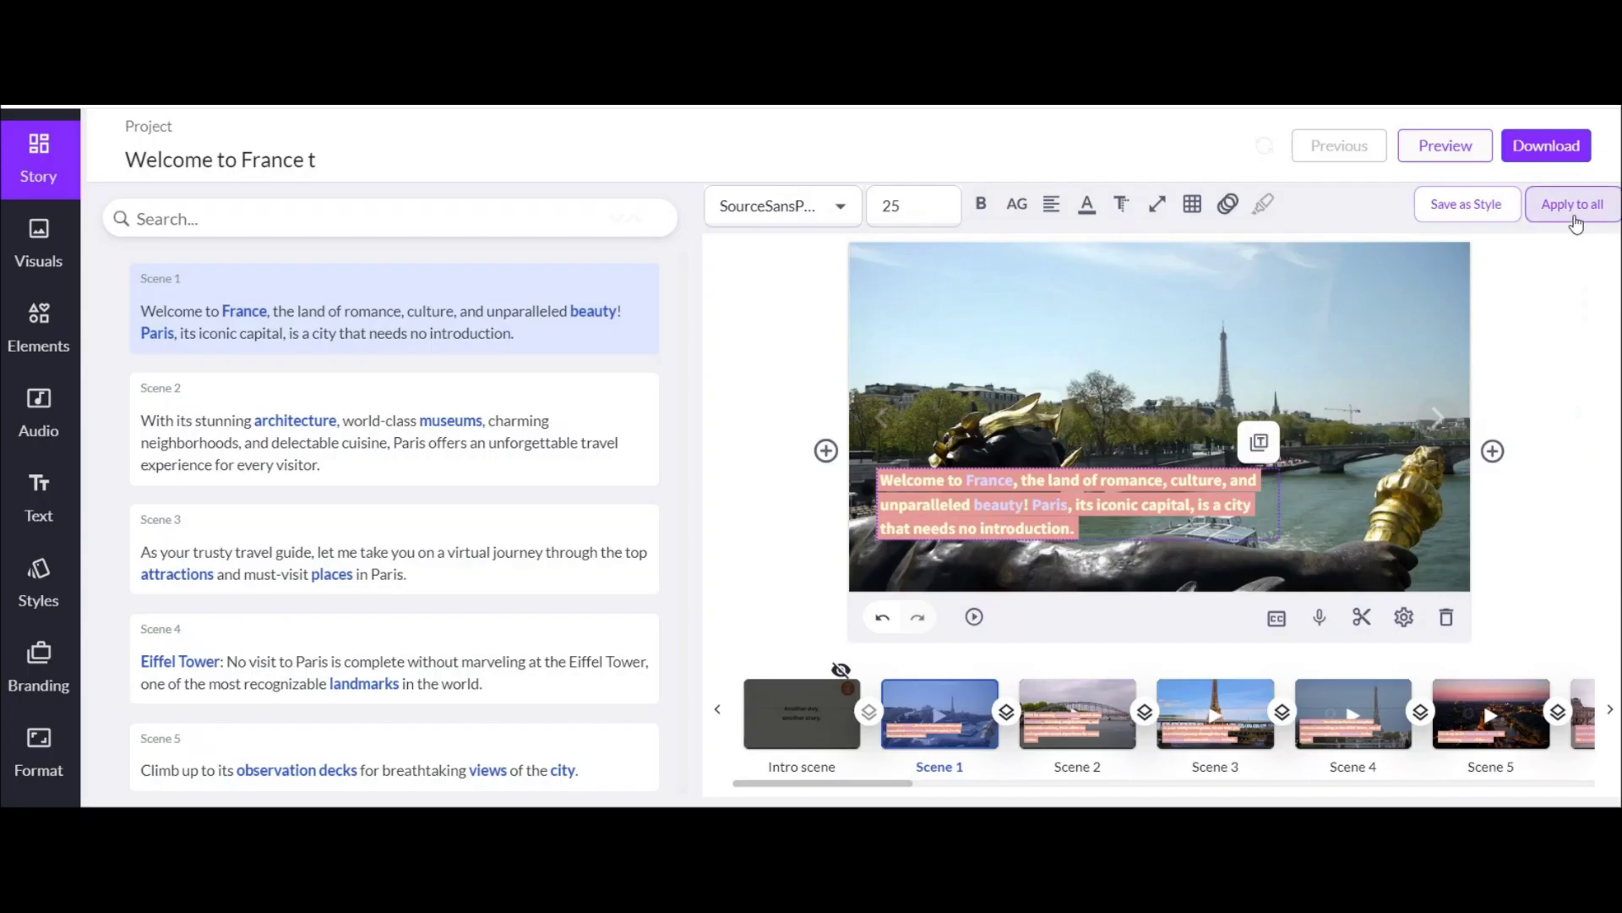
left_click(1576, 222)
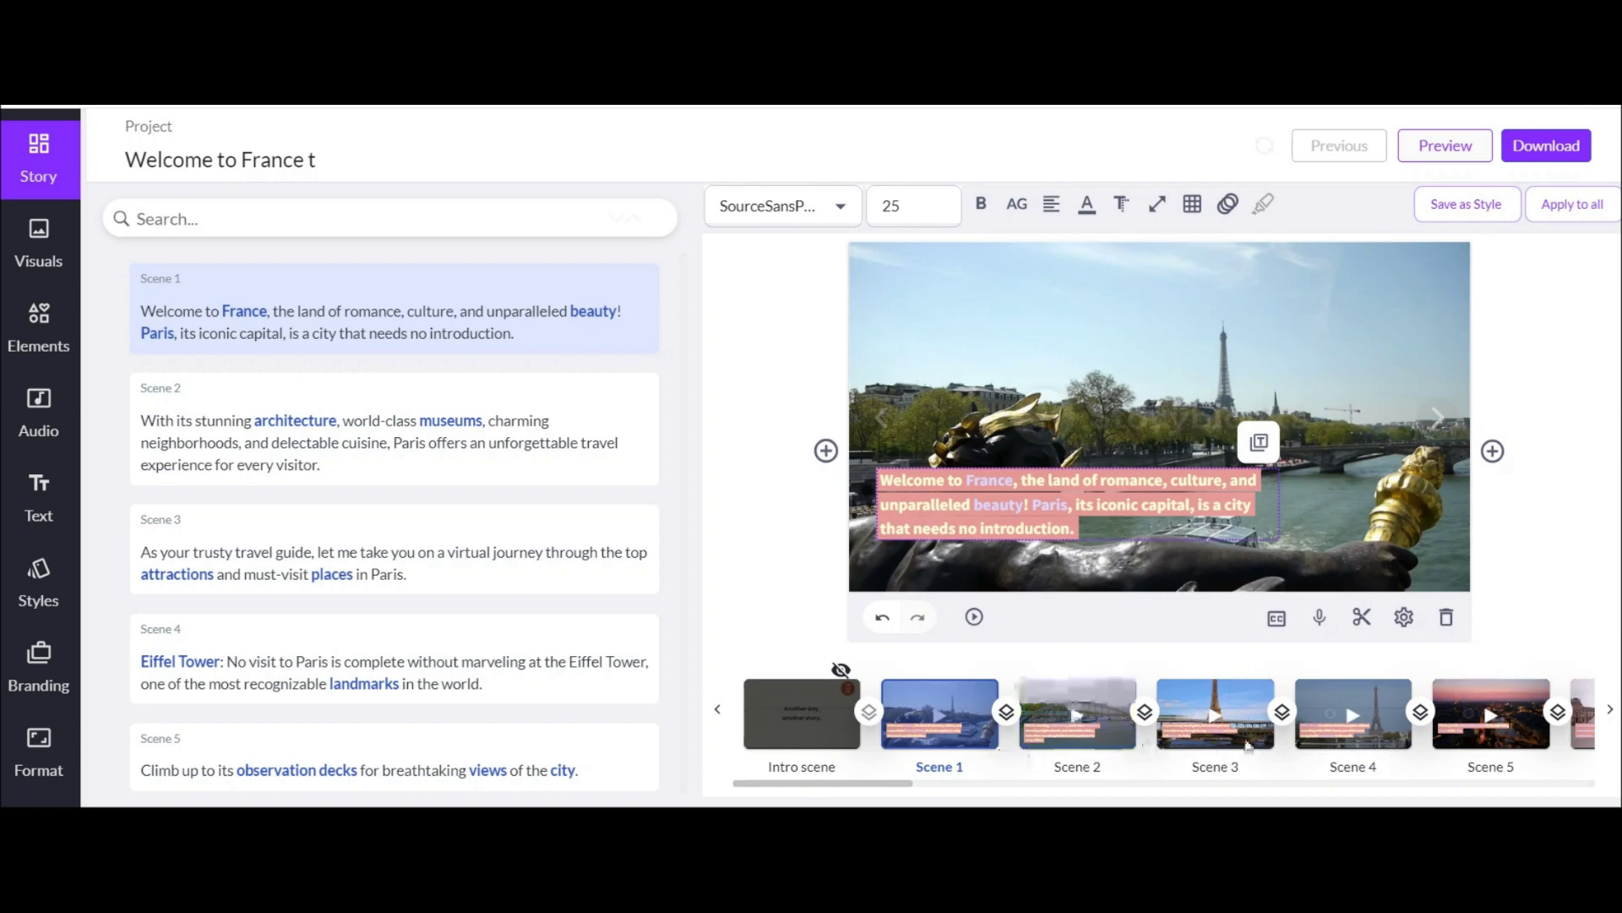
scroll(862, 788, "right", 2)
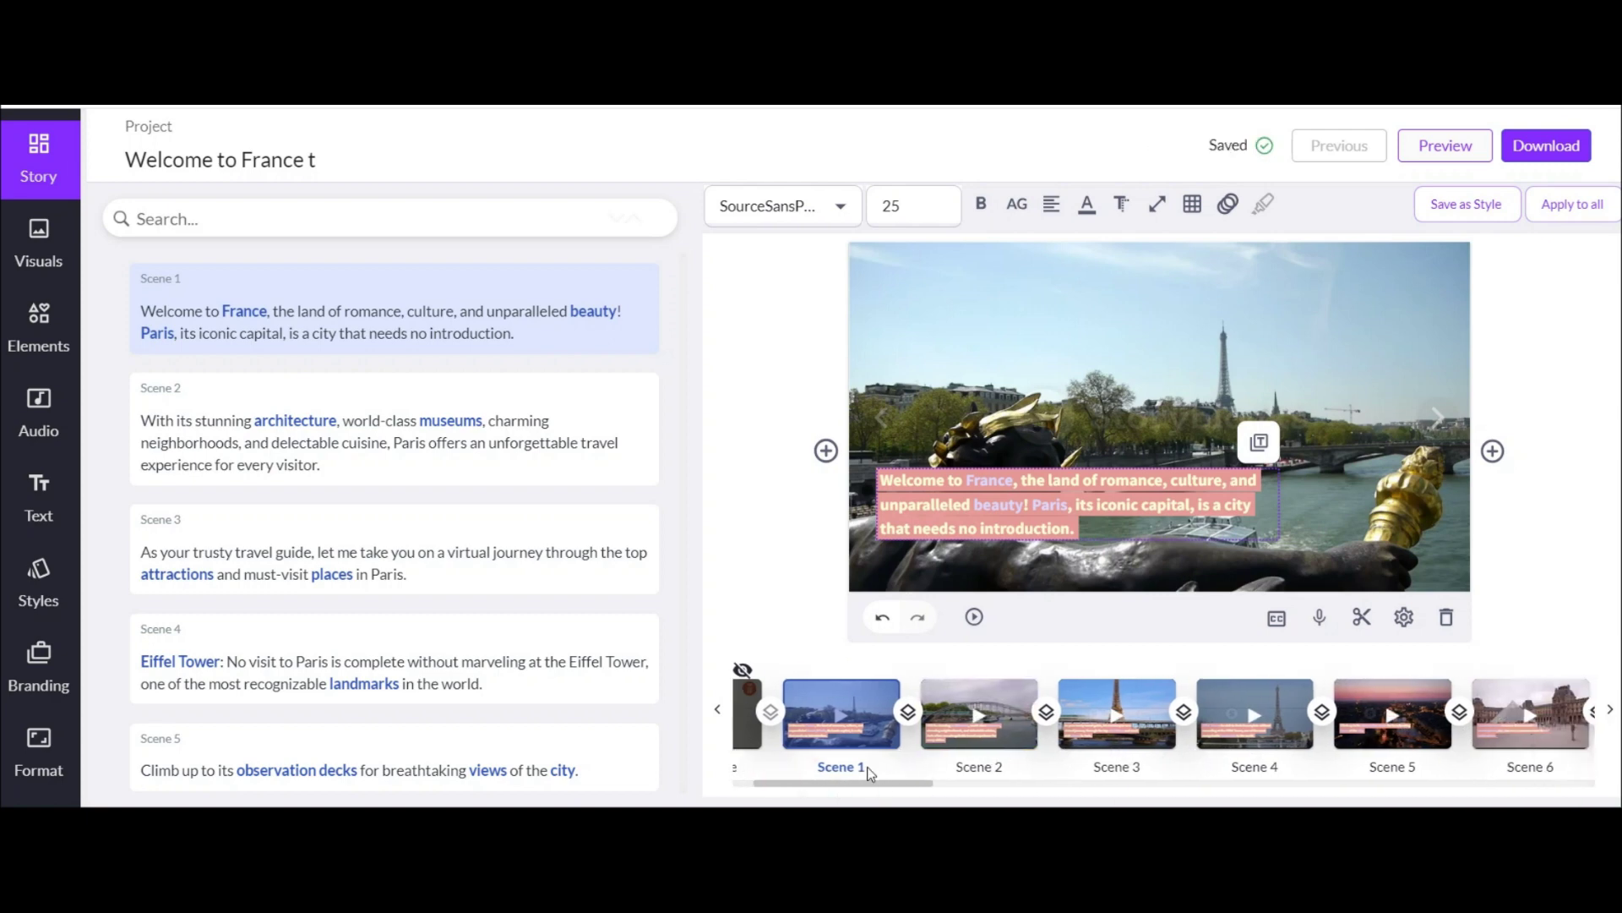
- Step through Scenes 2, 3, 5, 7 and 12, then select Scene 13, the Palace of Versailles scene
left_click(976, 728)
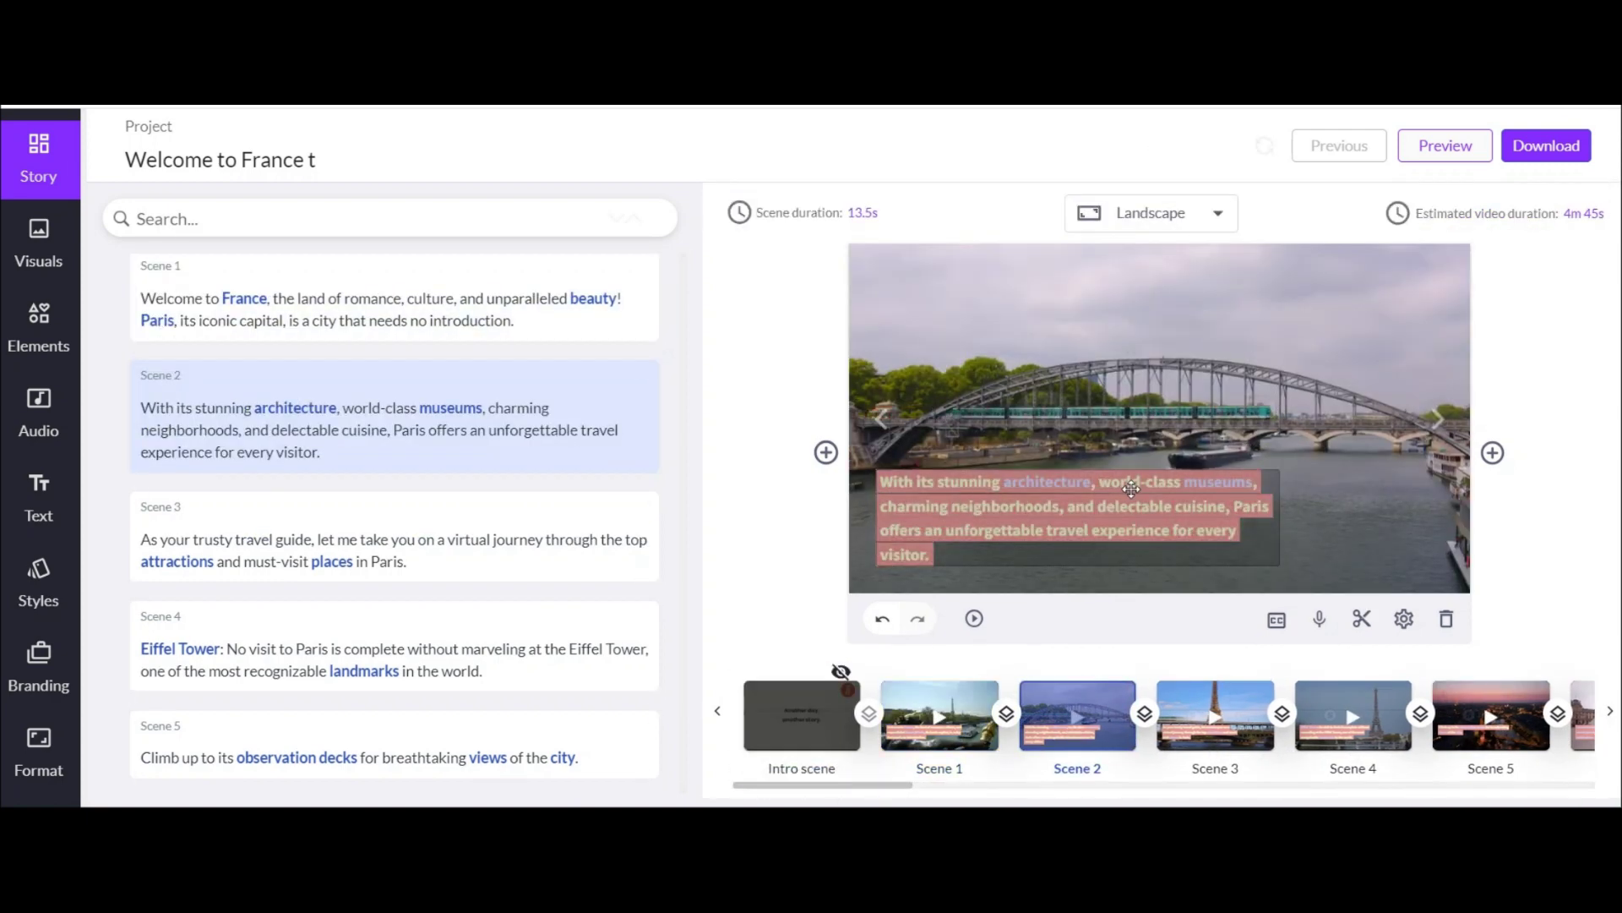
left_click(1215, 717)
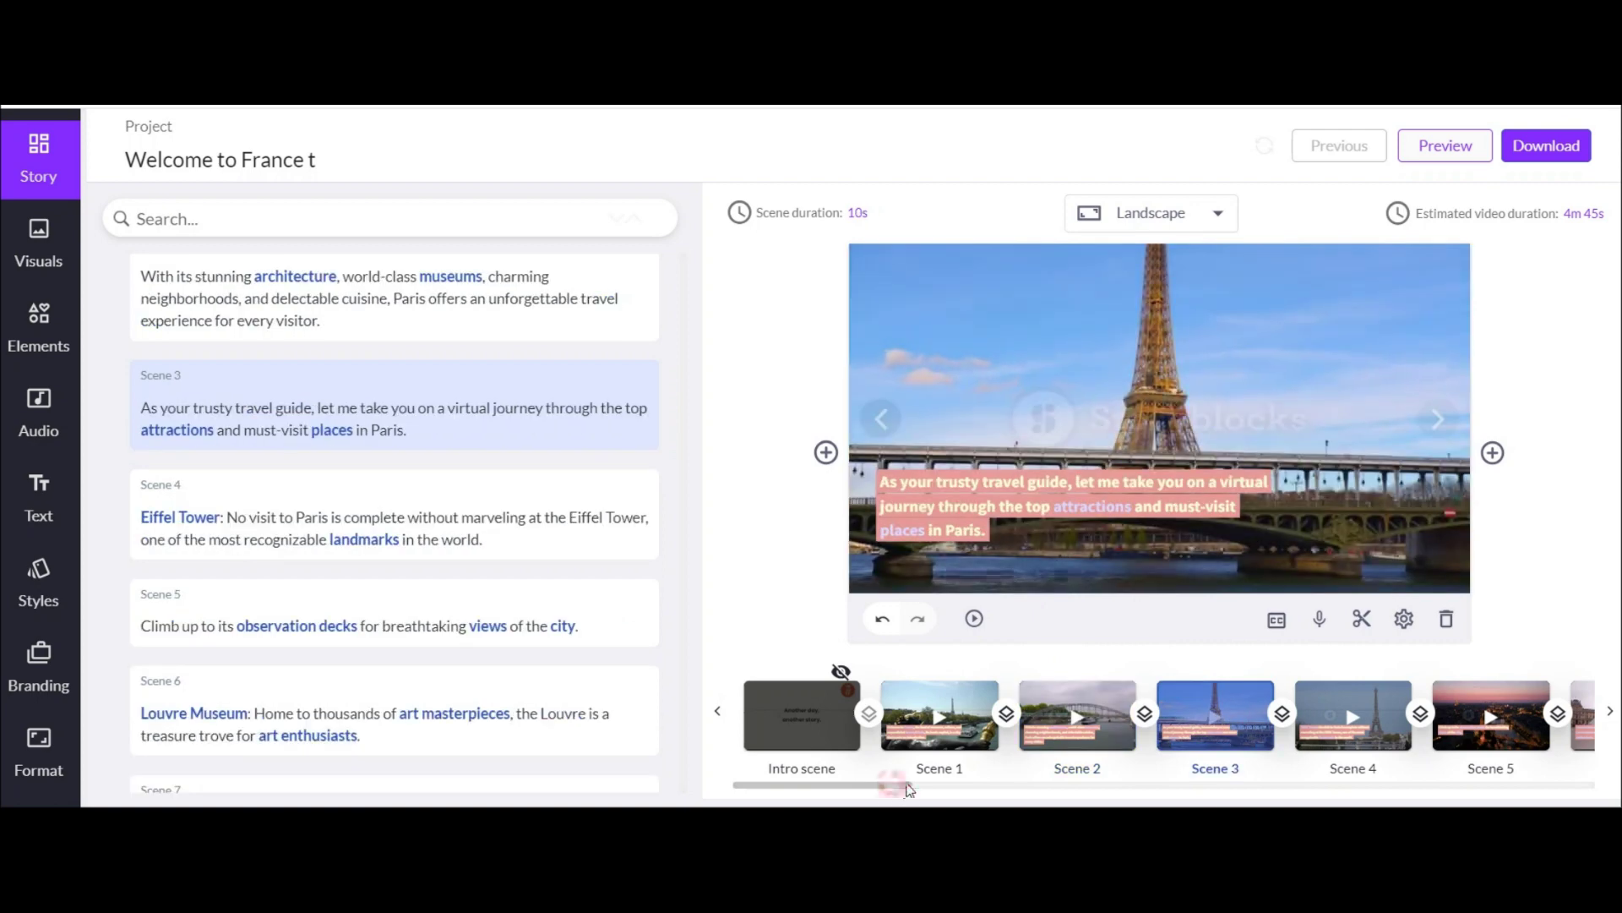
left_click_drag(909, 789, 997, 789)
left_click(1002, 743)
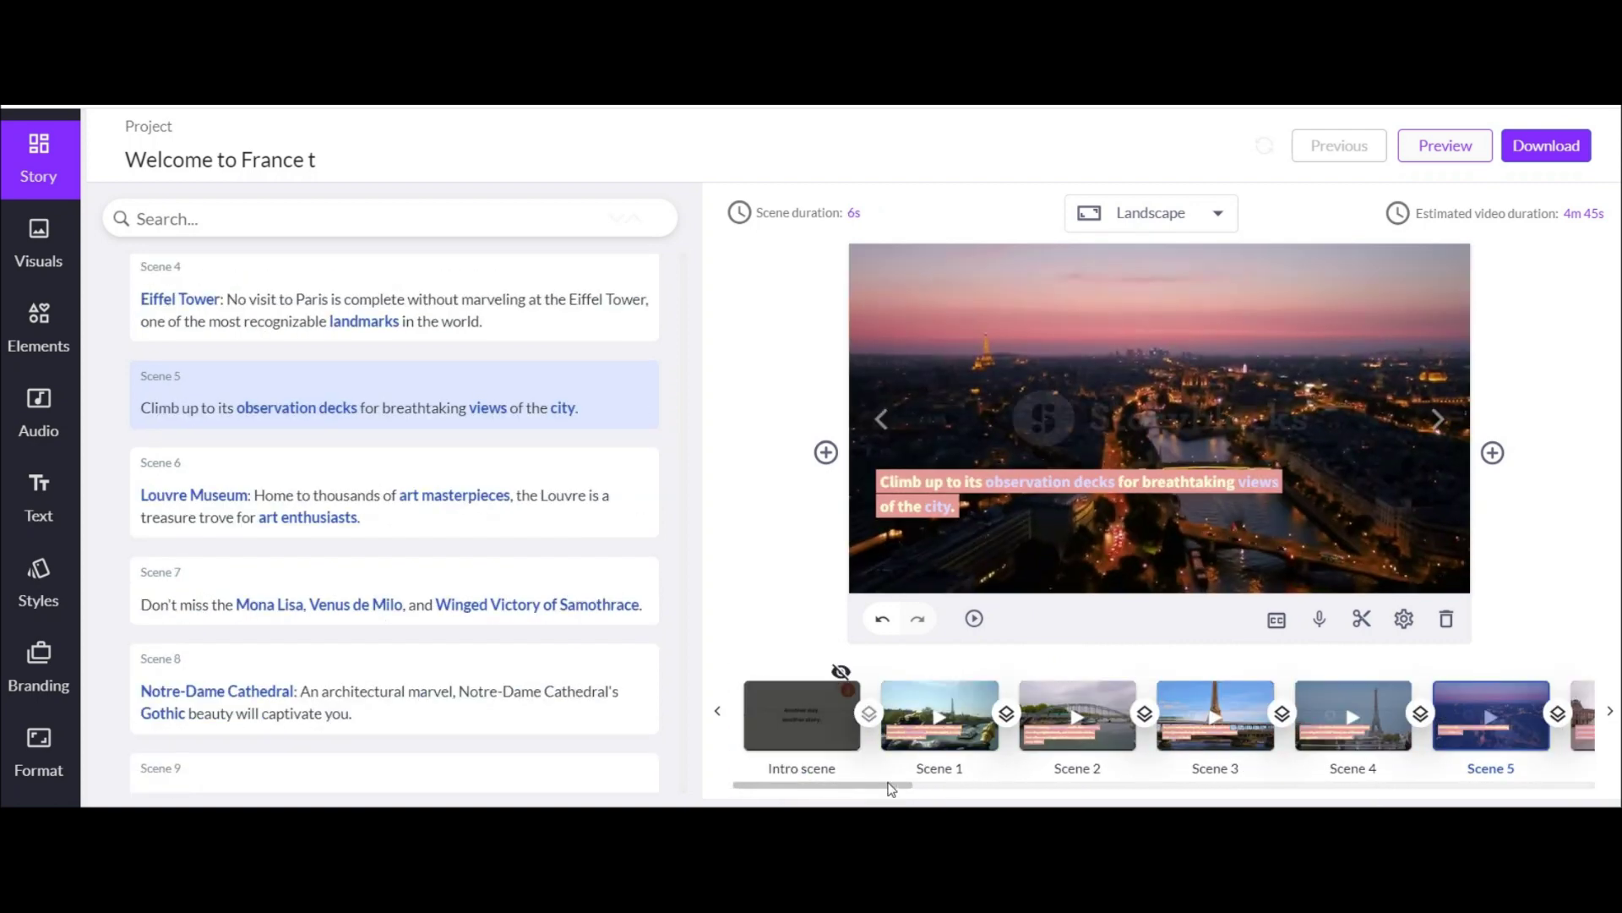
left_click_drag(892, 789, 1003, 784)
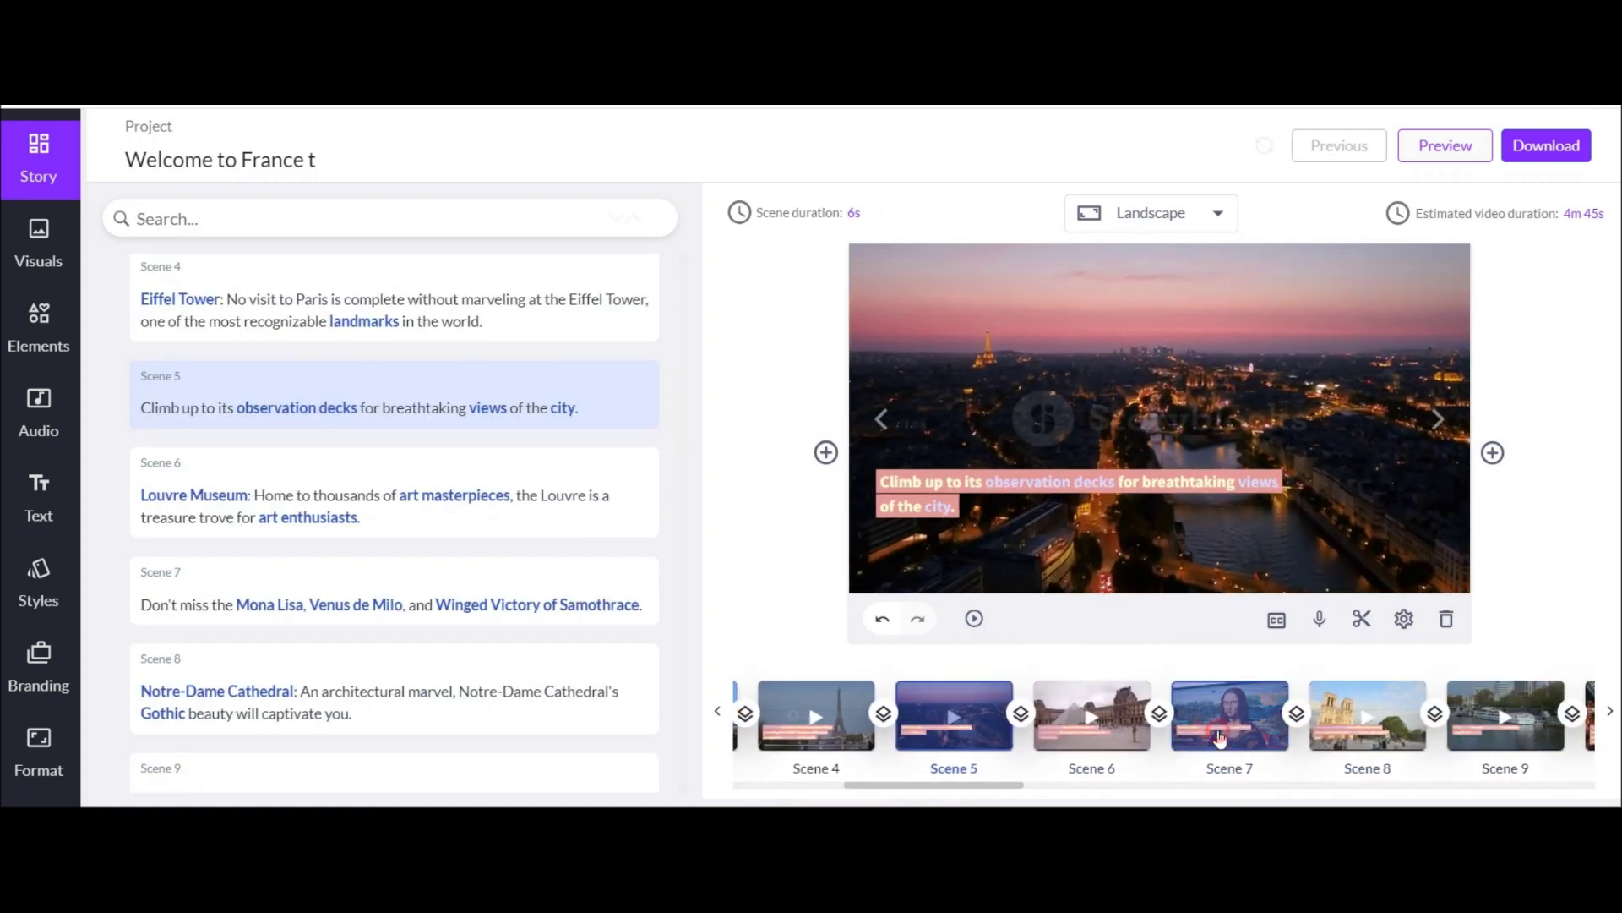
left_click(1220, 738)
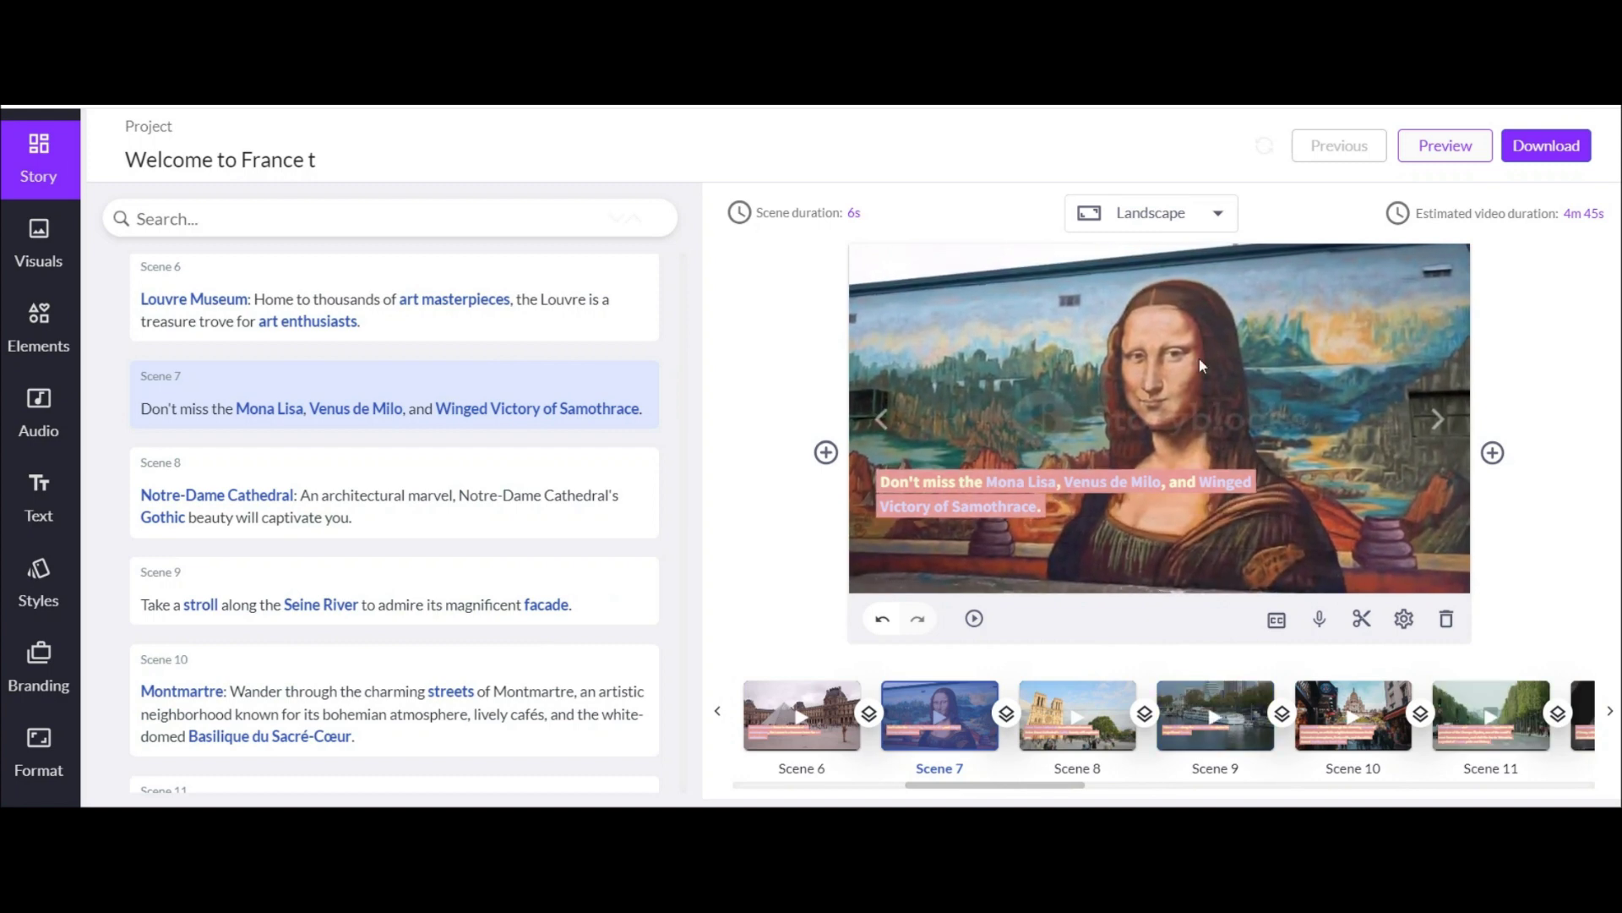
left_click_drag(1053, 786, 1118, 790)
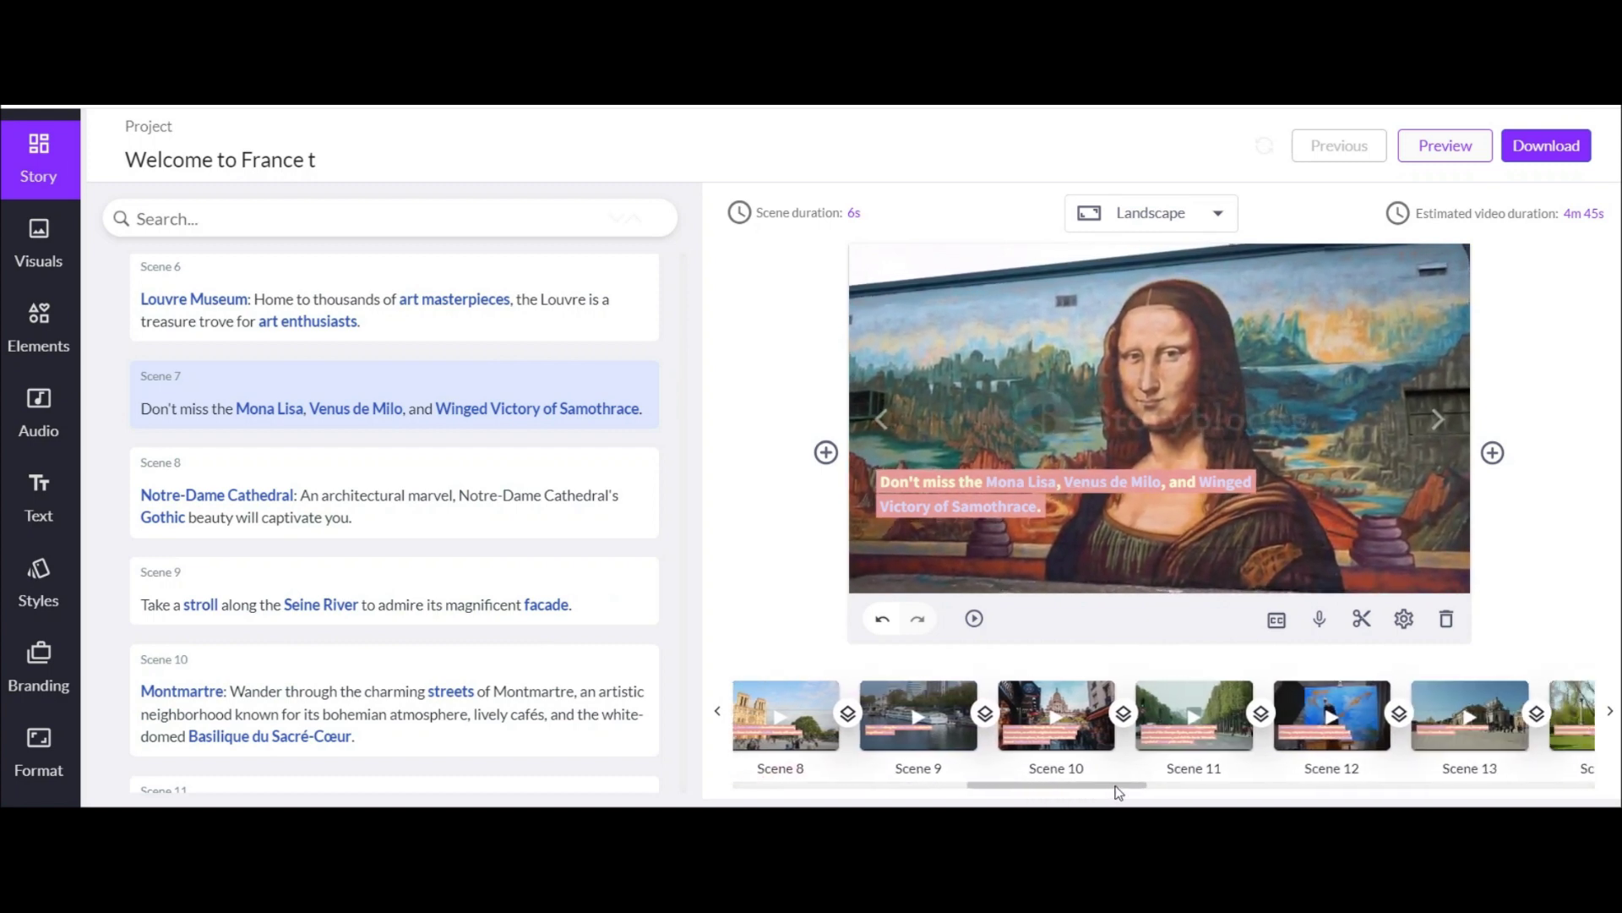
left_click(1308, 742)
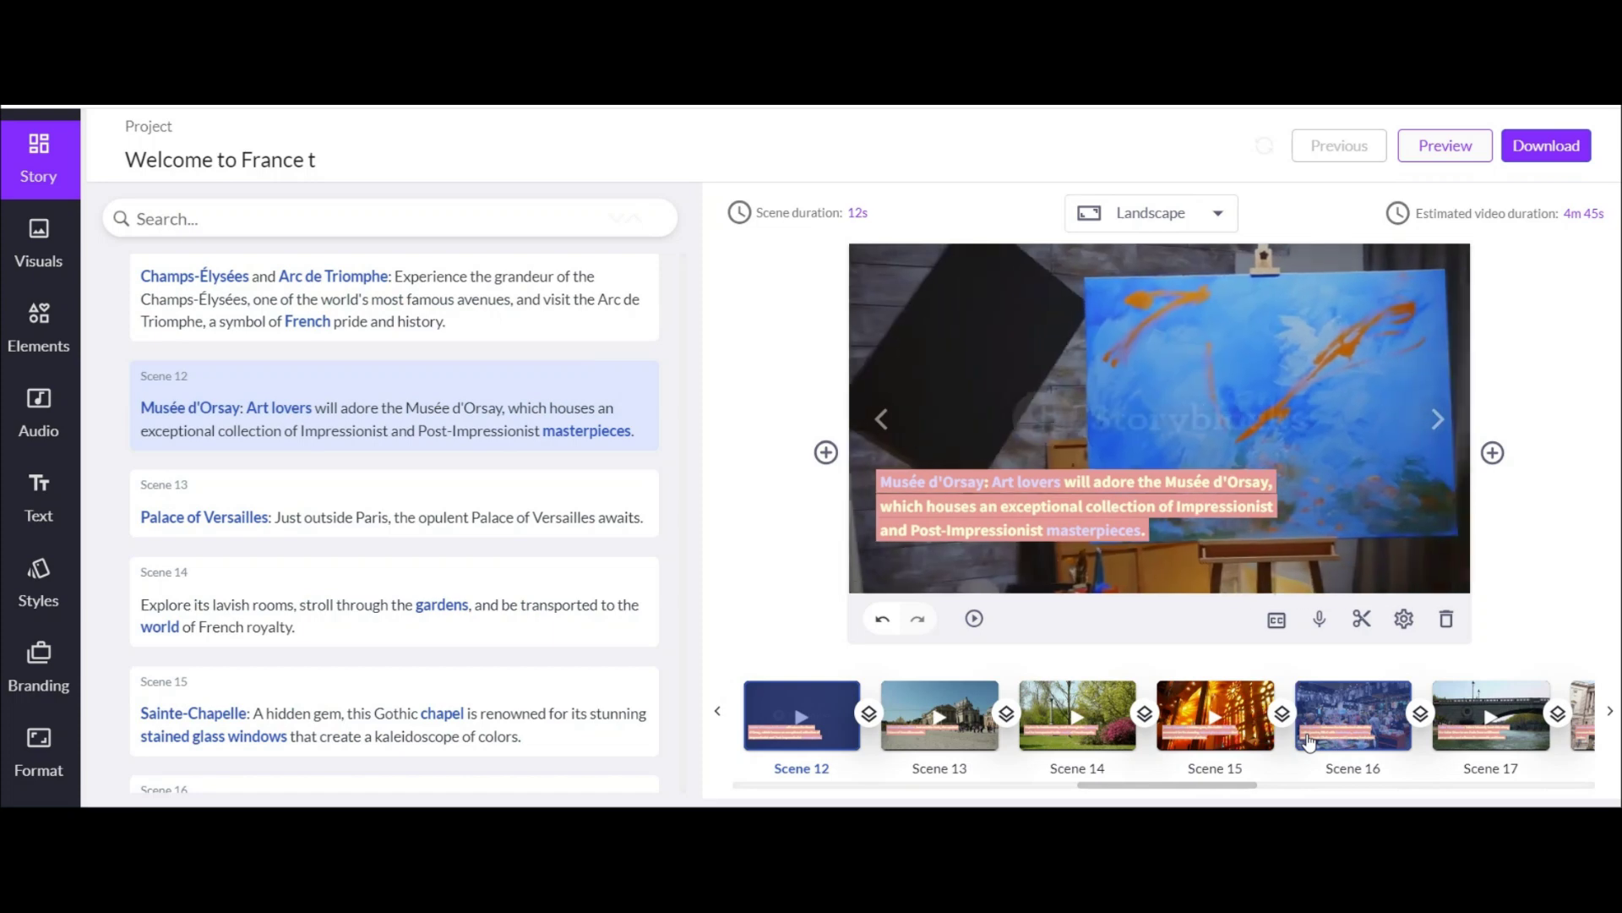
left_click(970, 742)
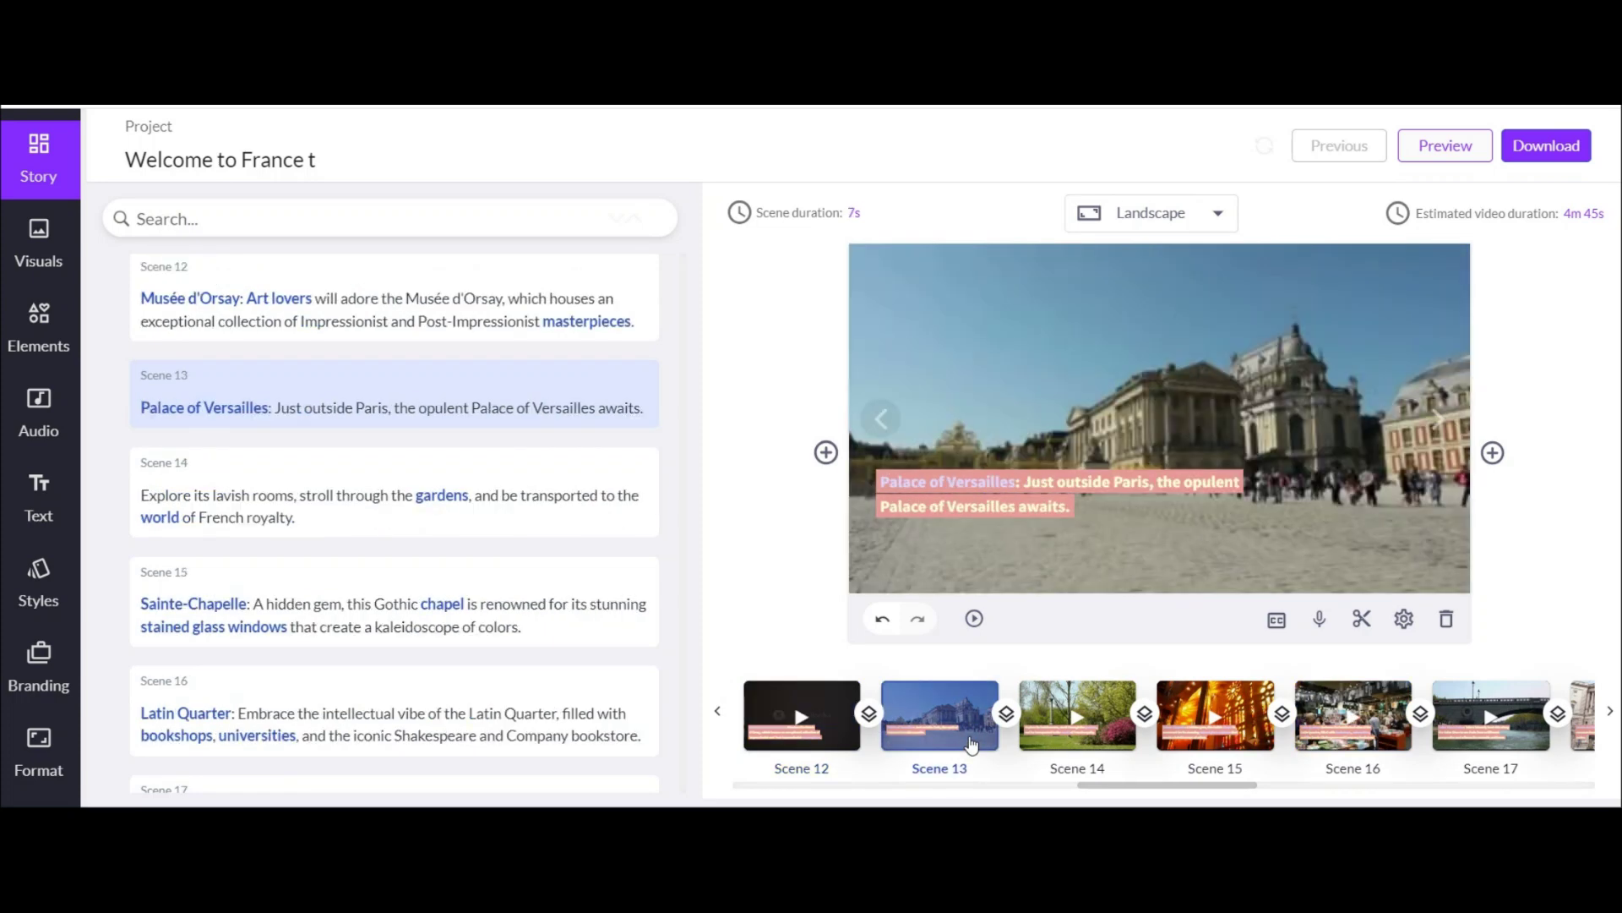
left_click(30, 243)
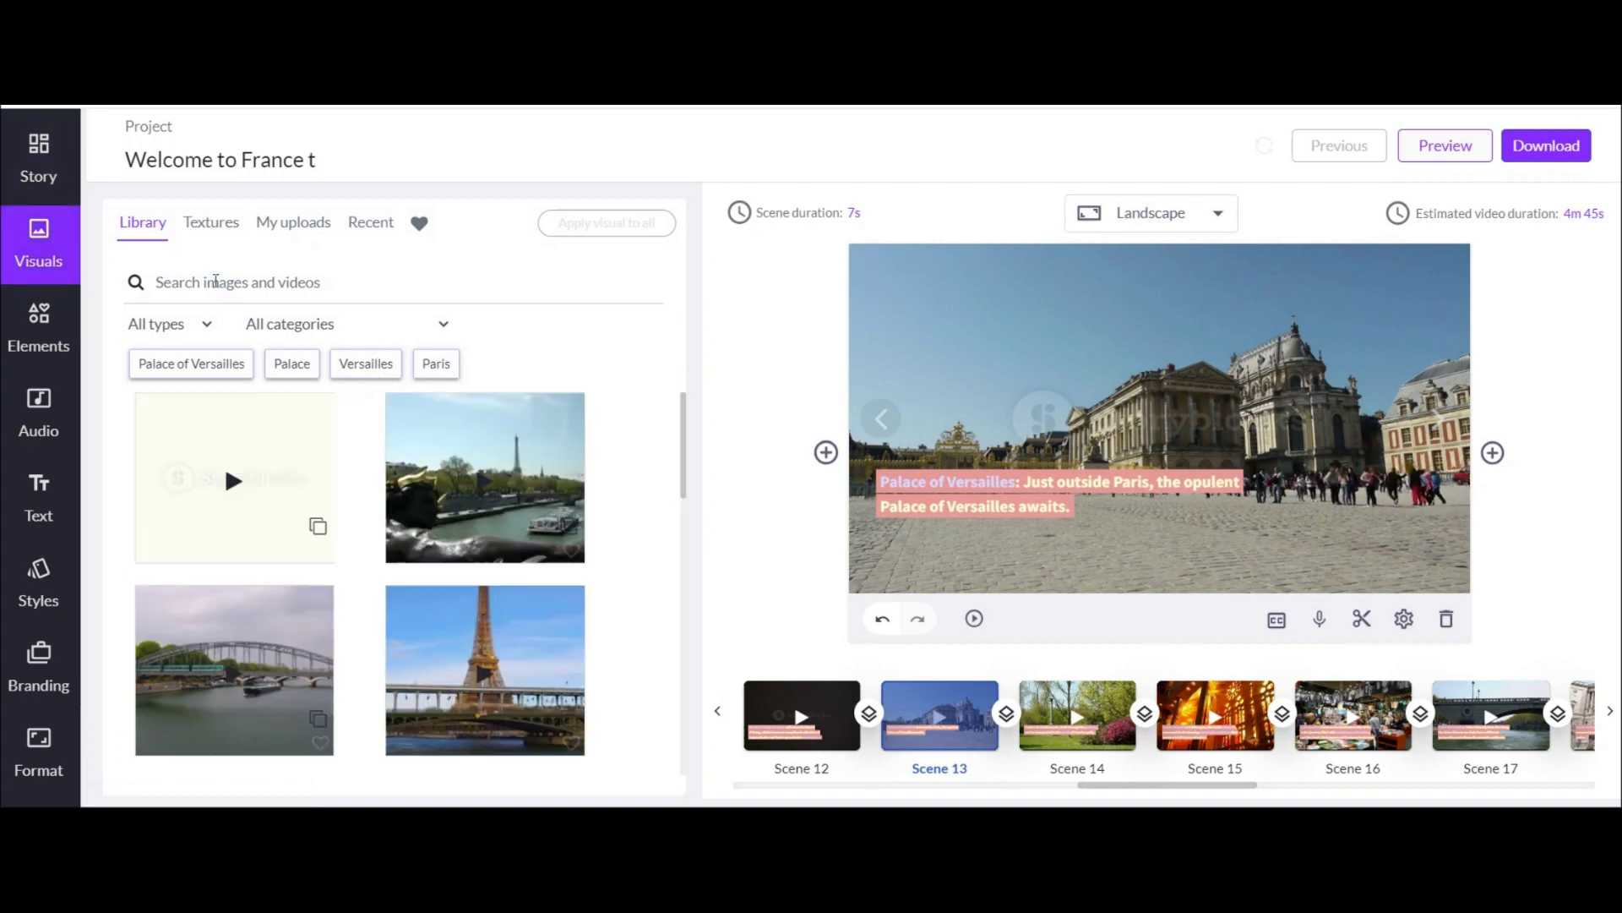
- Search visuals for 'paris palace' and swap the aerial Paris video into Scene 13
left_click(216, 282)
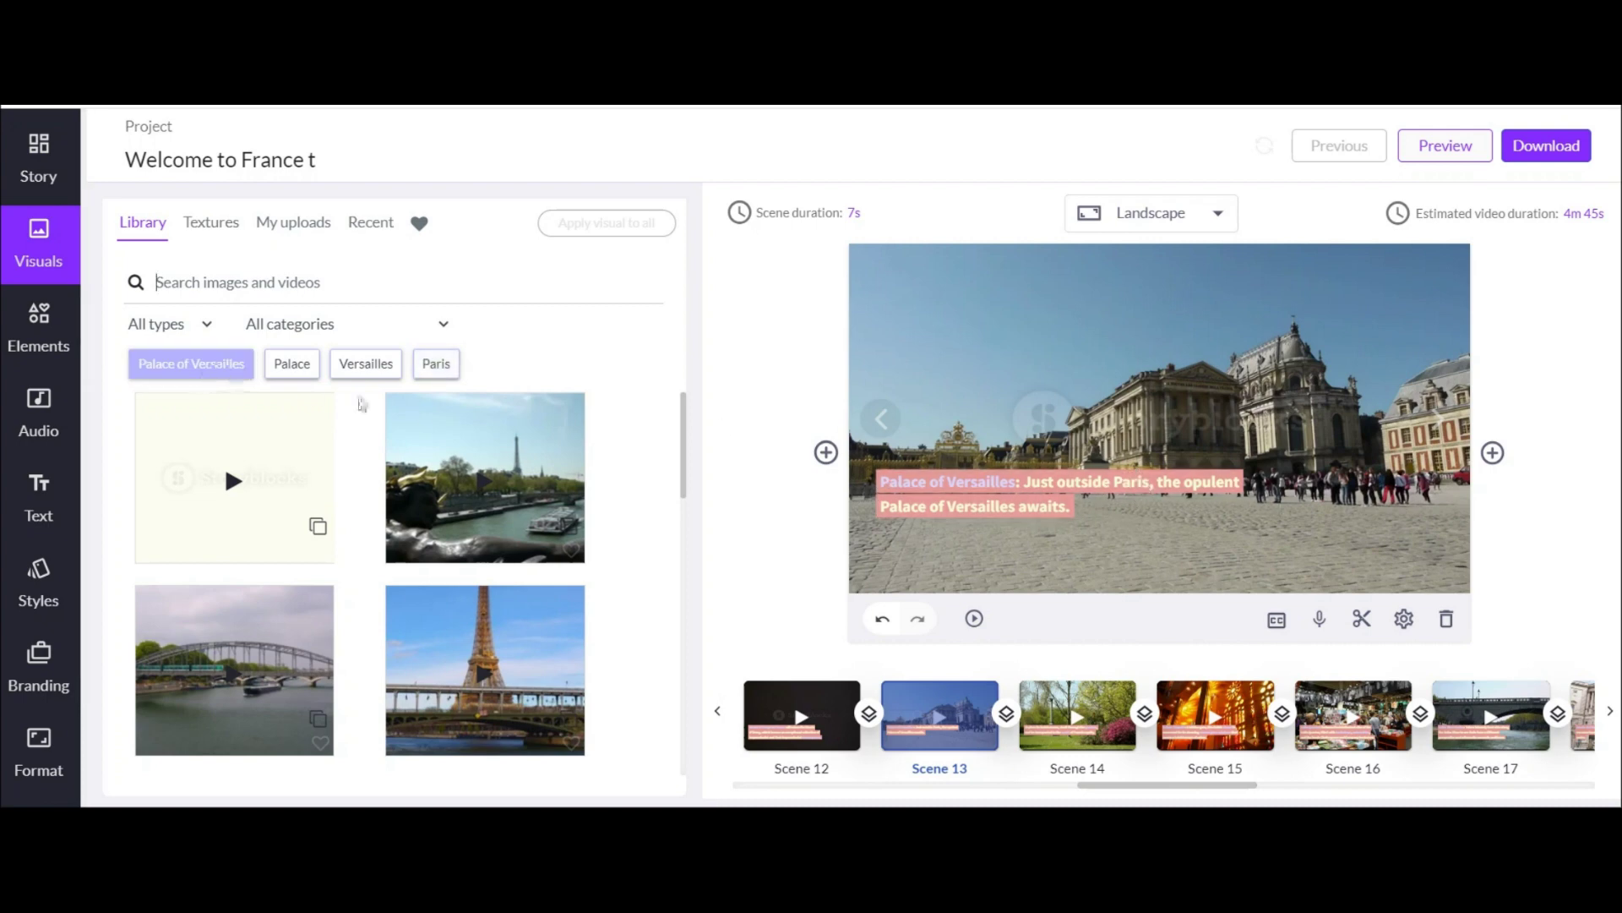
left_click(826, 452)
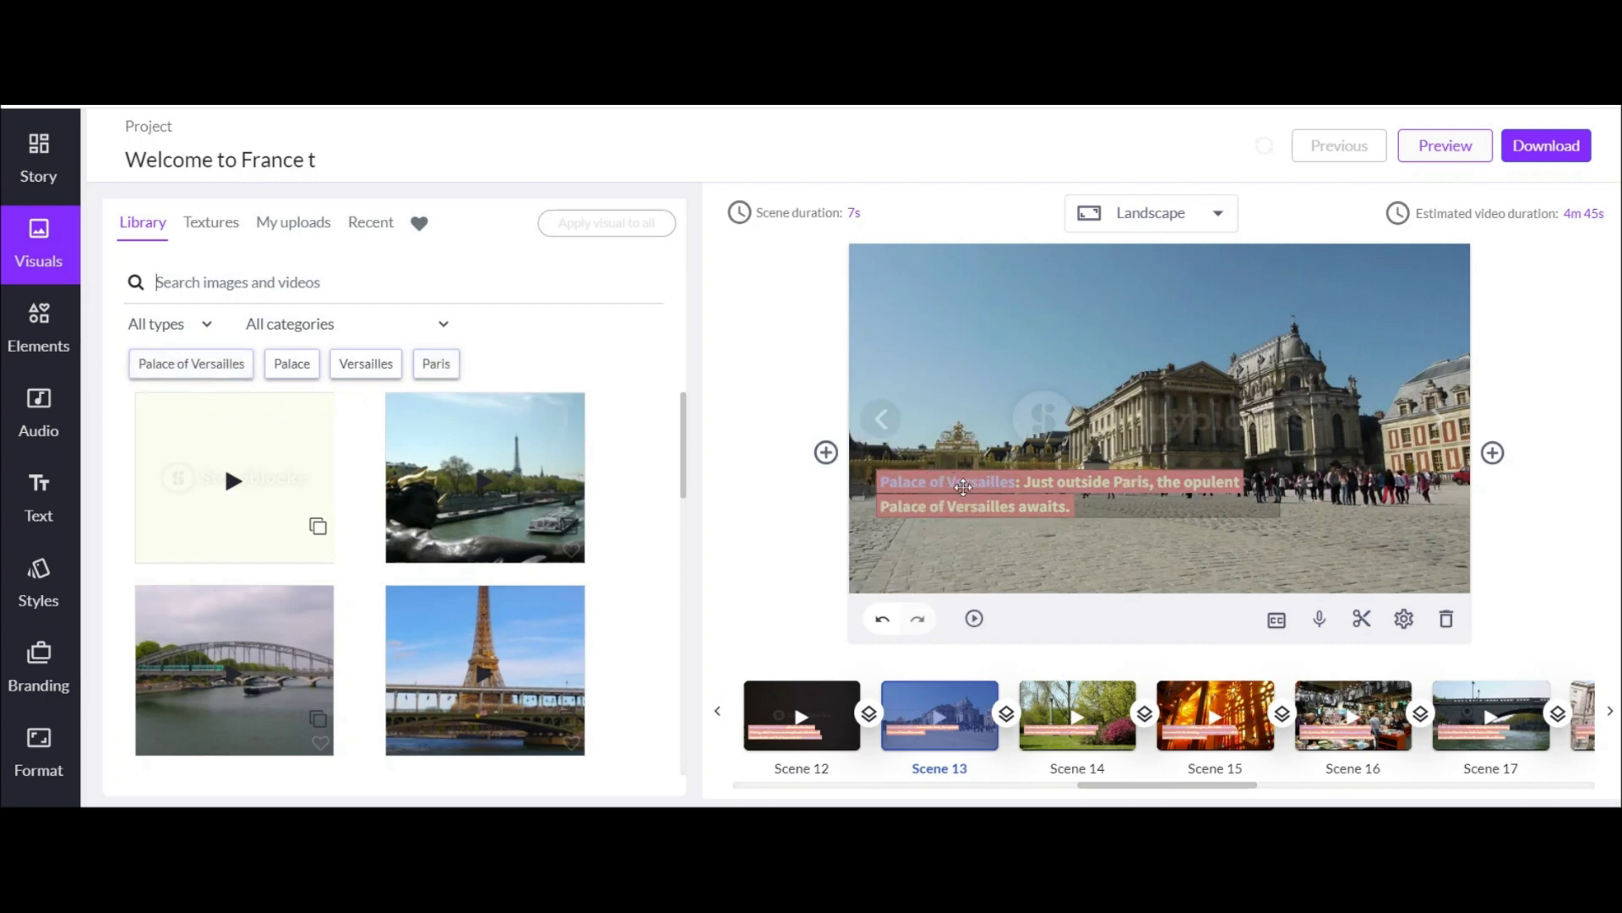
left_click(261, 281)
type("paris palace")
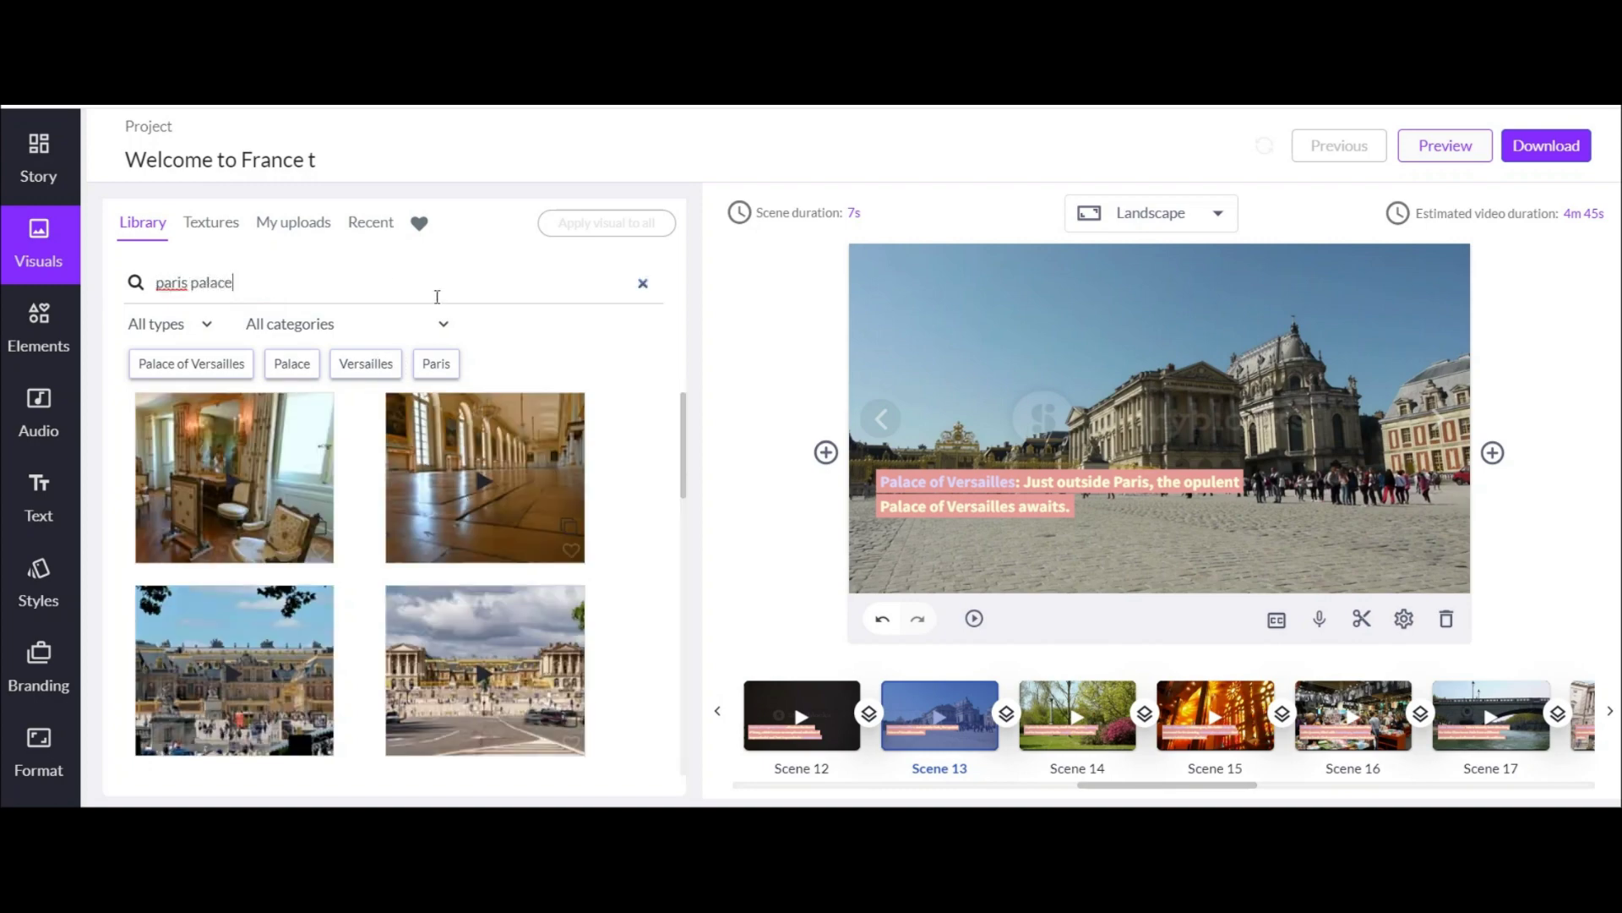
scroll(381, 572, "down", 5)
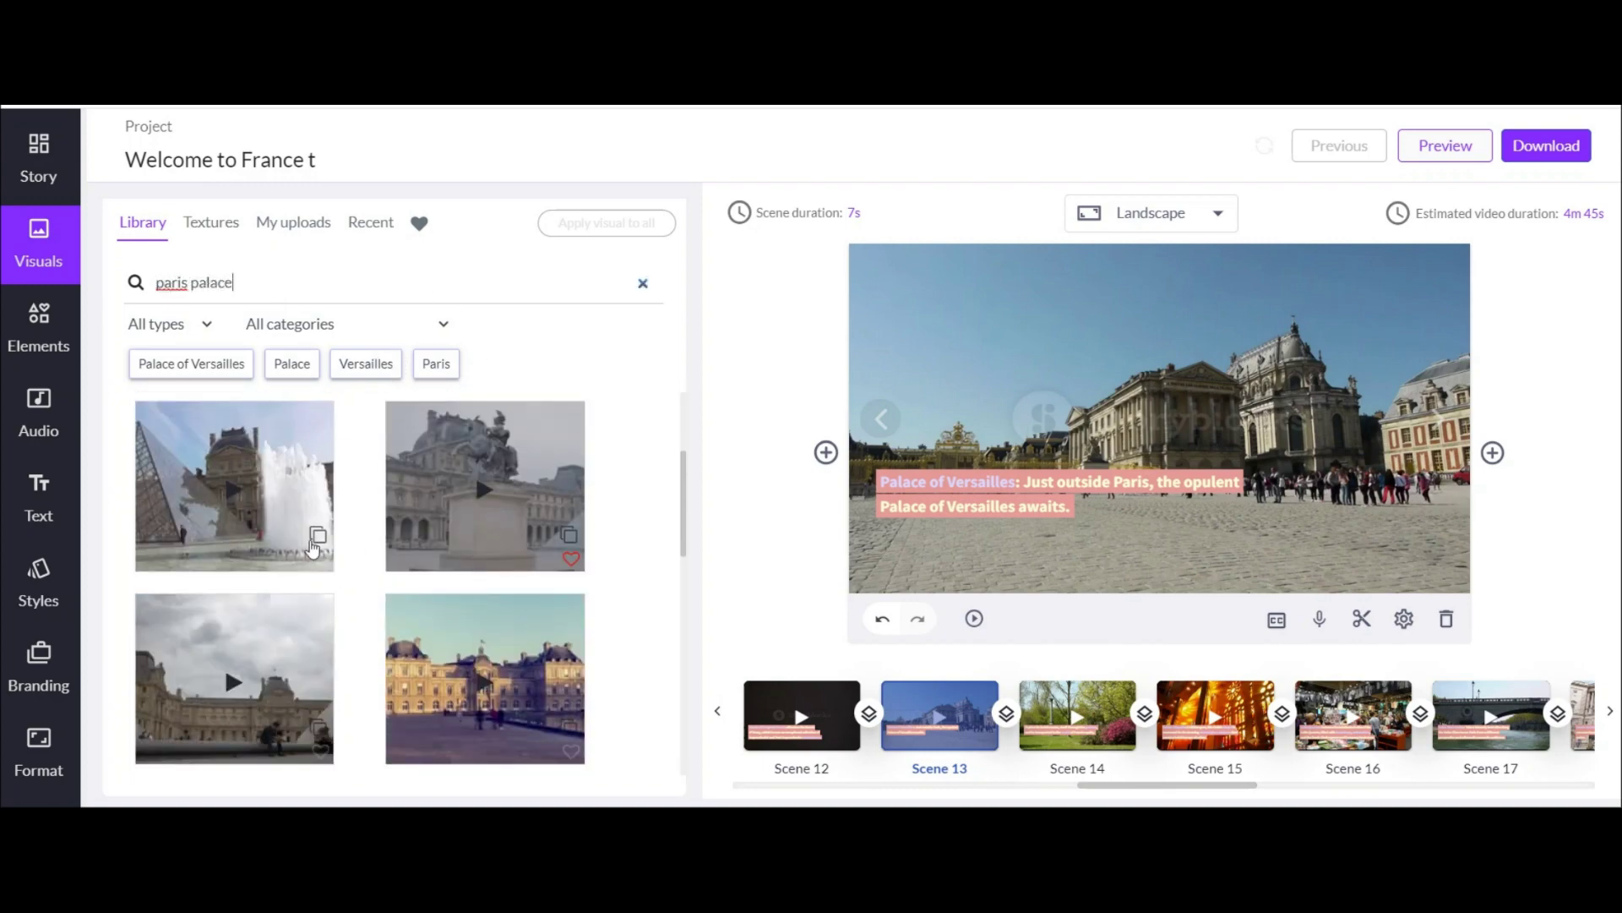
scroll(314, 548, "down", 5)
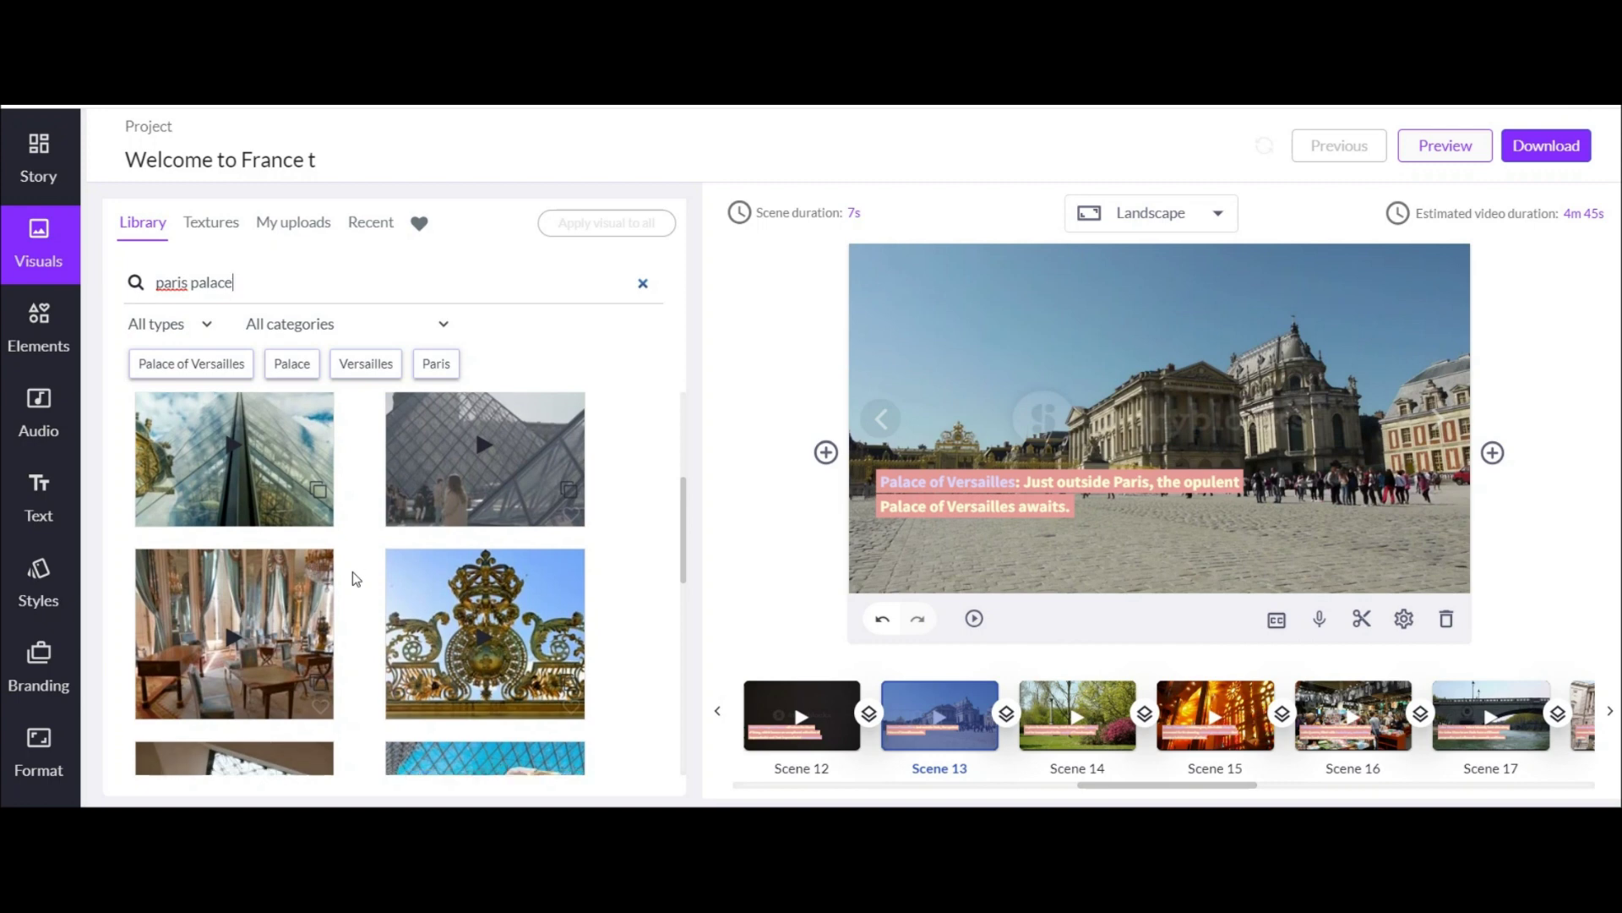
scroll(353, 572, "down", 3)
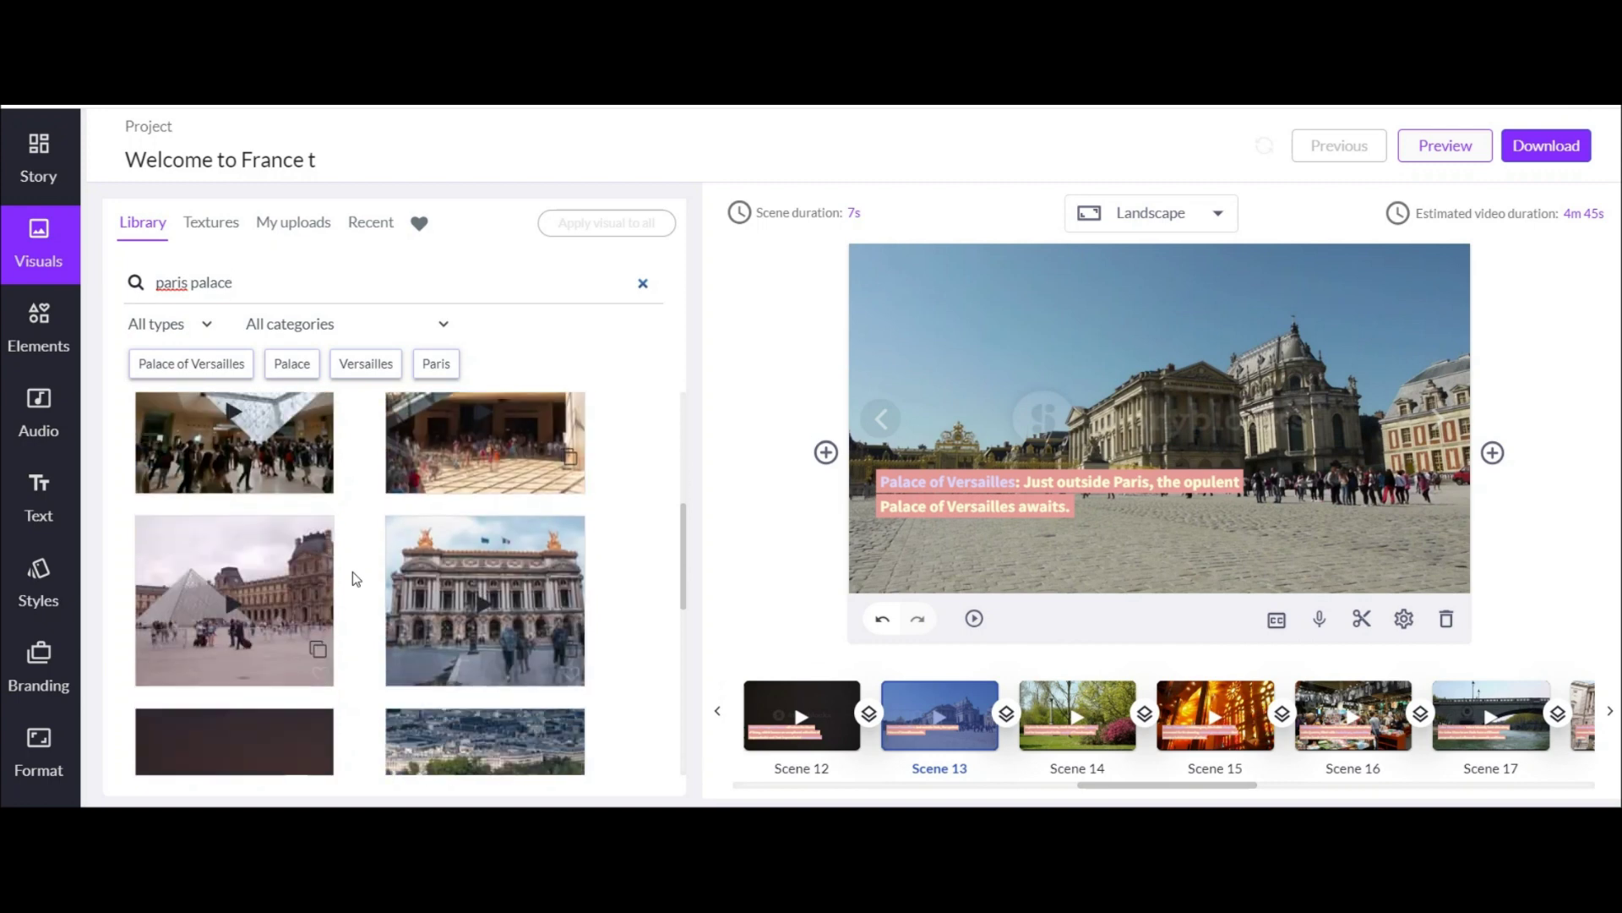
scroll(352, 573, "down", 4)
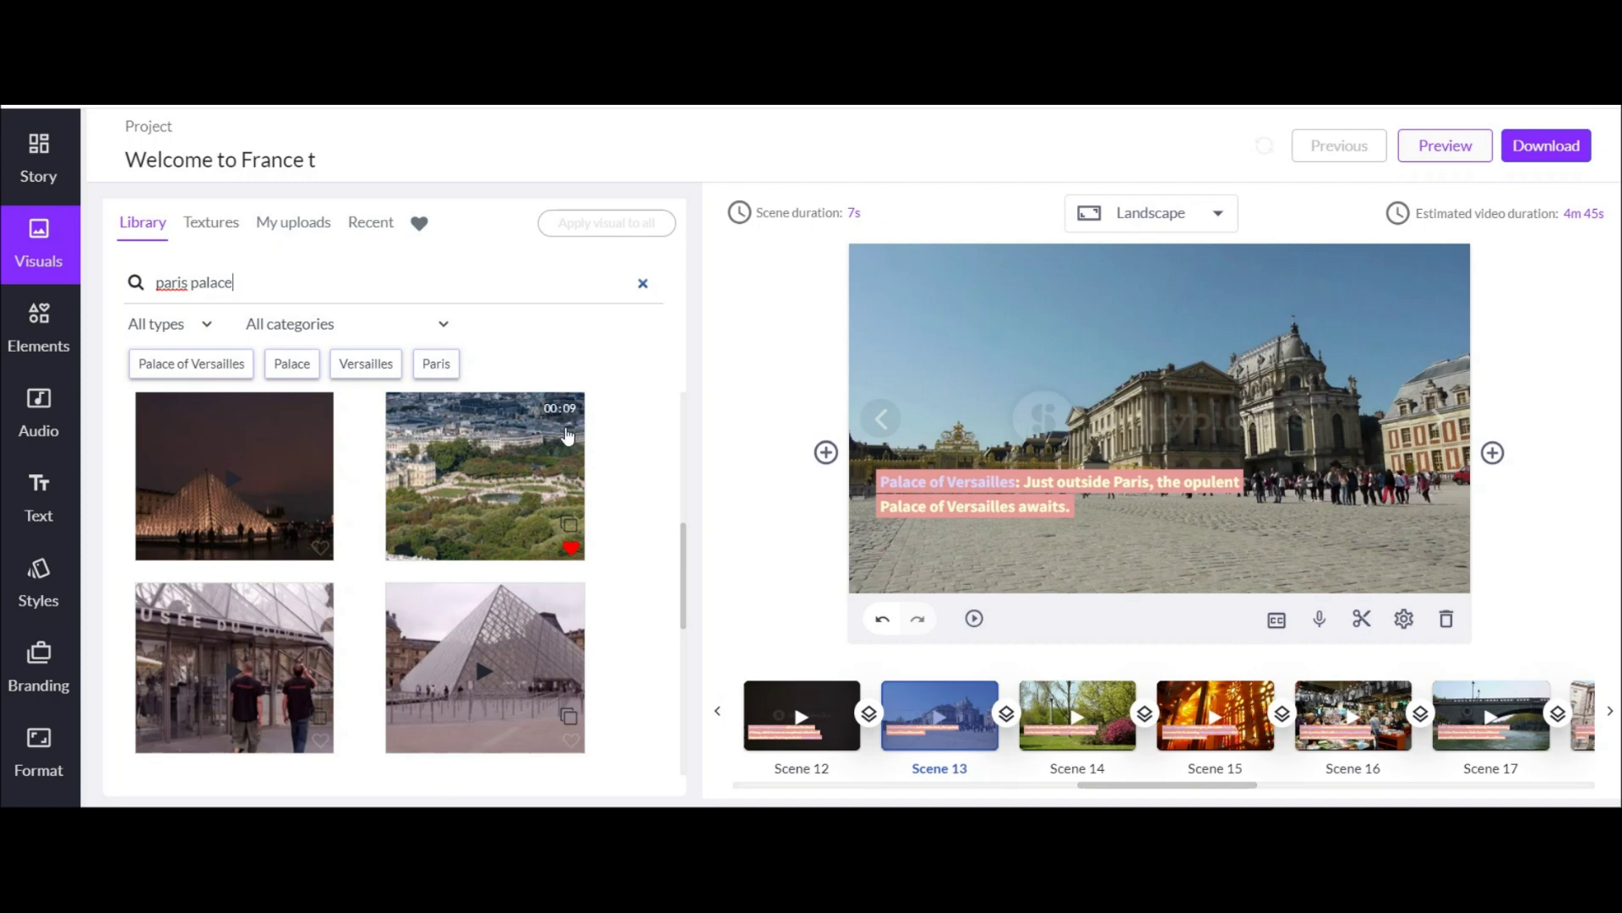
left_click(858, 232)
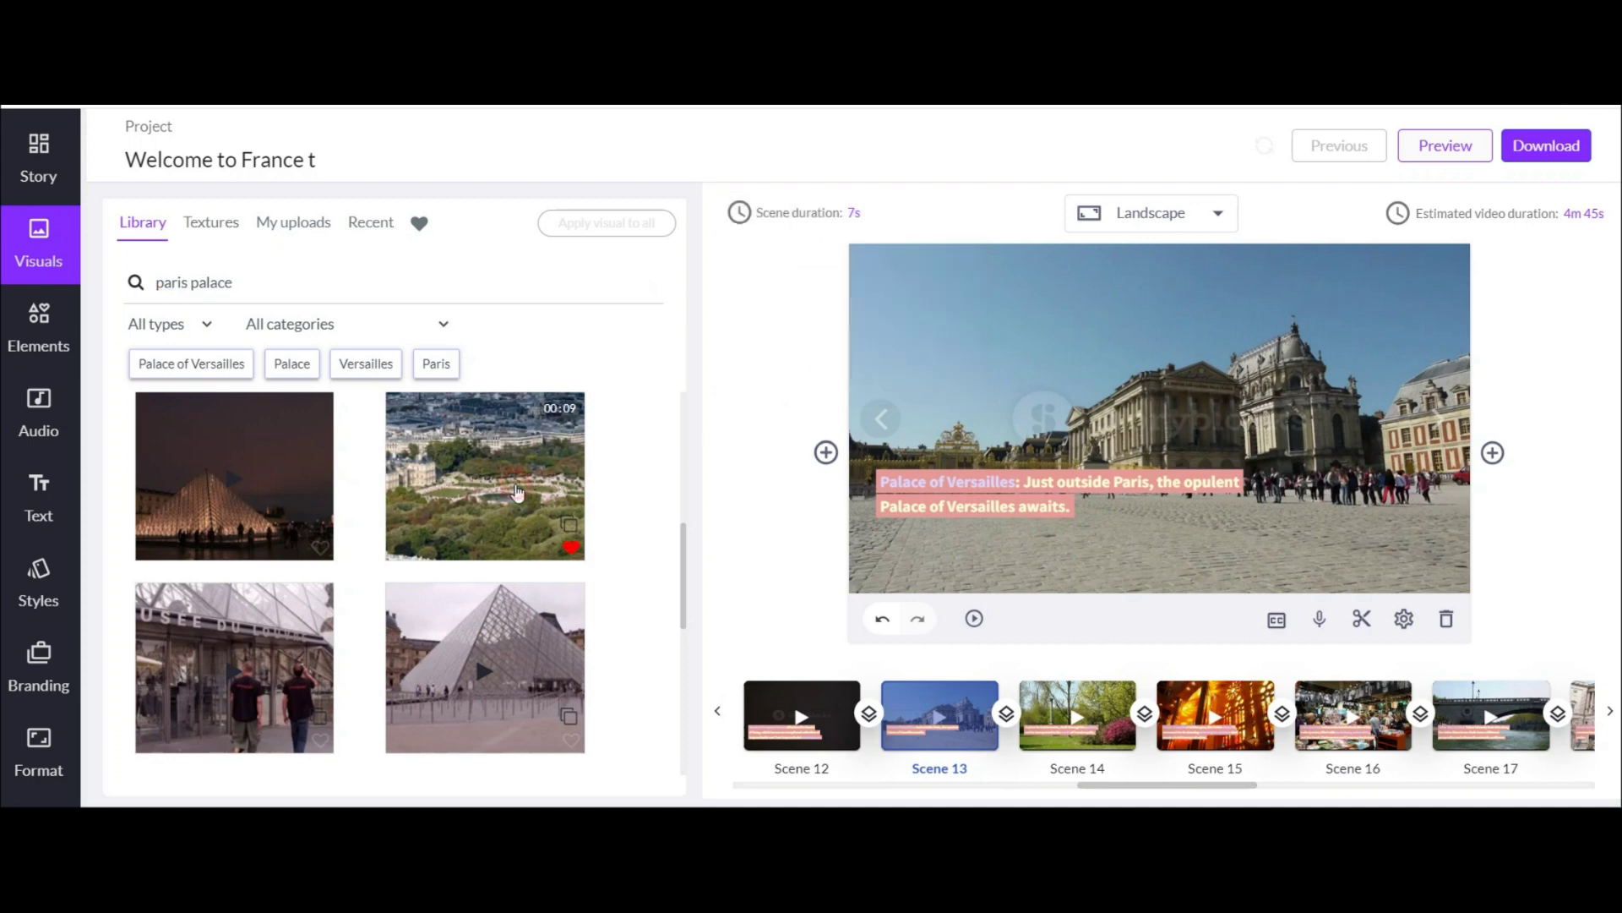
left_click(518, 493)
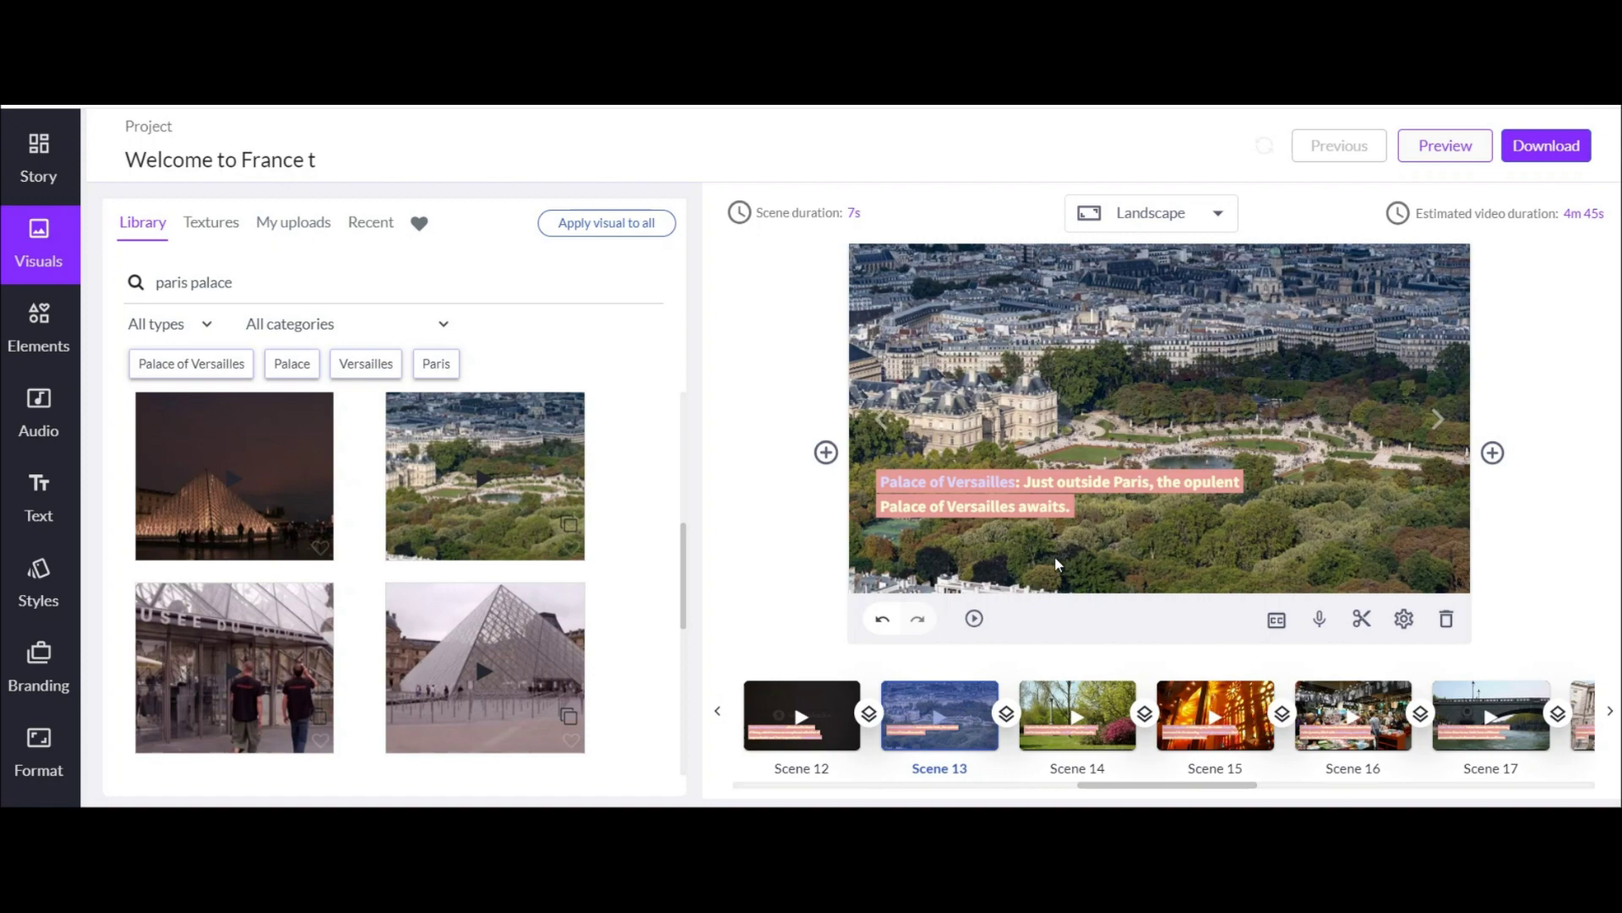
- Scroll the scene strip to check Scene 28 near the end
left_click_drag(1181, 785, 1482, 789)
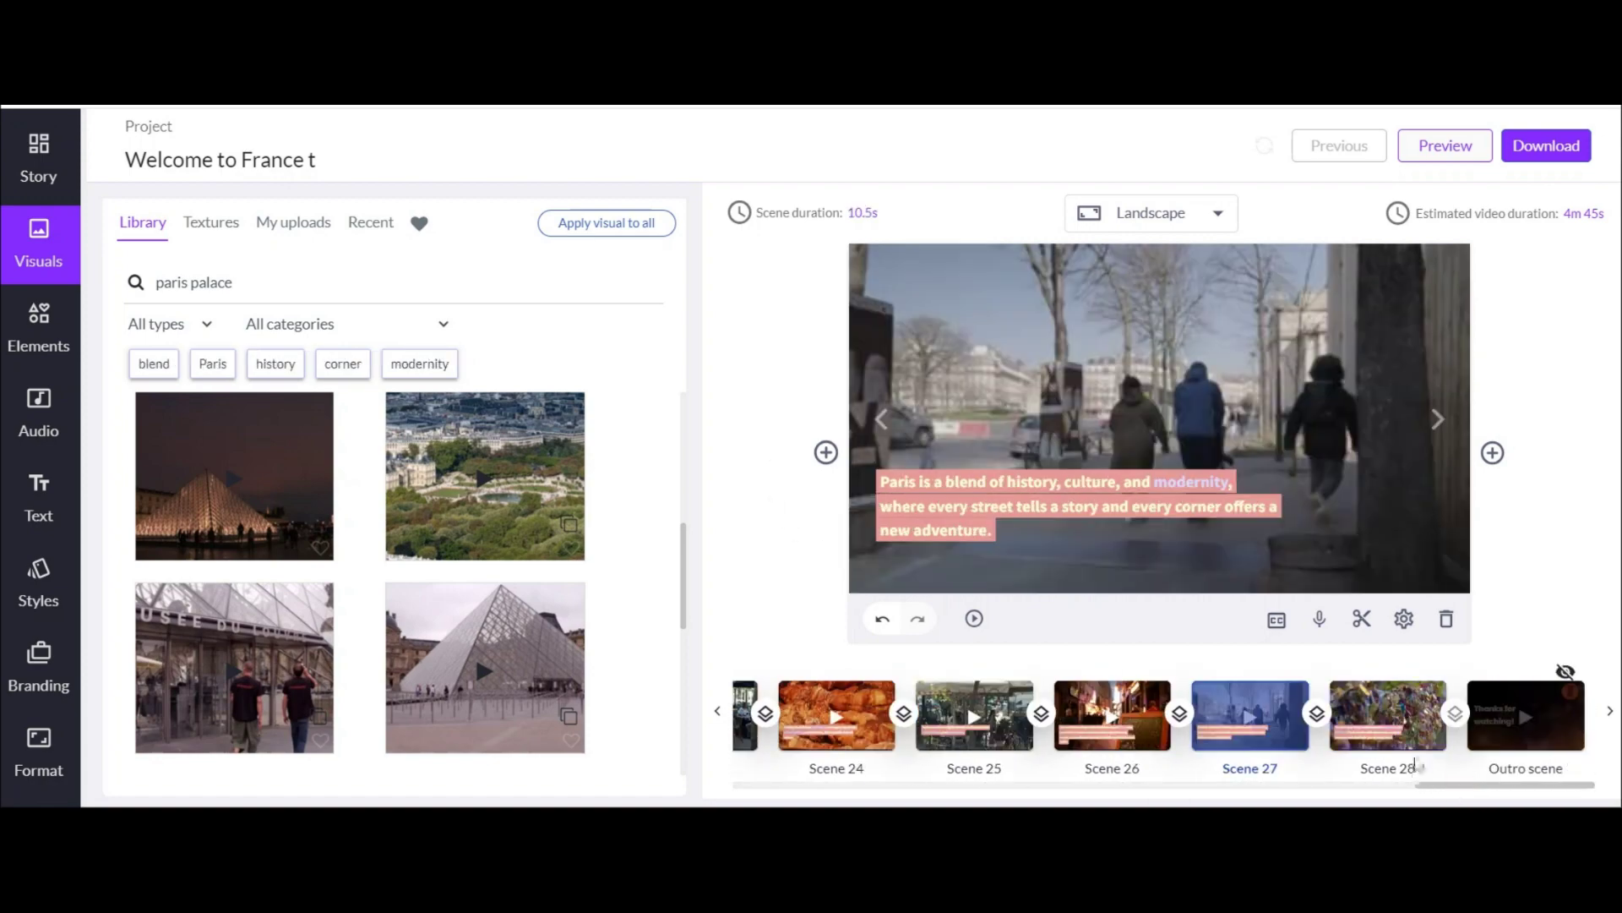
left_click(1413, 743)
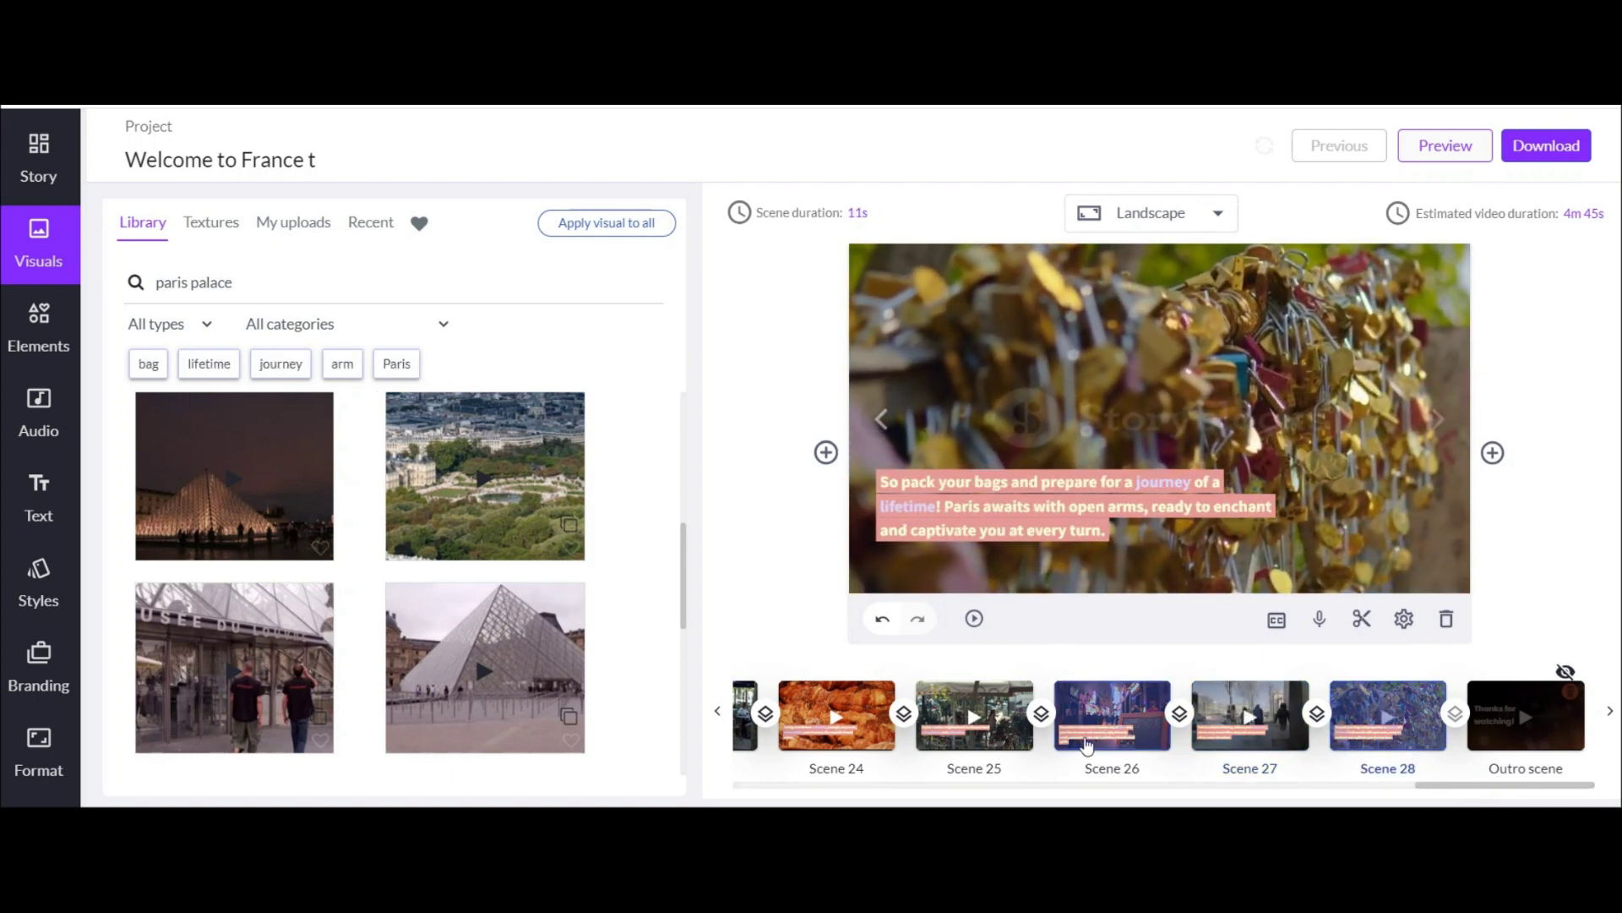
left_click_drag(1445, 789, 764, 793)
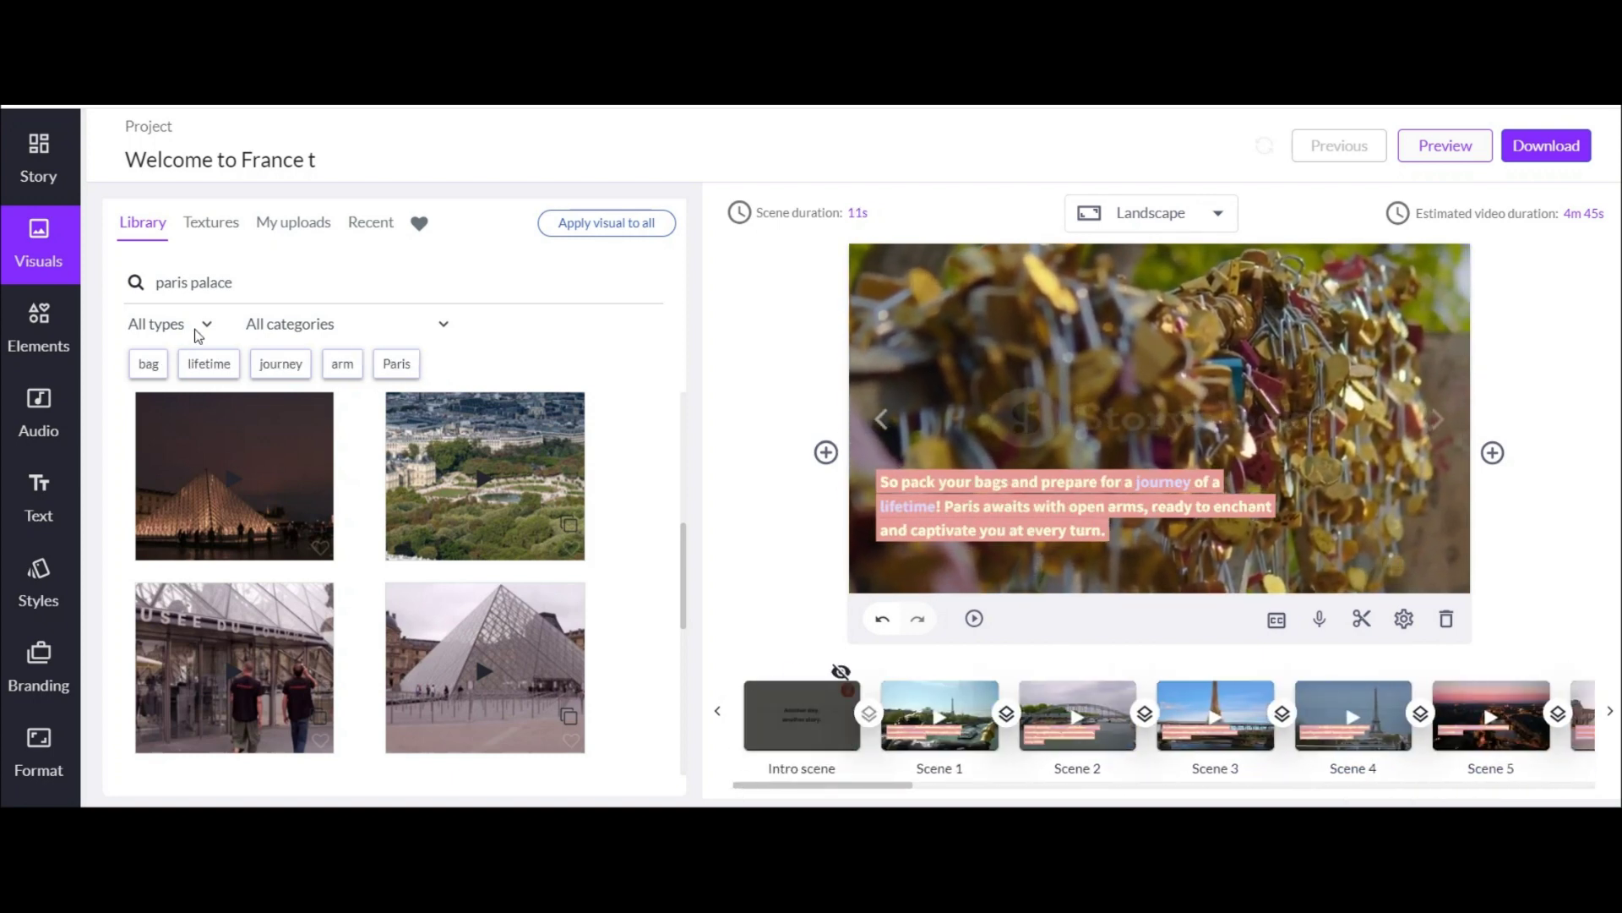
- Browse the background music filters and preview the track The Days We Had
left_click(31, 418)
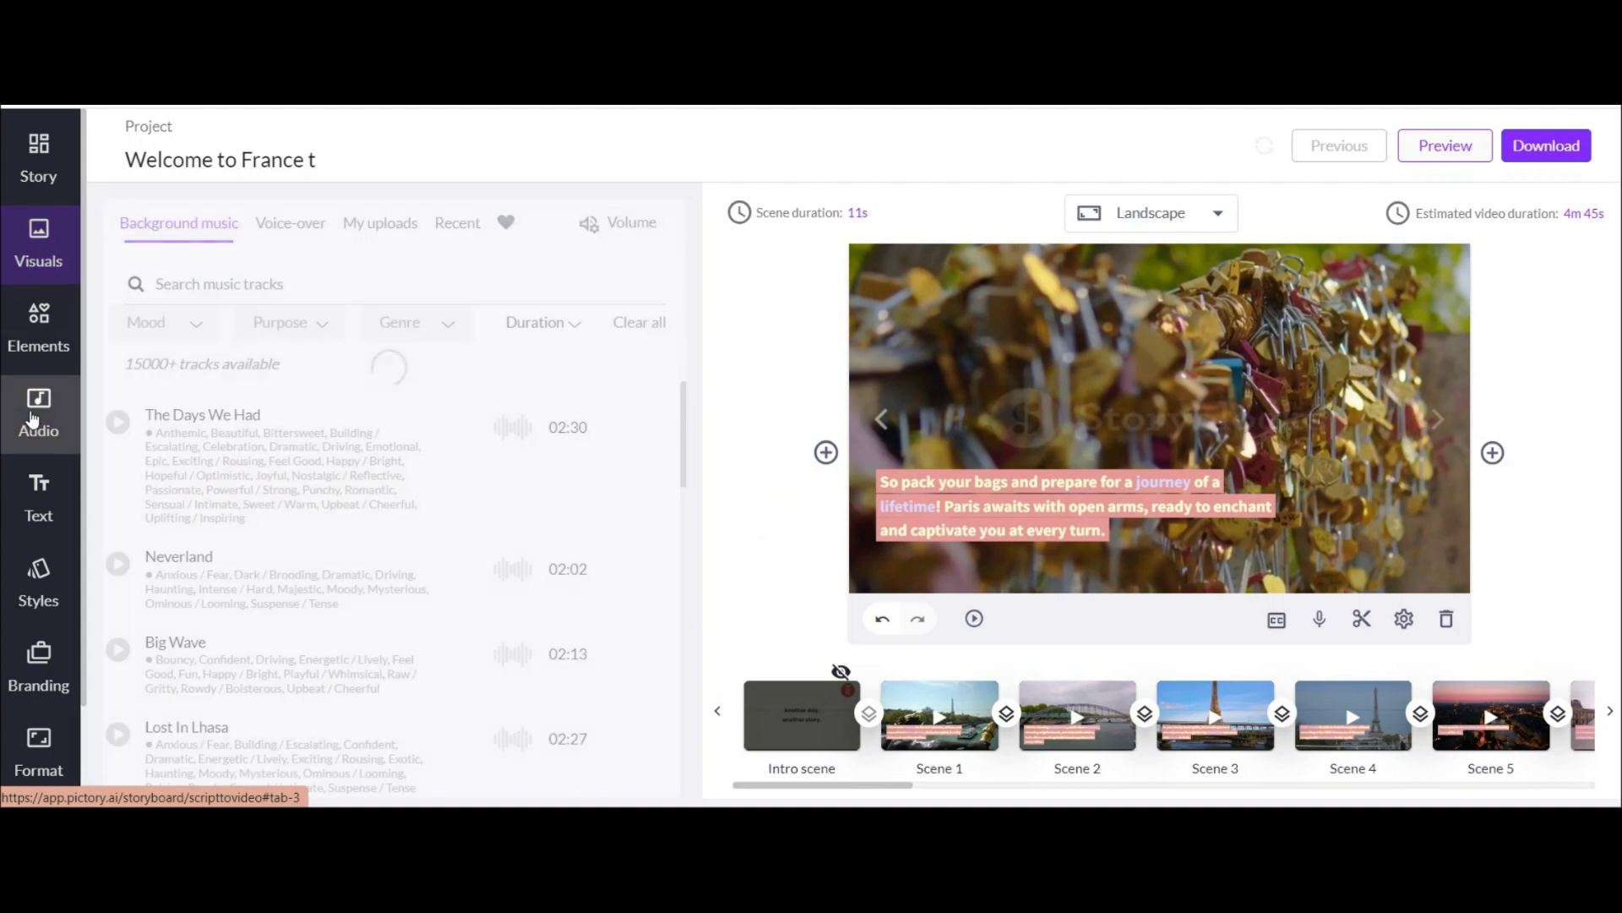
mouse_move(687, 425)
left_mouse_down()
mouse_move(687, 614)
mouse_move(682, 399)
left_mouse_up()
left_click(166, 326)
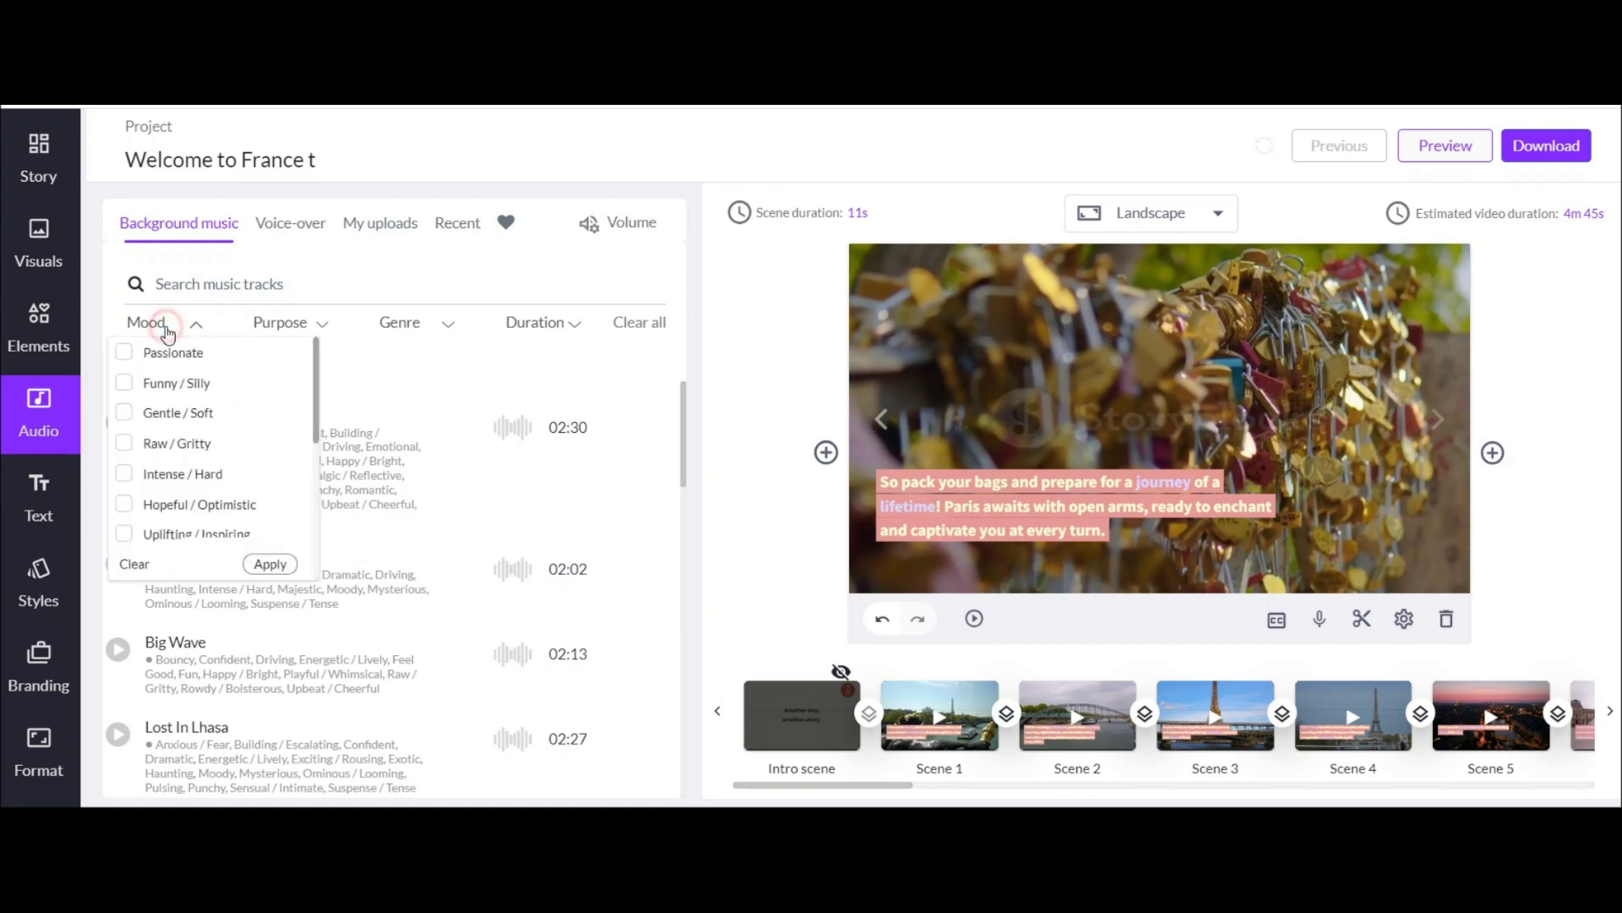
left_click(289, 334)
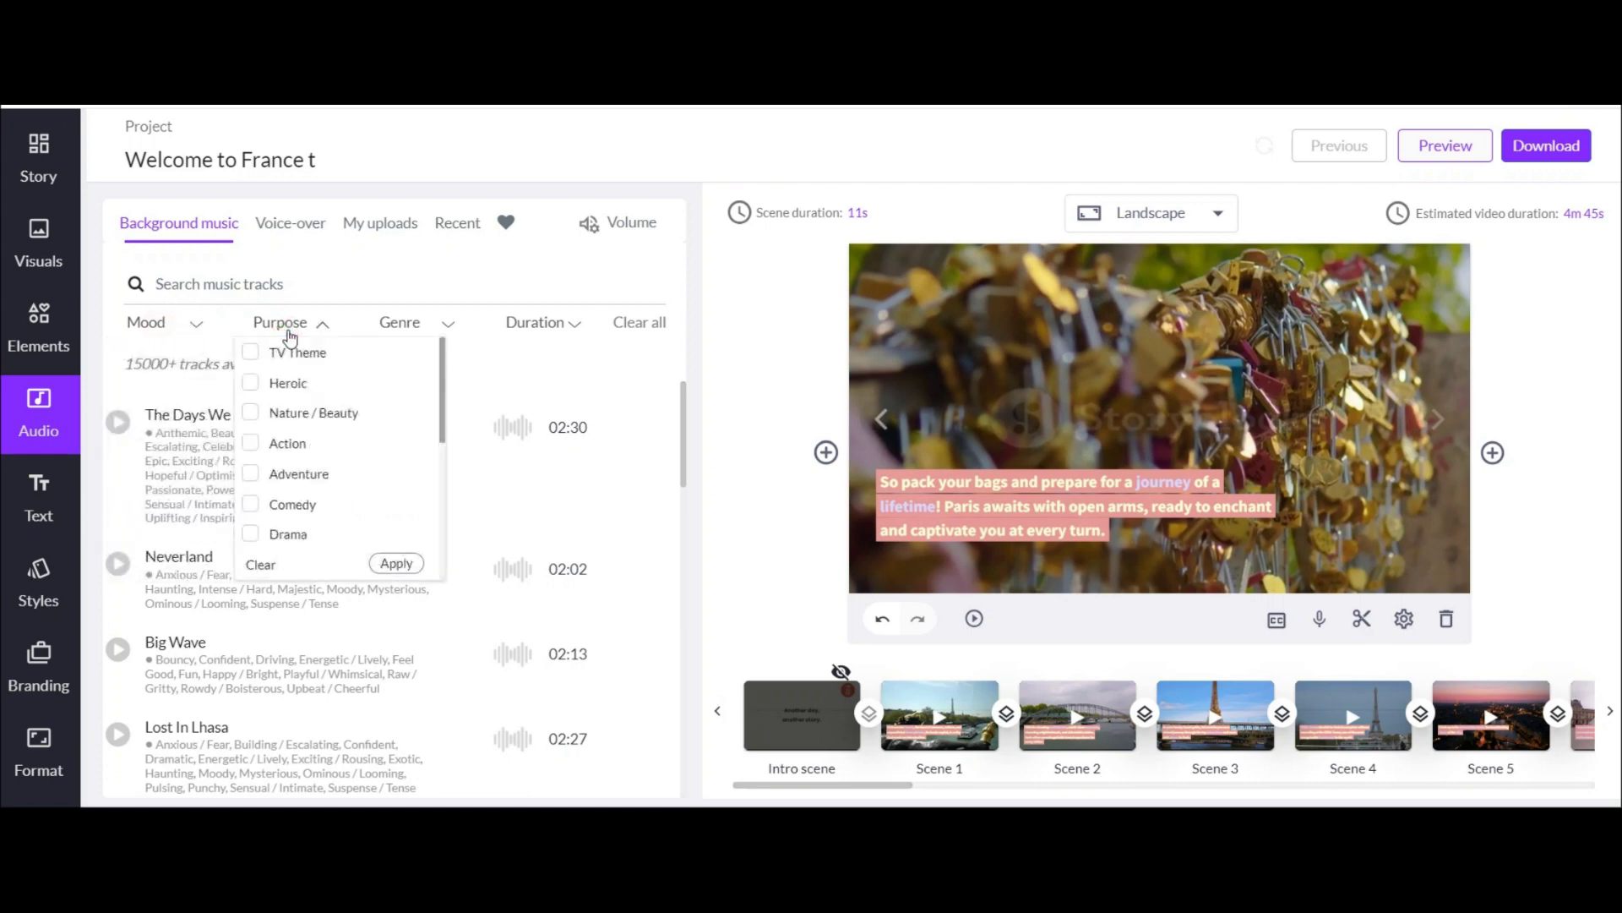
left_click(393, 337)
left_click(377, 382)
left_click(377, 412)
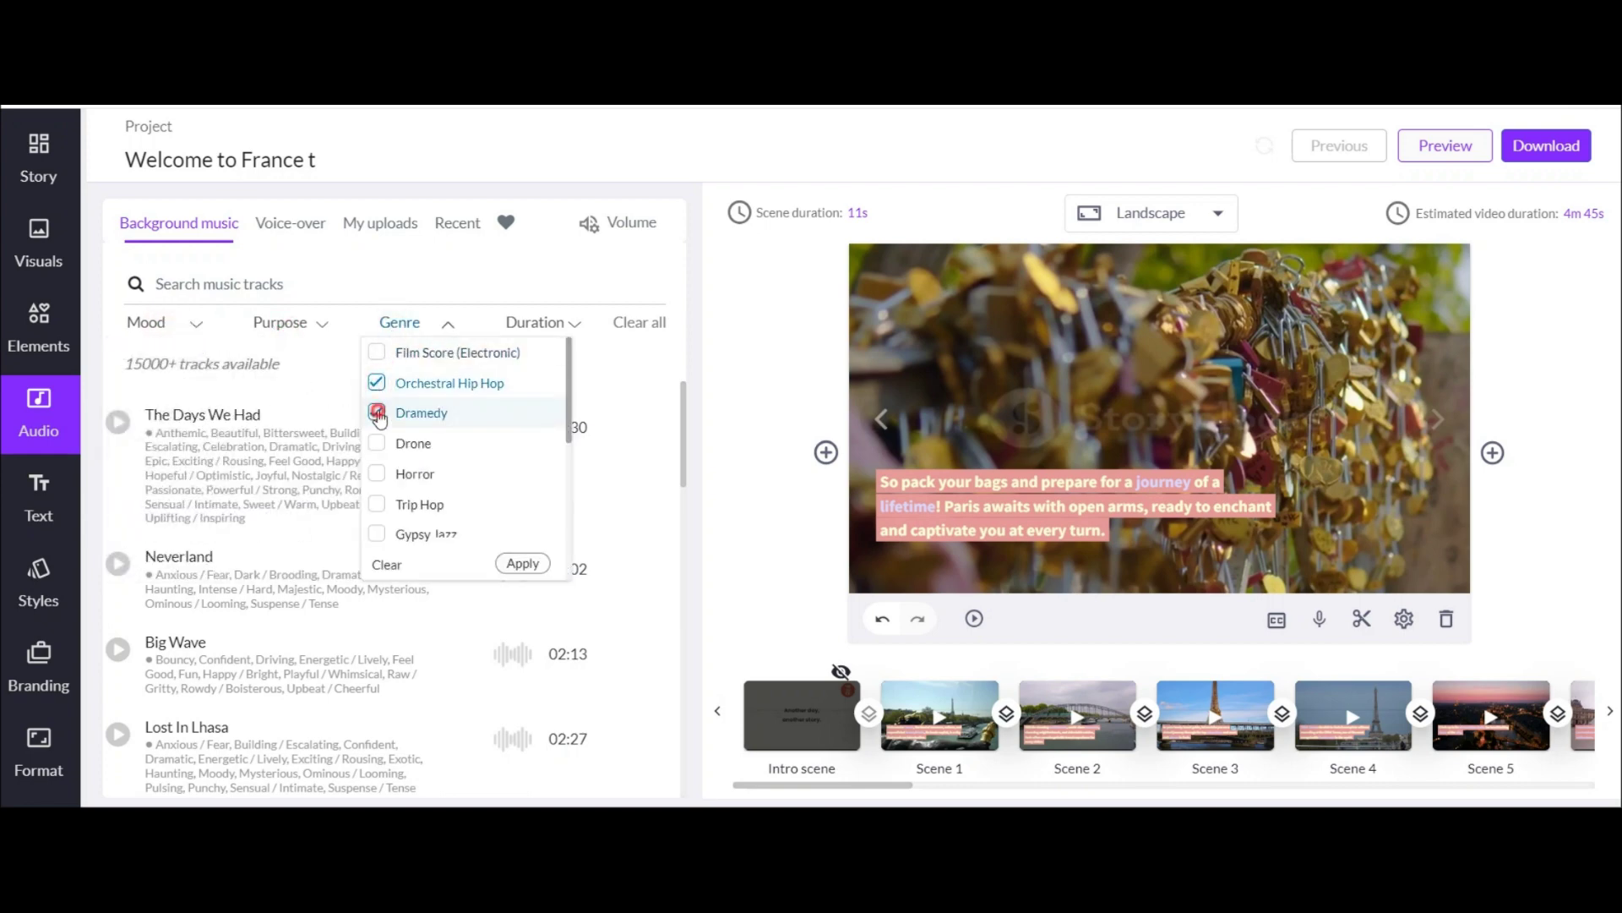
left_click(378, 445)
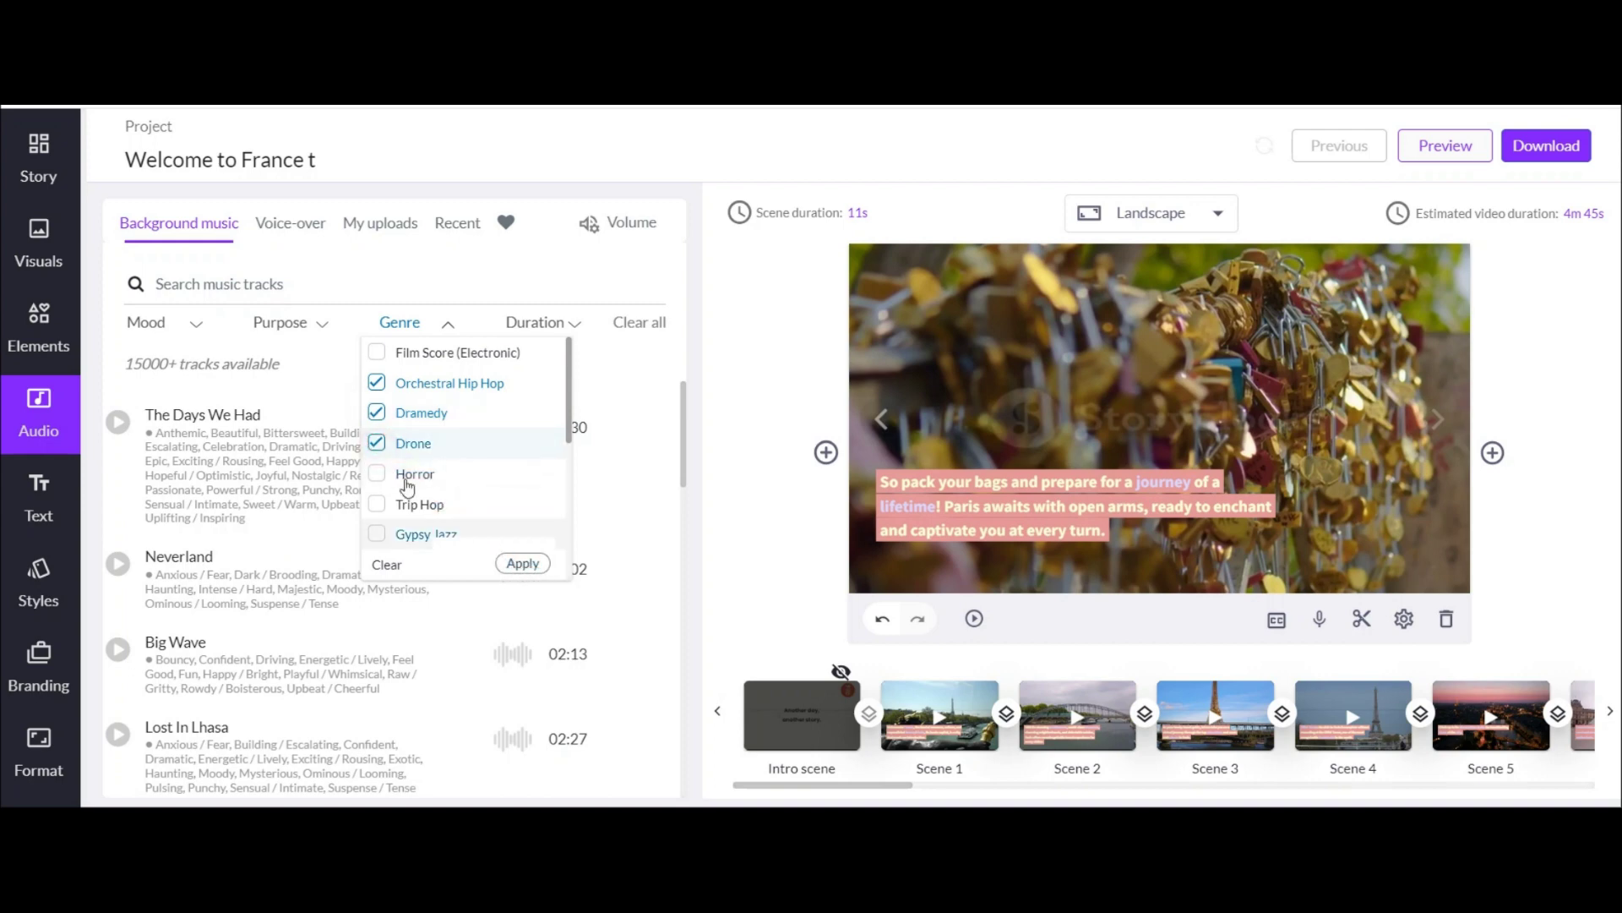
left_click(377, 443)
left_click(377, 413)
left_click(377, 383)
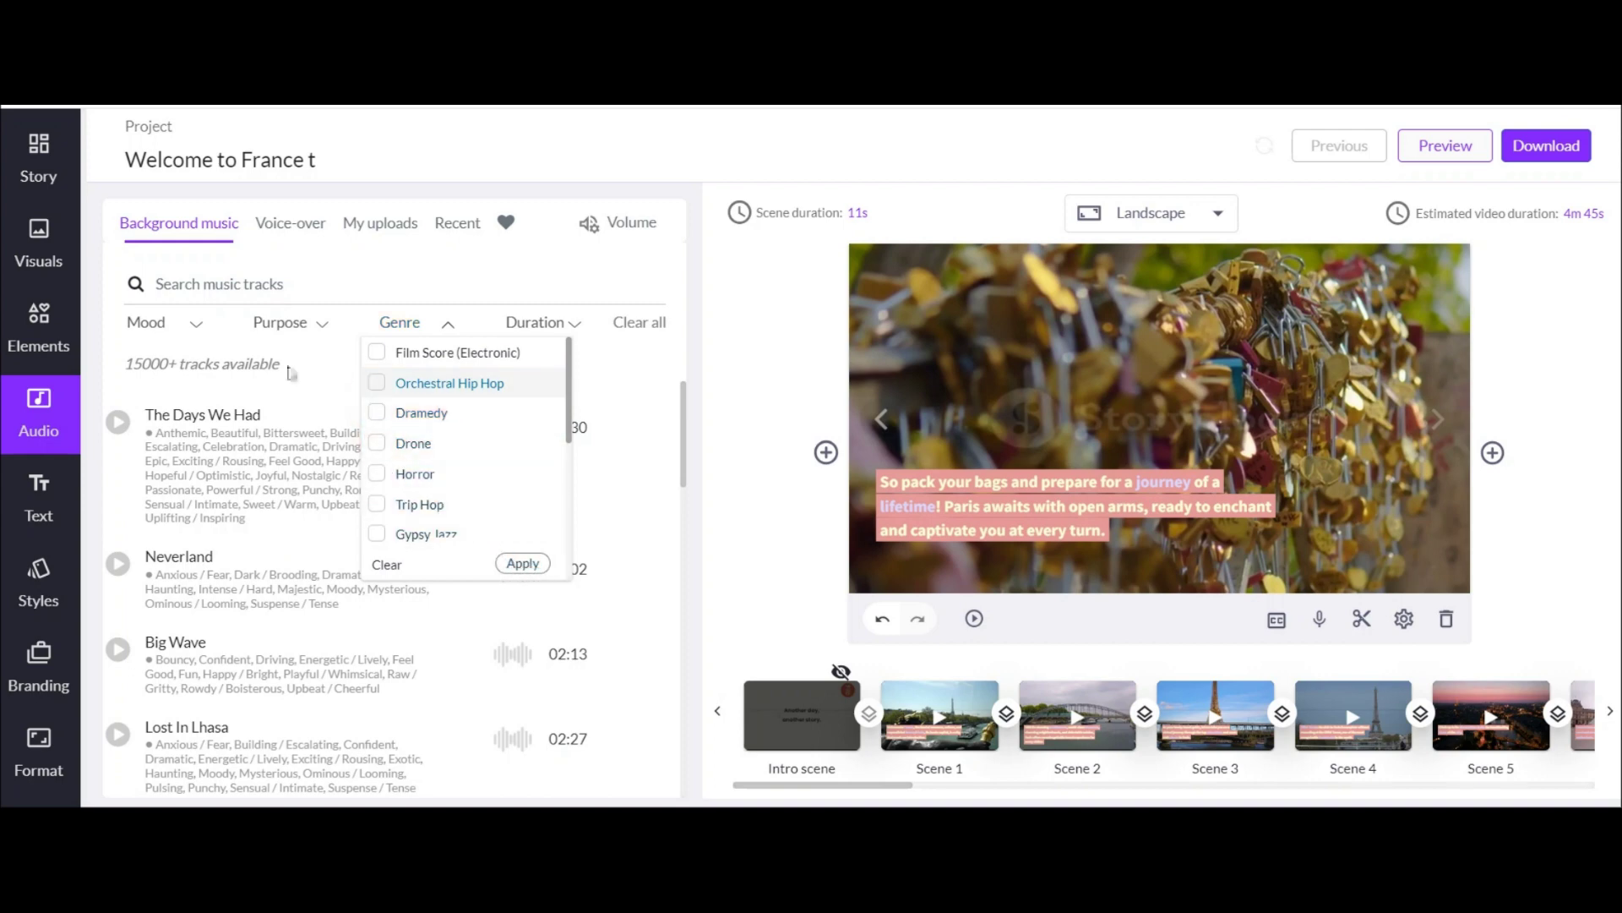
left_click(111, 377)
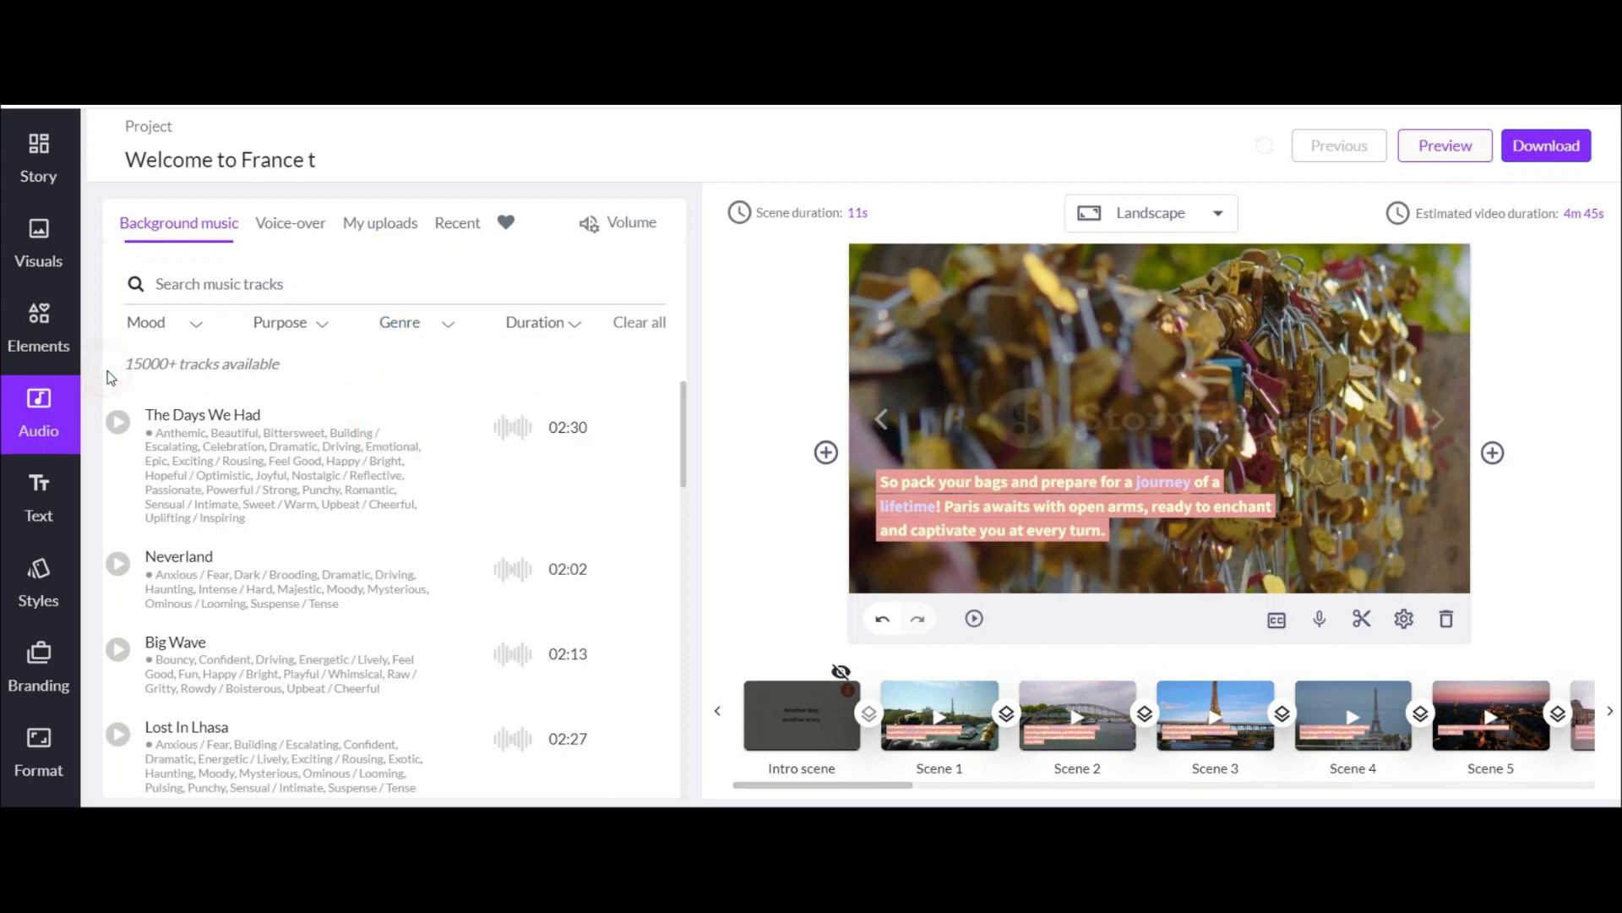
left_click(117, 423)
left_click(118, 426)
- Filter background music by the Sweet / Warm and Beautiful moods
left_click(182, 324)
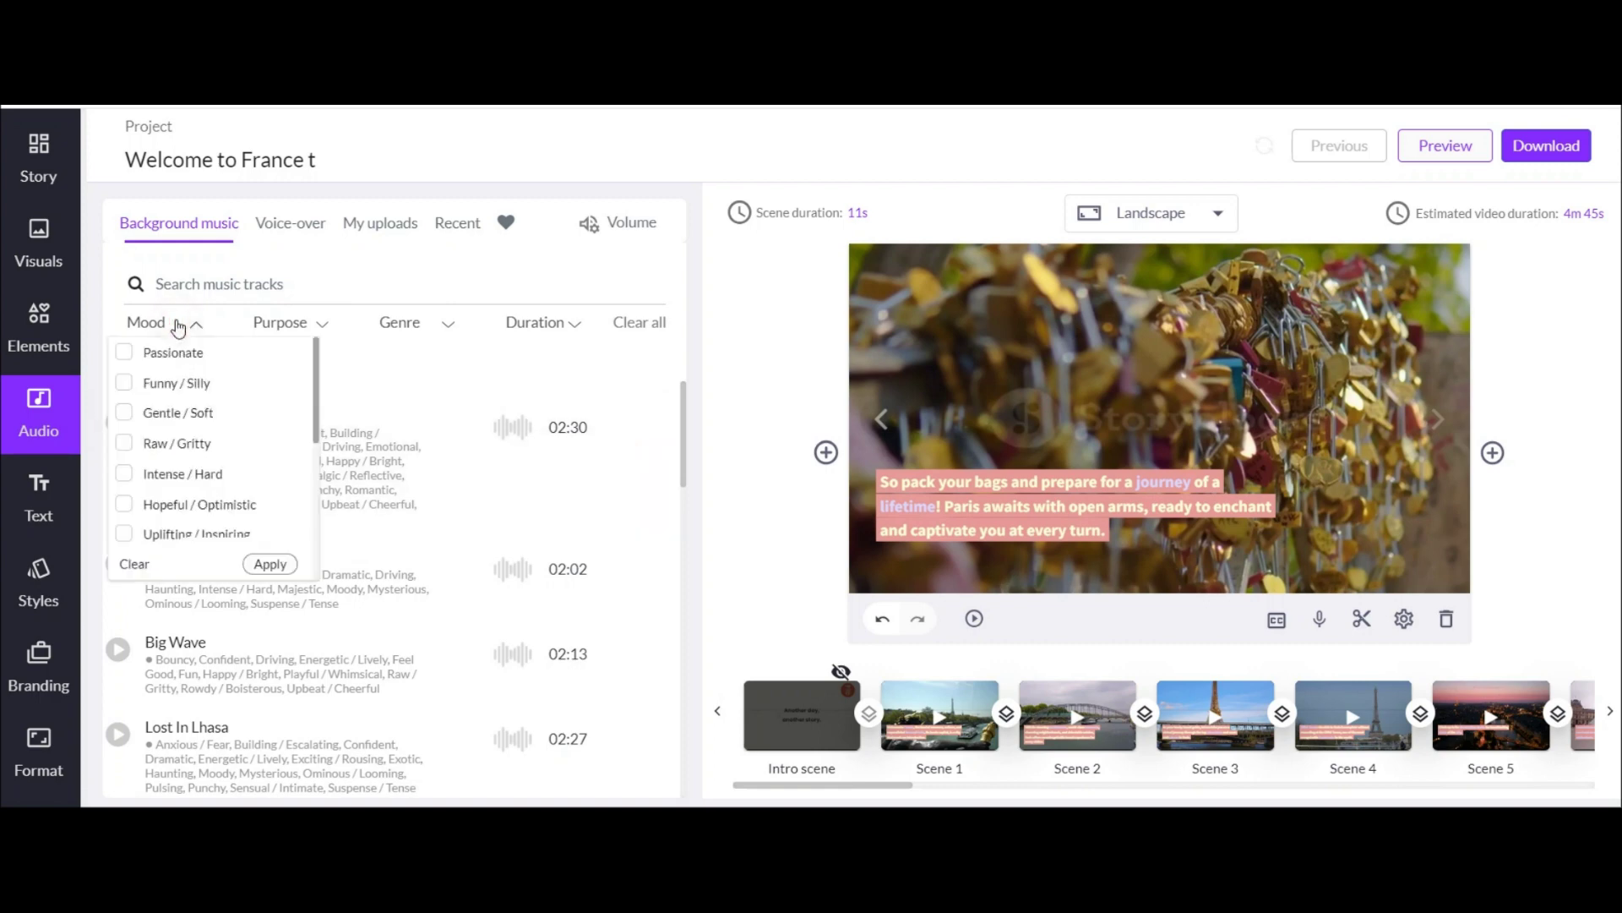
scroll(150, 440, "down", 3)
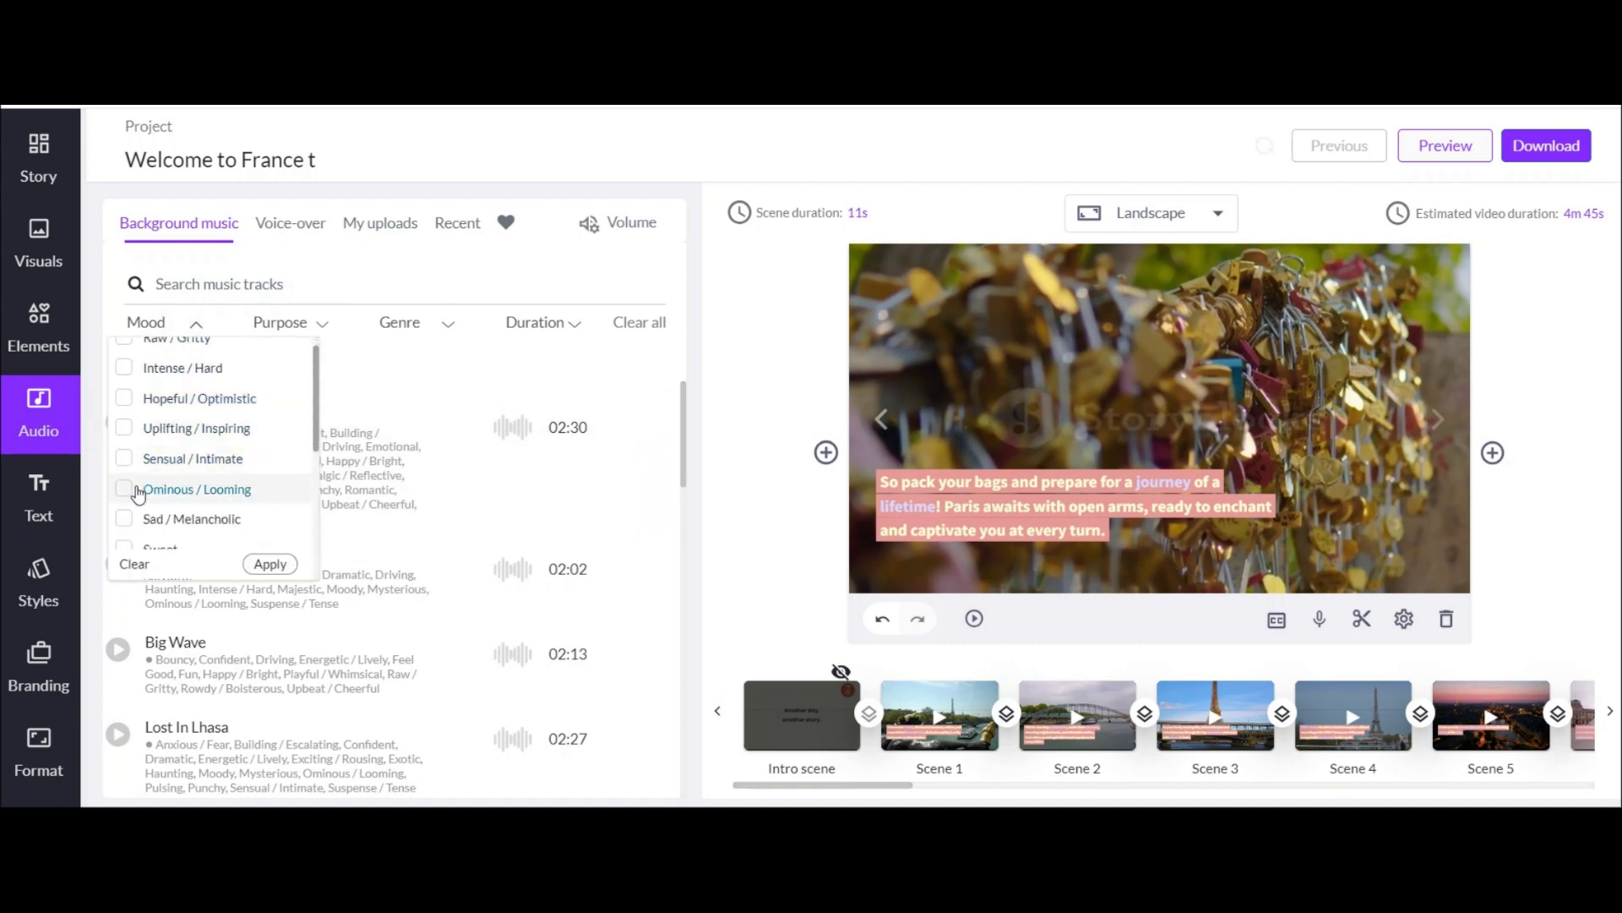
scroll(183, 499, "down", 3)
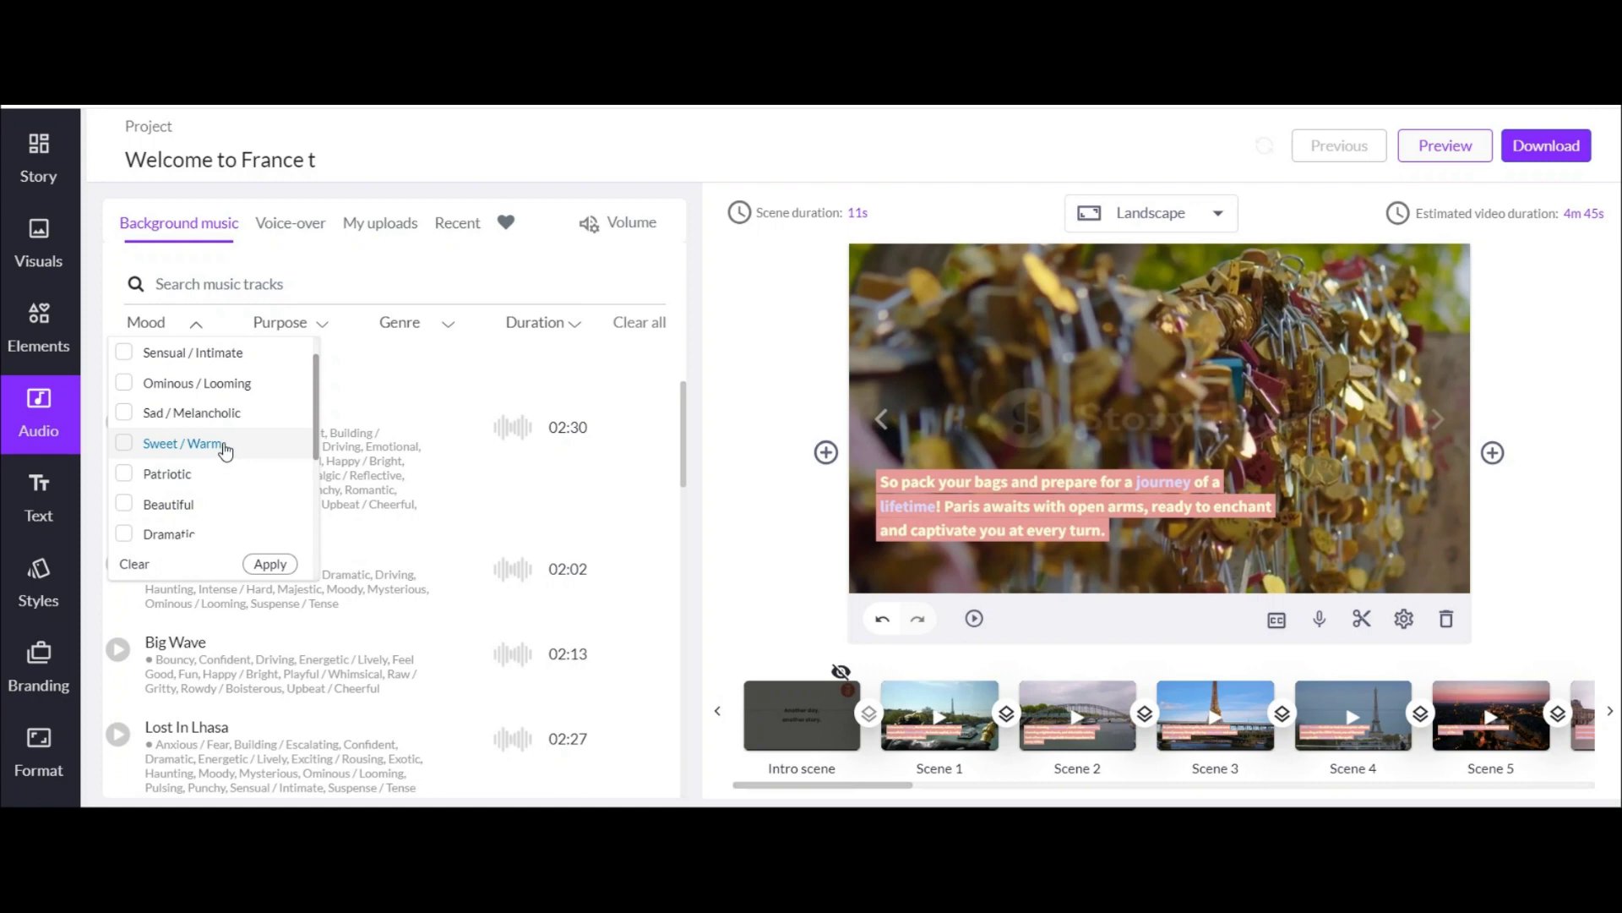
left_click(216, 444)
left_click(173, 504)
left_click(263, 565)
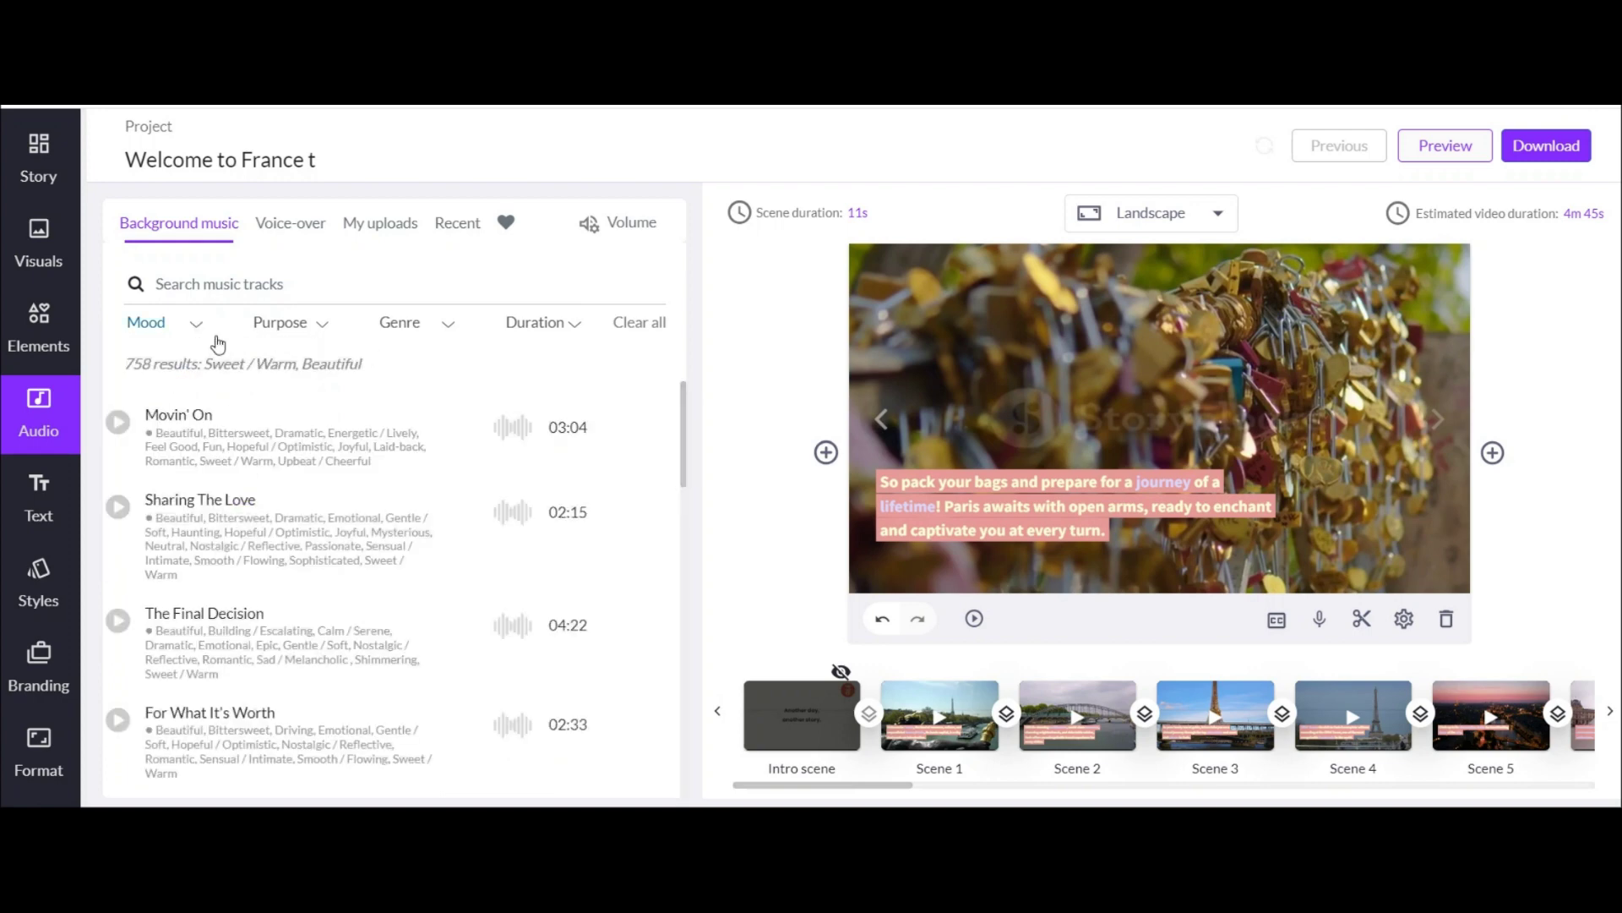
- Narrow to the Dramedy genre, preview Love Finds A Way and set it as background music
left_click(382, 332)
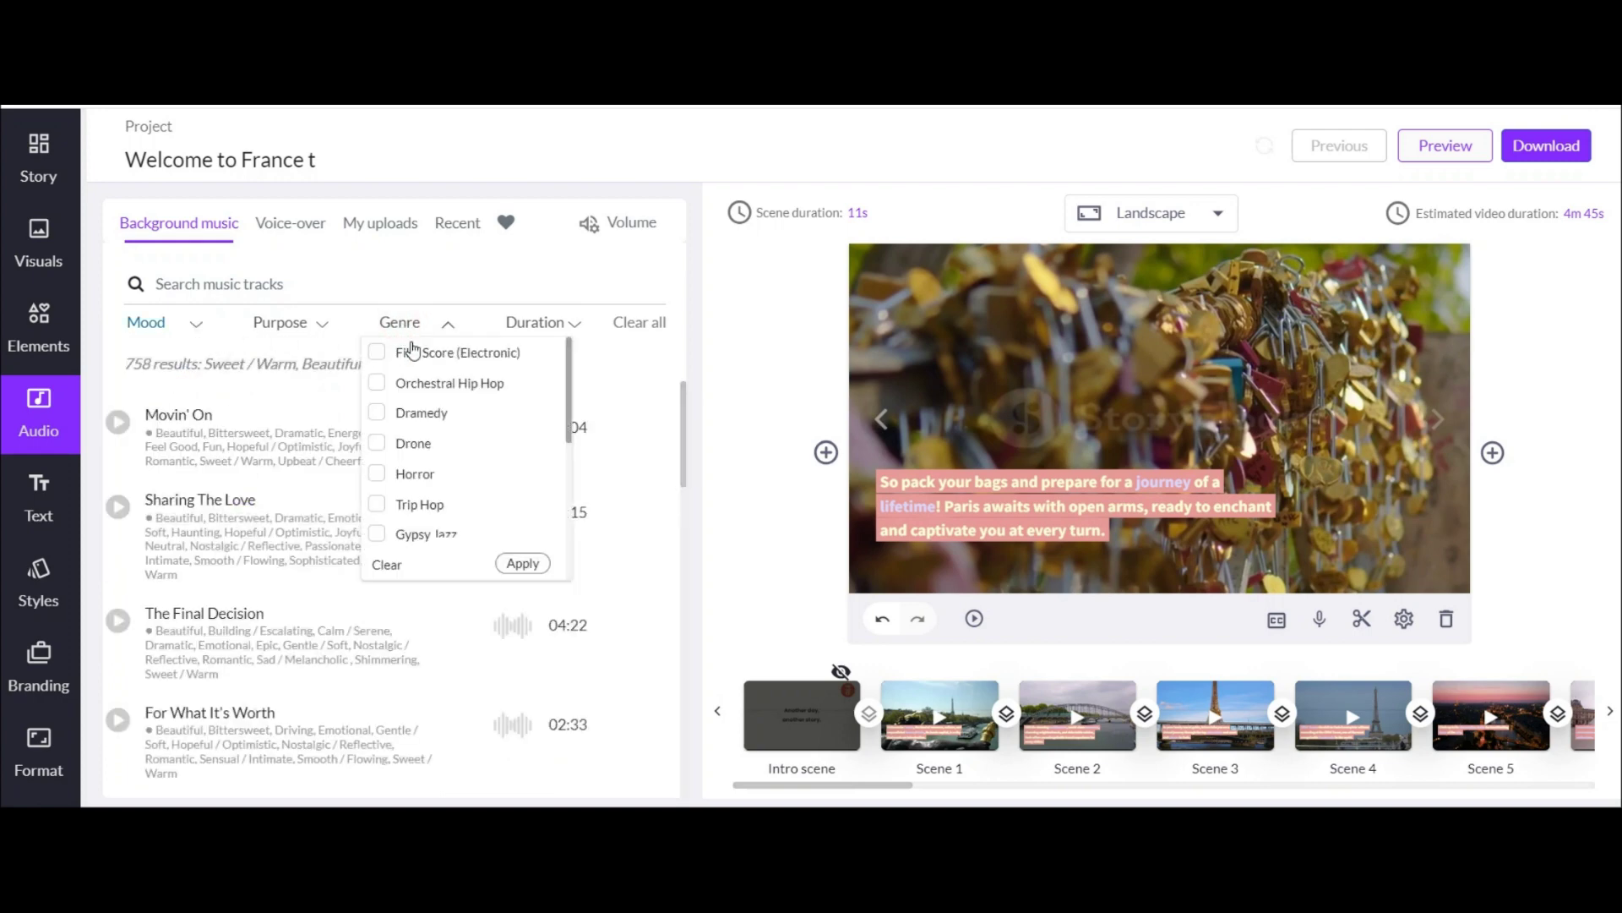
left_click(378, 413)
left_click(522, 563)
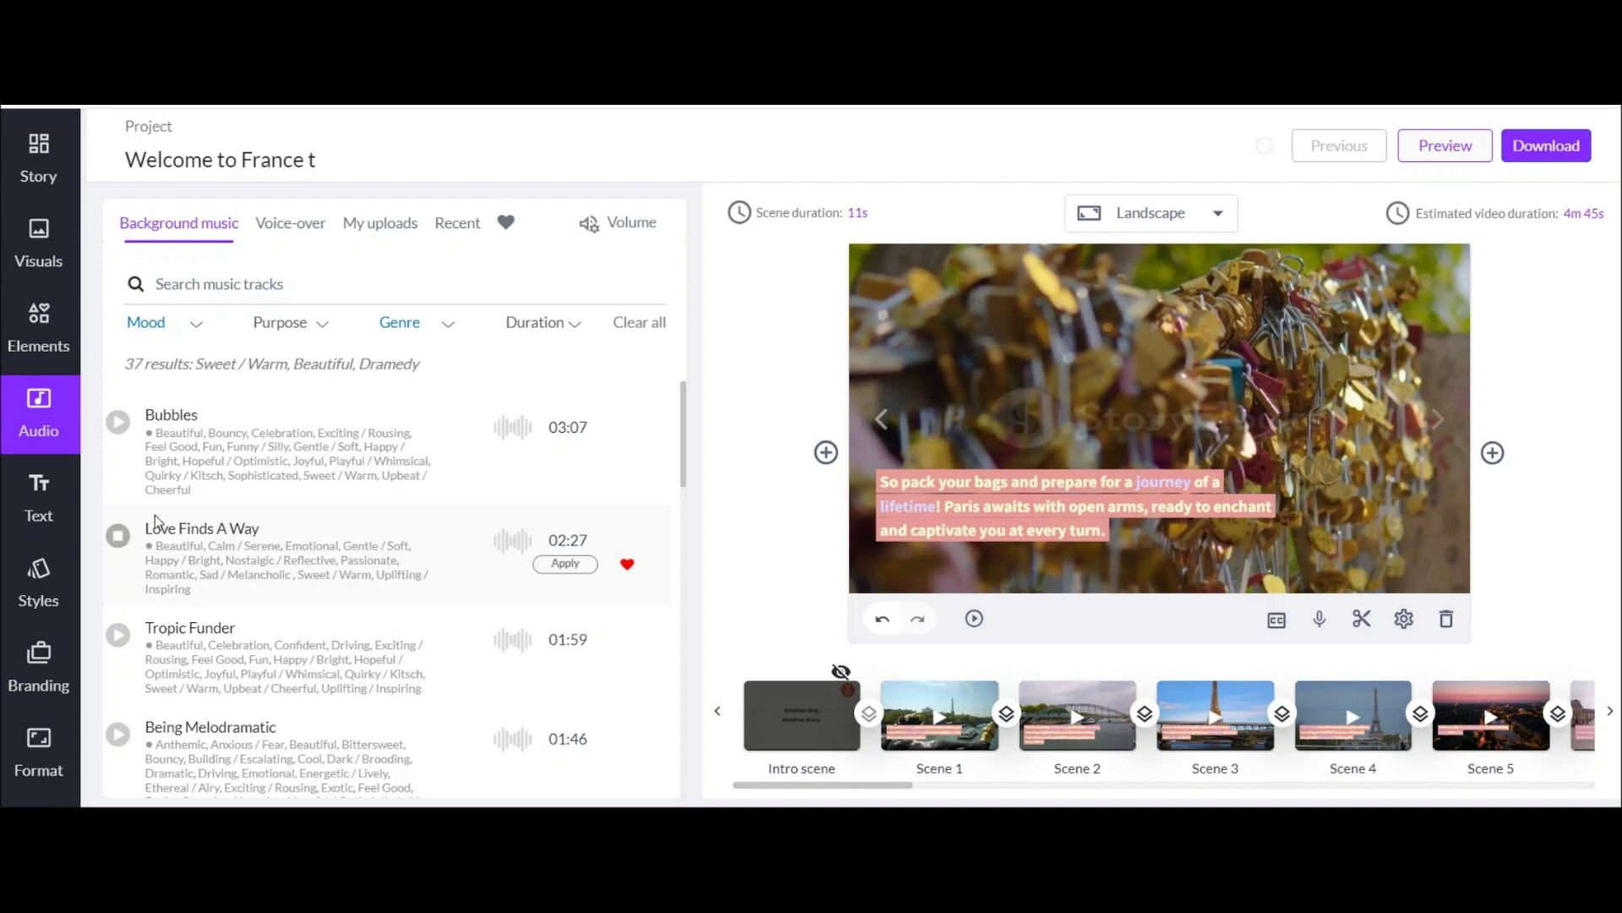
left_click(118, 537)
left_click(564, 564)
- Show only female voice-overs, preview Hazel (English UK) and use it as the voice-over
left_click(273, 228)
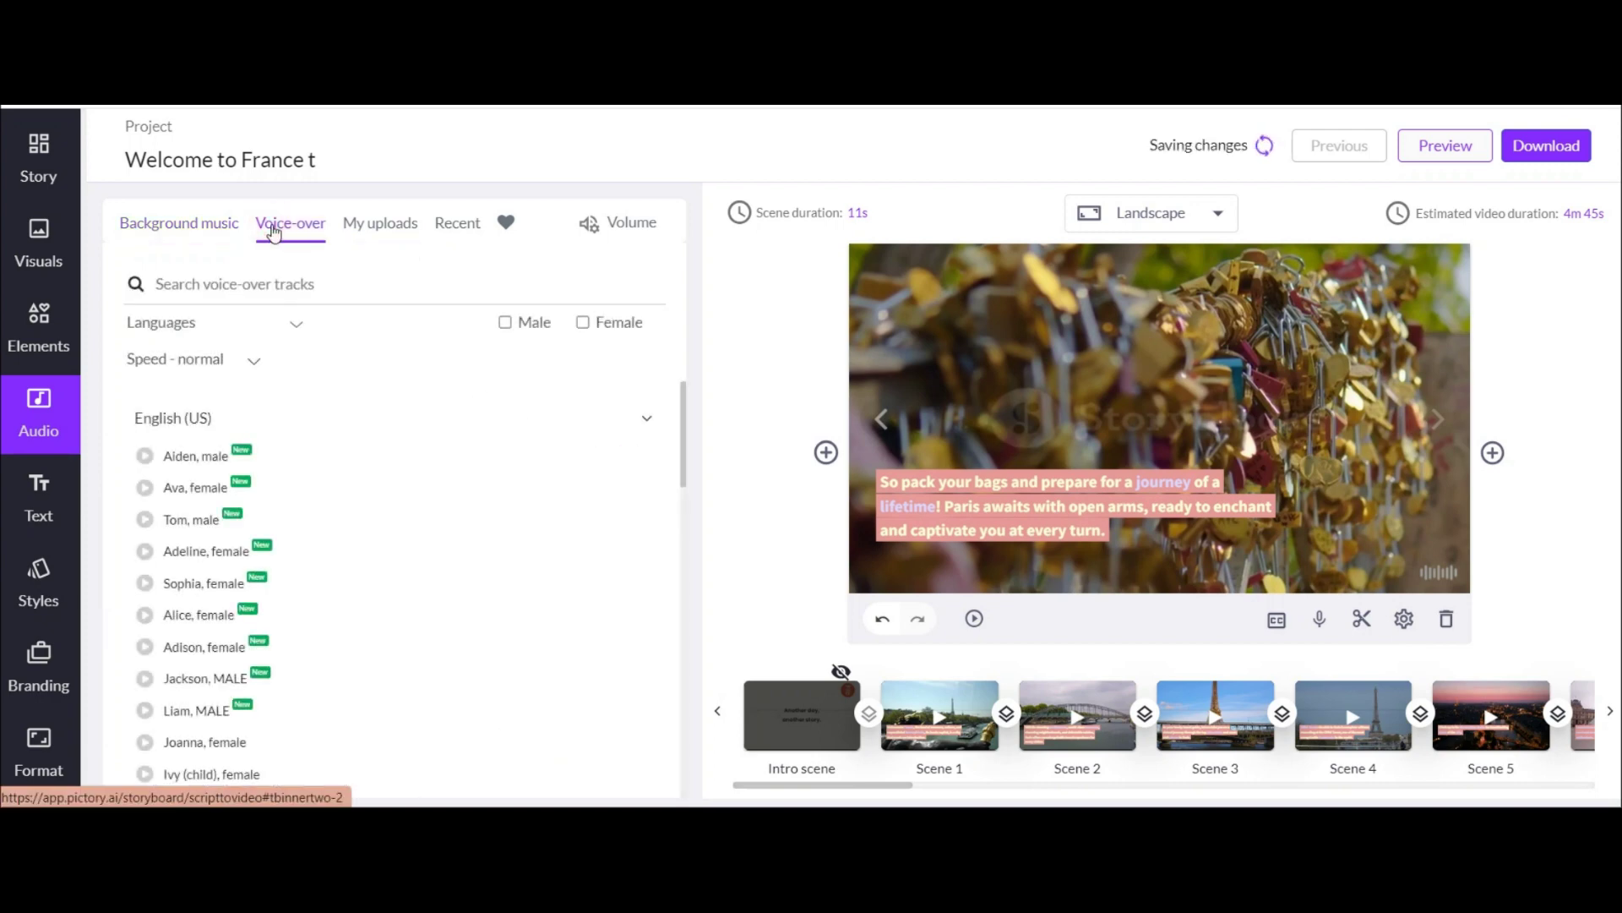
mouse_move(686, 424)
left_mouse_down()
mouse_move(670, 634)
mouse_move(683, 415)
left_mouse_up()
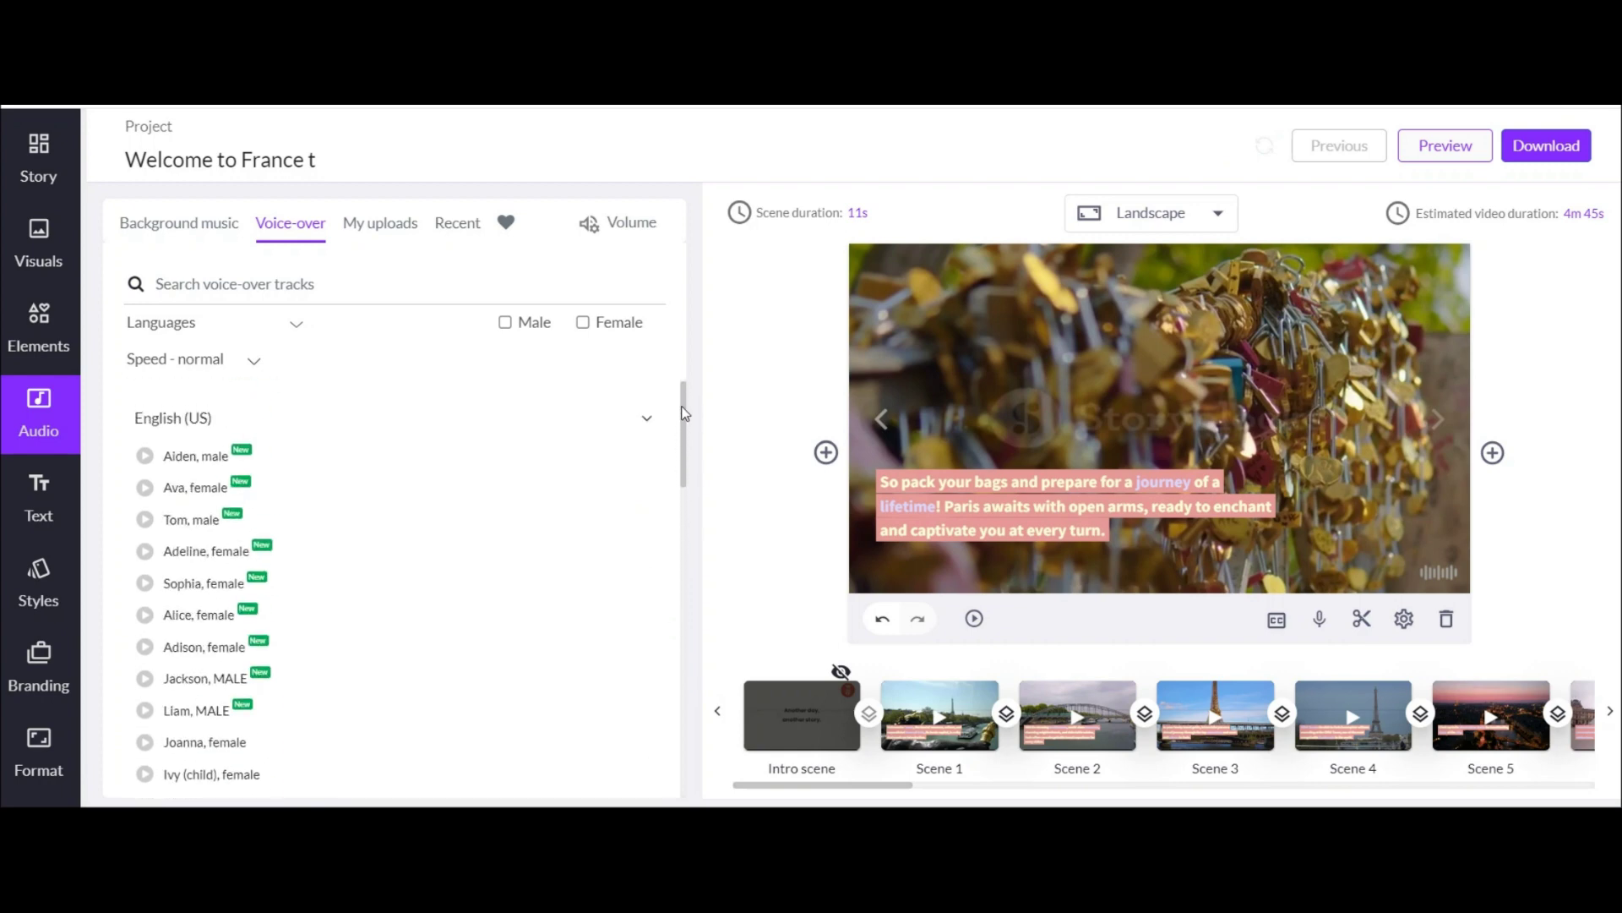
left_click(583, 324)
mouse_move(142, 454)
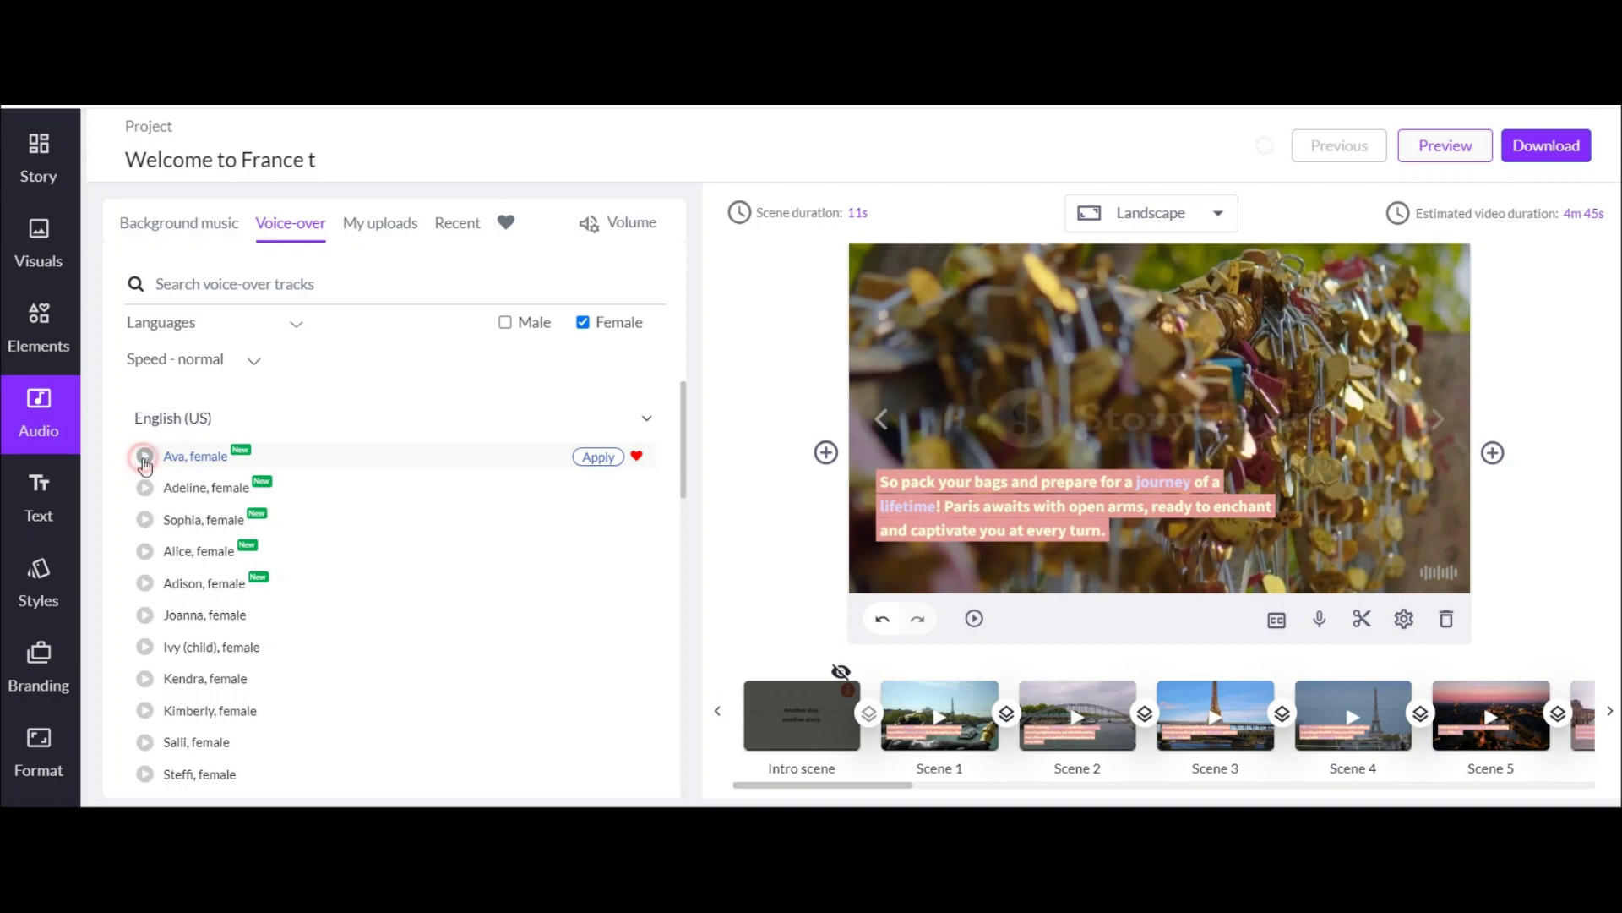
scroll(145, 498, "down", 5)
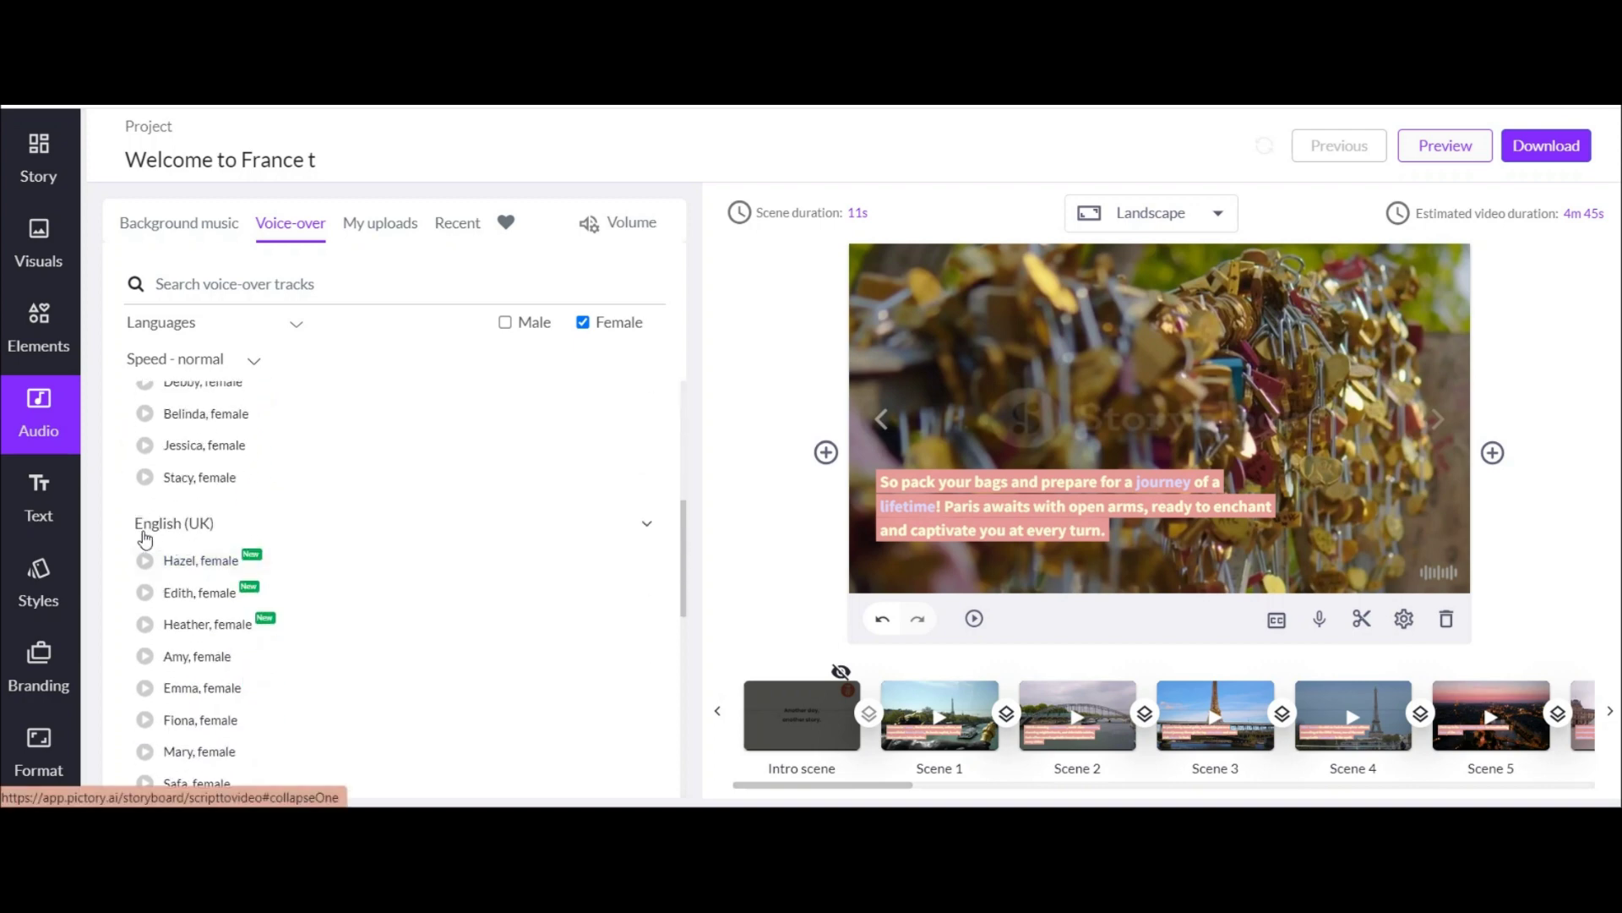
left_click(146, 563)
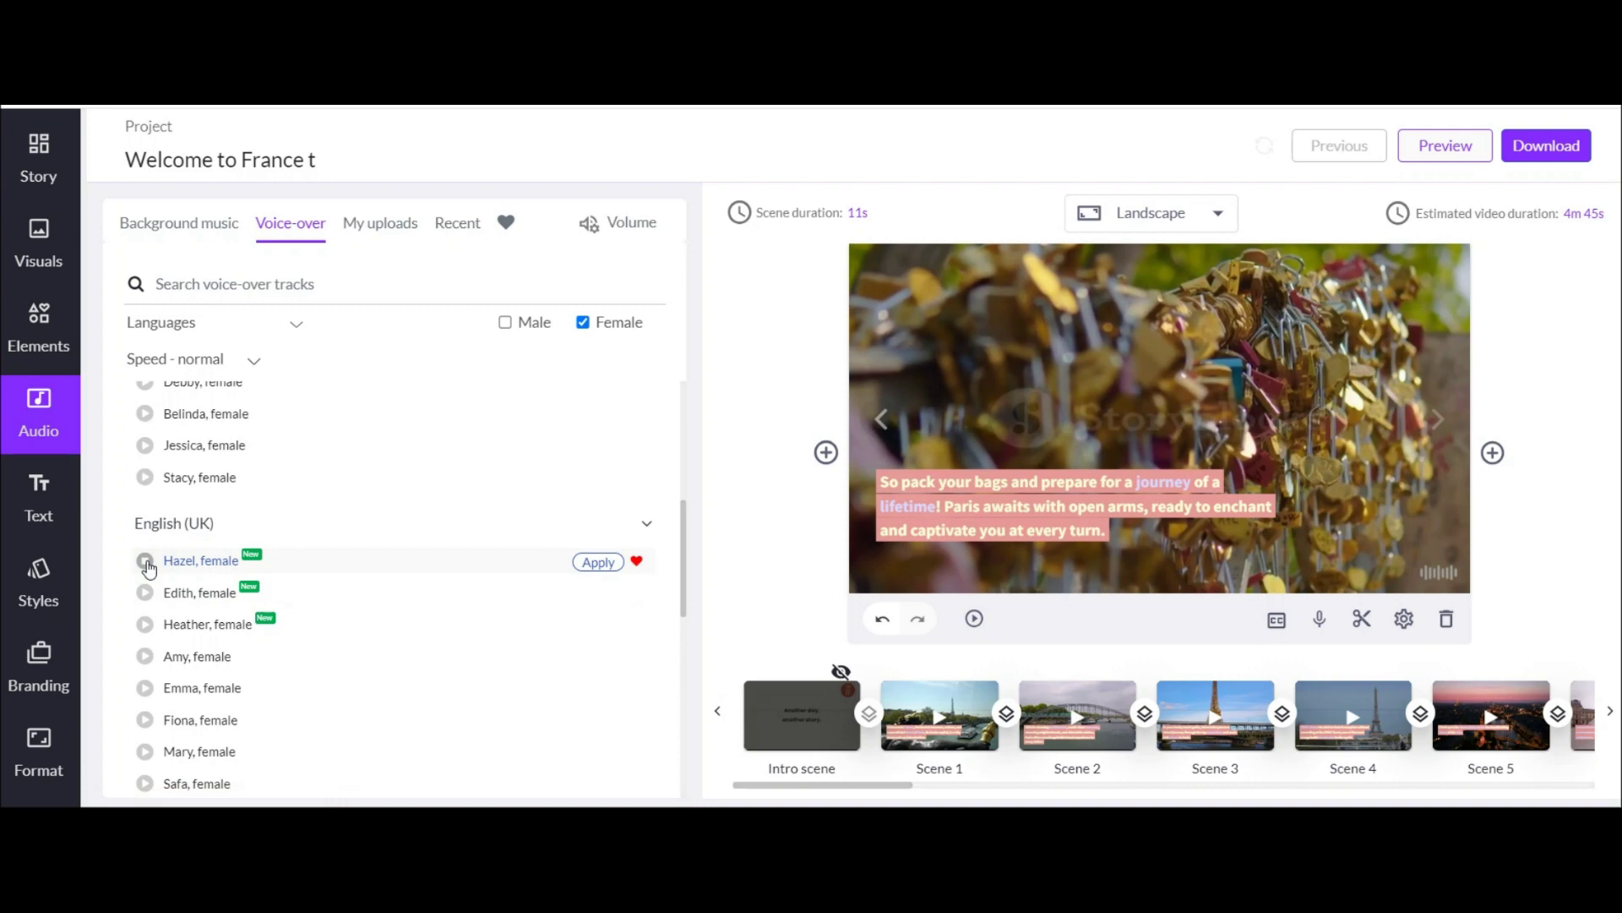
left_click(607, 563)
- Raise the background music volume to 12%
left_click(642, 223)
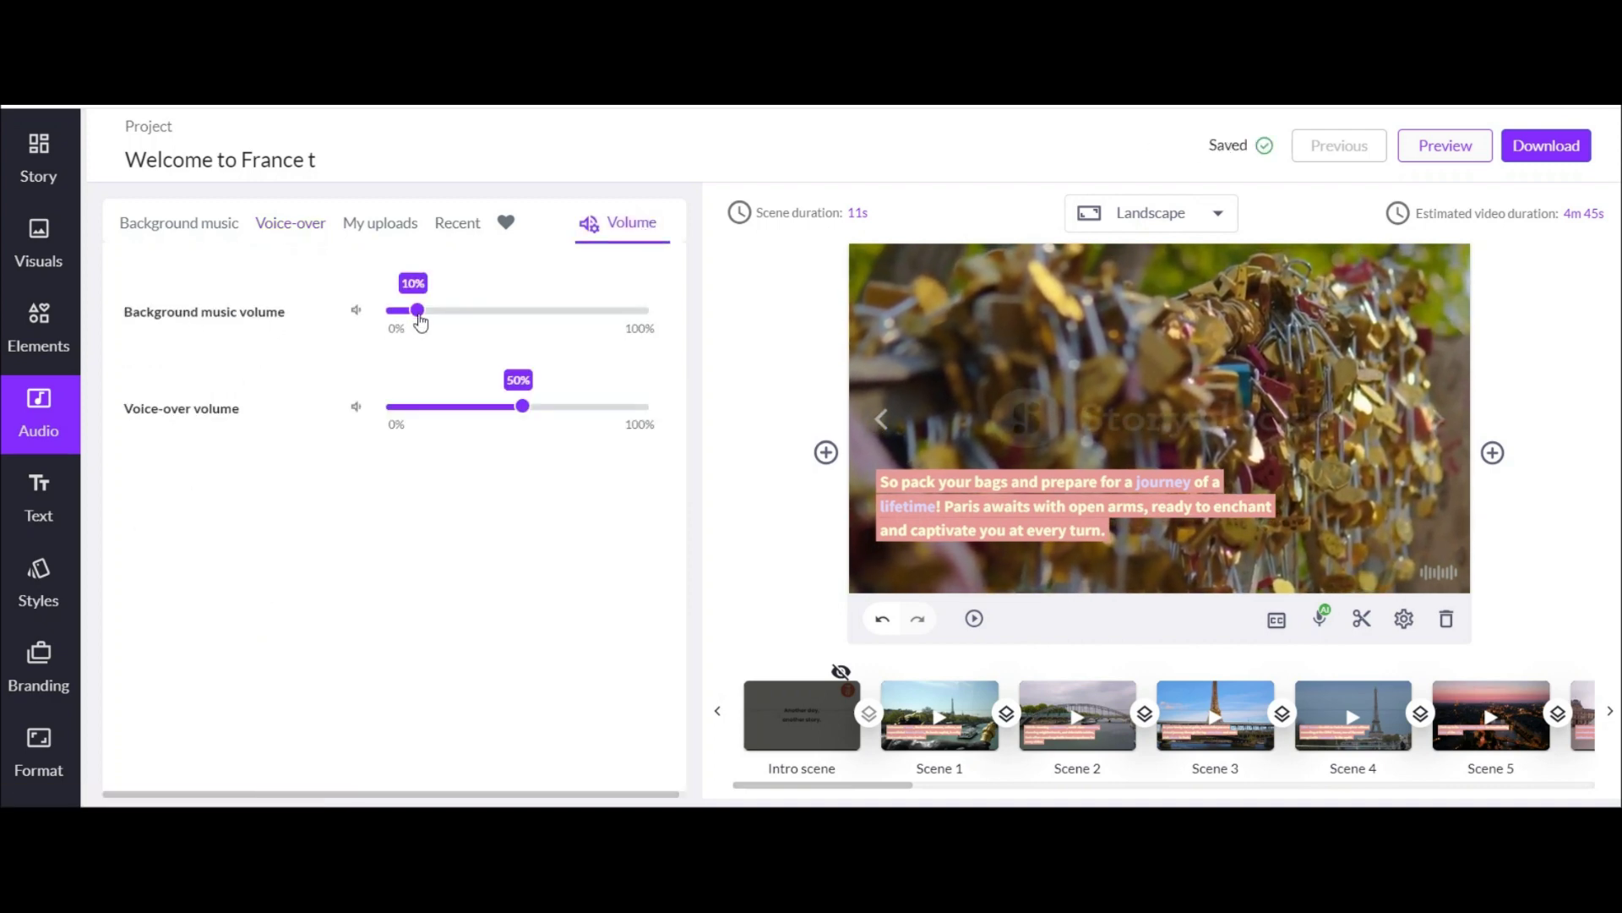
left_click(420, 314)
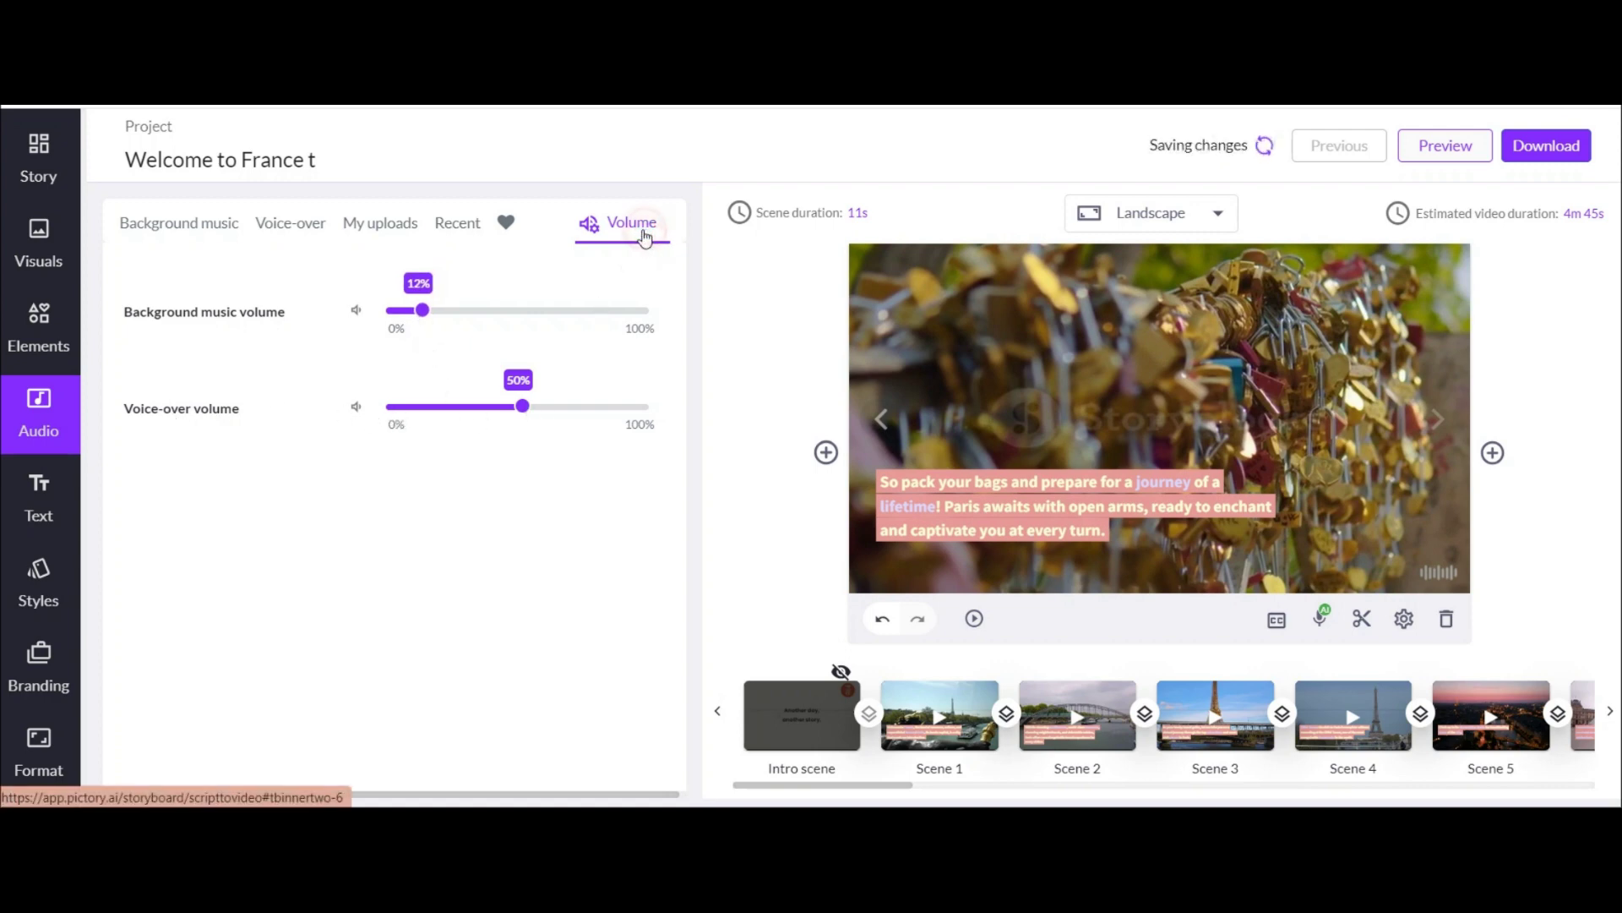
left_click(313, 226)
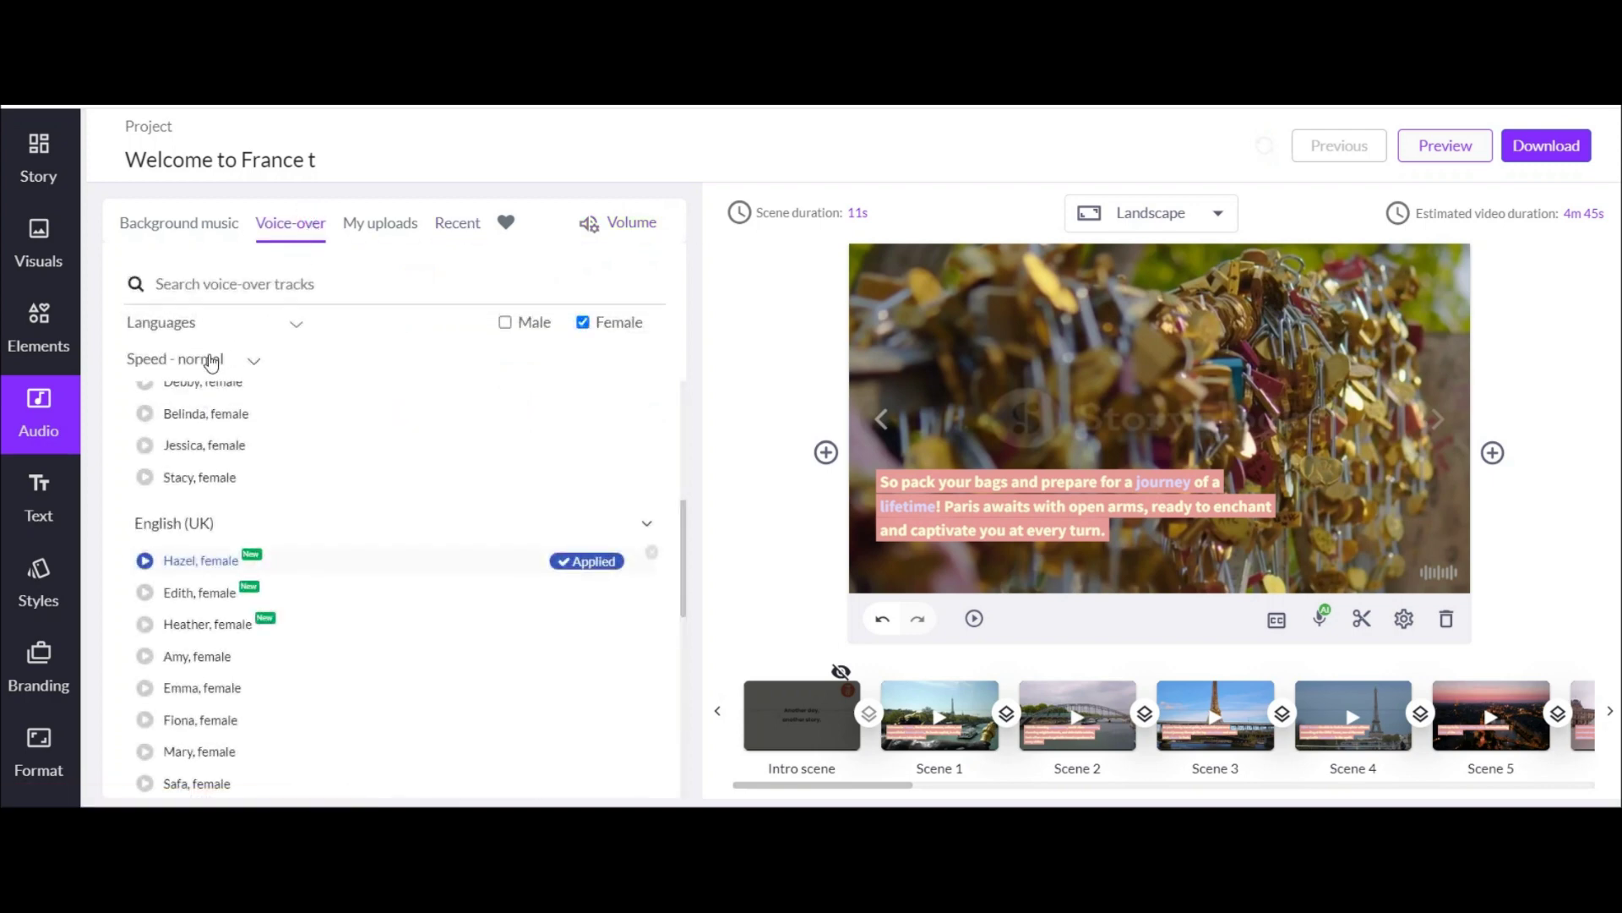
- Slow the Hazel voice-over down to 90% speed
left_click(216, 362)
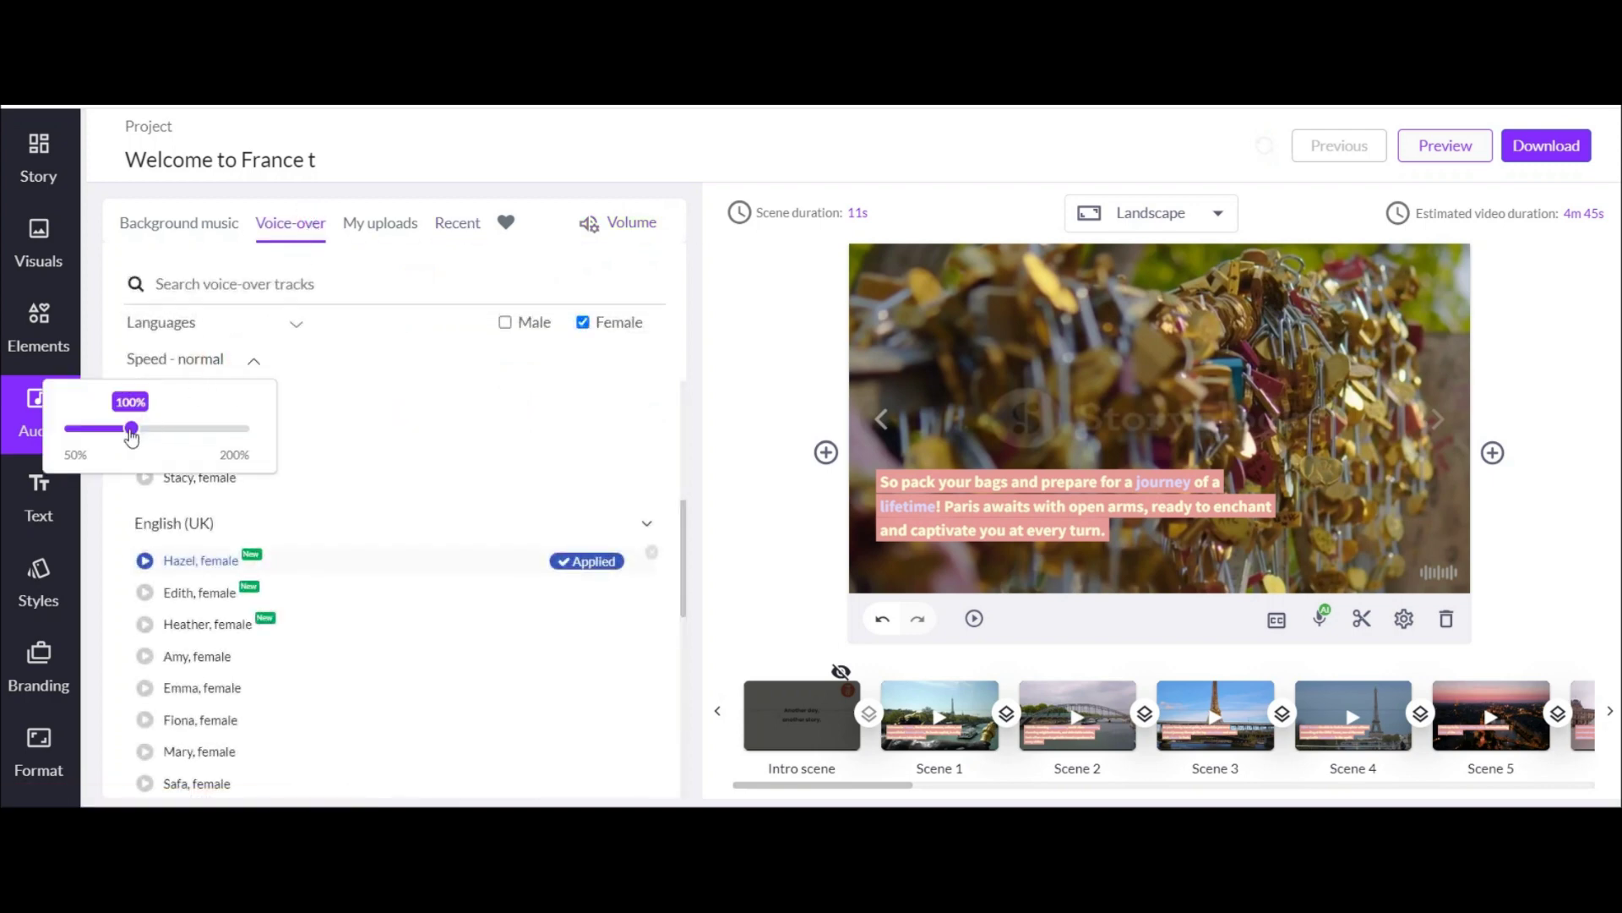
left_click_drag(131, 430, 119, 436)
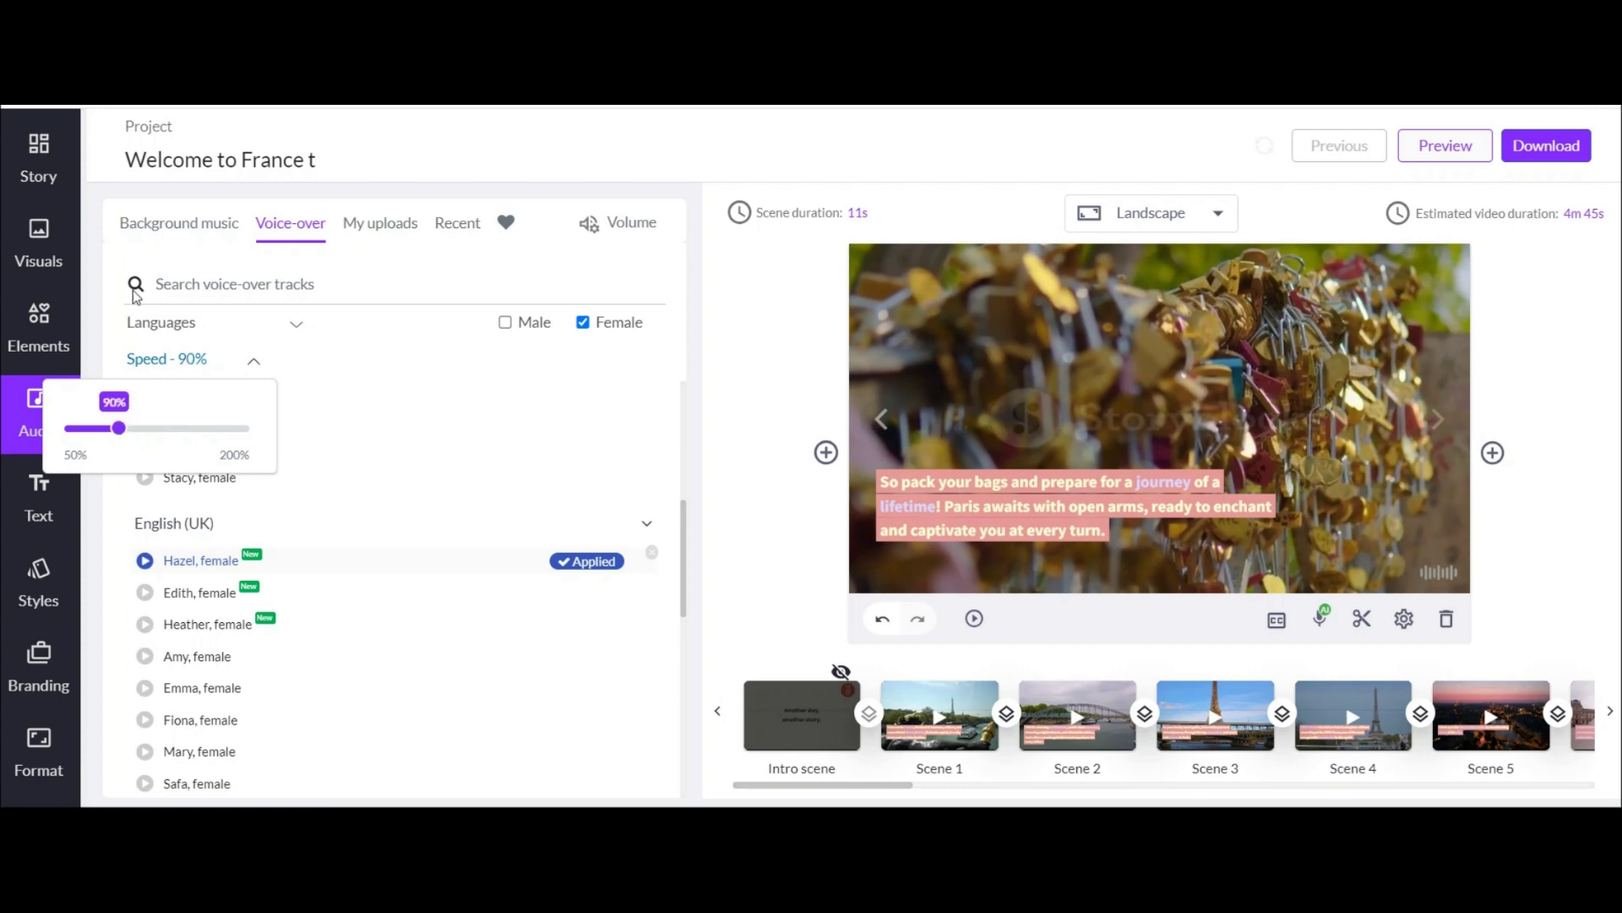
left_click(110, 253)
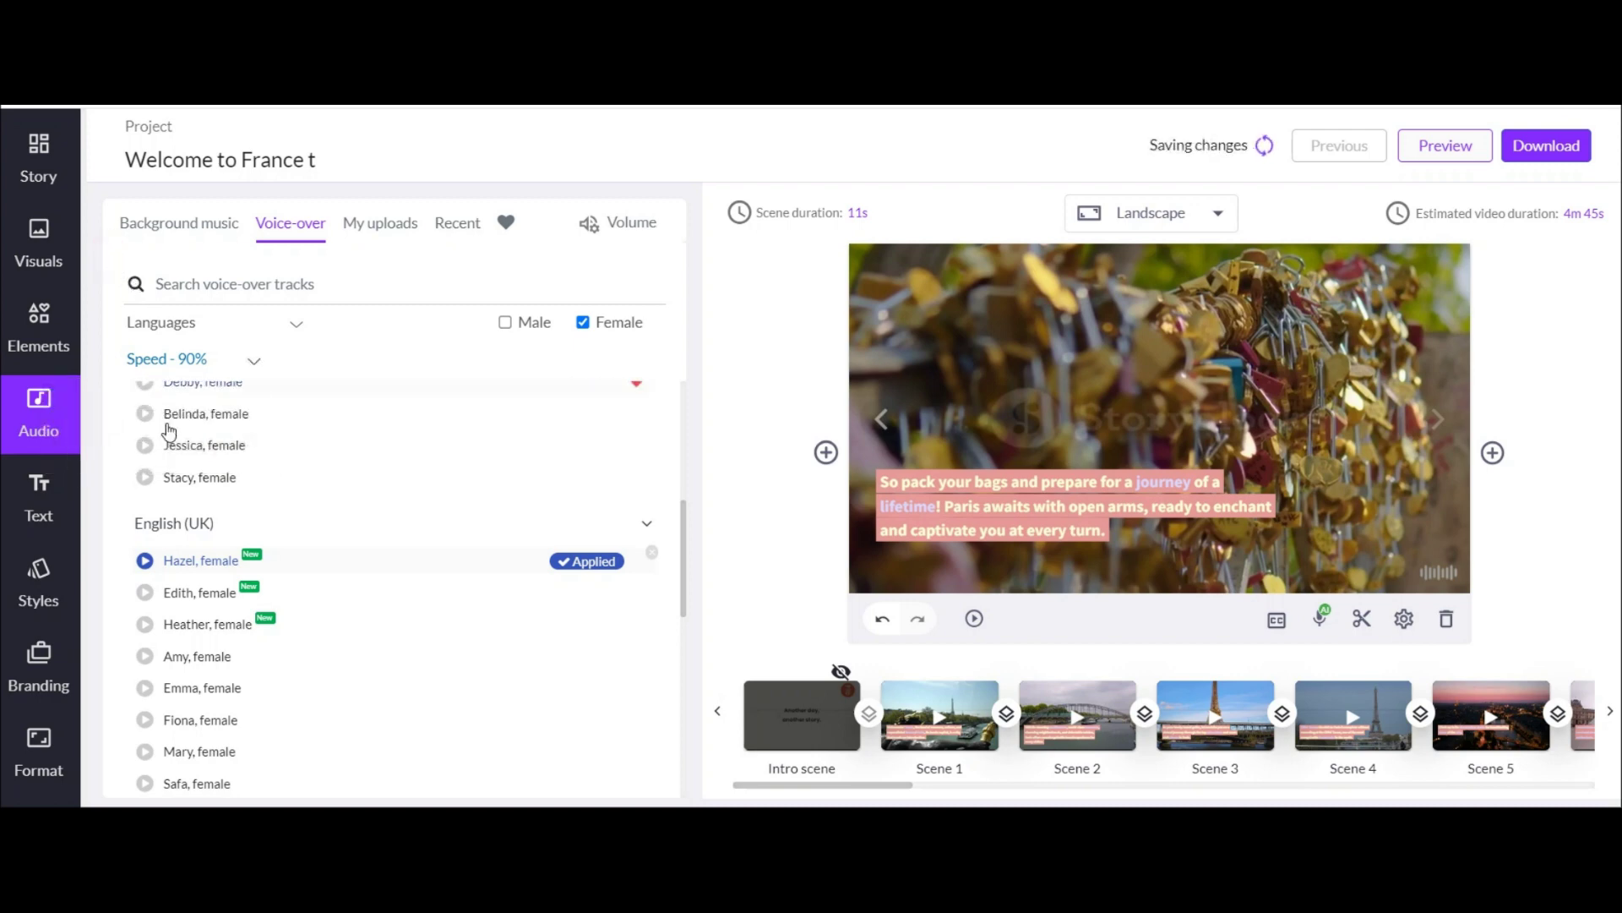
- Clear the male and female voice filters and return to the scene script list
scroll(176, 473, "up", 5)
left_click(582, 322)
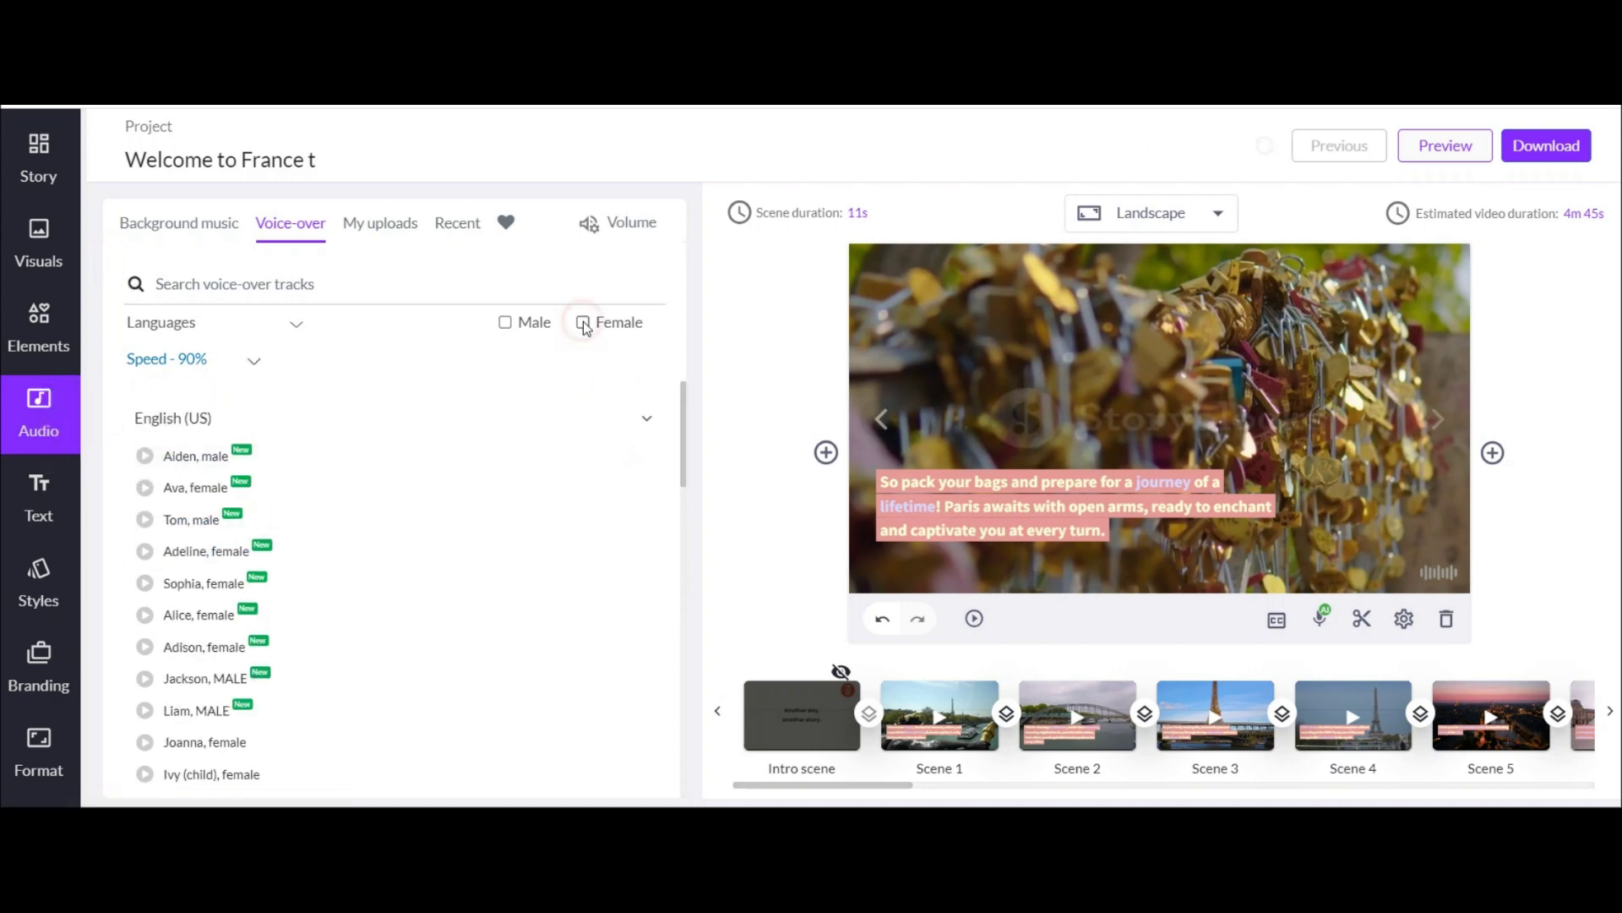
left_click(505, 325)
left_click(507, 326)
left_click(37, 156)
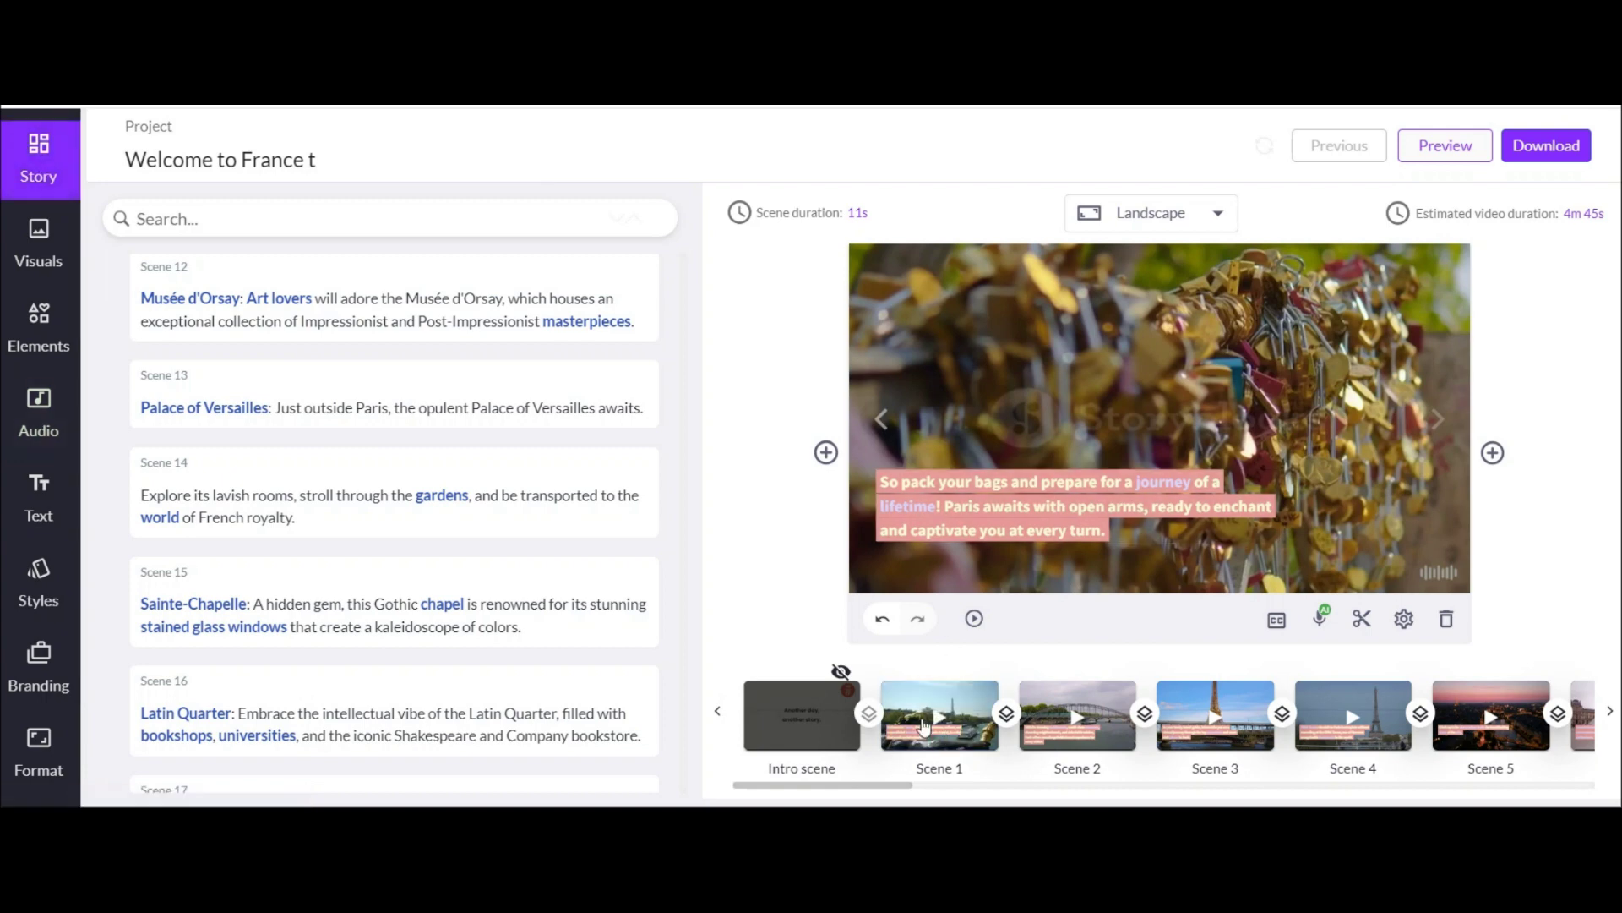
- Browse Scene 1's GIF, sticker and emoji elements, then bring up the Branding intro settings
left_click(930, 715)
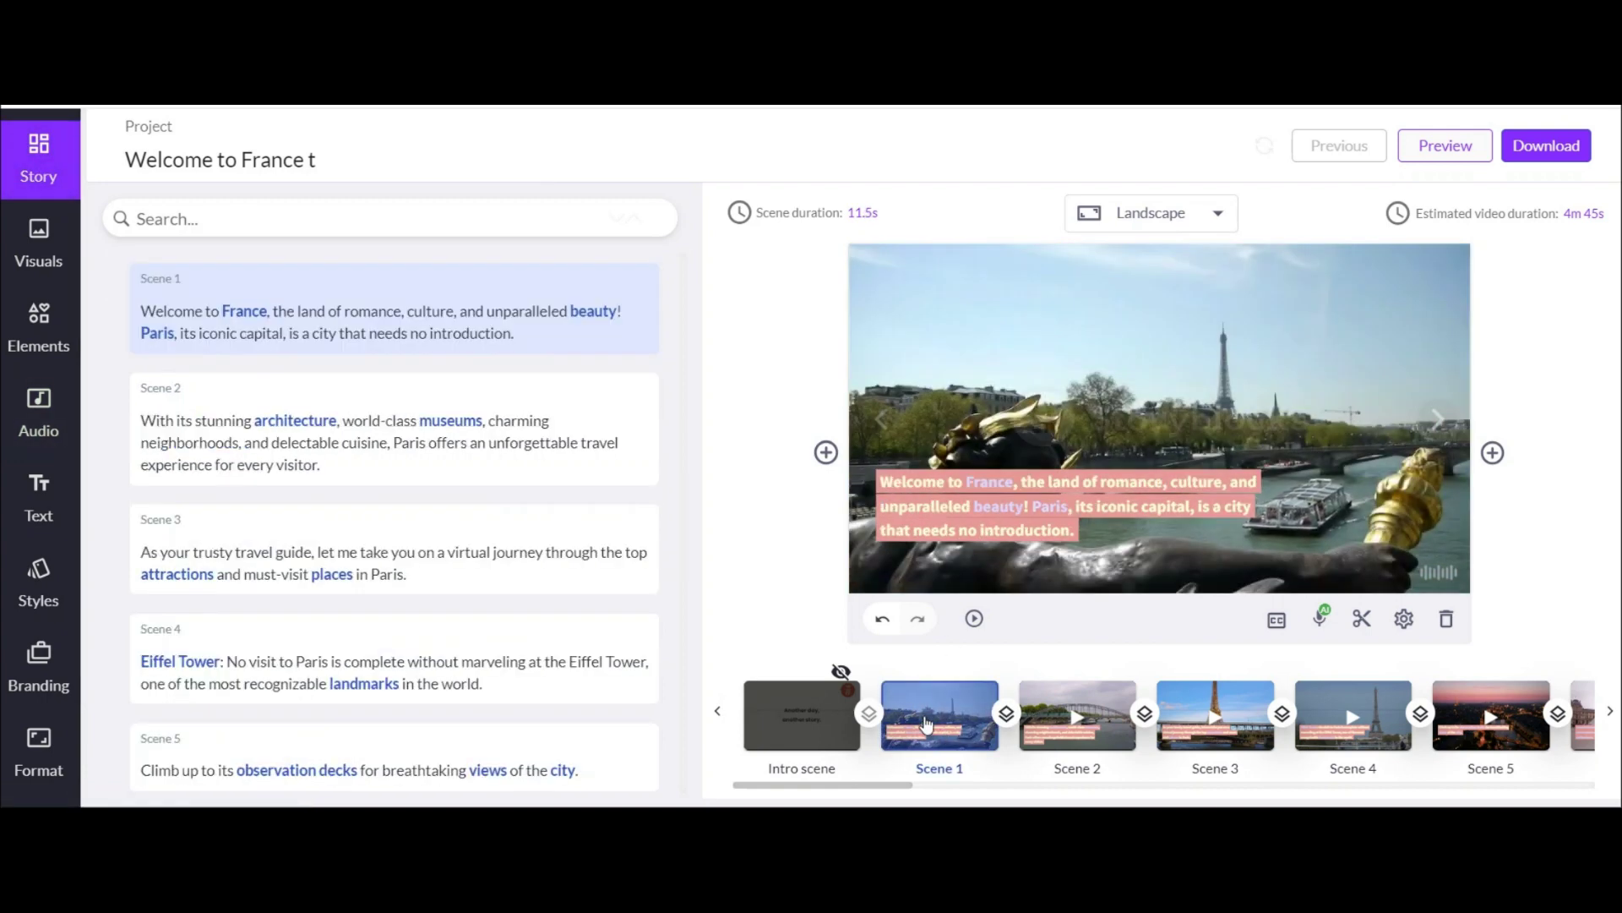
left_click(57, 228)
left_click(59, 338)
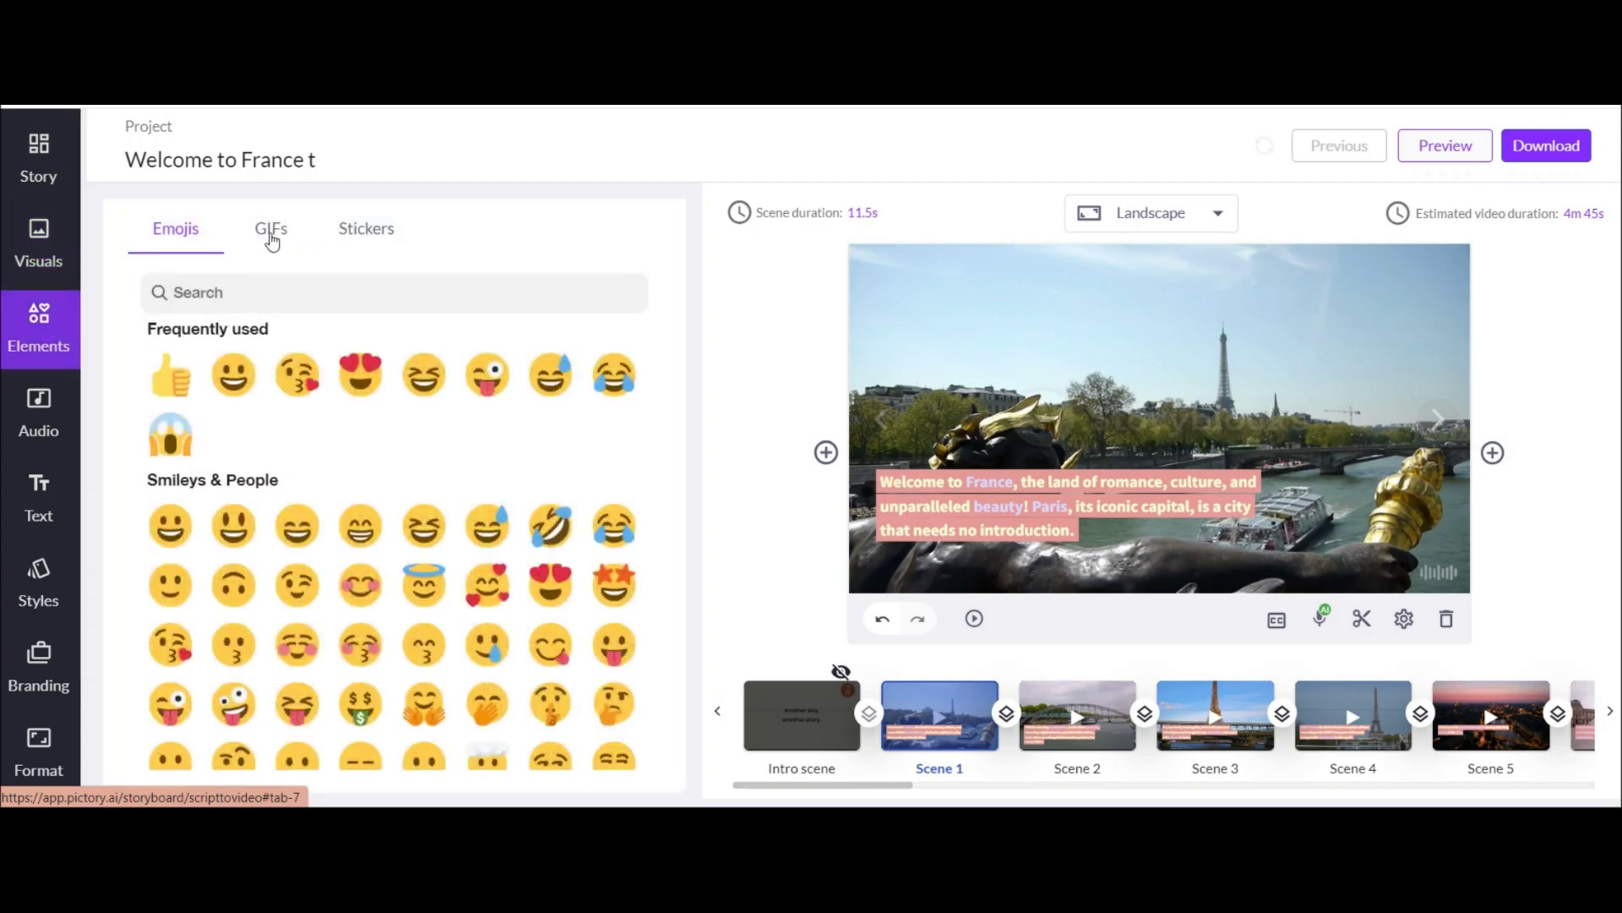
left_click(269, 226)
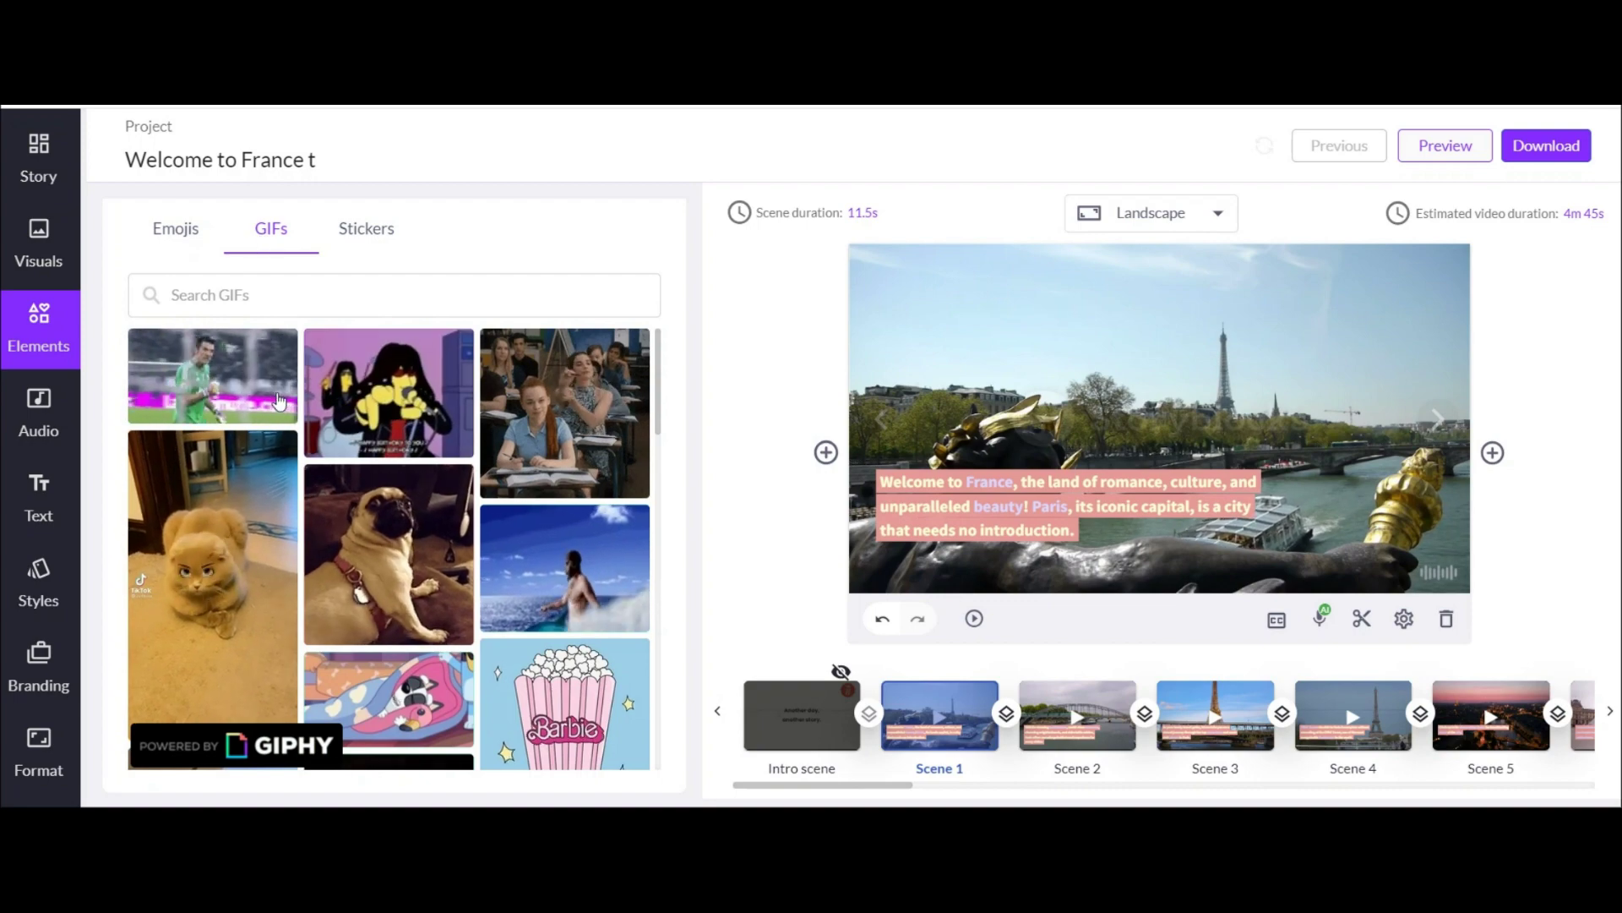
scroll(286, 416, "down", 4)
left_click(359, 238)
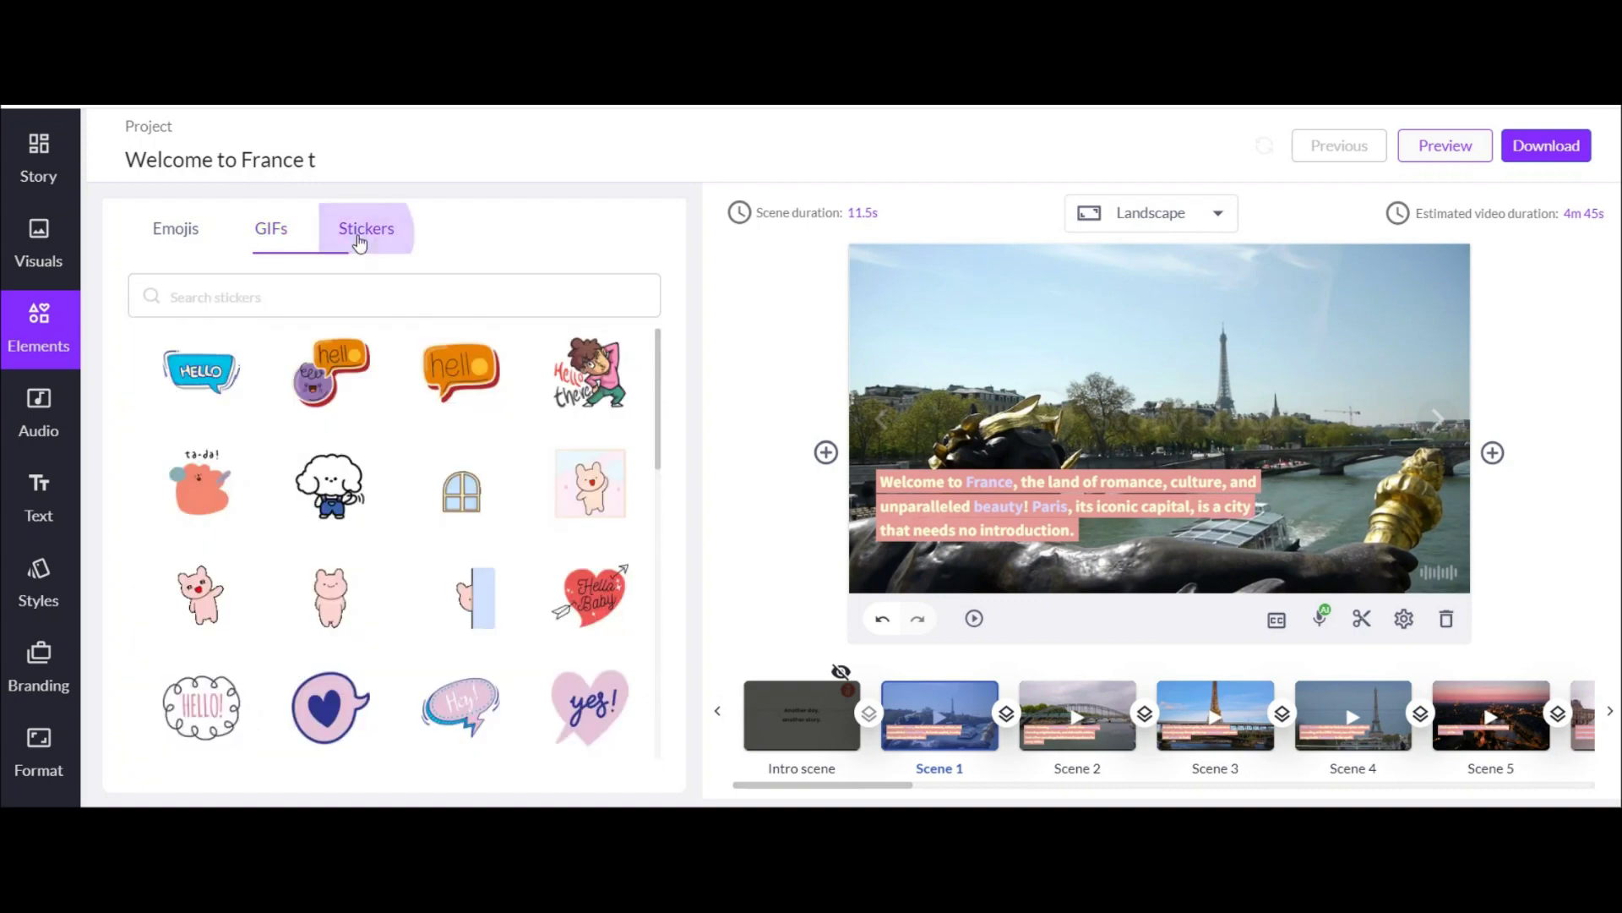
scroll(322, 465, "up", 5)
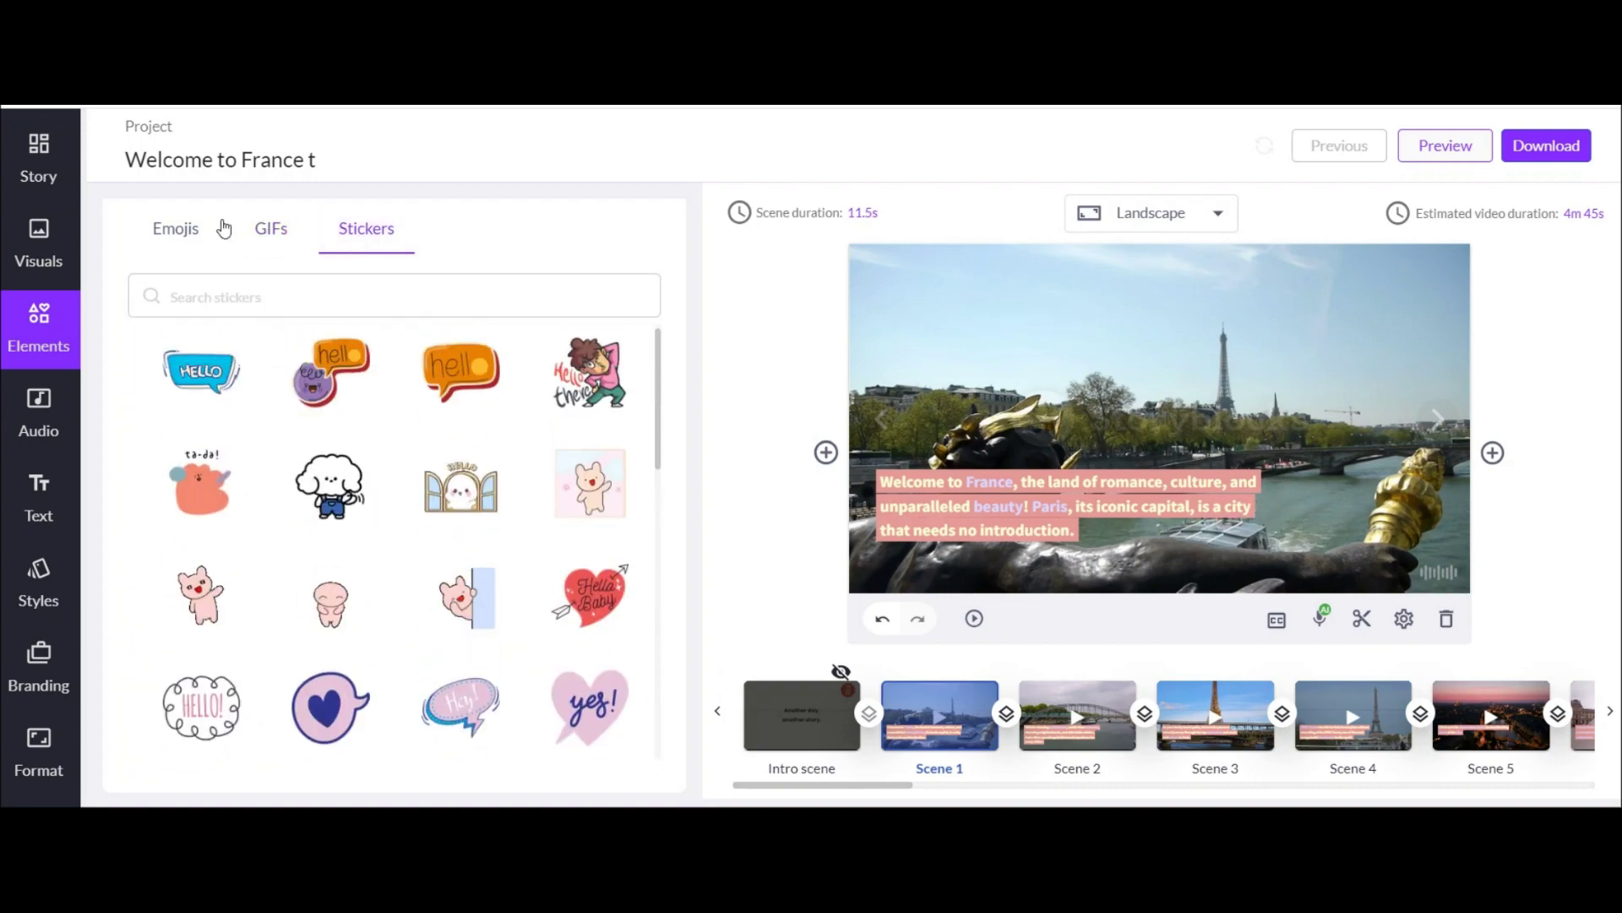
left_click(194, 226)
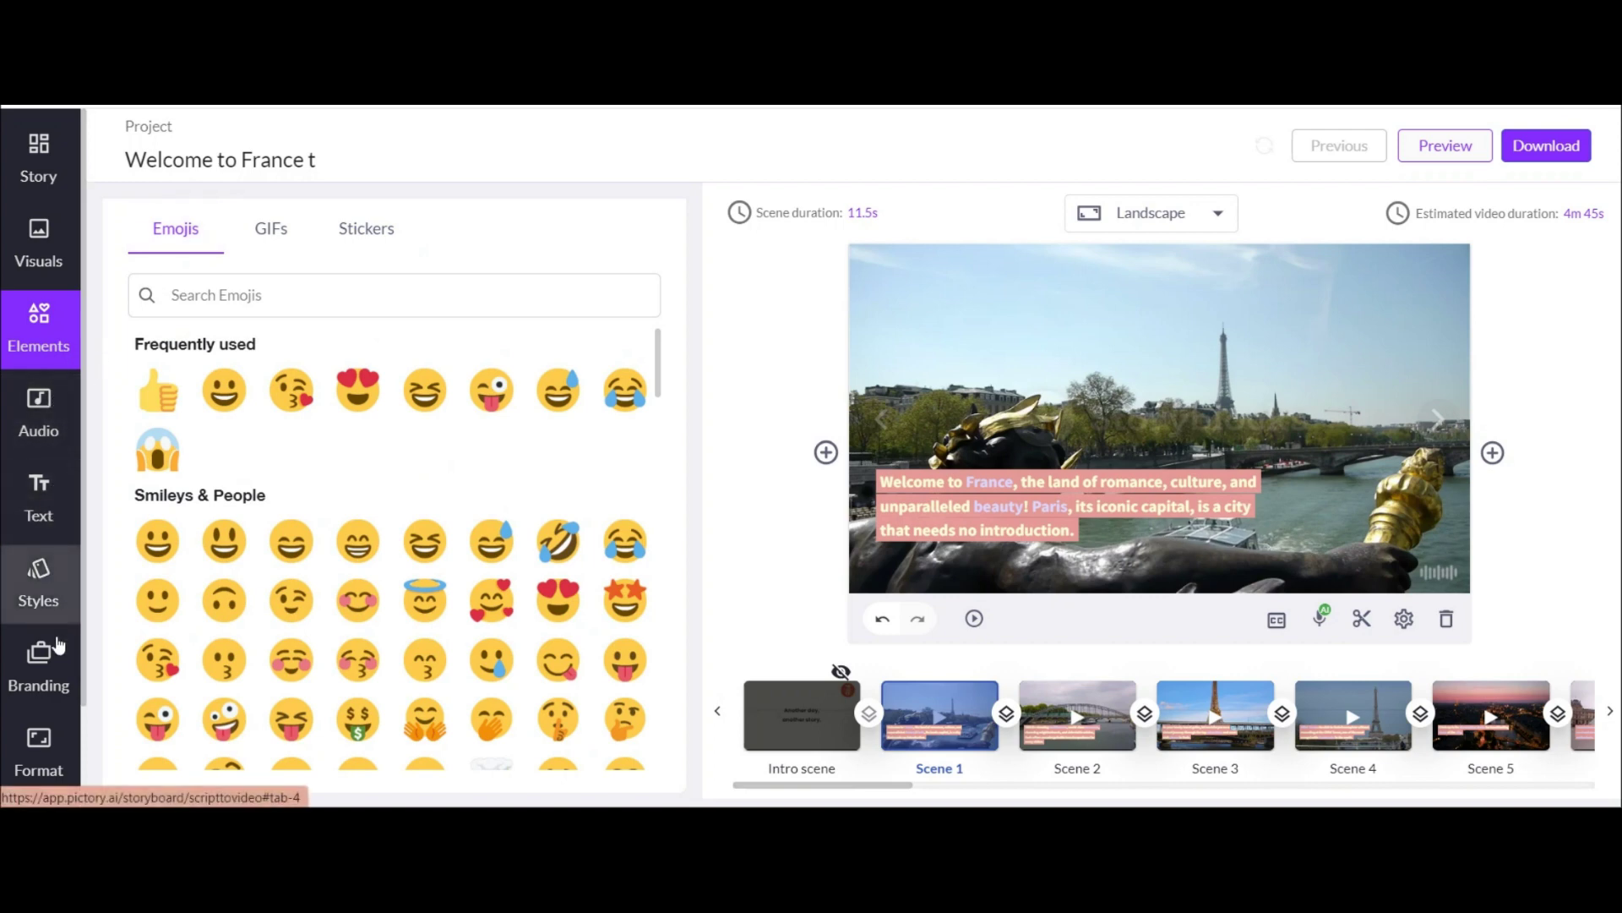
left_click(52, 664)
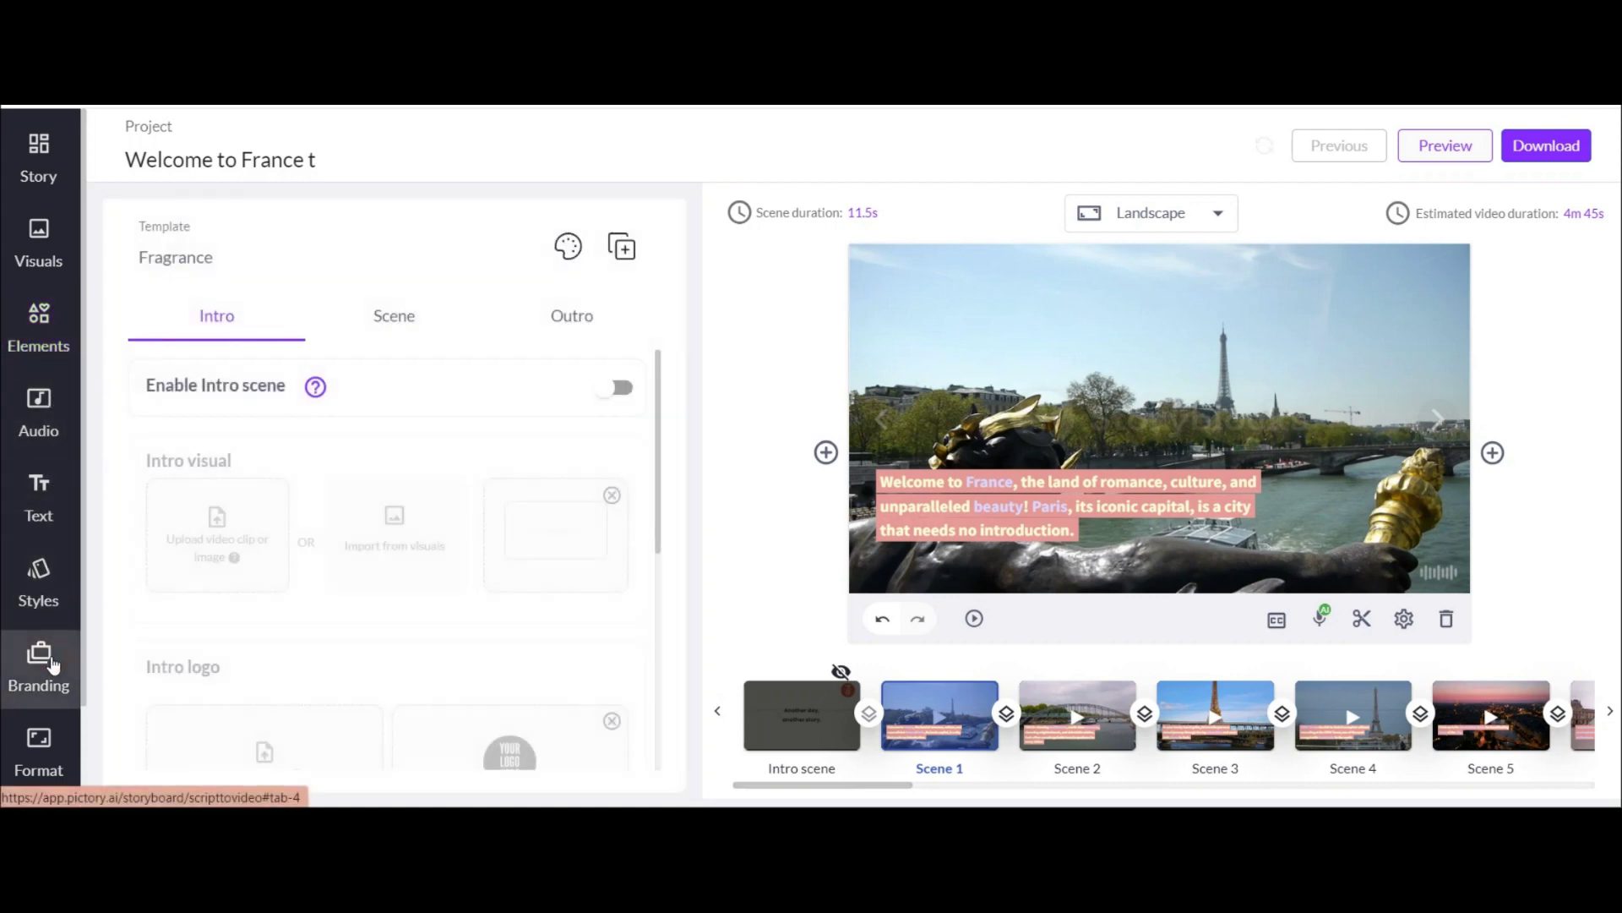
- Enable the intro scene and change its title to 'Time To Travel To Paris, France.'
left_click(578, 330)
left_click(217, 317)
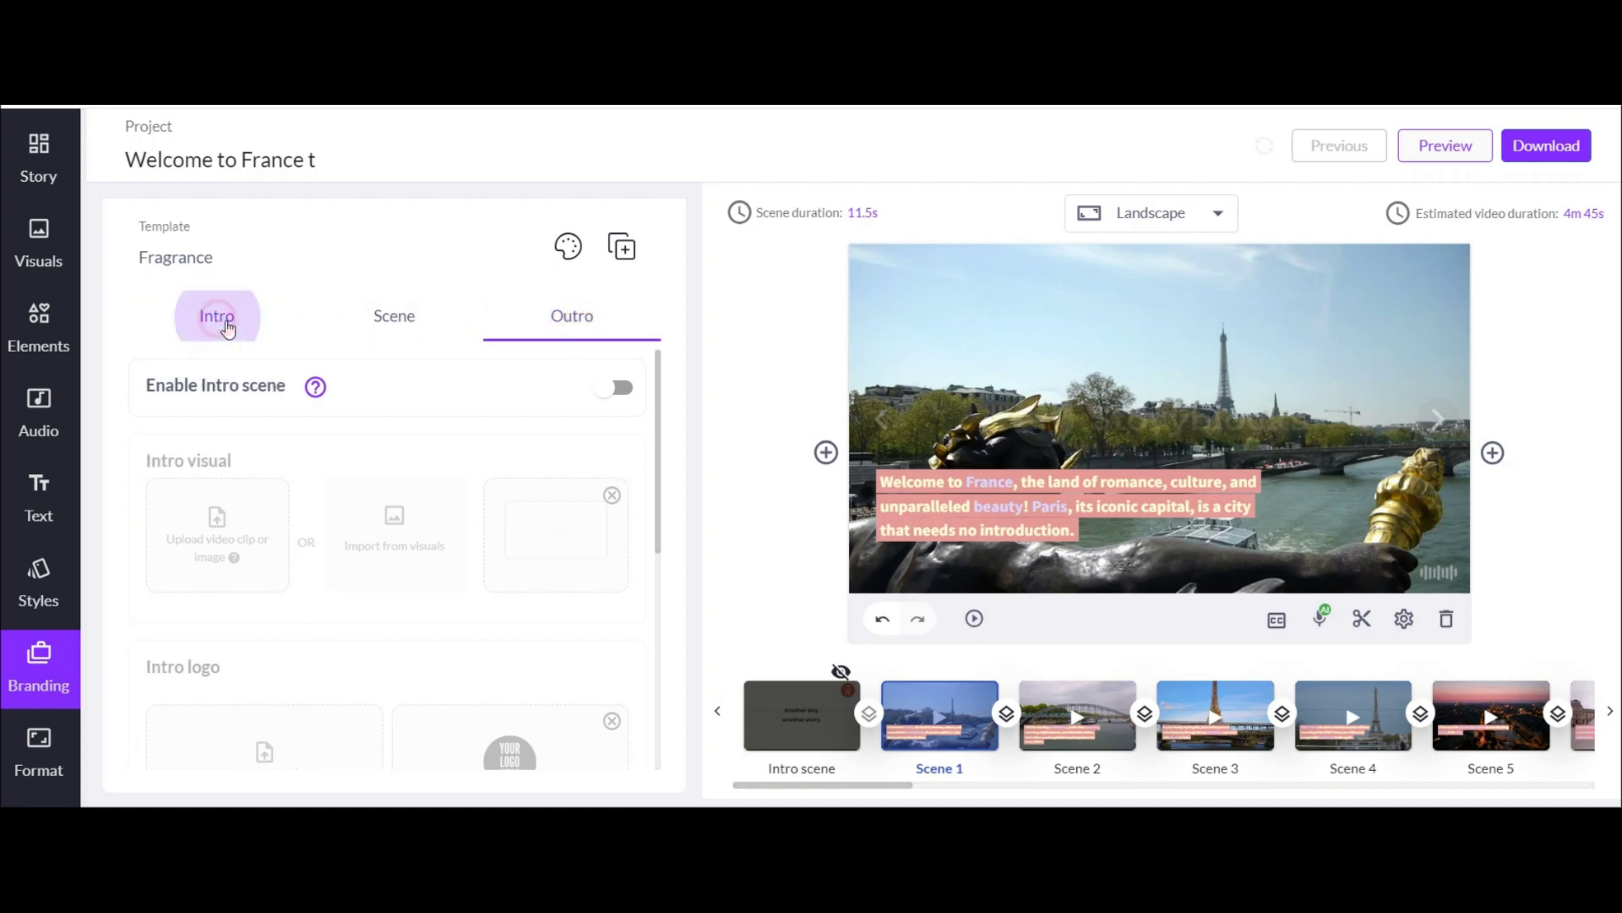
left_click(616, 396)
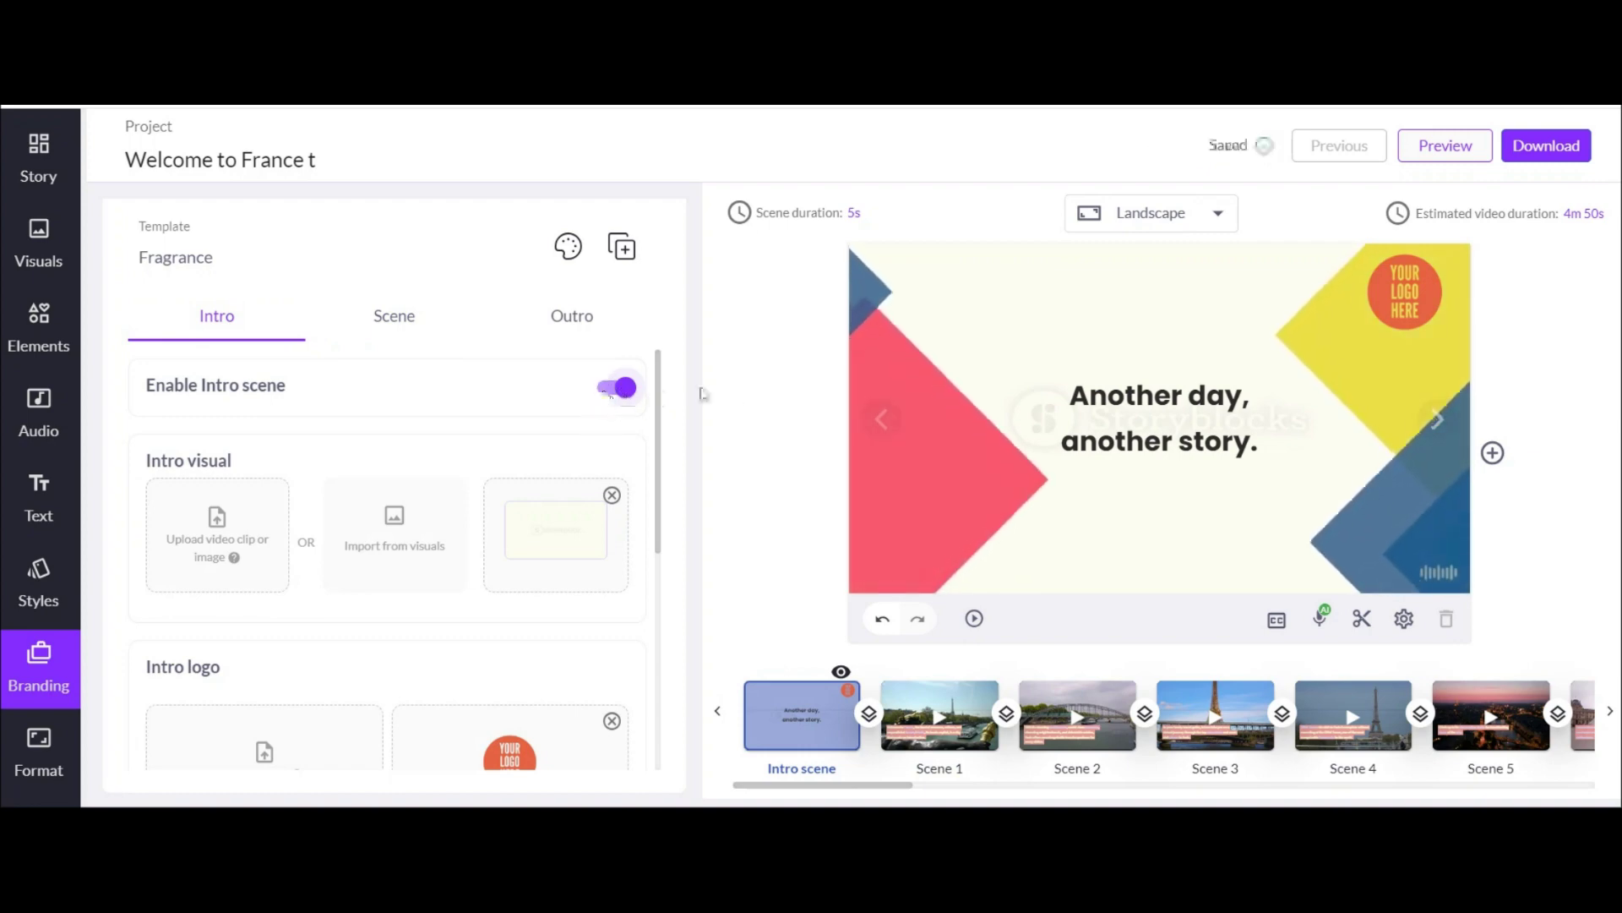
left_click(1131, 410)
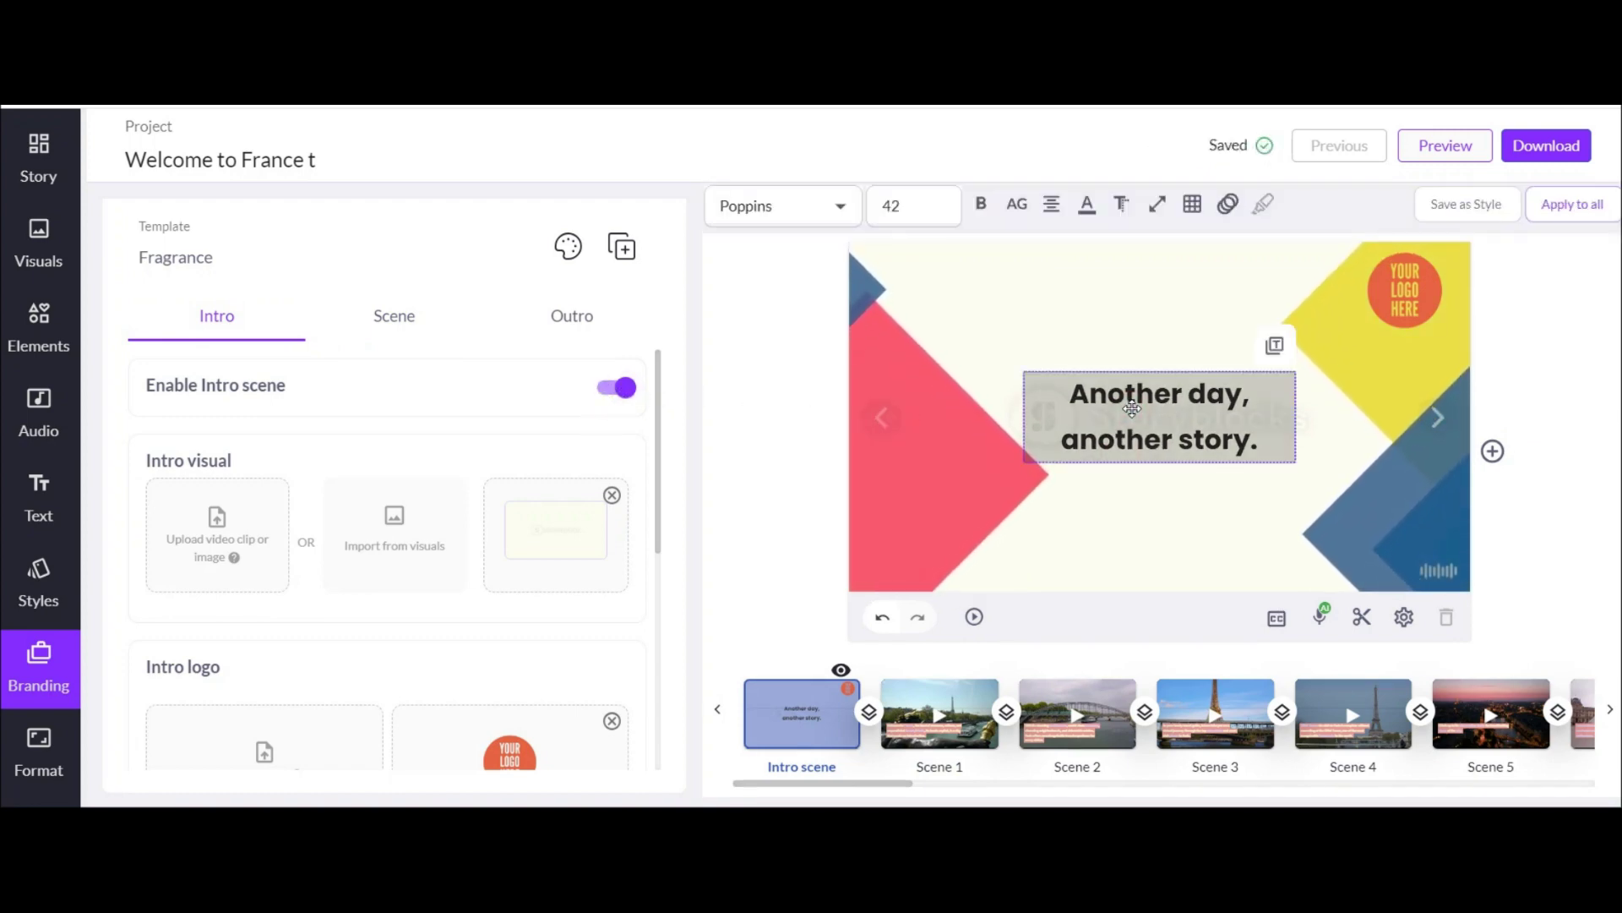
scroll(424, 572, "down", 5)
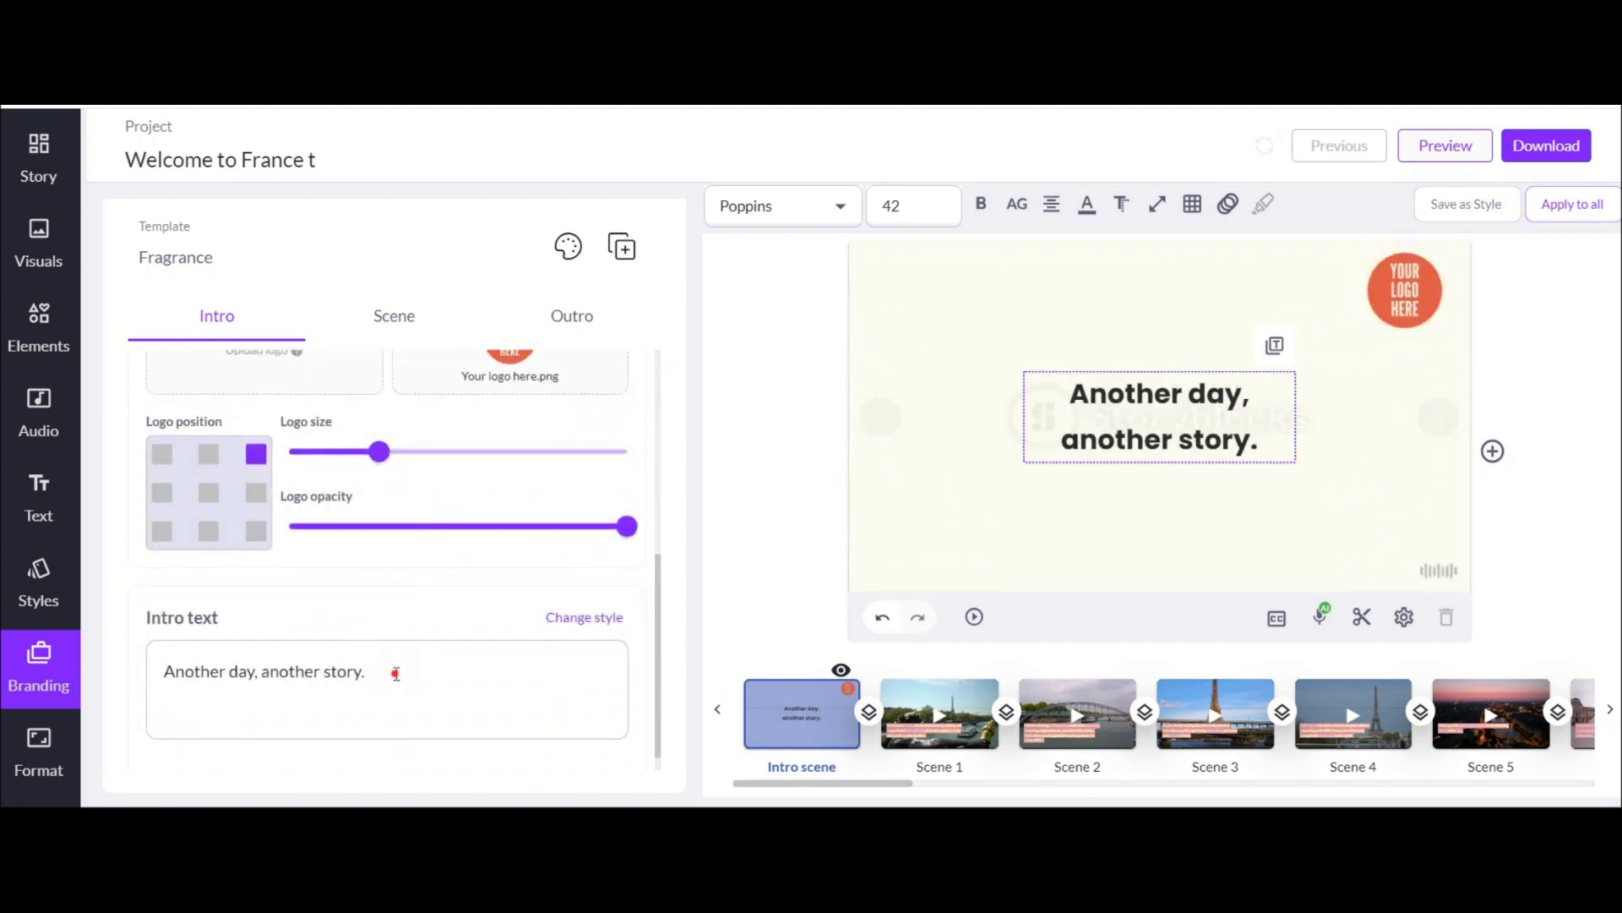
triple_click(396, 673)
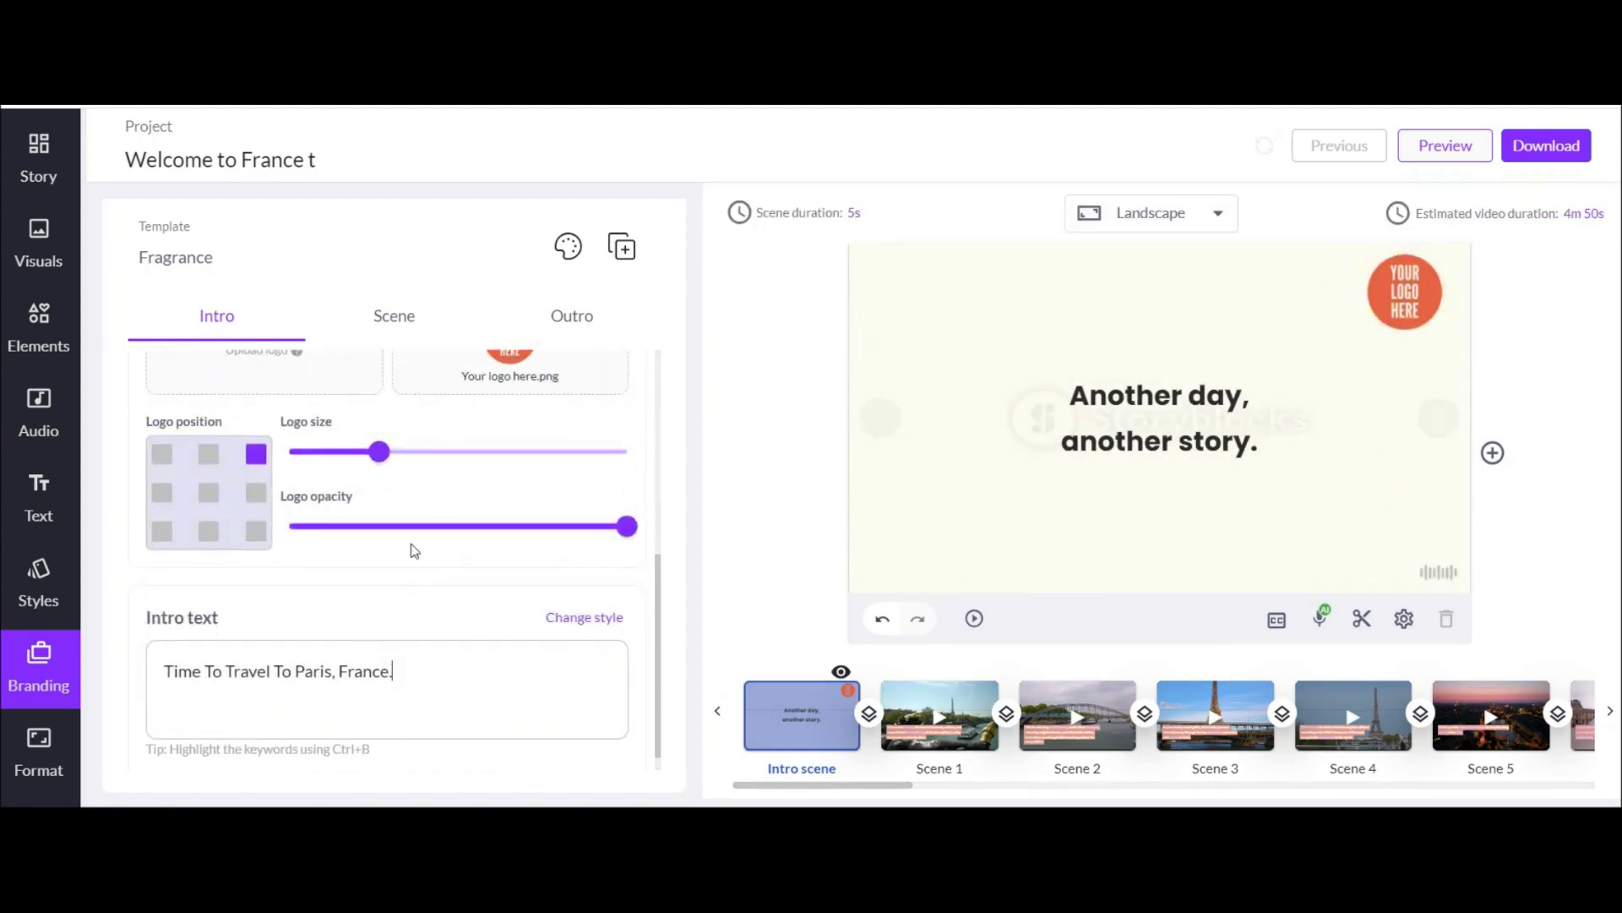
left_click(1098, 414)
- Style the intro title in Dancing Script at size 60
triple_click(526, 670)
left_click(1201, 425)
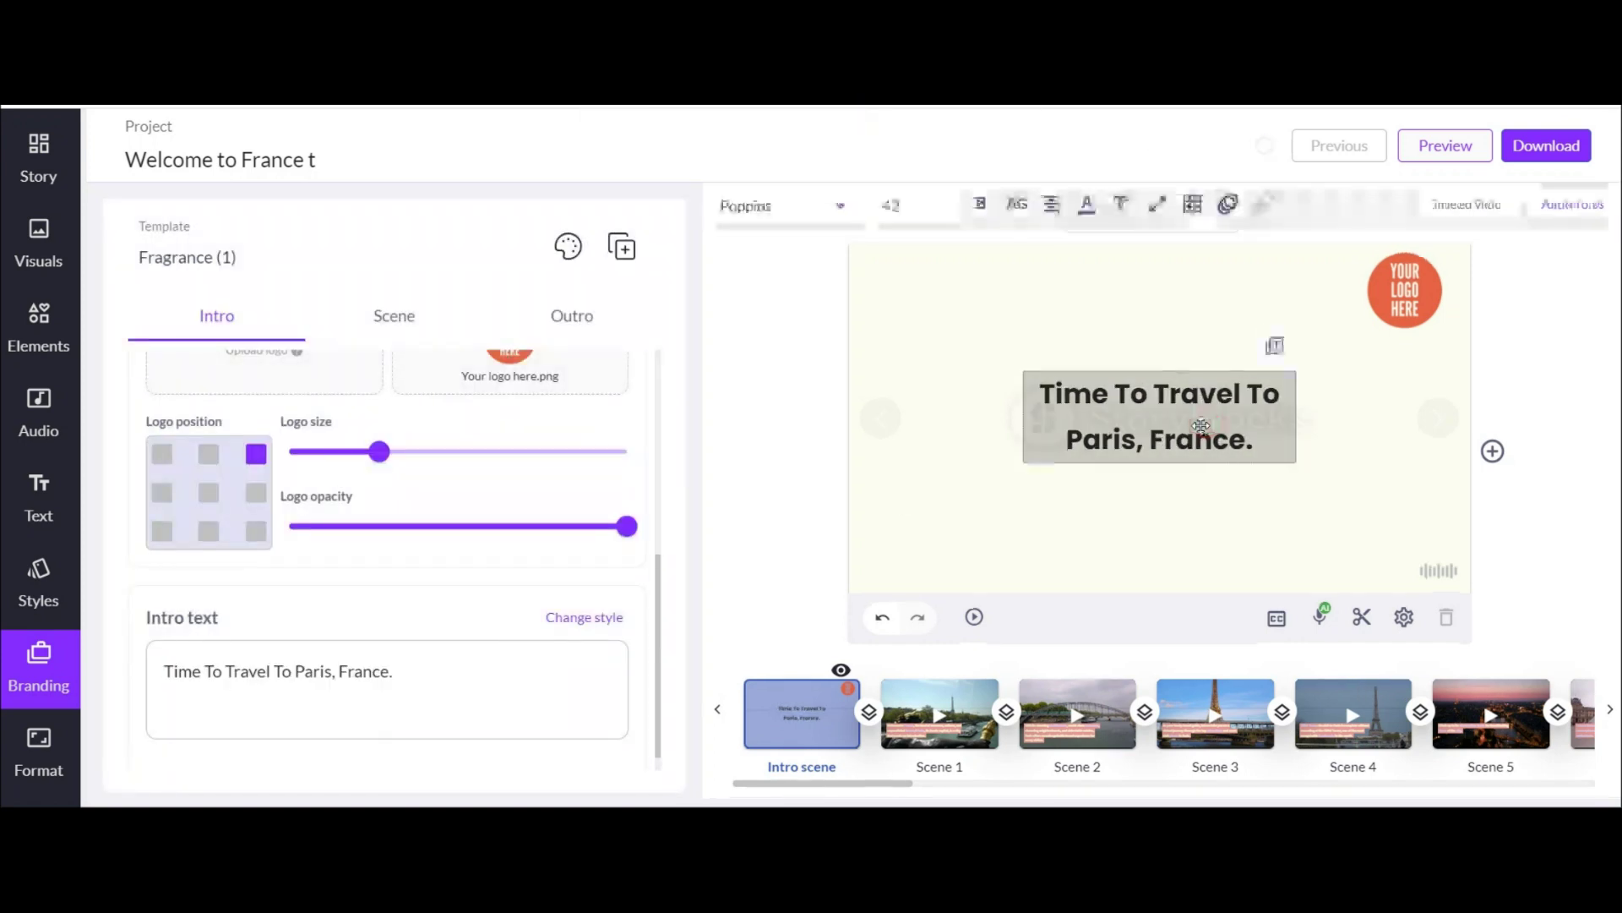
left_click(841, 205)
left_click(739, 359)
left_click(841, 206)
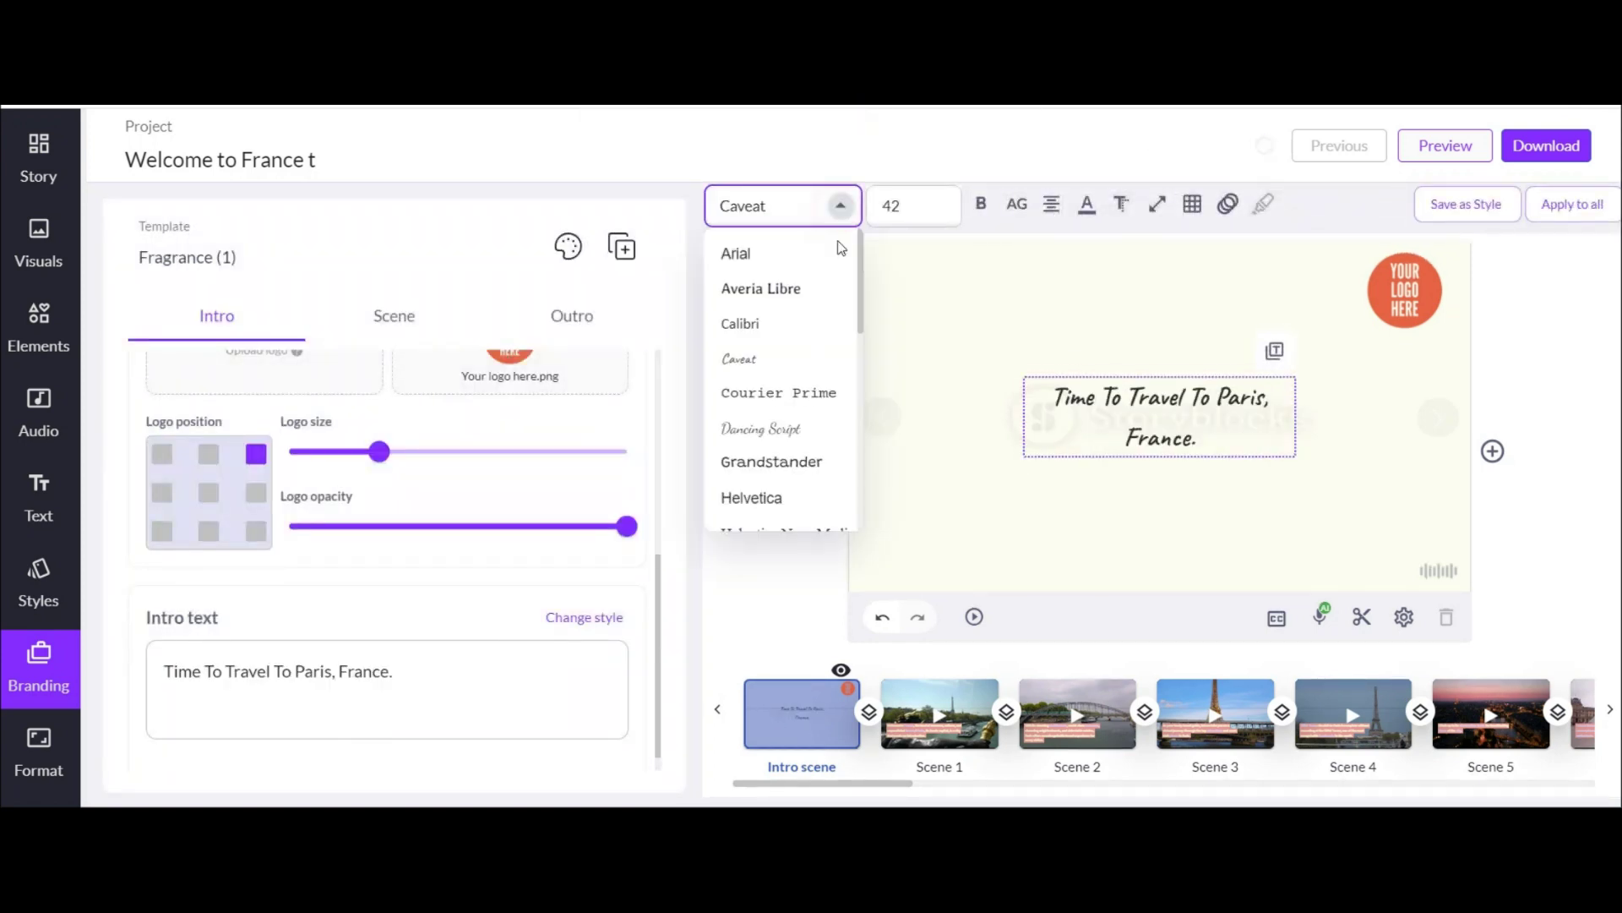
left_click(760, 428)
left_click(1335, 417)
left_click(912, 205)
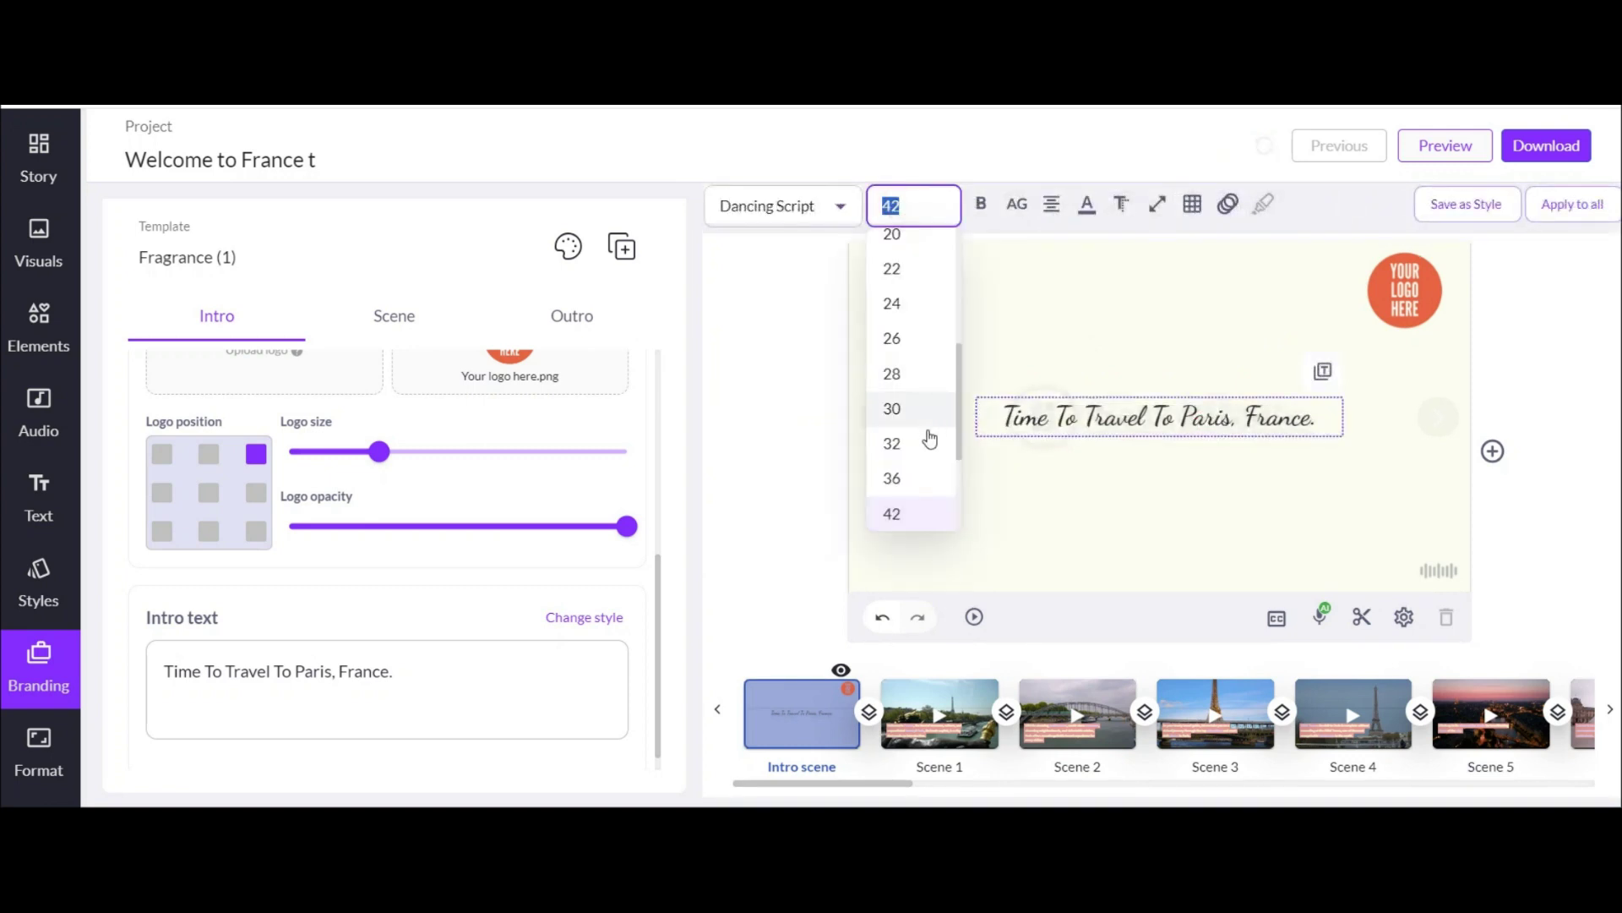
scroll(929, 438, "down", 3)
left_click(904, 434)
left_click_drag(1121, 433, 1120, 456)
left_click(946, 297)
scroll(422, 504, "up", 2)
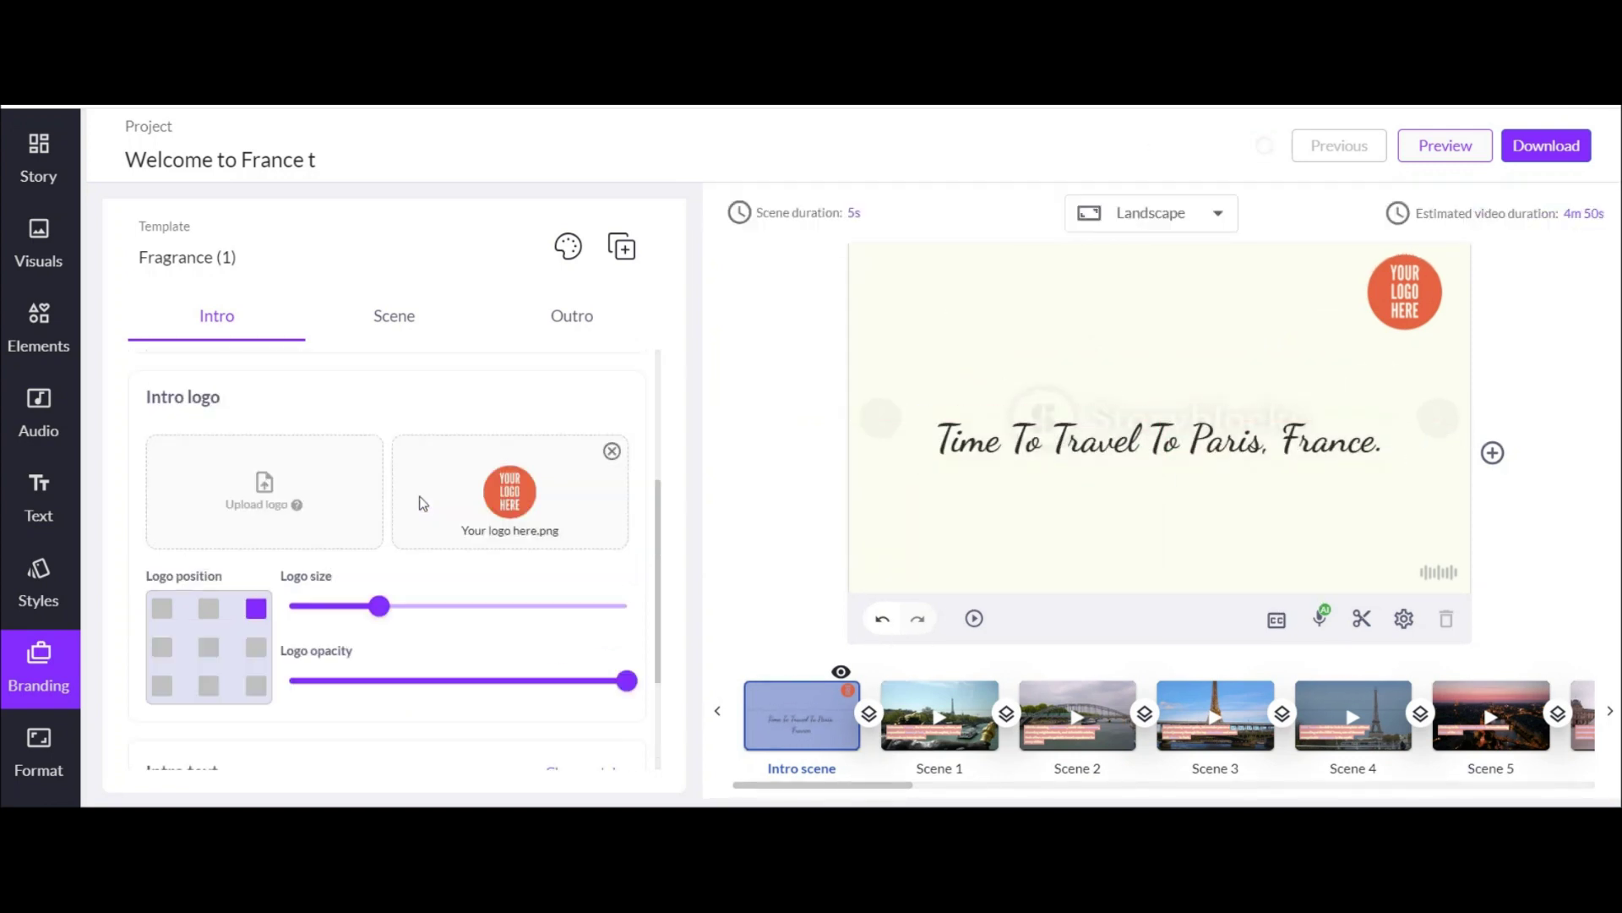
scroll(423, 504, "up", 3)
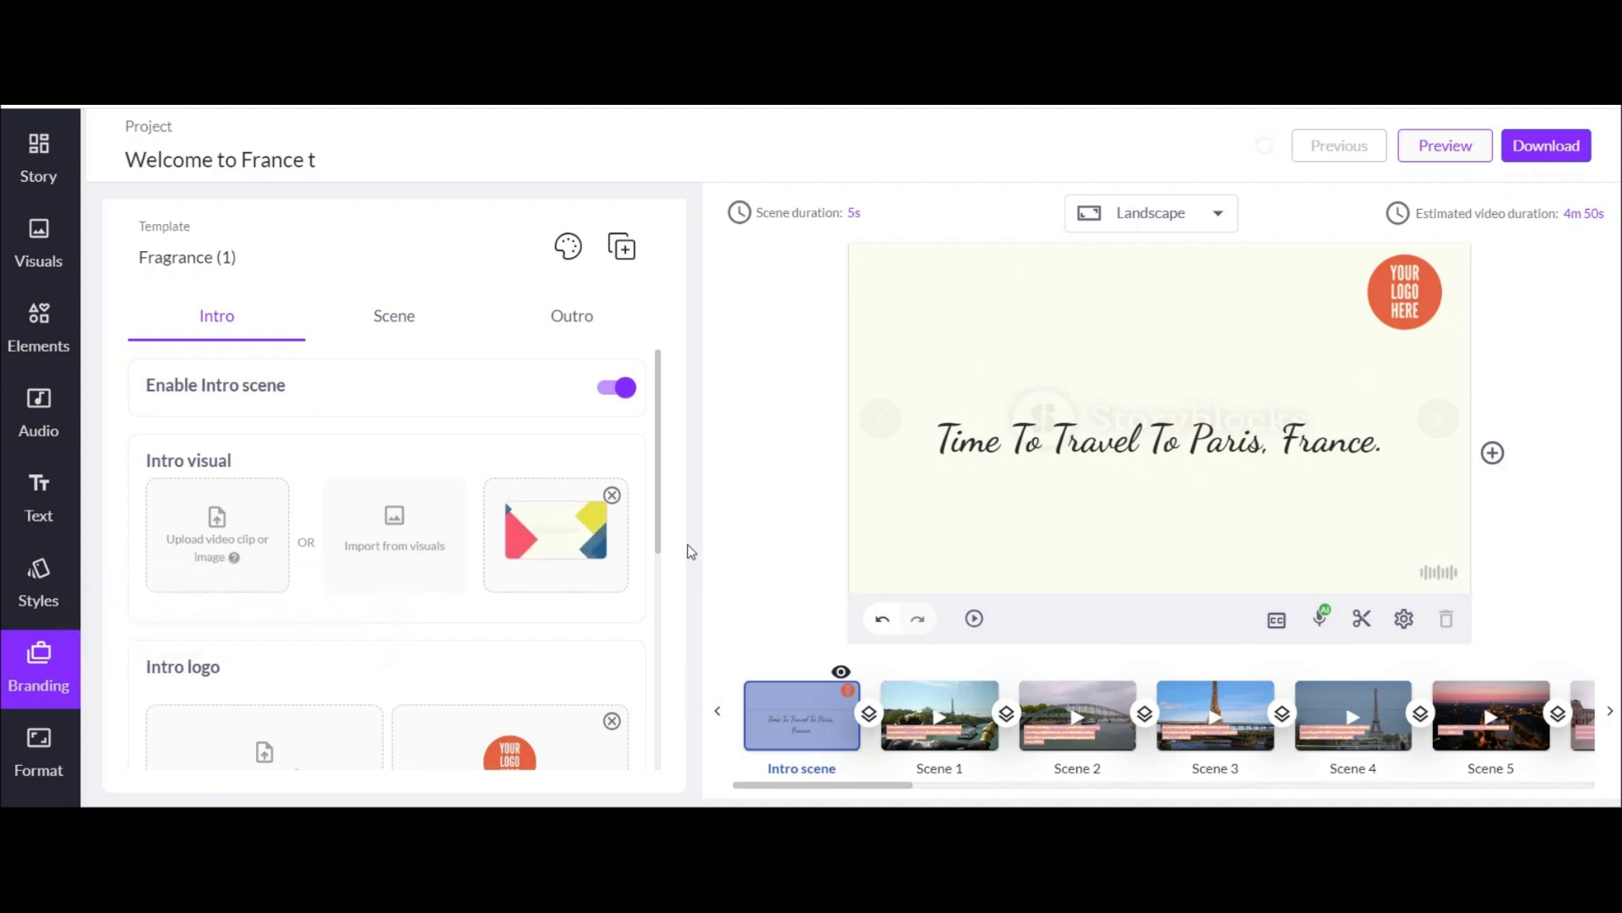
- Preview the intro scene and remove its placeholder logo
left_click(971, 618)
scroll(579, 530, "down", 3)
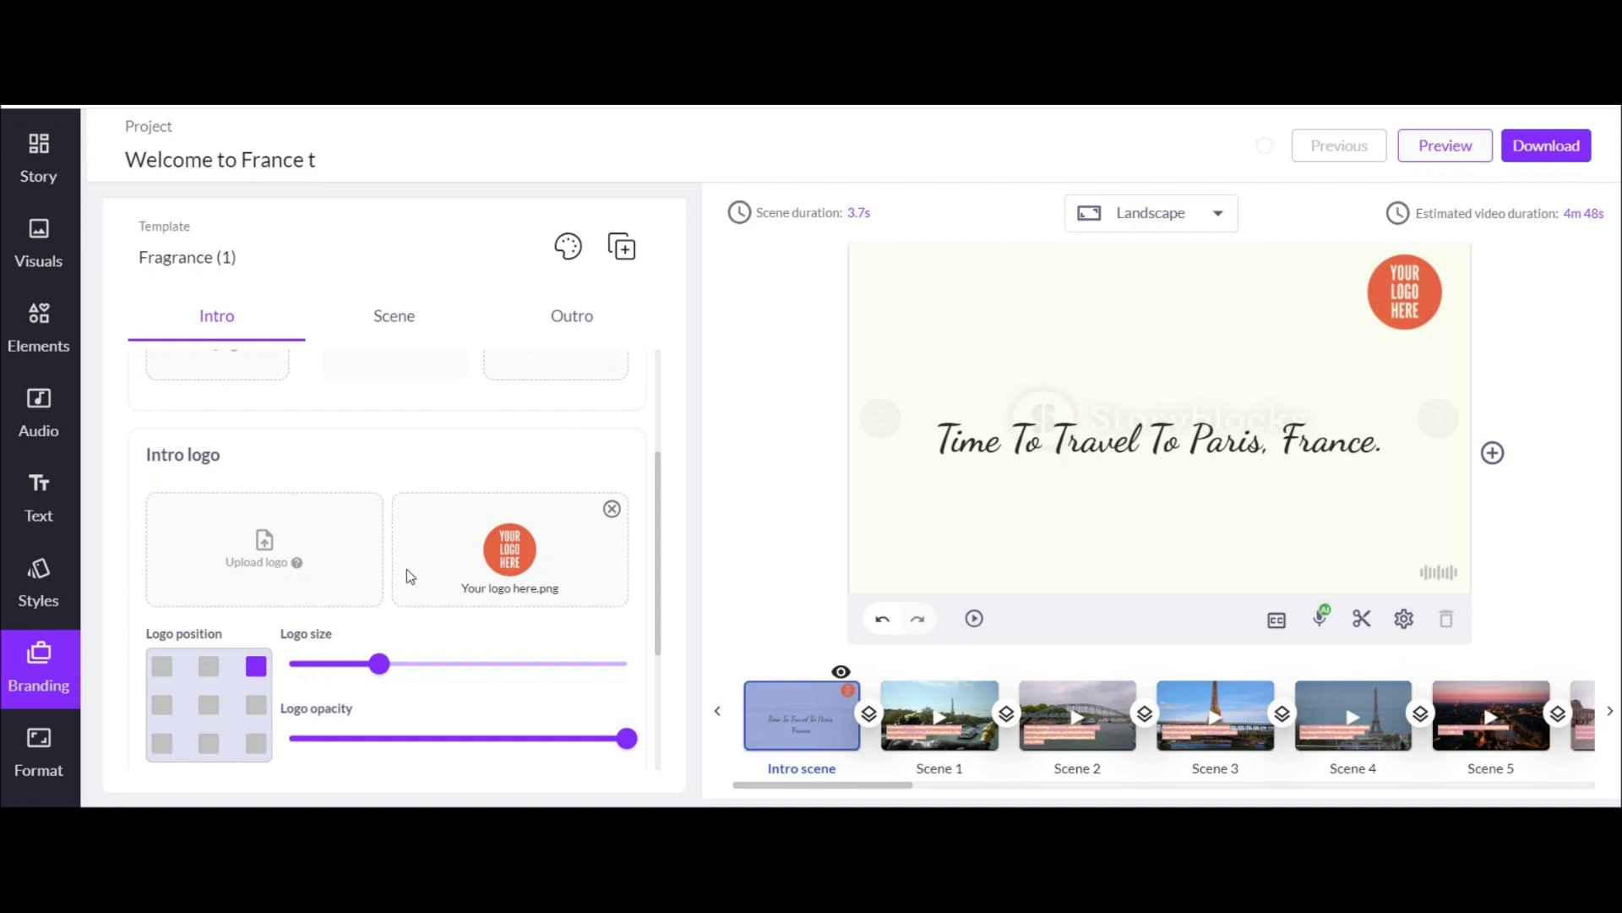
left_click(611, 509)
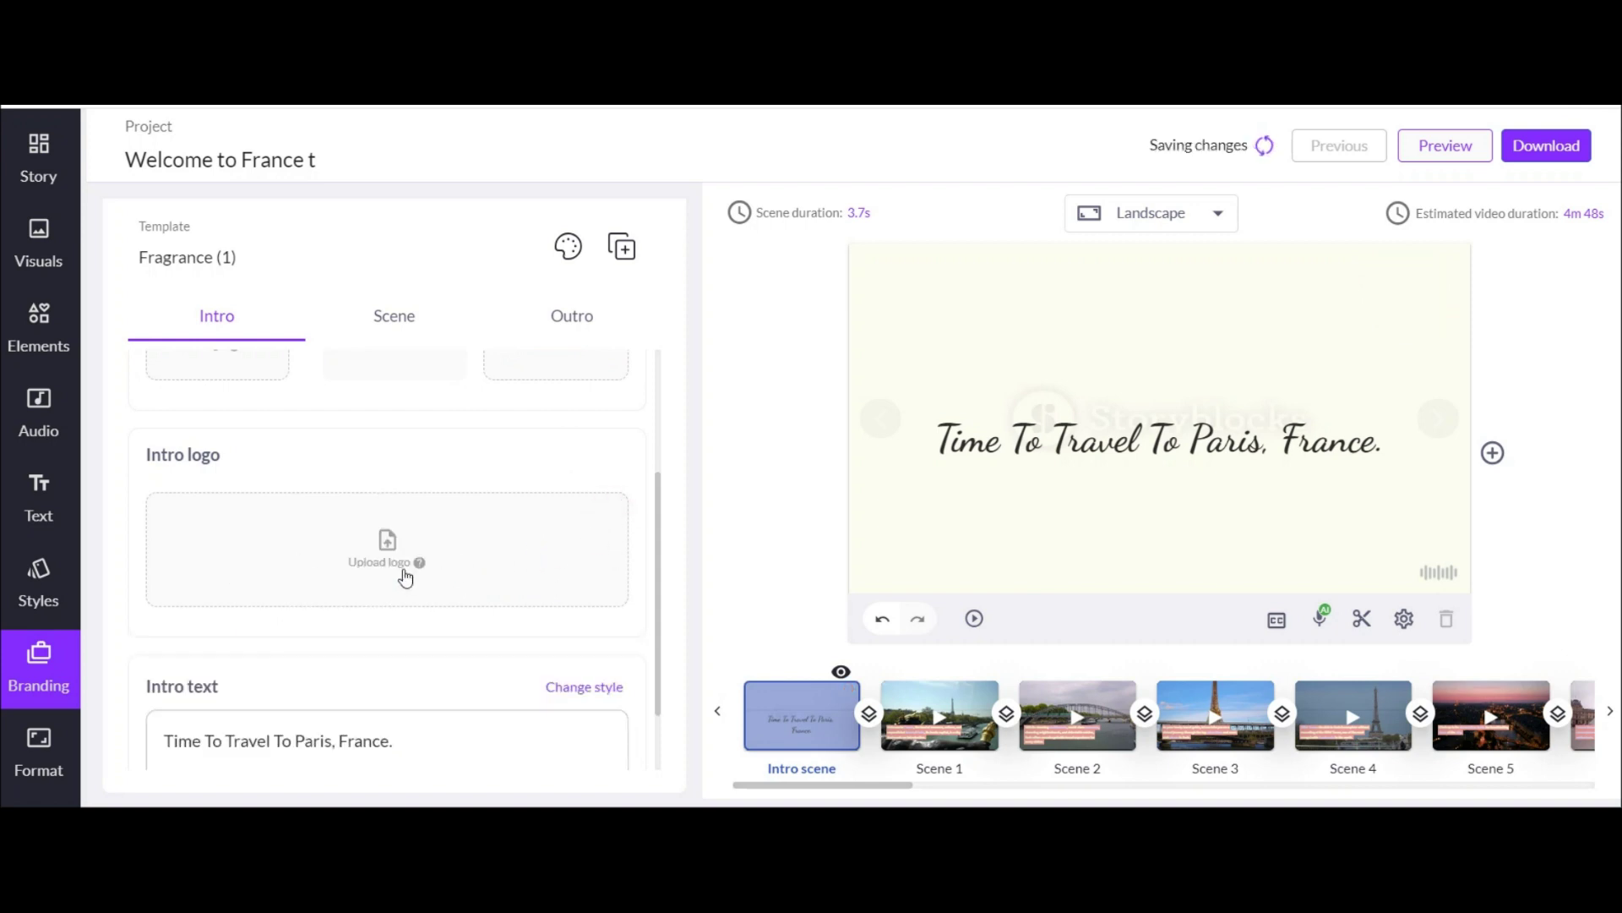
scroll(335, 507, "up", 3)
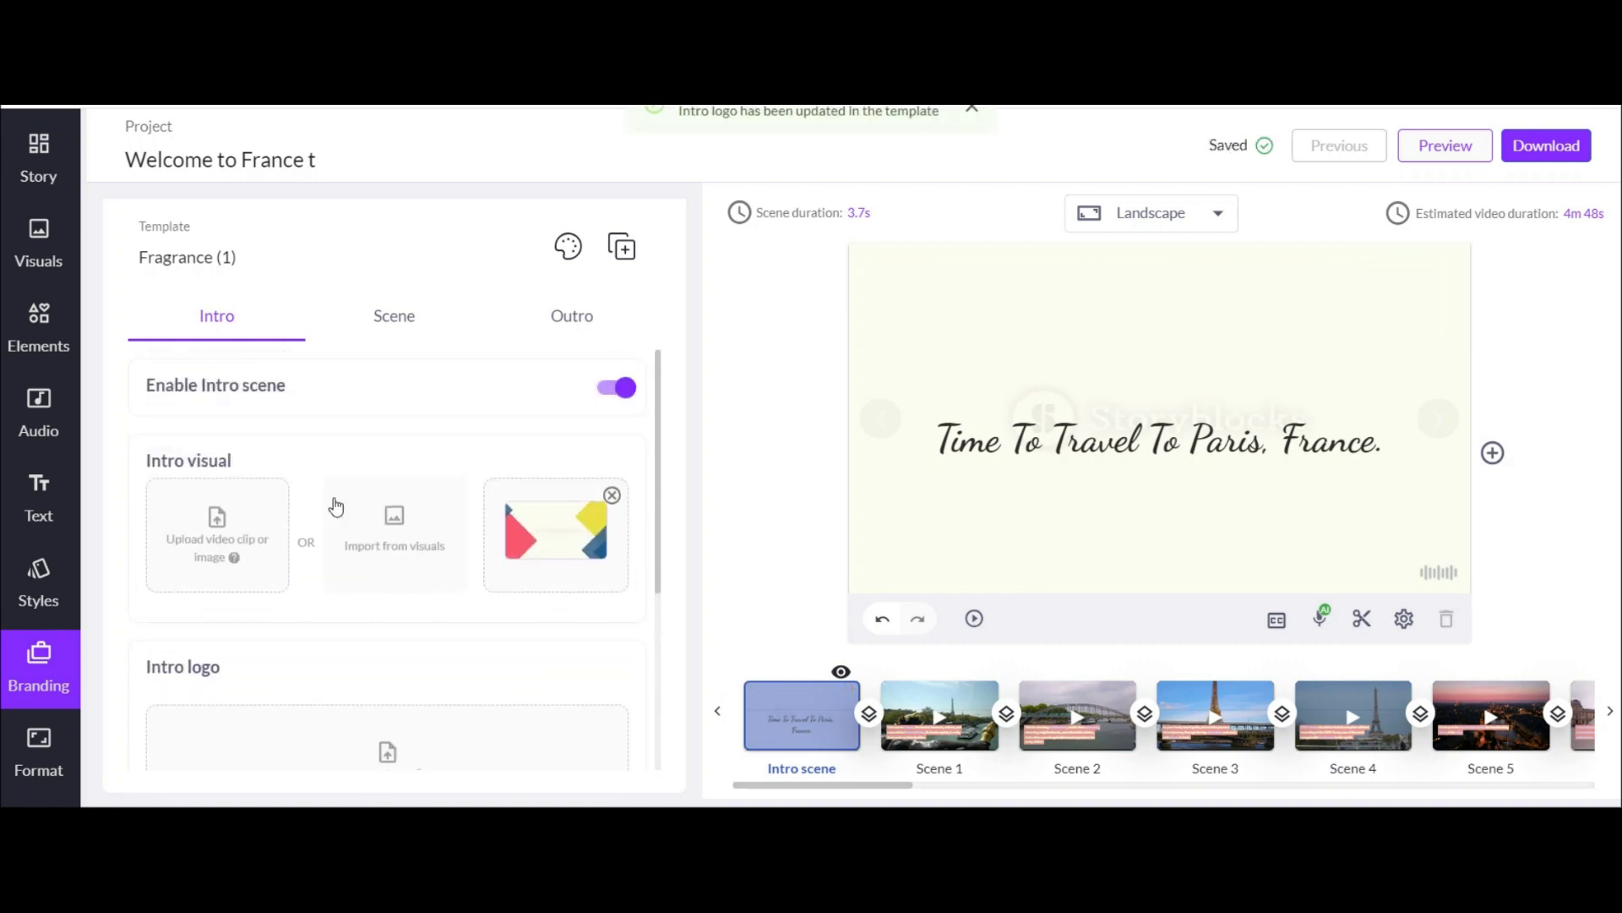
- Enable the outro scene and set its 'Thanks for watching!' title to Dancing Script
left_click(586, 316)
left_click_drag(855, 783, 1538, 784)
left_click(612, 390)
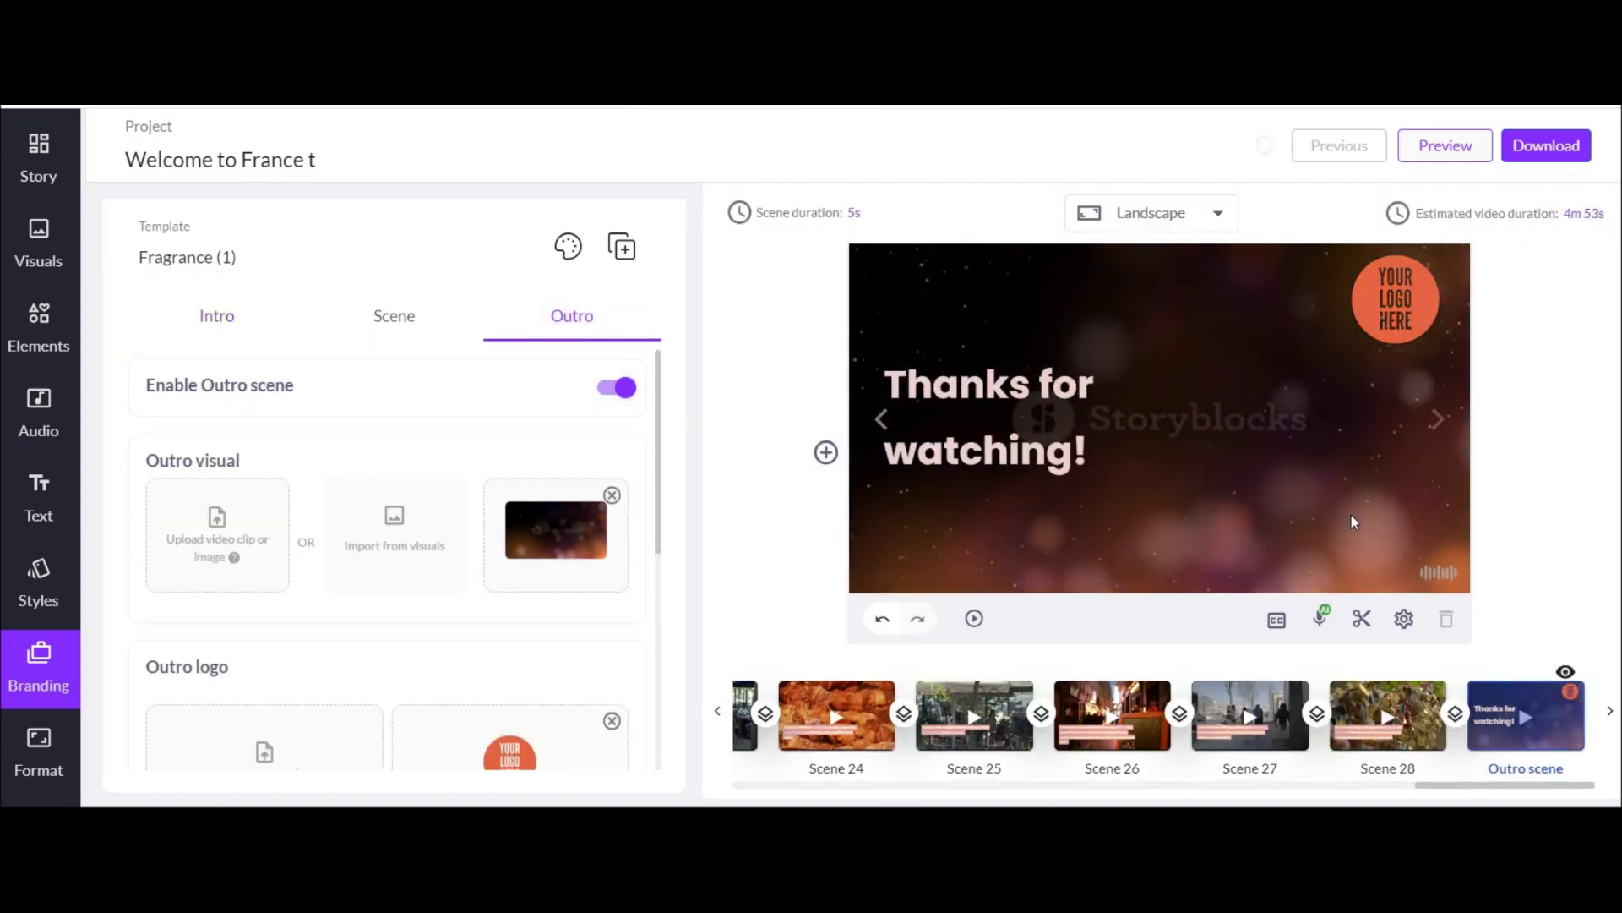
scroll(561, 645, "down", 1)
left_click(1018, 435)
left_click(781, 205)
left_click(772, 446)
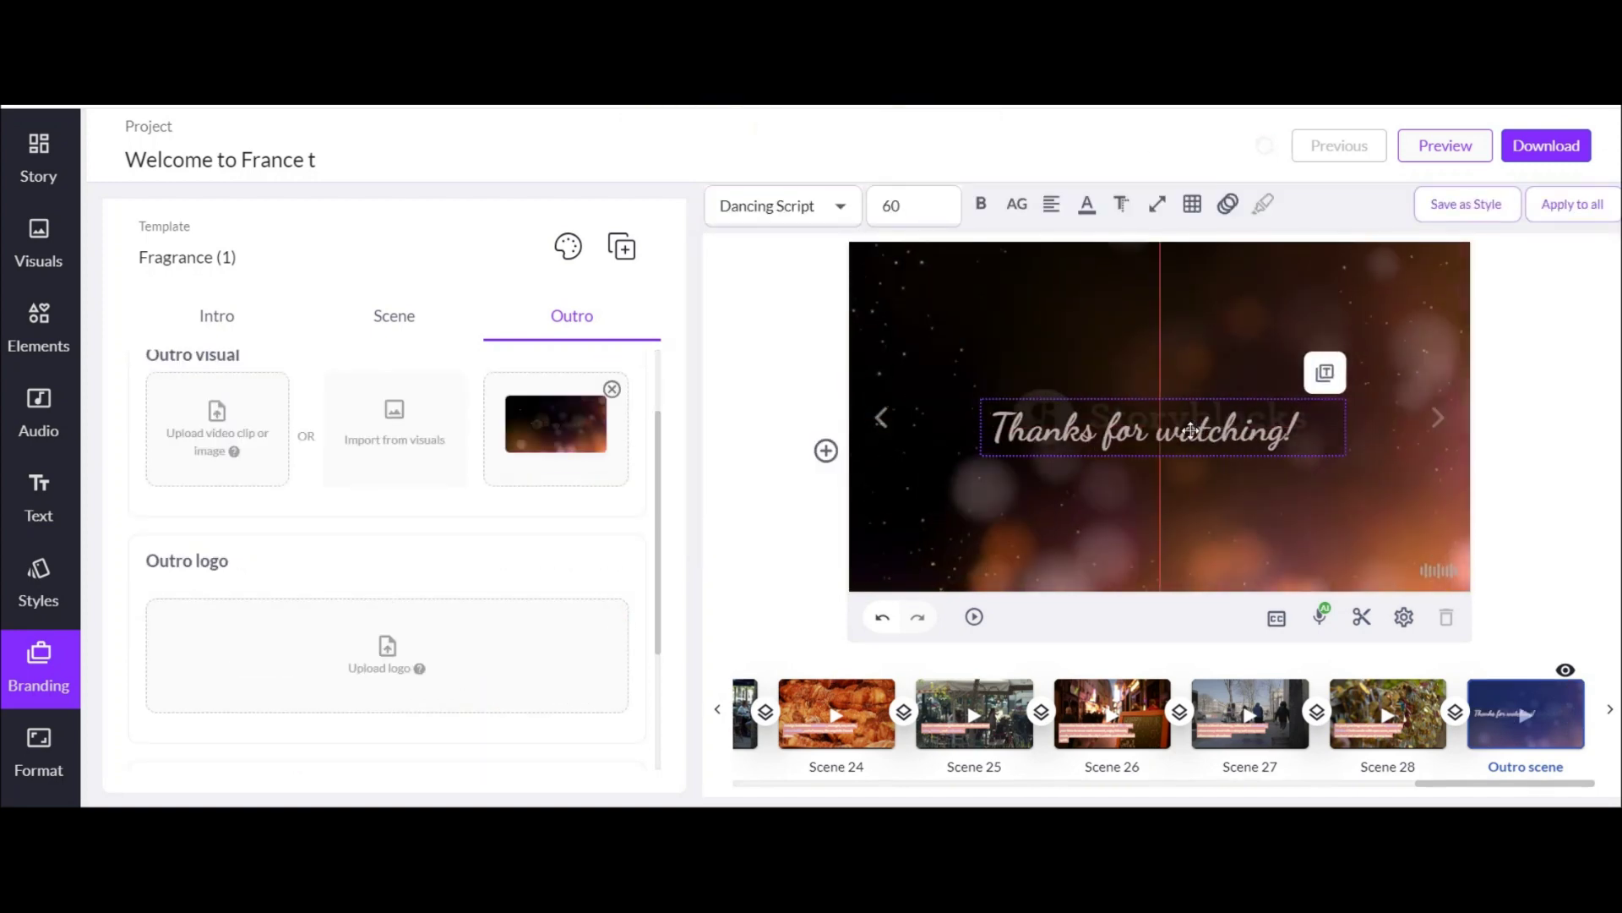
- Give the outro a solid black texture background and return to the Story script view
scroll(578, 438, "down", 2)
scroll(561, 524, "up", 2)
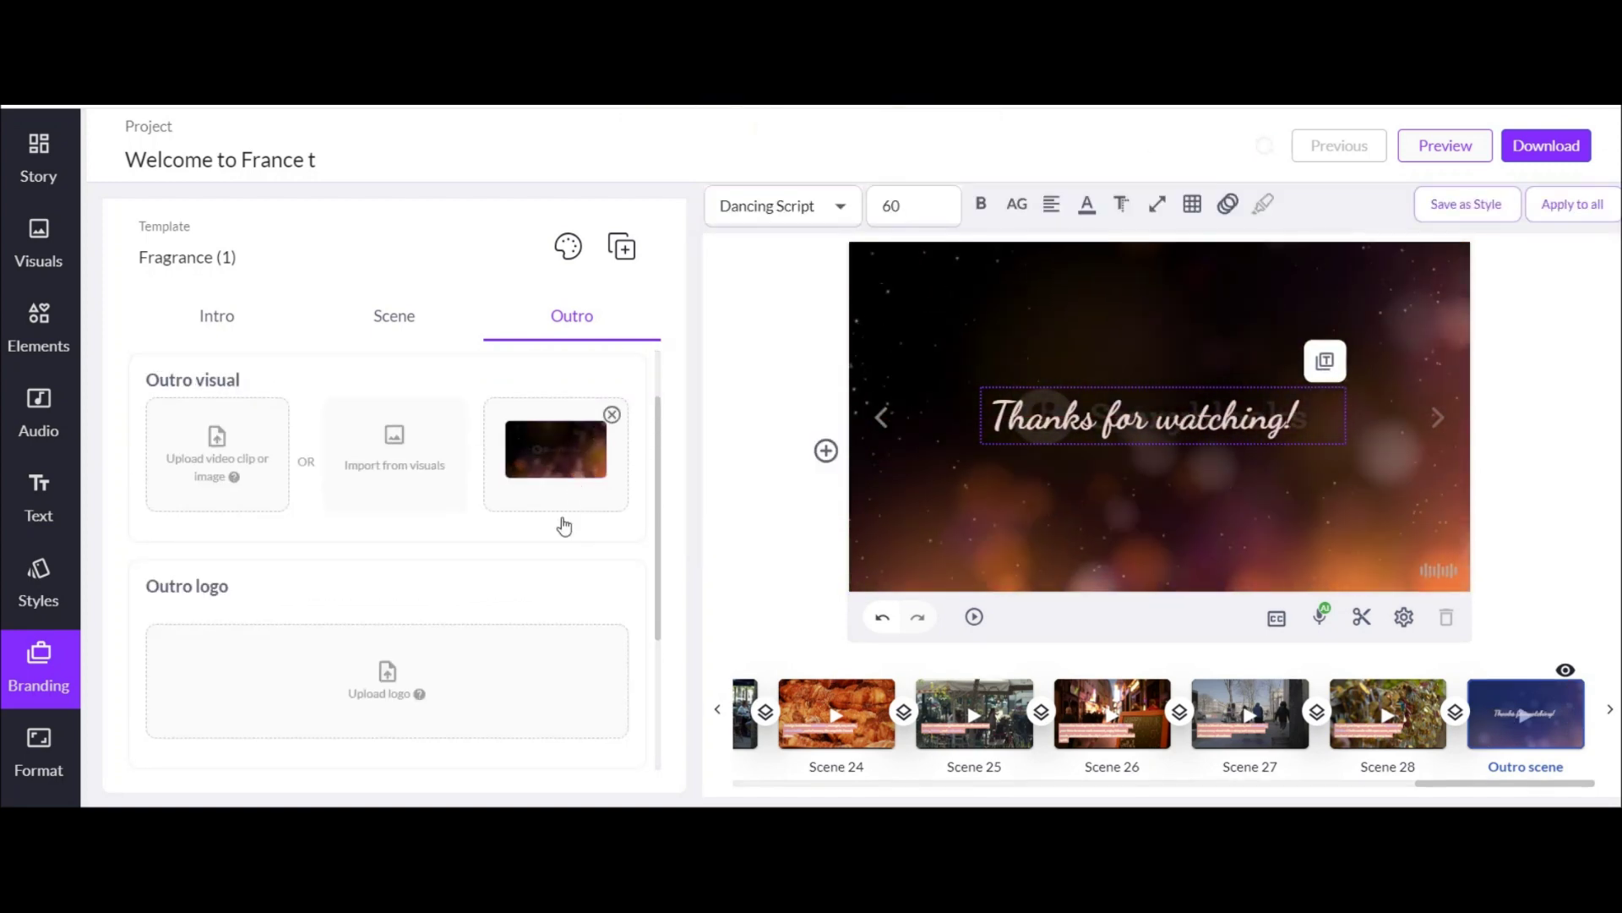
scroll(540, 520, "up", 1)
left_click(525, 514)
left_click(432, 535)
left_click(209, 222)
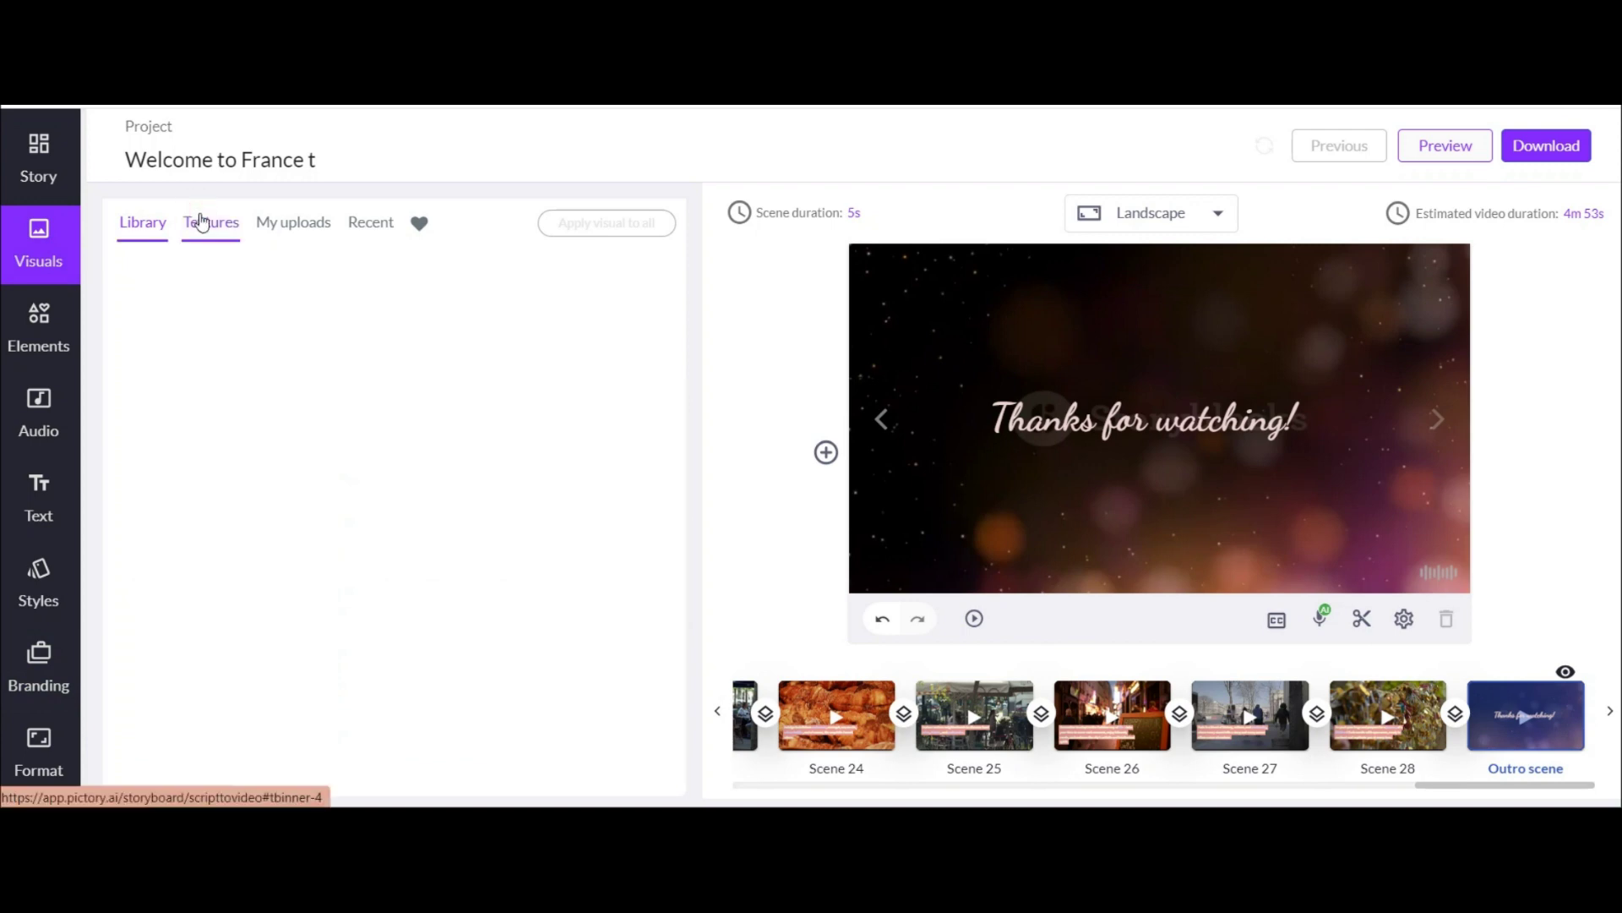
scroll(502, 442, "down", 1)
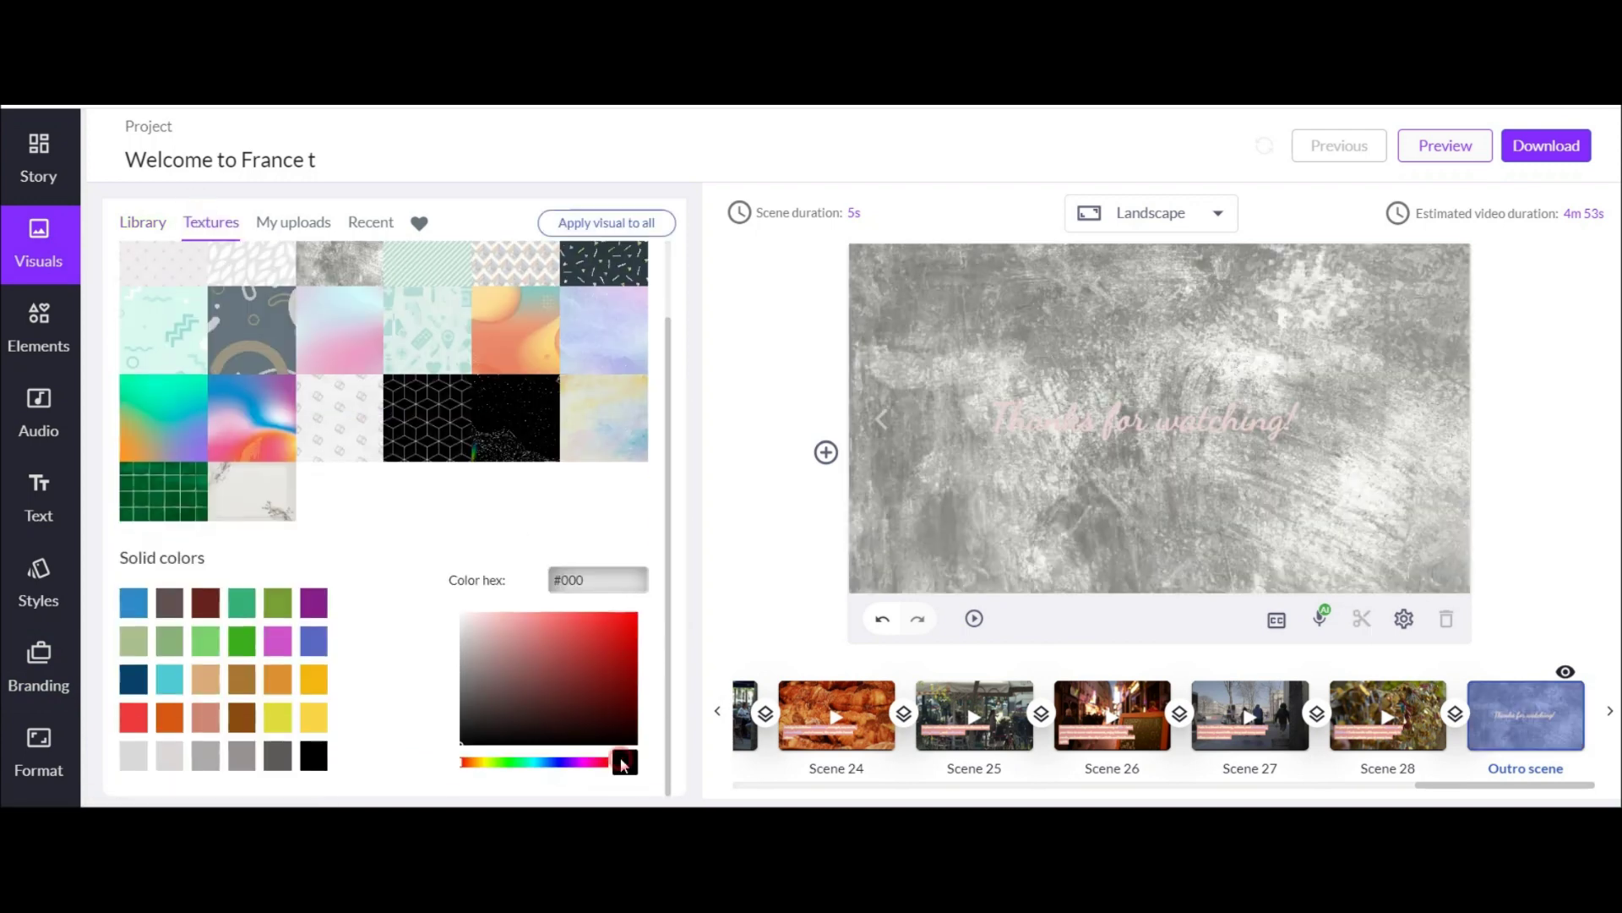
left_click(471, 742)
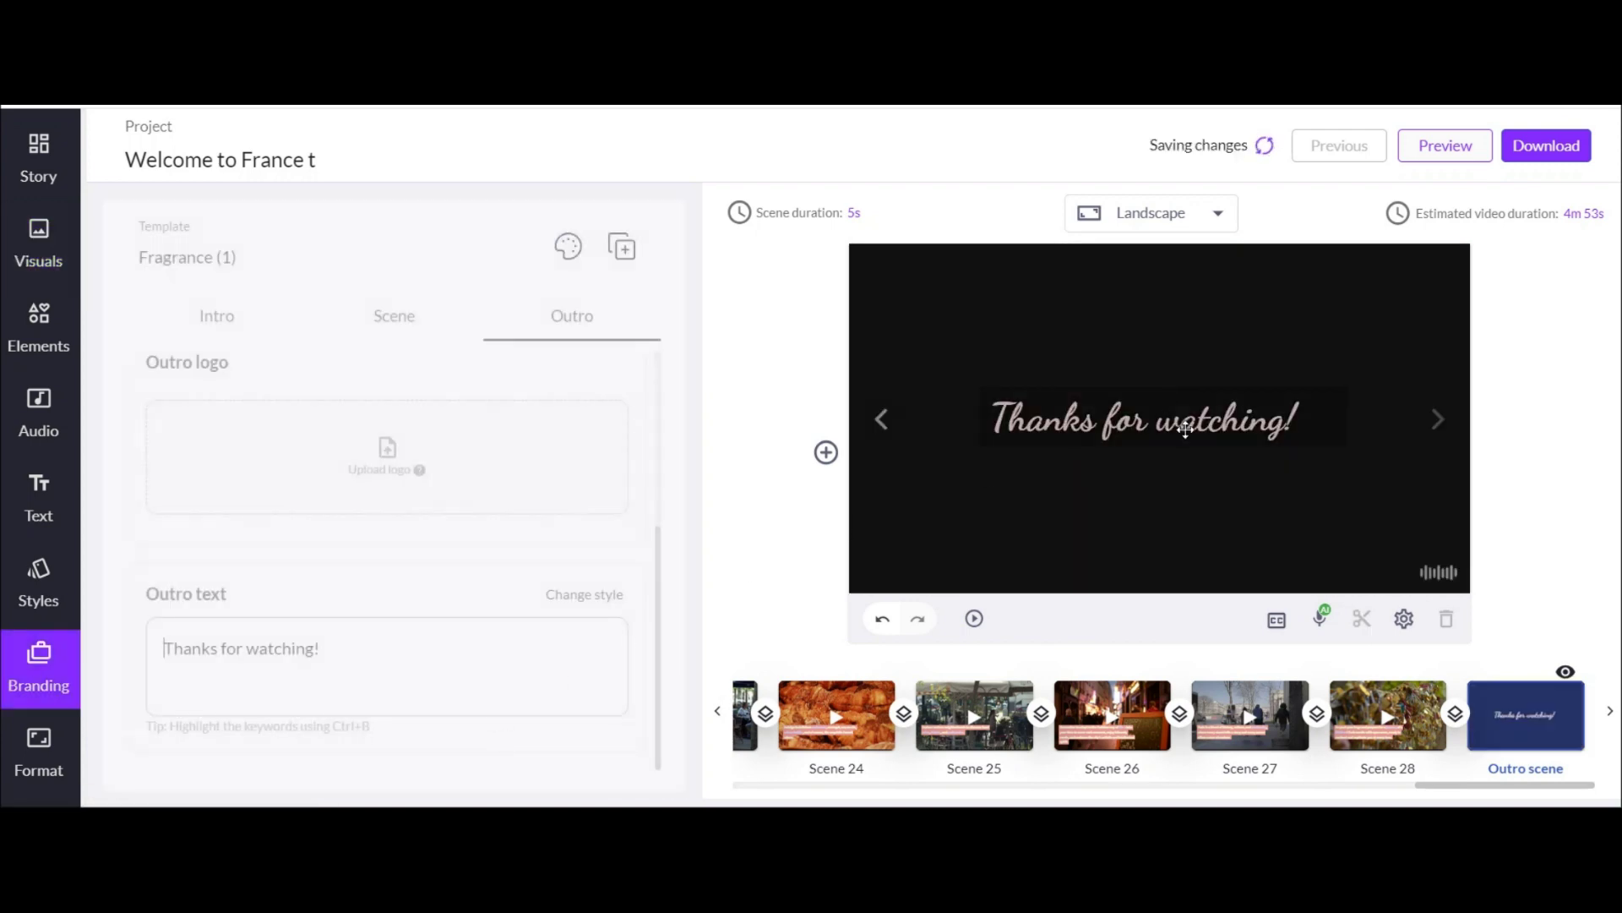
left_click(1224, 439)
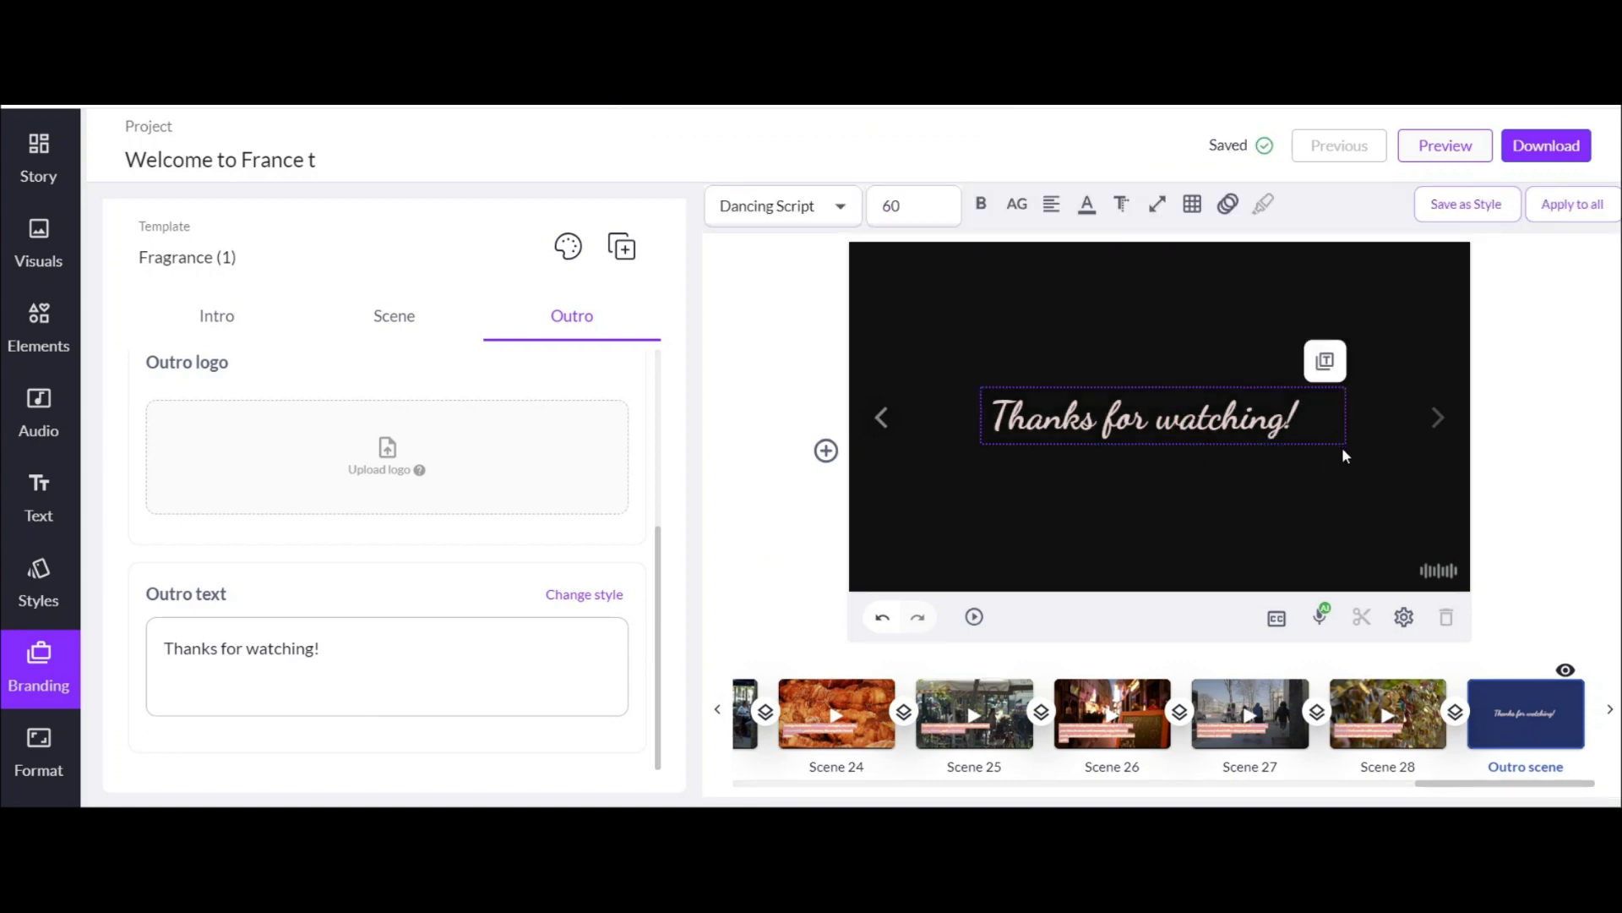
left_click(1064, 547)
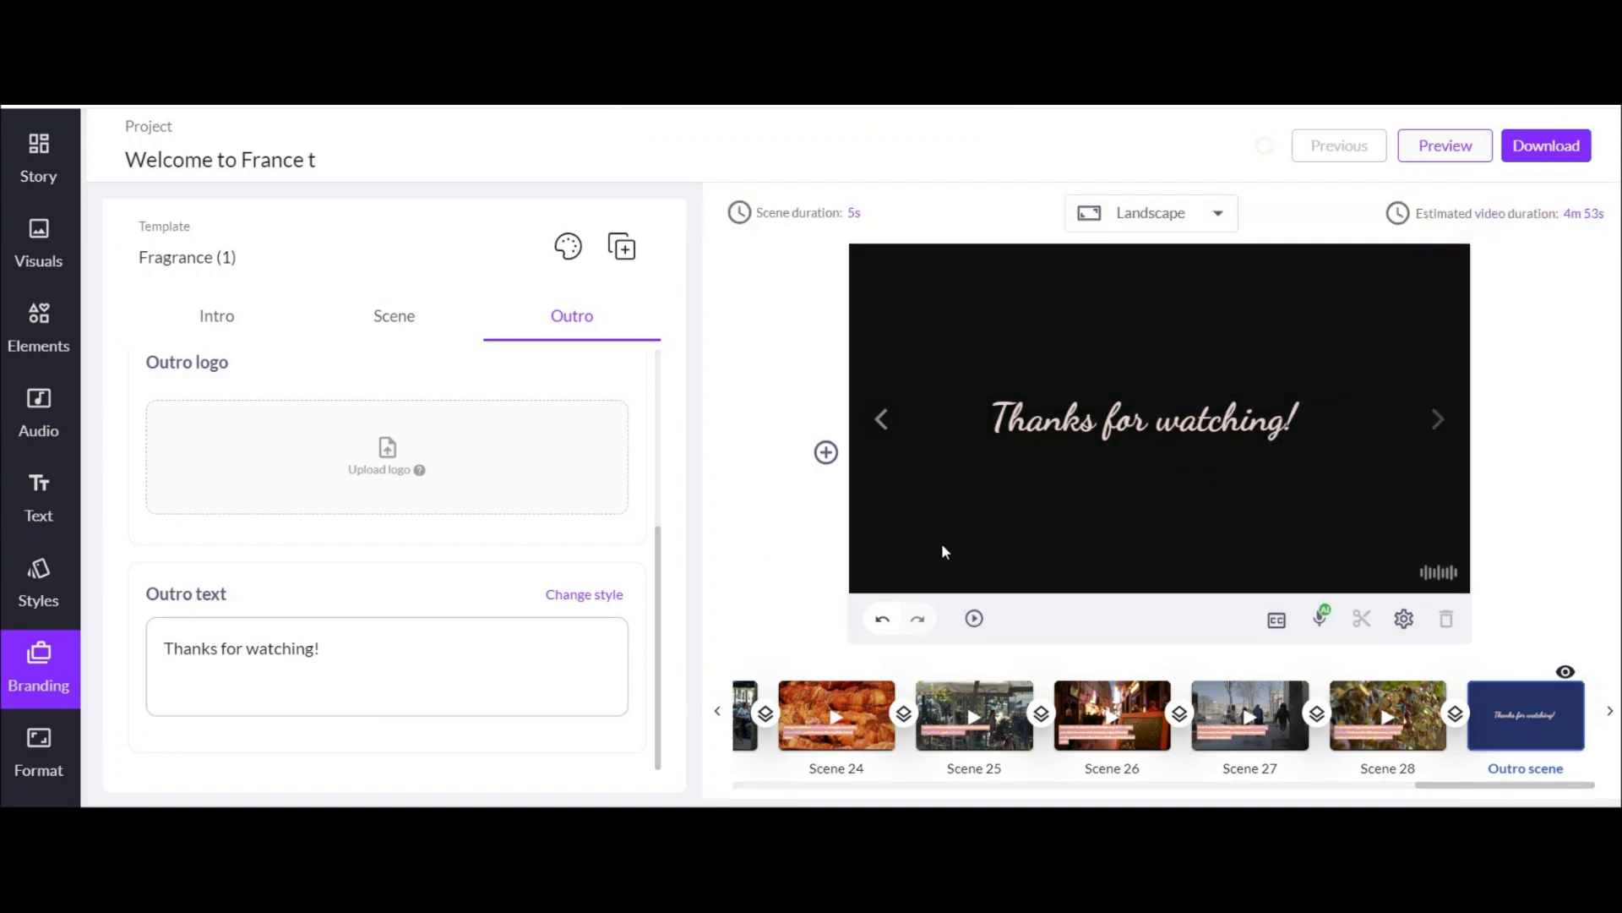
left_click(33, 165)
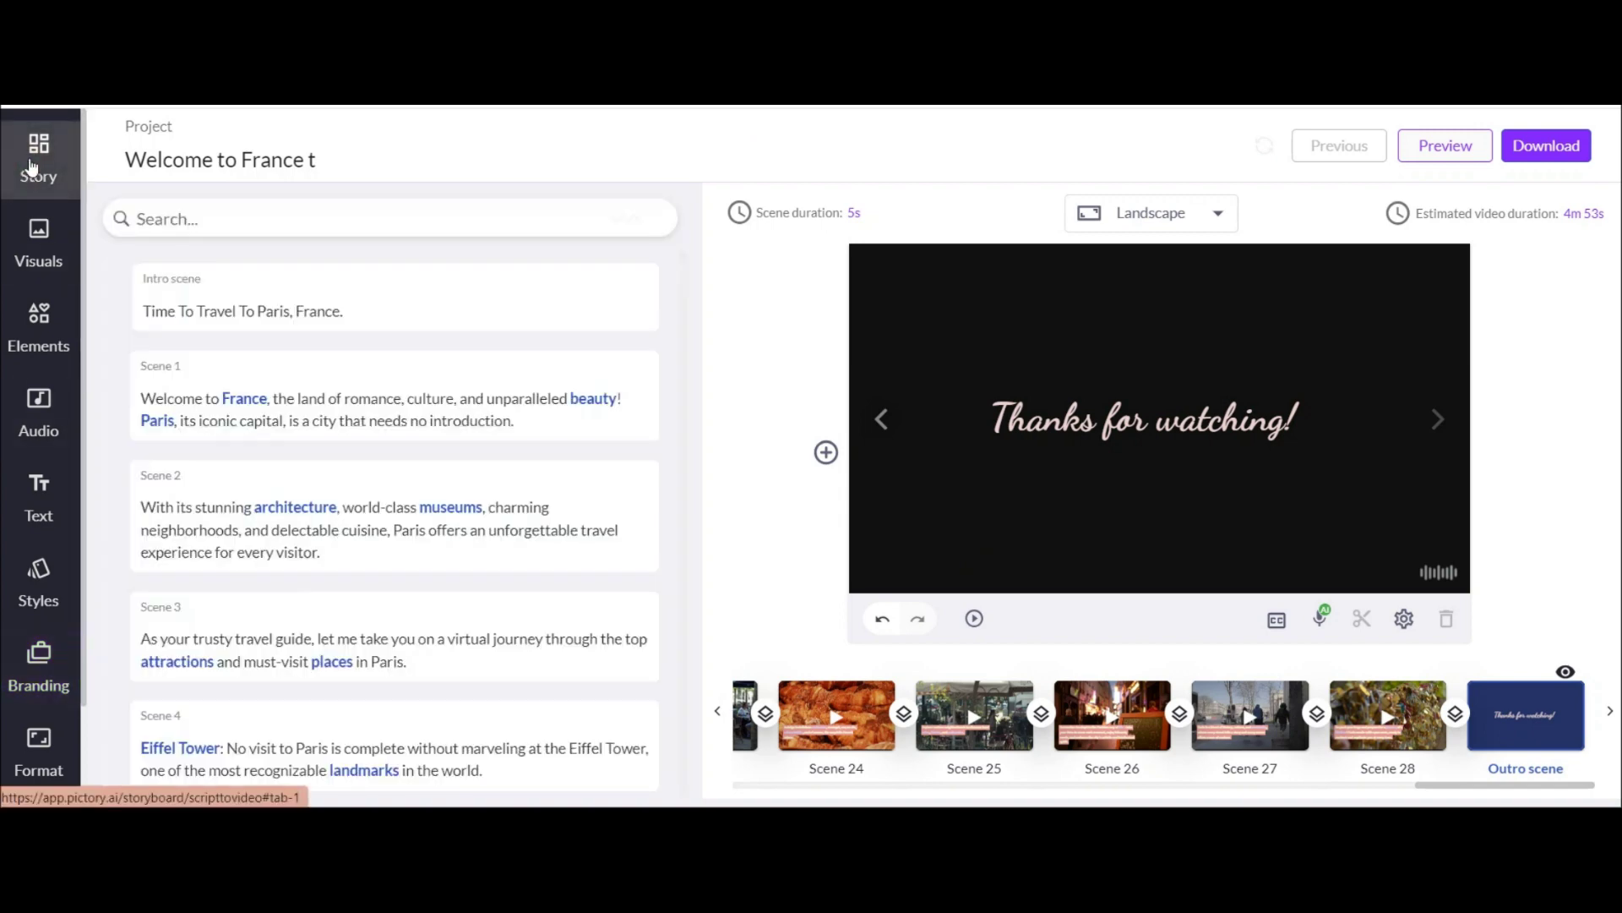
- Add a Circle Crop transition after the intro scene
scroll(42, 710, "down", 2)
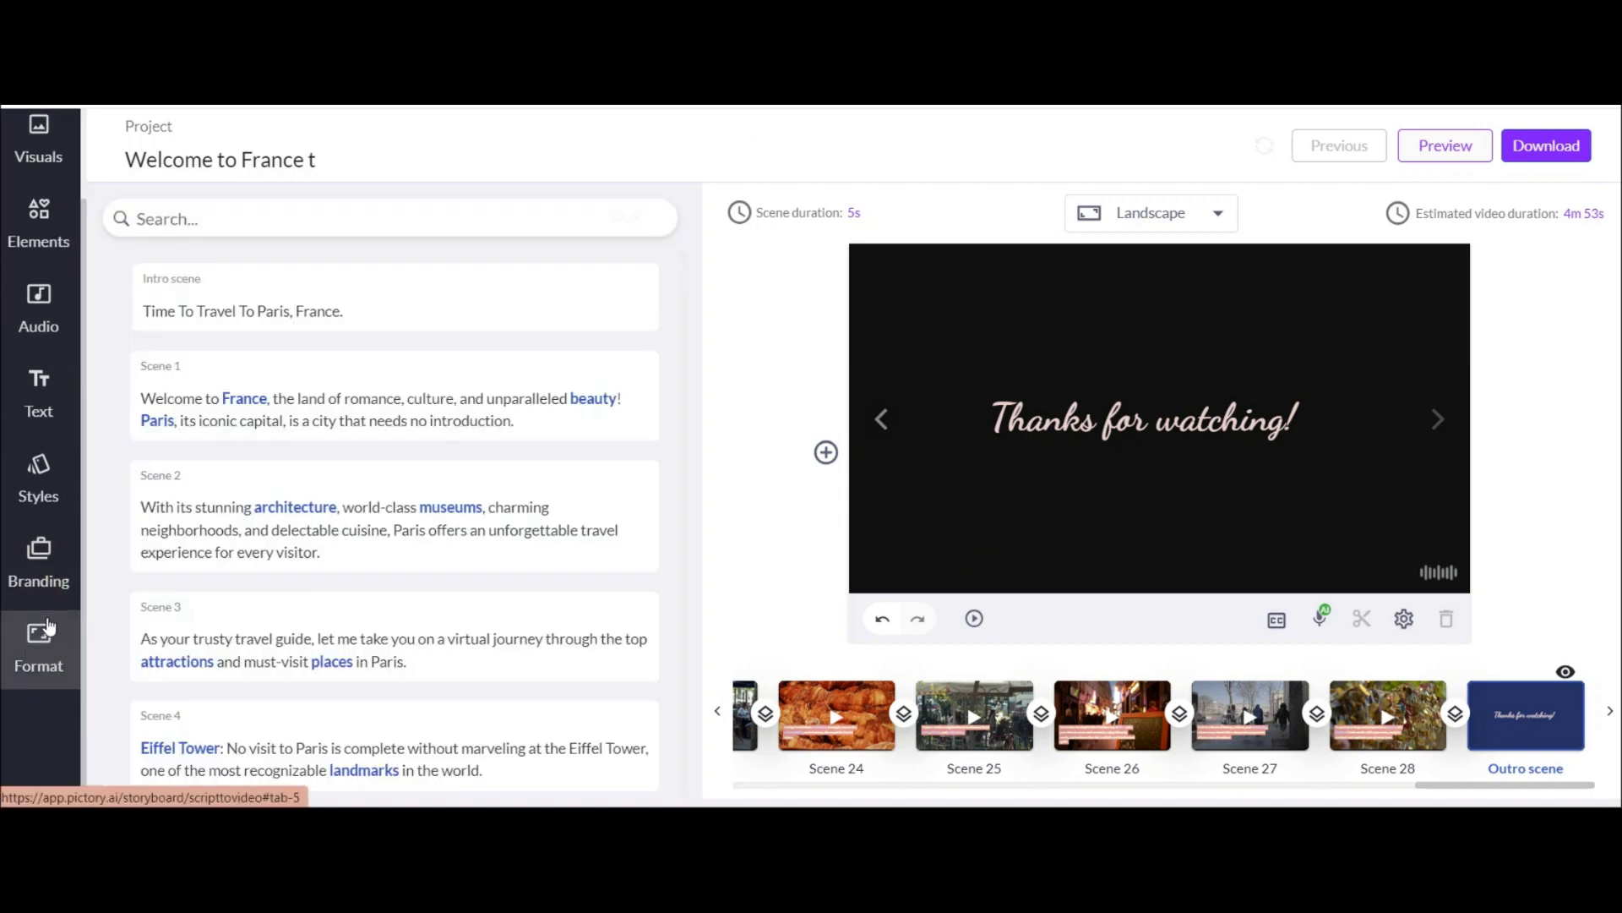
scroll(48, 626, "up", 2)
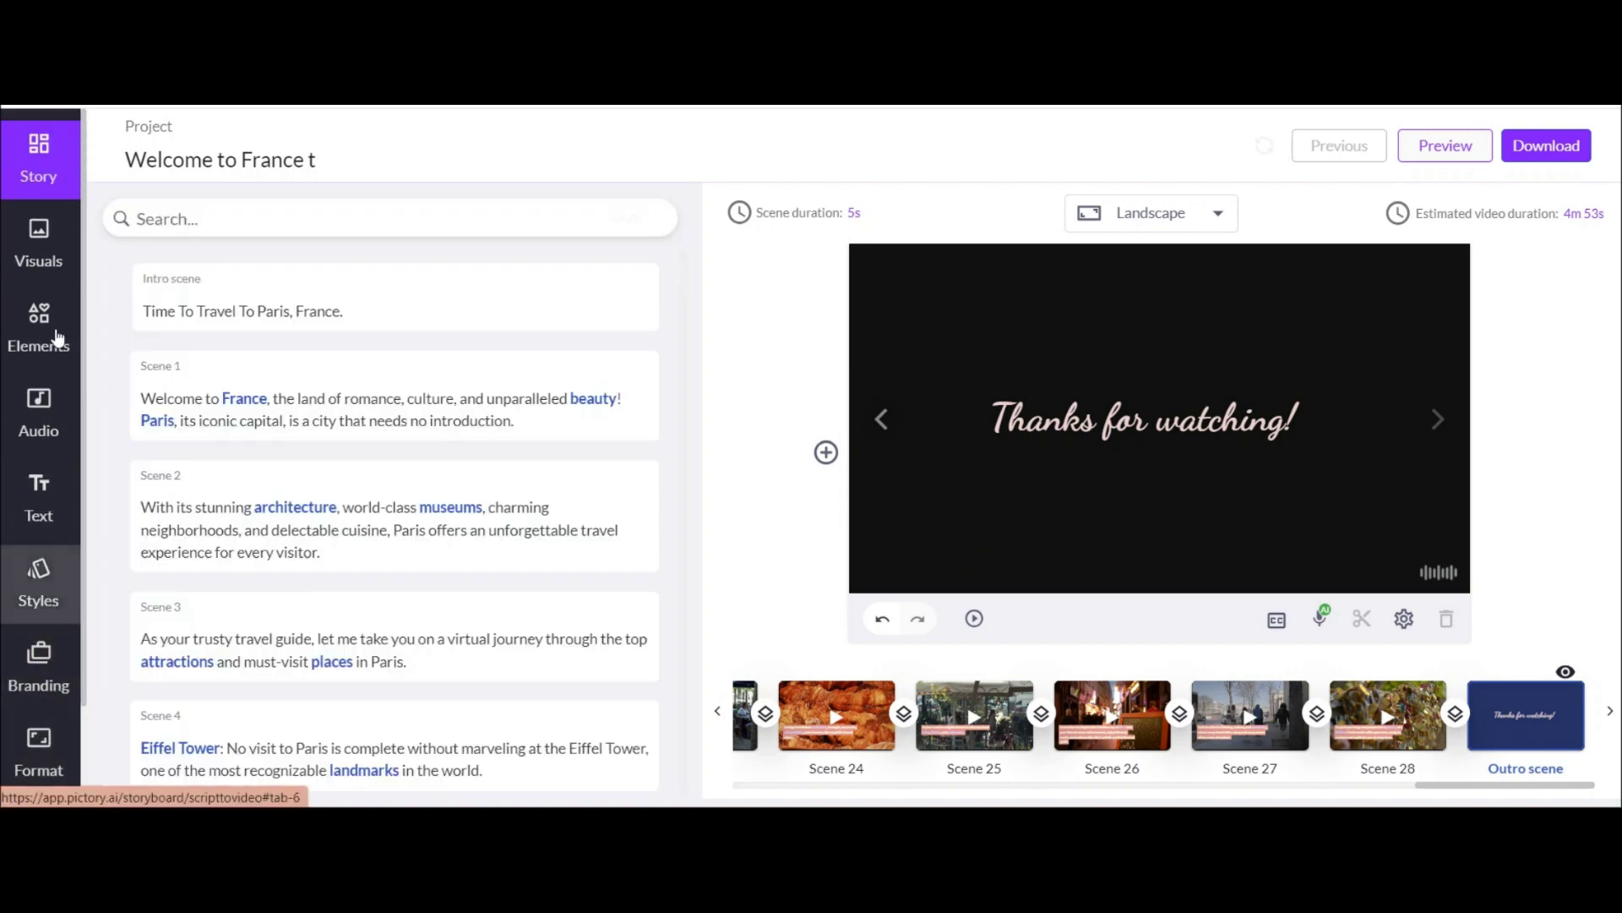
left_click(899, 786)
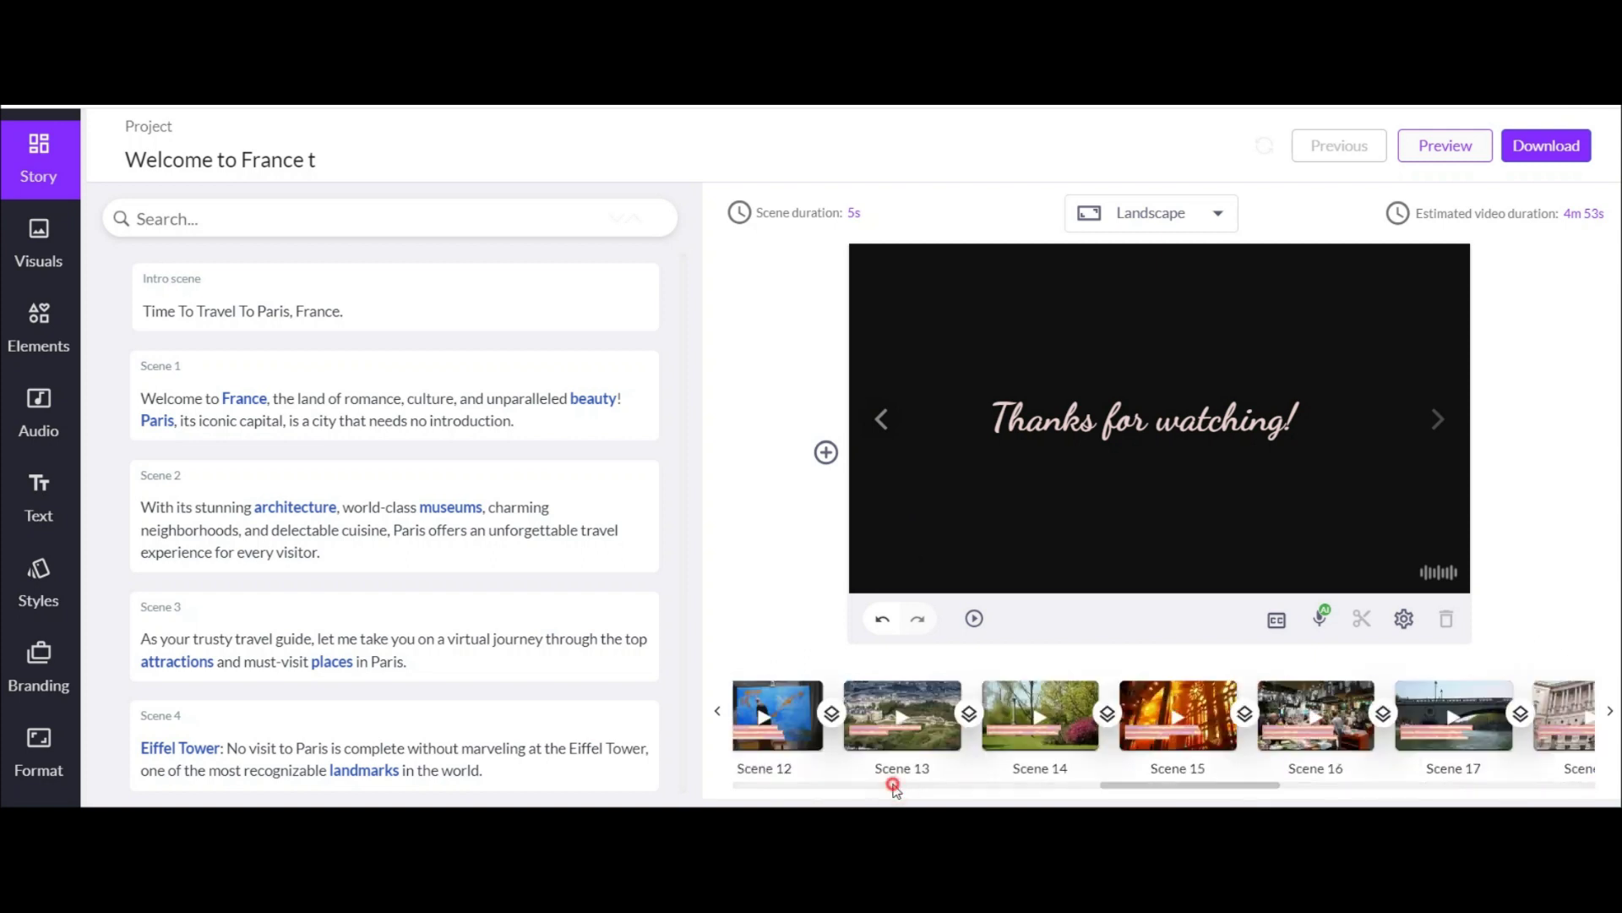
left_click_drag(885, 789, 818, 790)
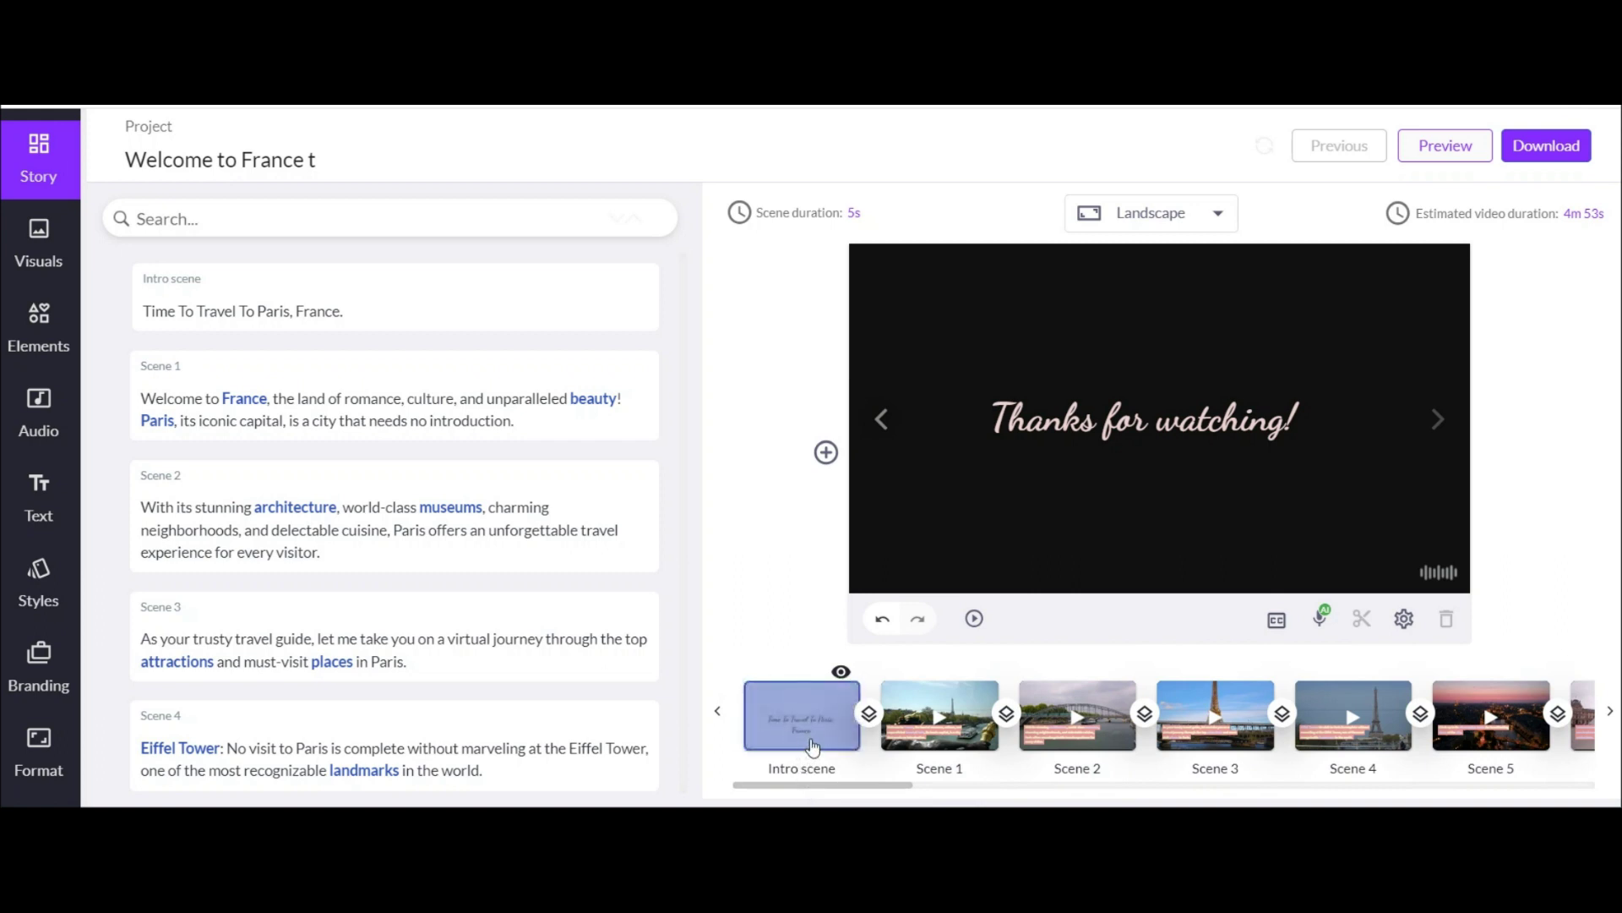
left_click(813, 747)
left_click(869, 715)
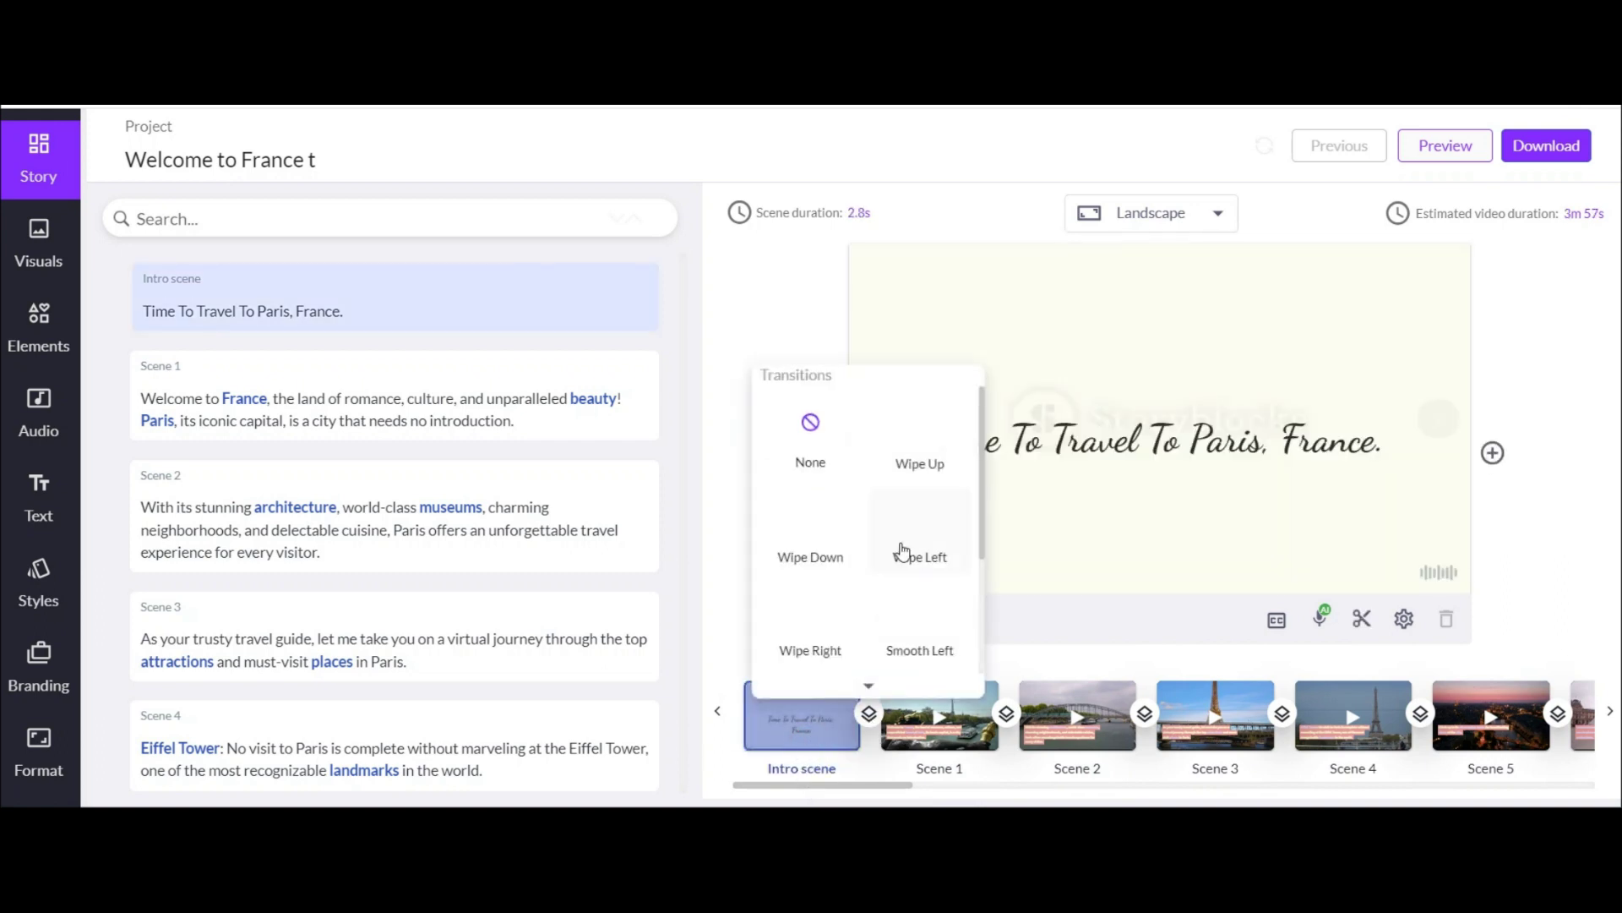
scroll(908, 541, "down", 3)
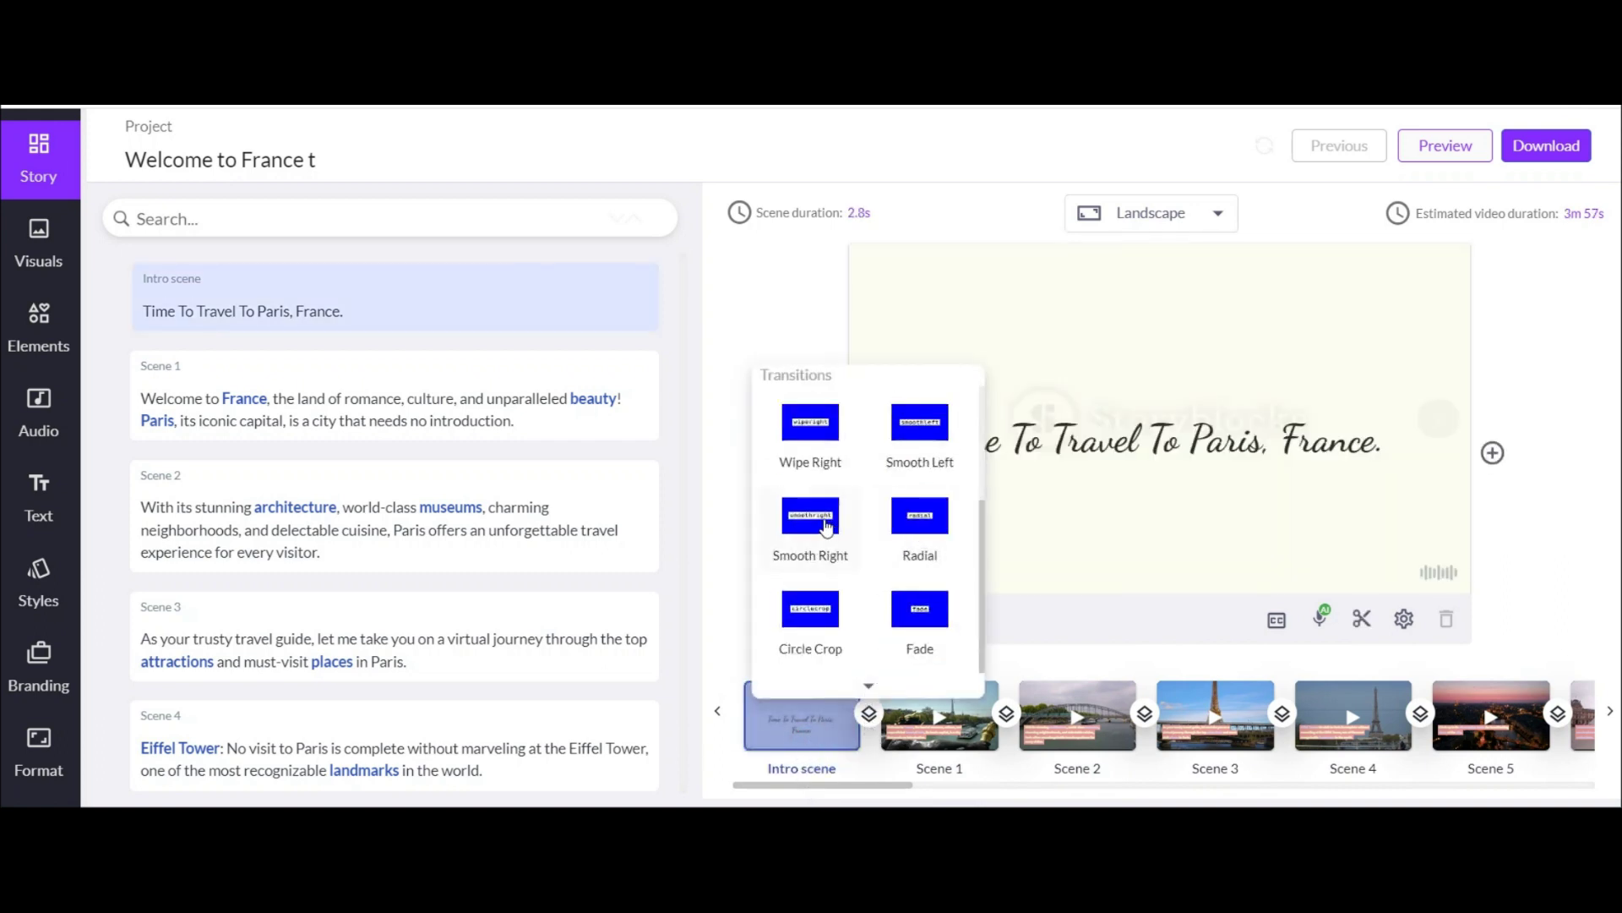
left_click(828, 618)
- Apply the Fade transition to Scene 1 and the entire video
left_click(1006, 716)
scroll(1048, 615, "down", 3)
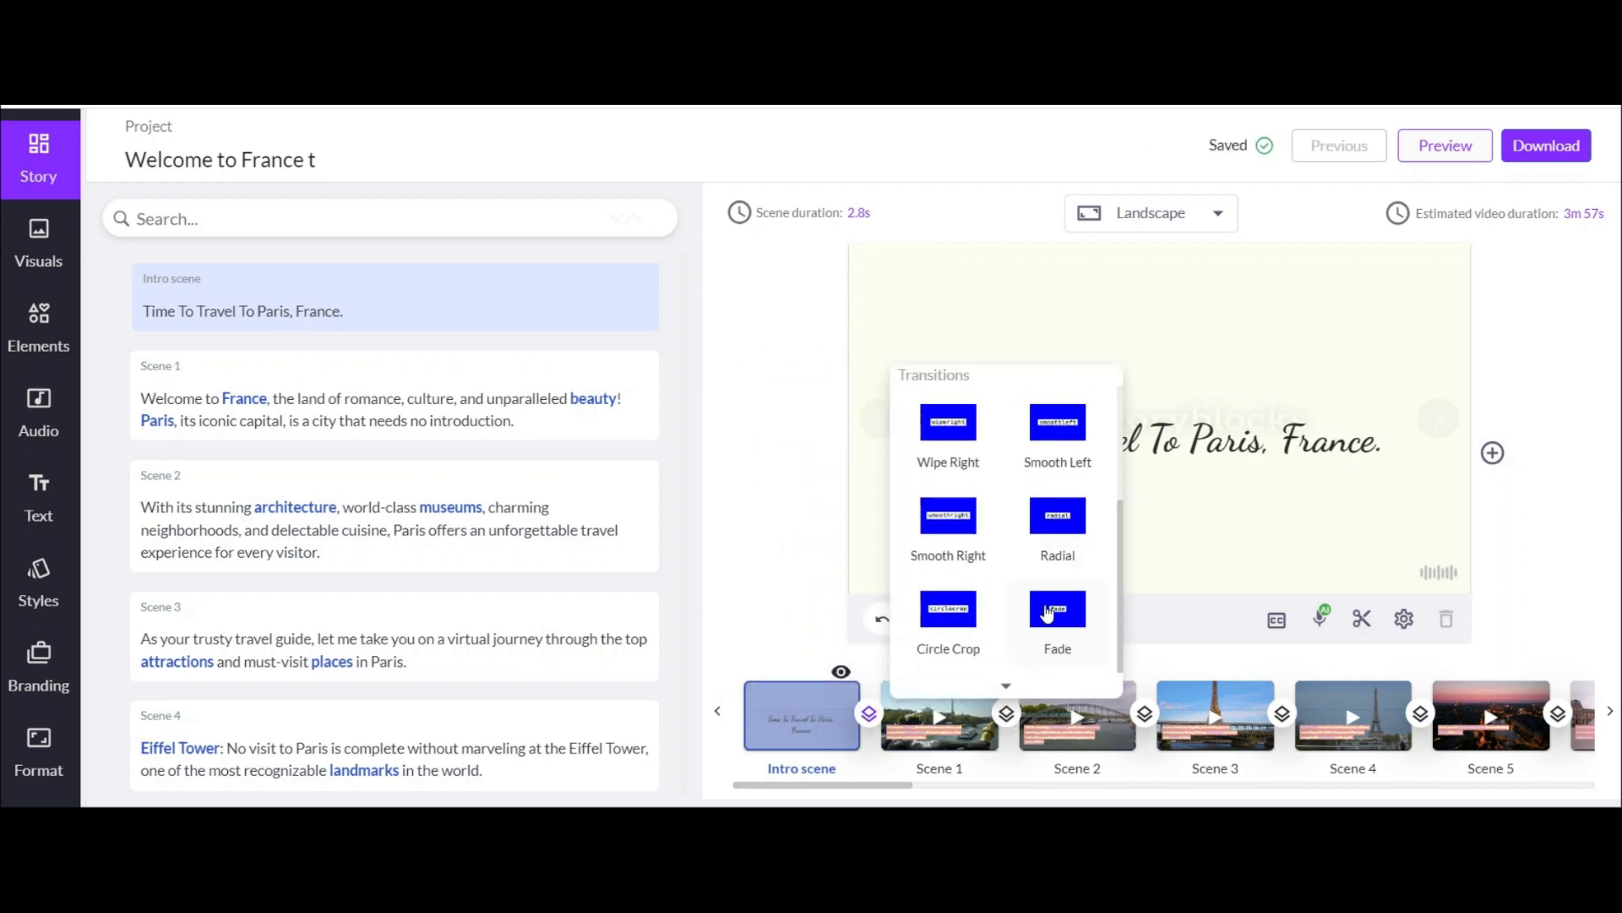
left_click(1055, 610)
mouse_move(1007, 714)
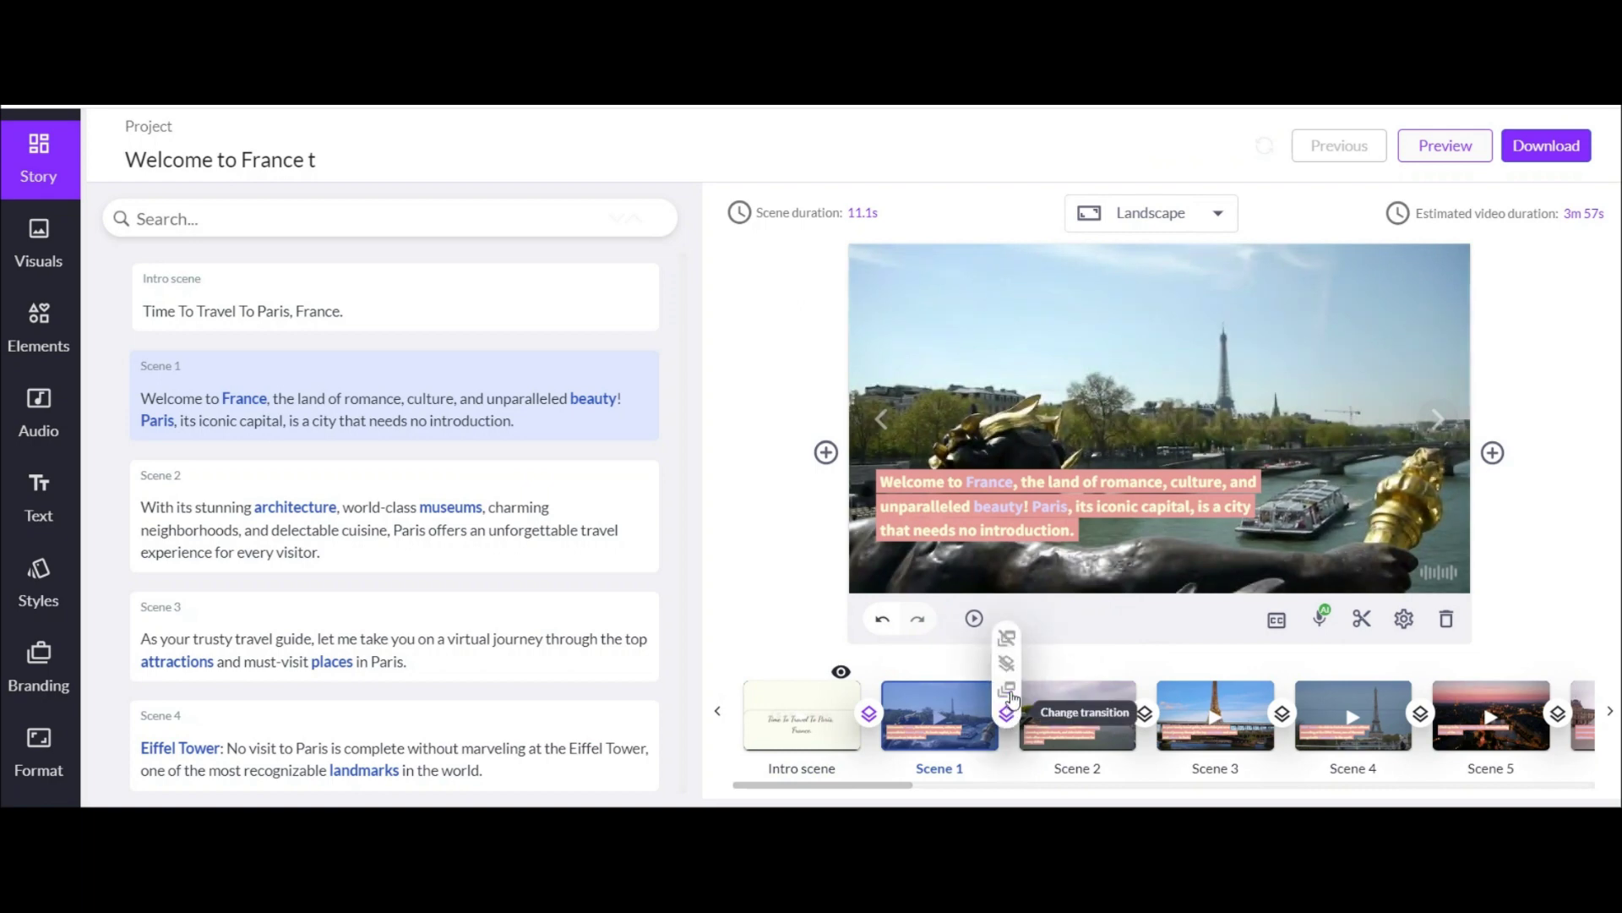
left_click(1009, 691)
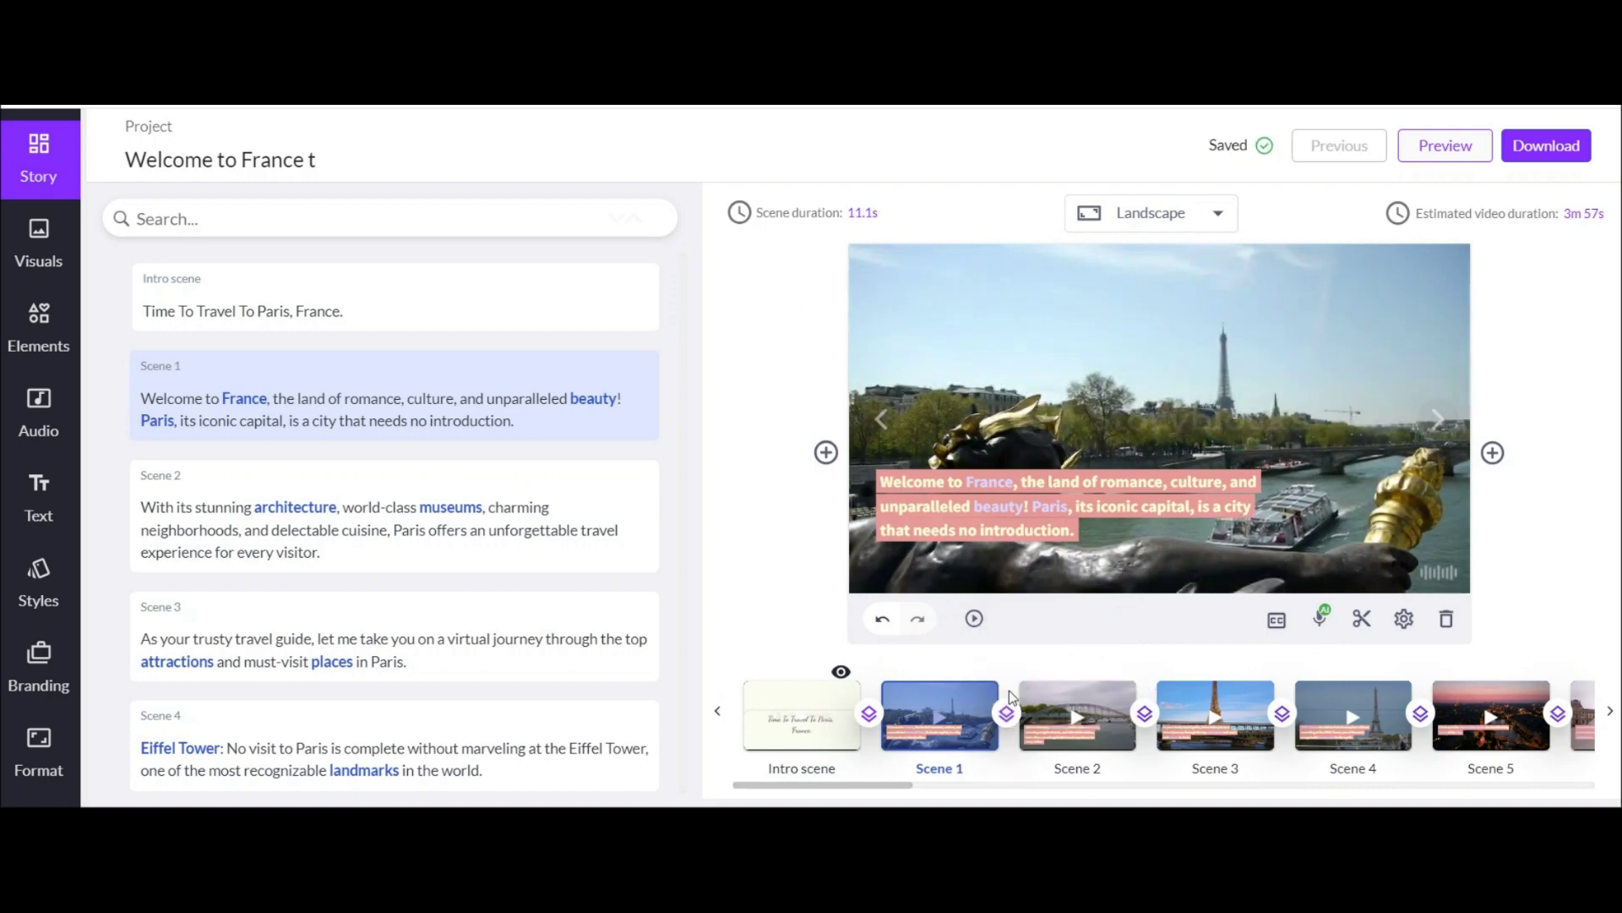
- Re-pick the intro's transition and set Circle Crop between Scene 28 and the Outro
left_click(870, 715)
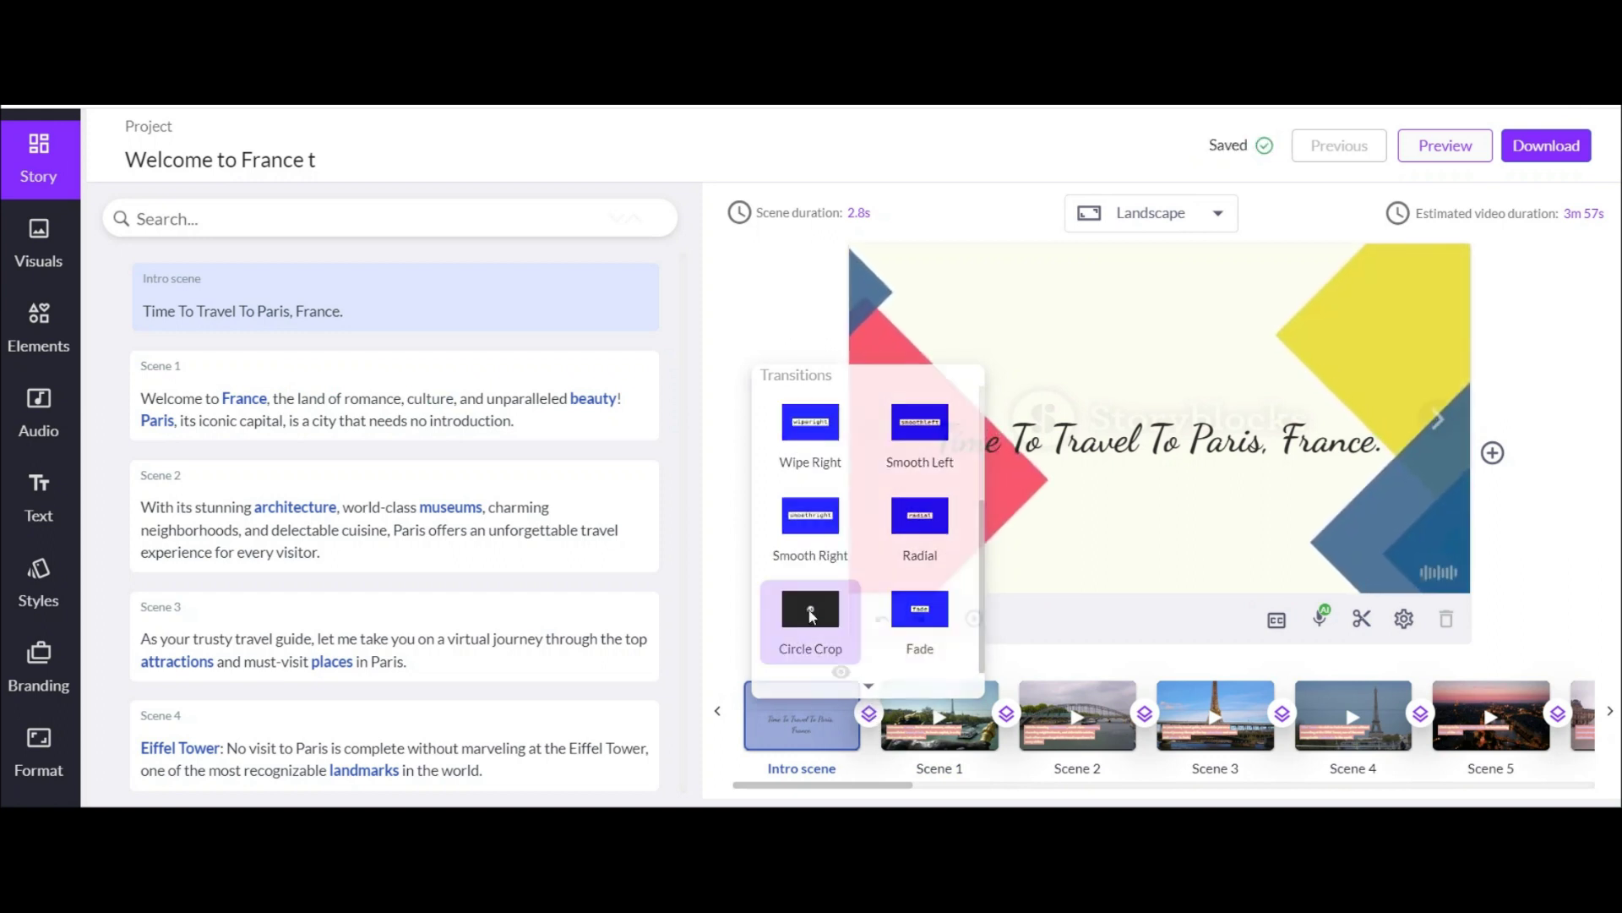
left_click(811, 624)
scroll(1098, 719, "right", 15)
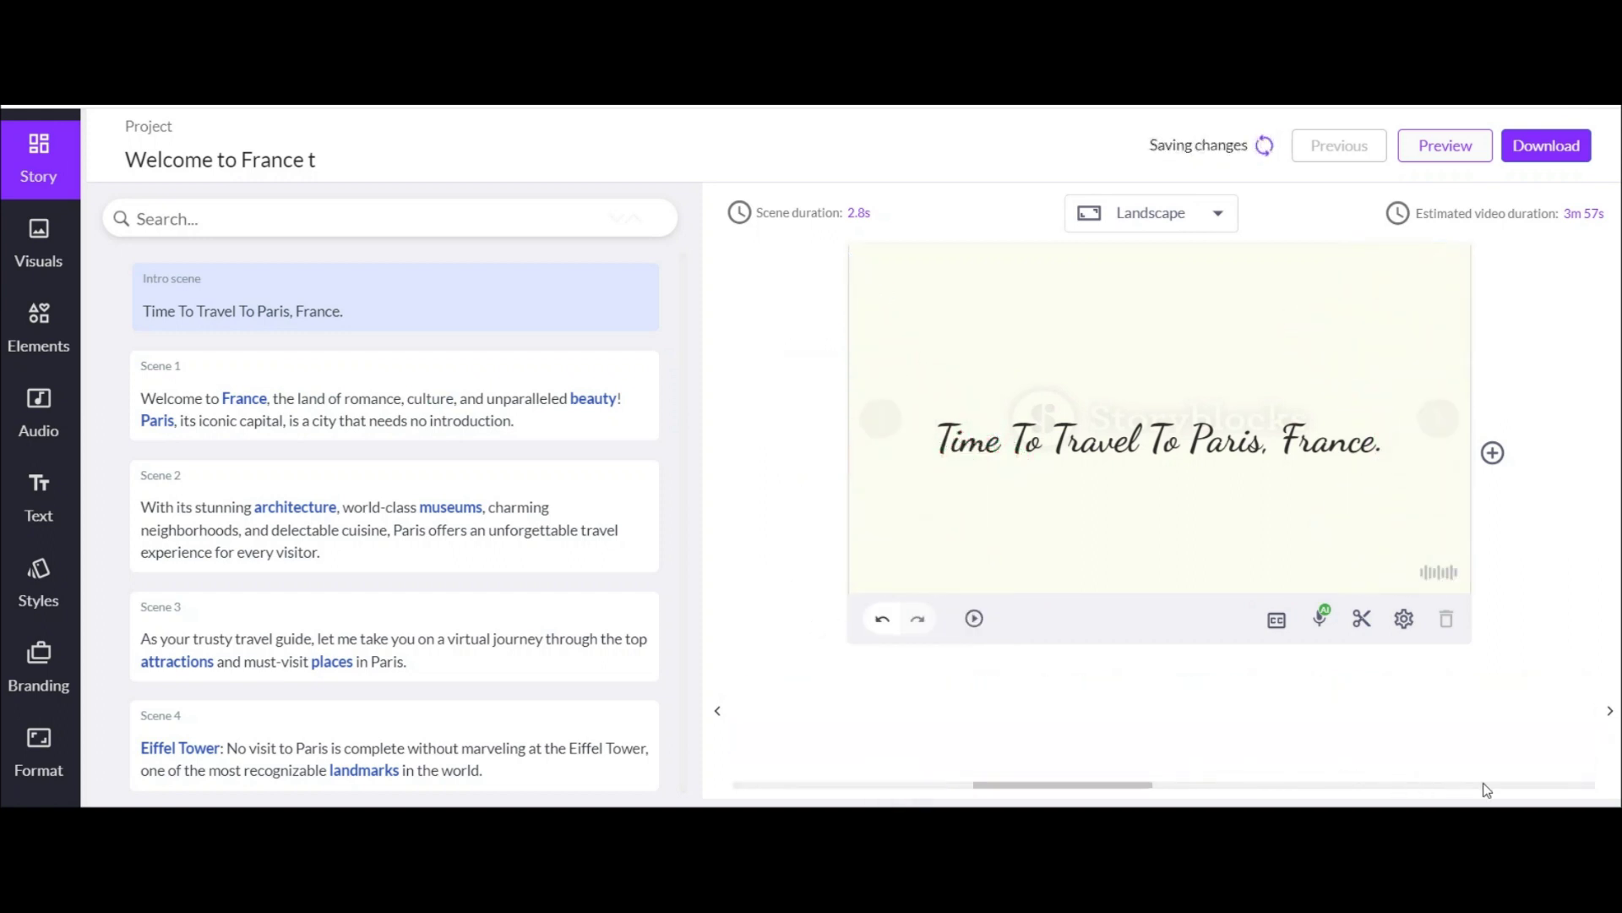
left_click(1457, 715)
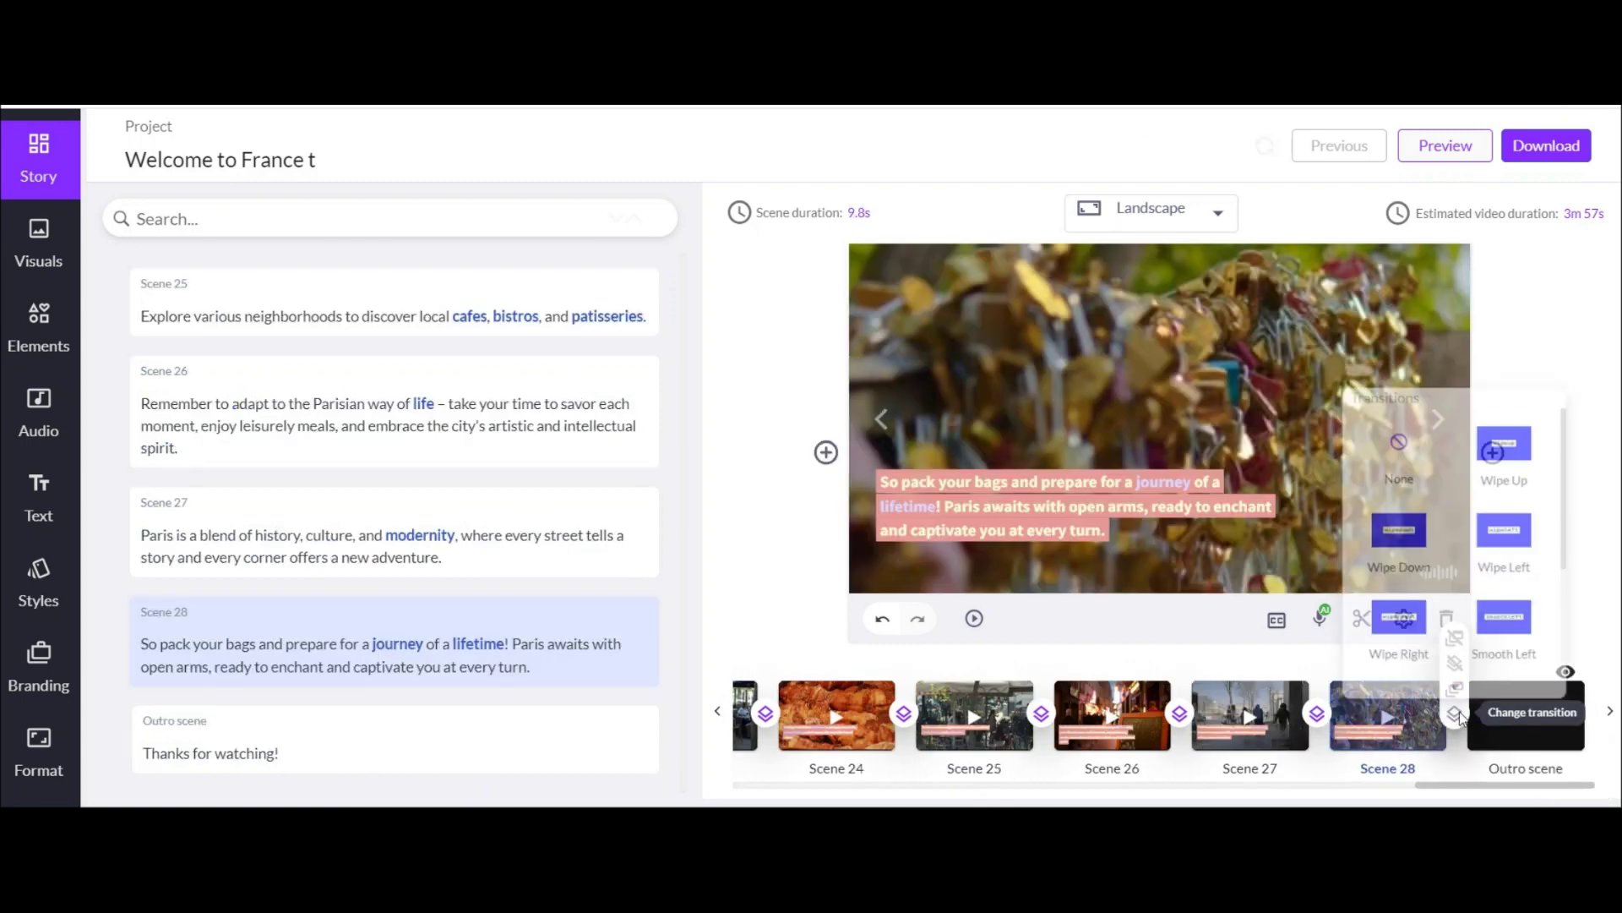
left_click(1408, 625)
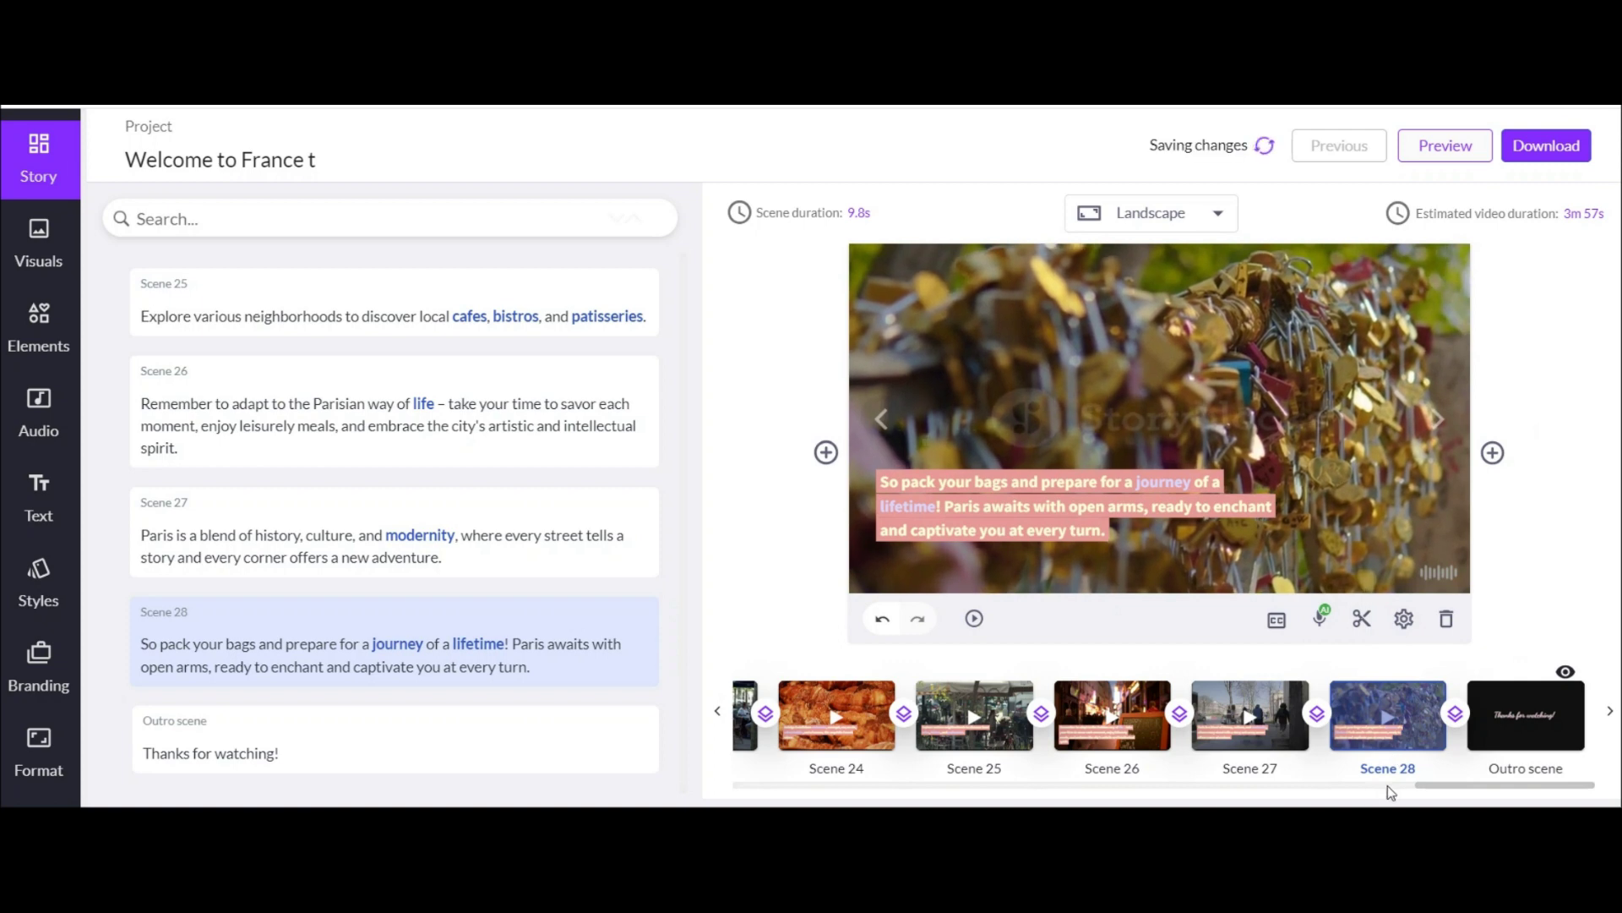
left_click_drag(1387, 784, 779, 783)
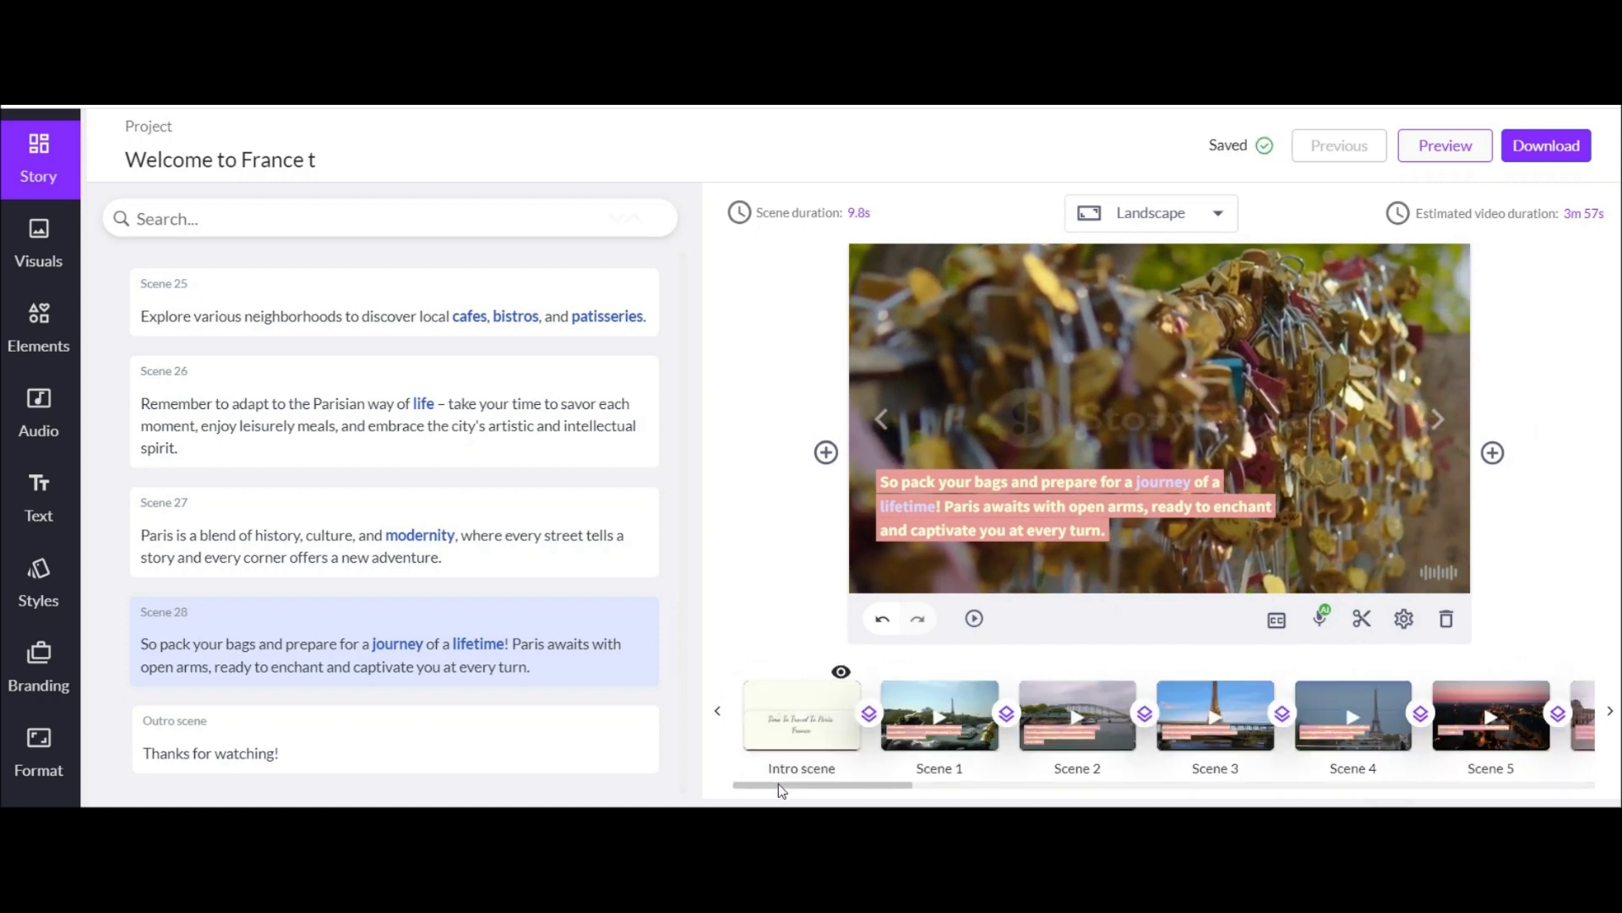
left_click(779, 727)
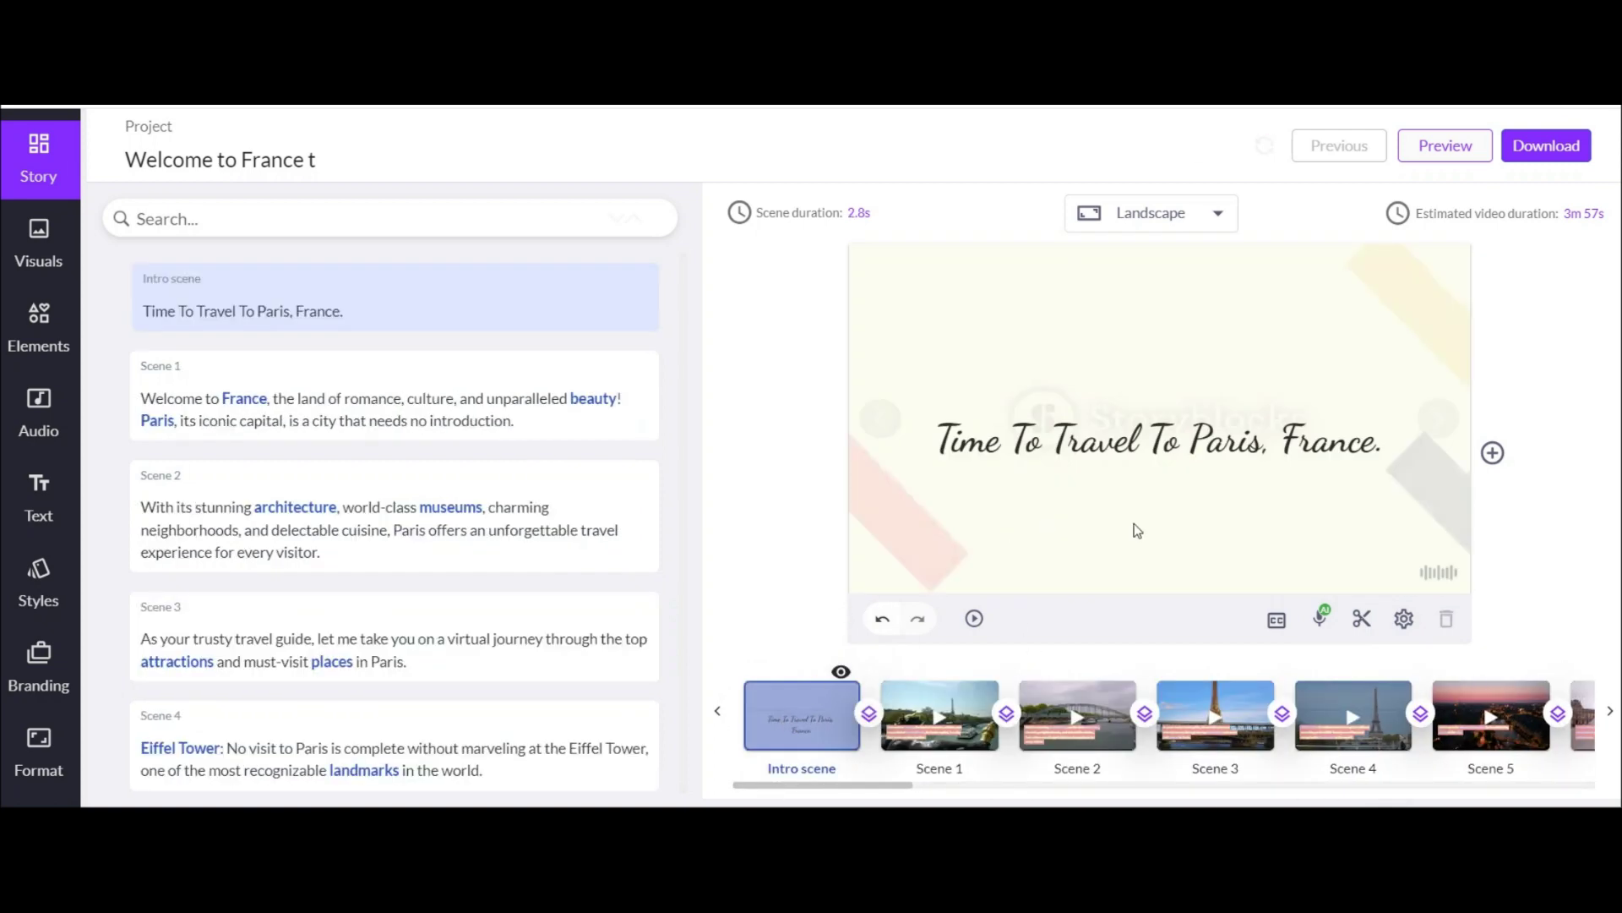
- Cancel the preview preparation and download the Paris project as a Video
left_click(1445, 148)
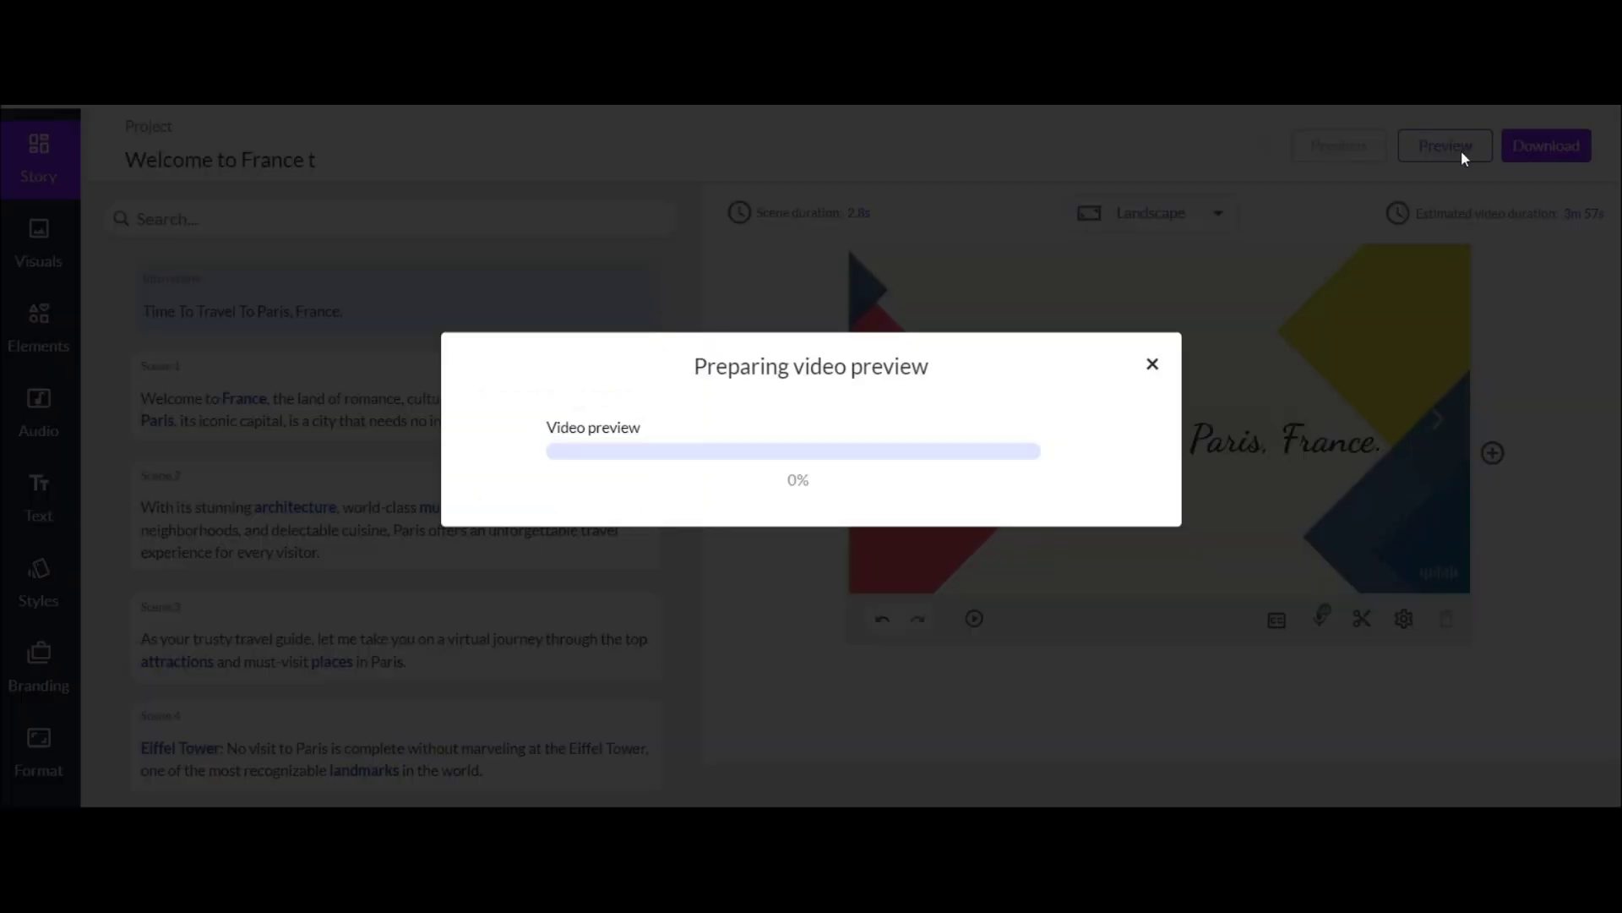
left_click(1152, 365)
left_click(1538, 159)
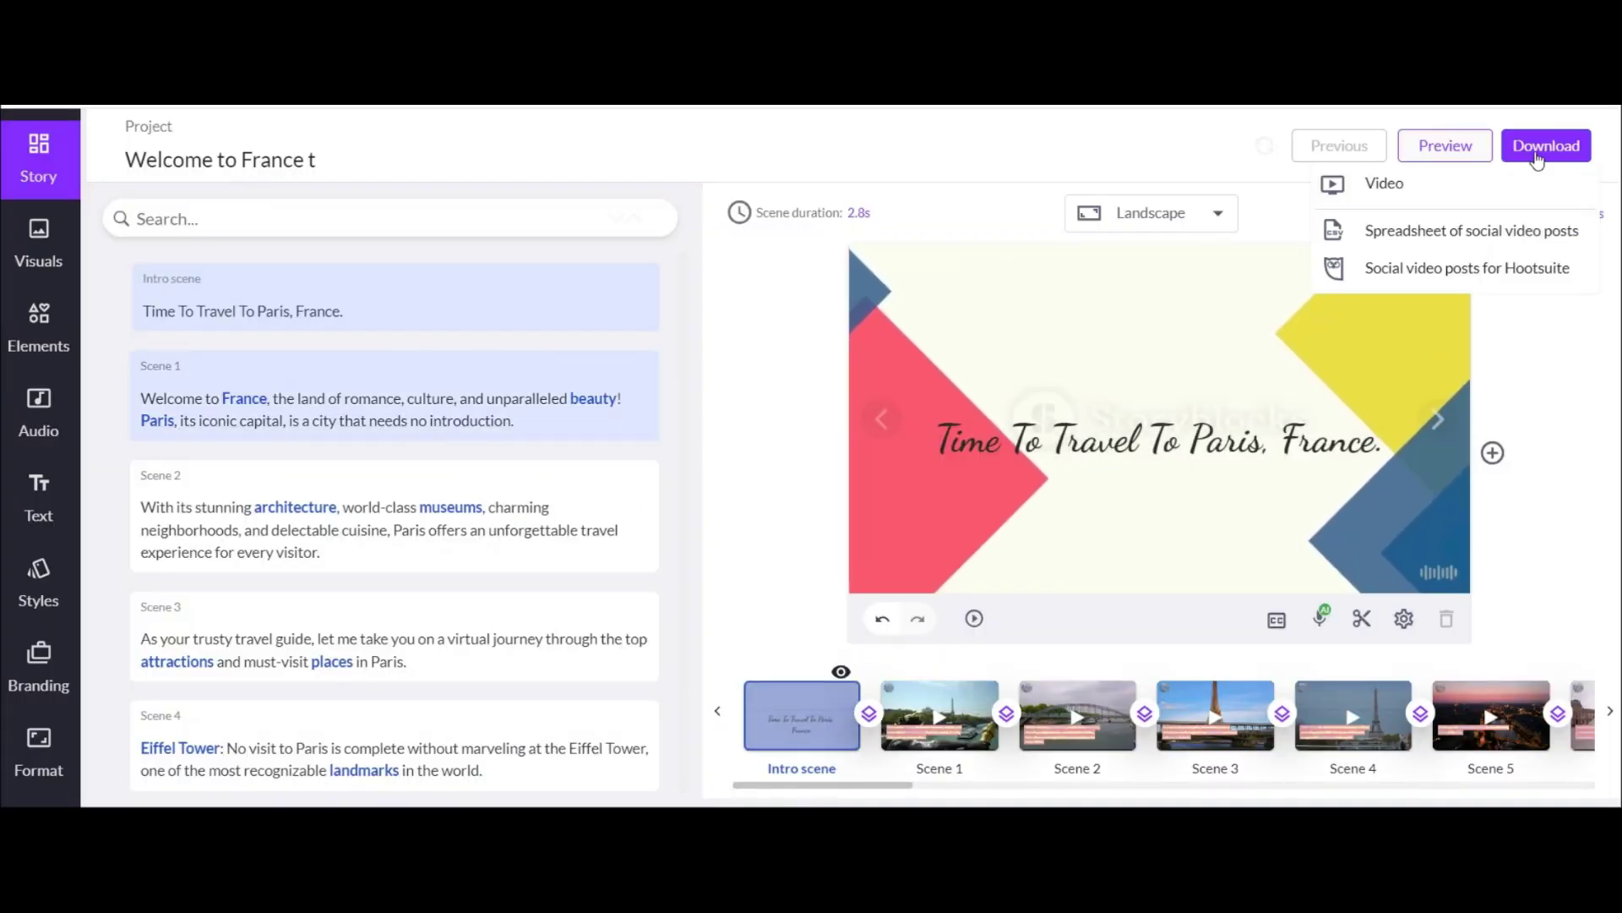
left_click(1494, 196)
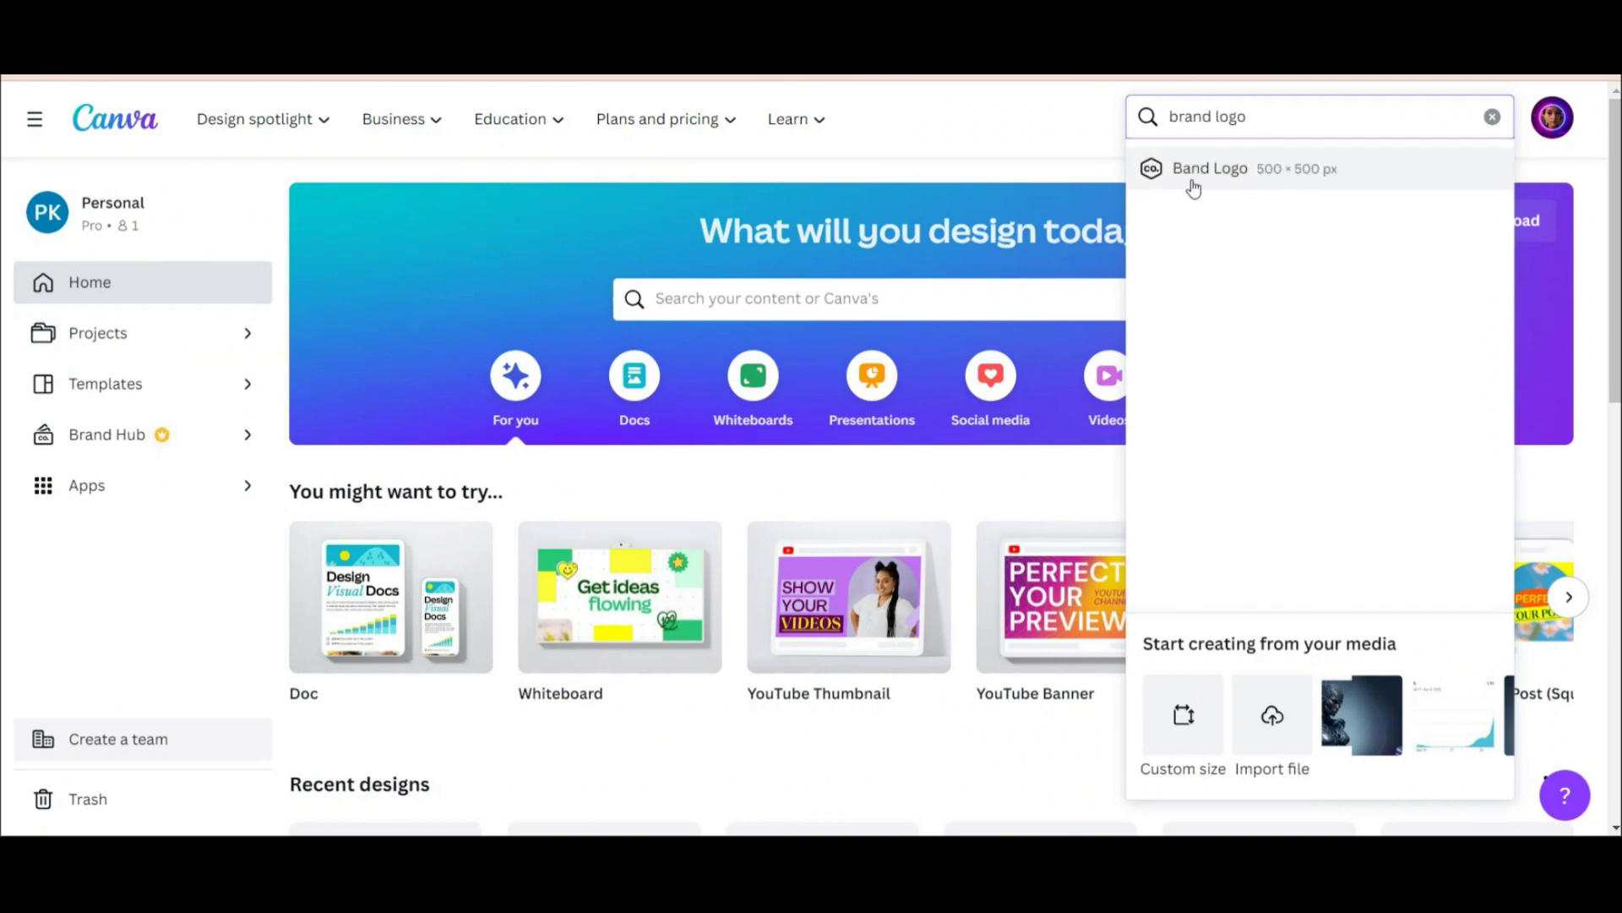
- Start a Band Logo design and place the woman-with-suitcase 'travel' photo on the page
left_click(1194, 173)
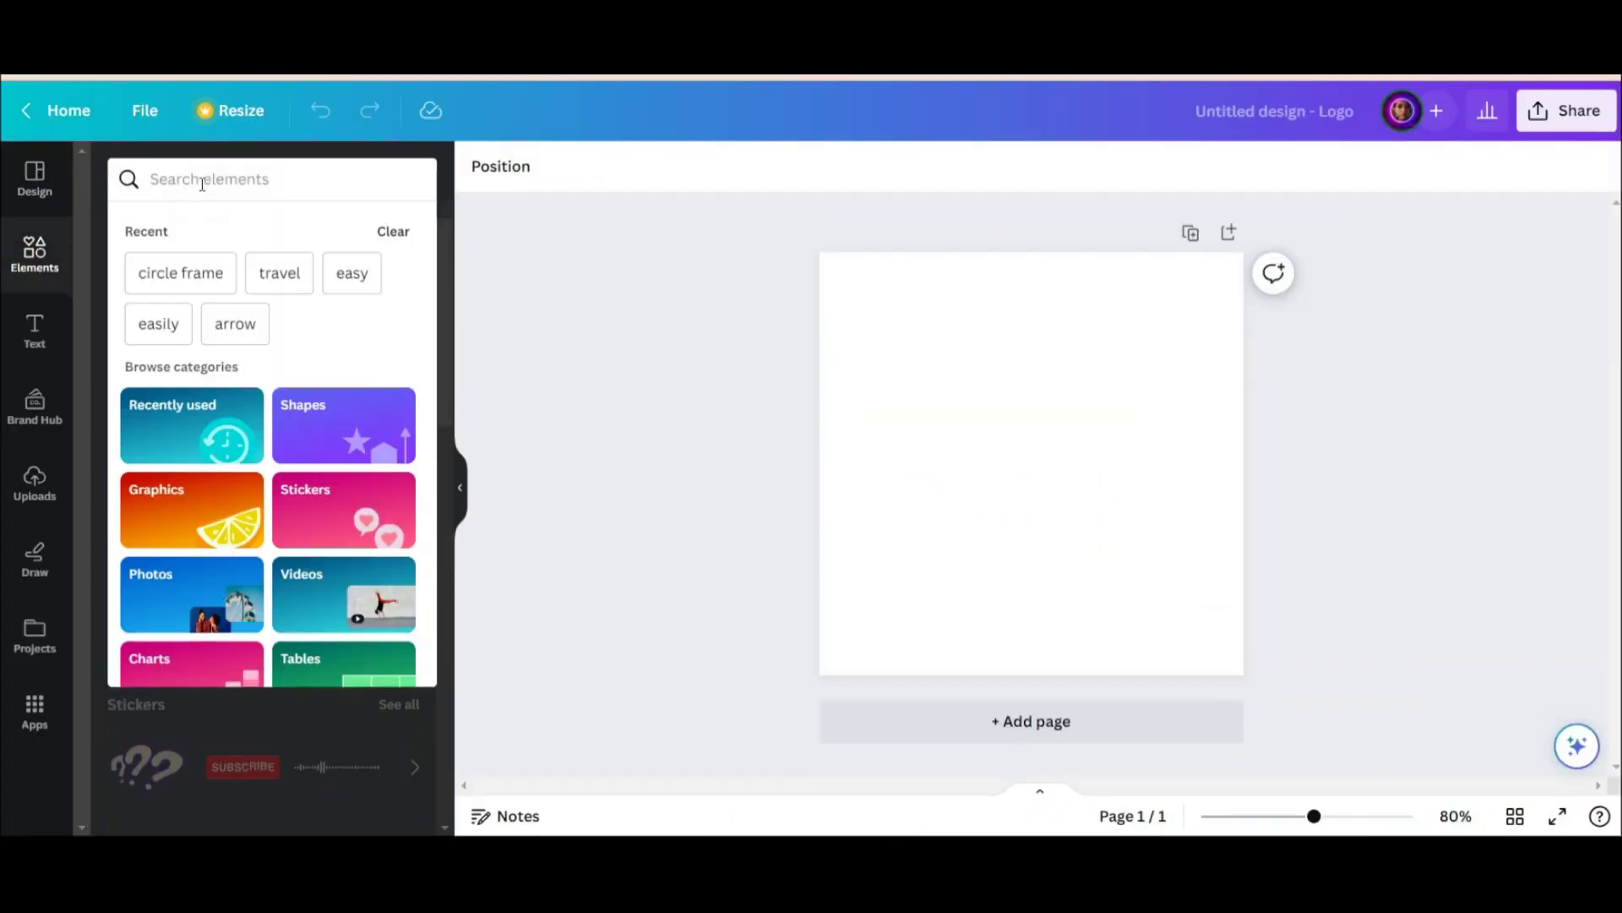
left_click(202, 179)
type("travel")
key("Return")
left_click(255, 230)
scroll(249, 498, "down", 3)
scroll(249, 499, "down", 3)
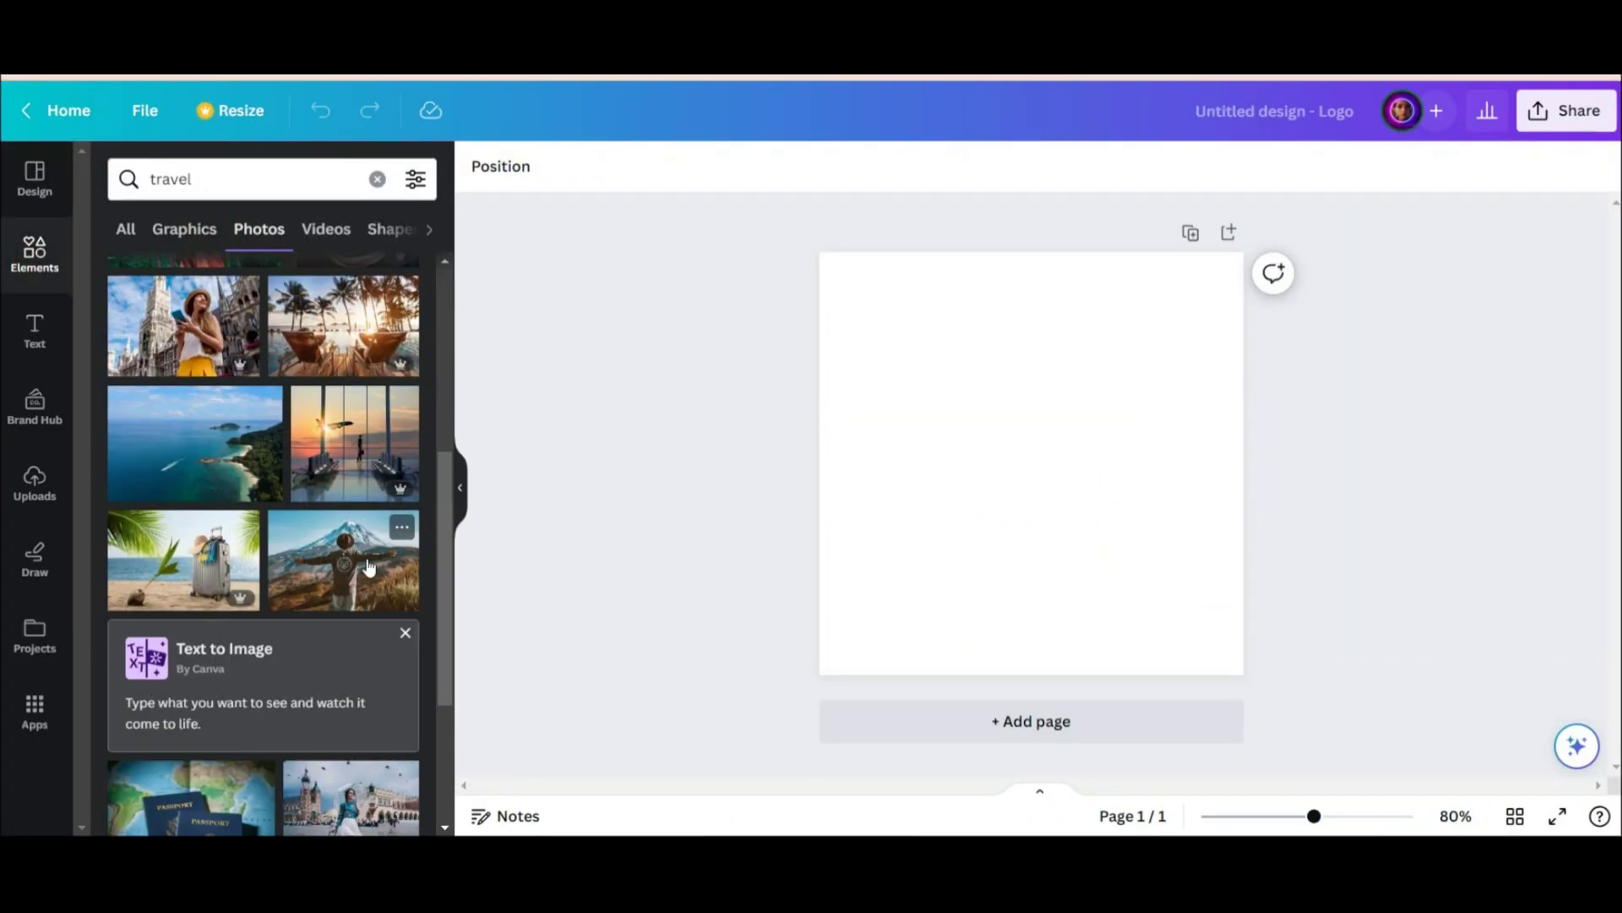
left_click(344, 562)
left_click_drag(206, 652, 1032, 507)
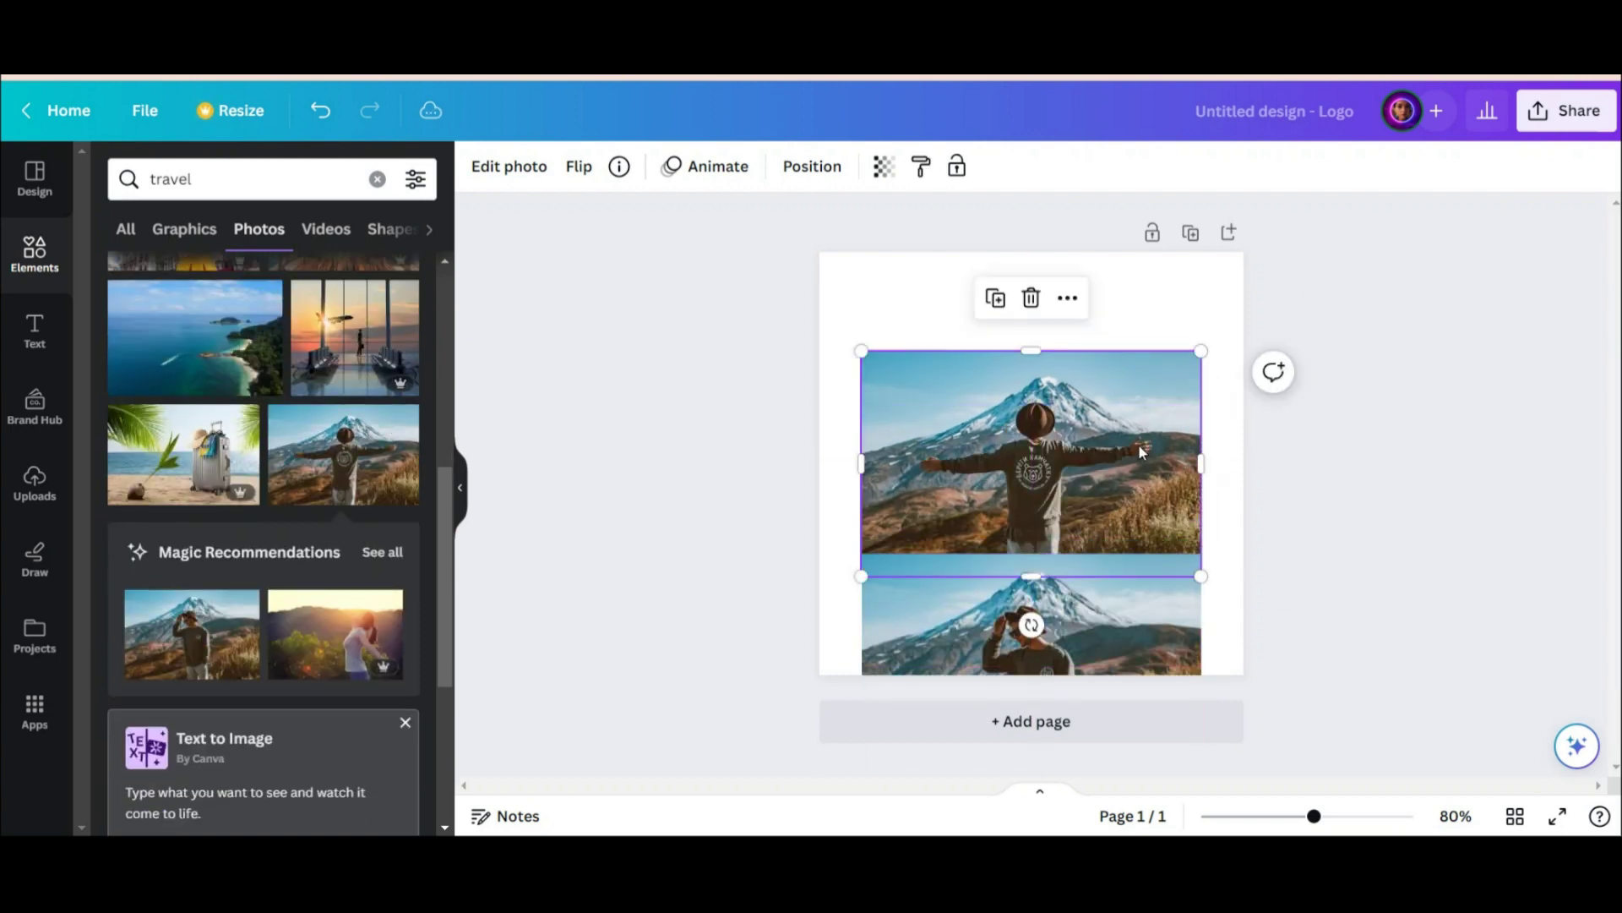
scroll(355, 592, "down", 3)
left_click_drag(359, 596, 1048, 549)
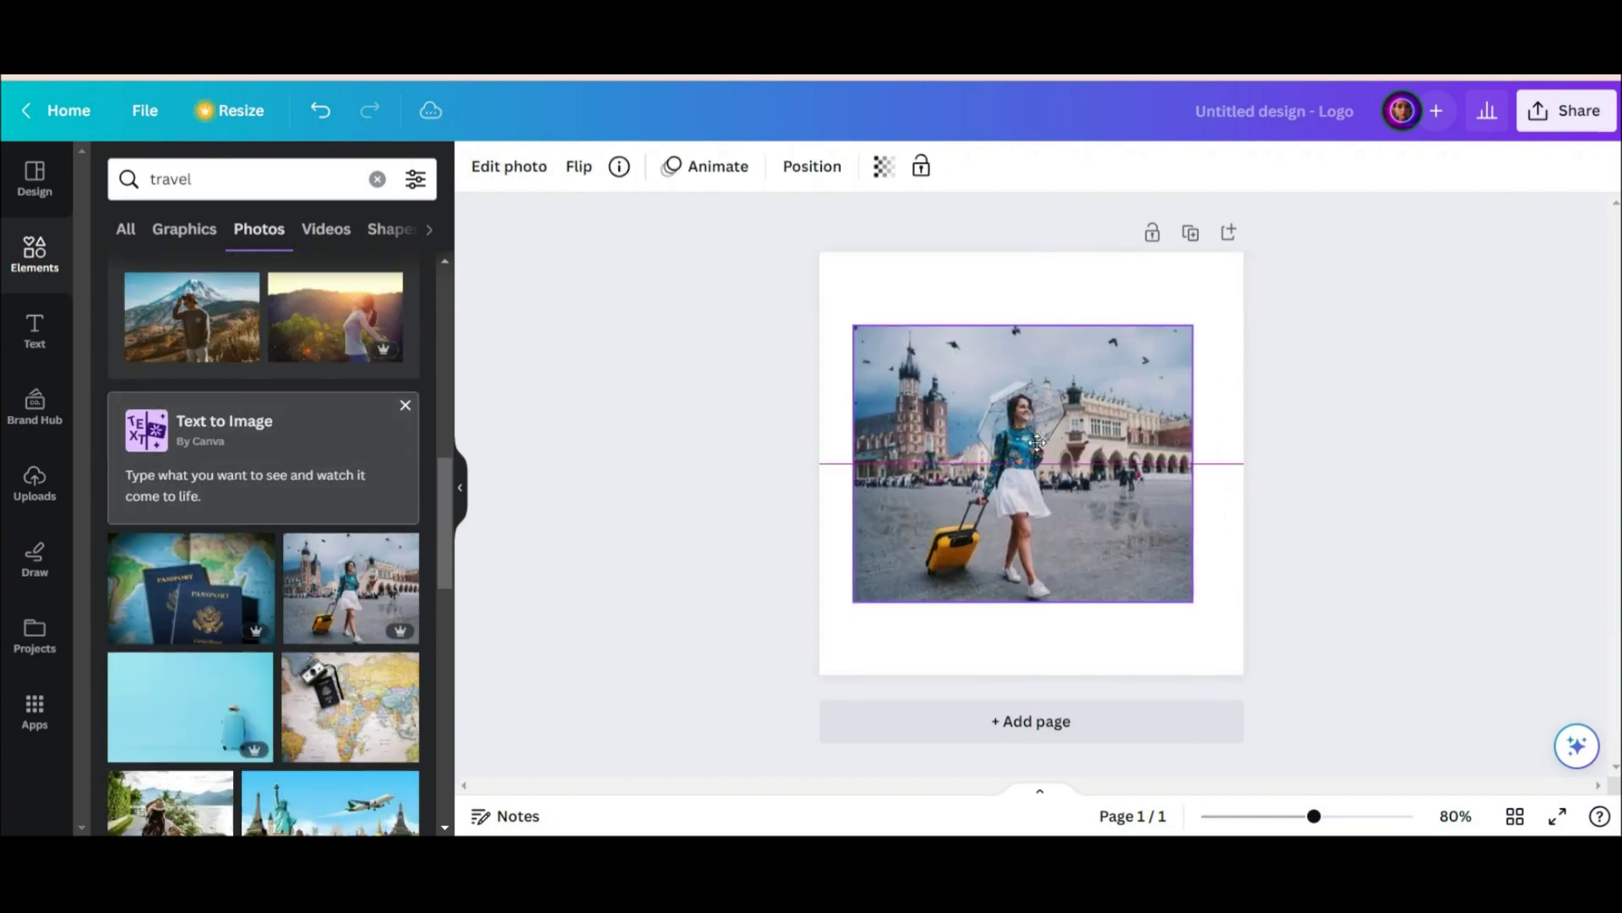
- Put the photo in a circle frame enlarged to fill the page, then open Share
left_click(125, 237)
double_click(170, 178)
type("circle fram")
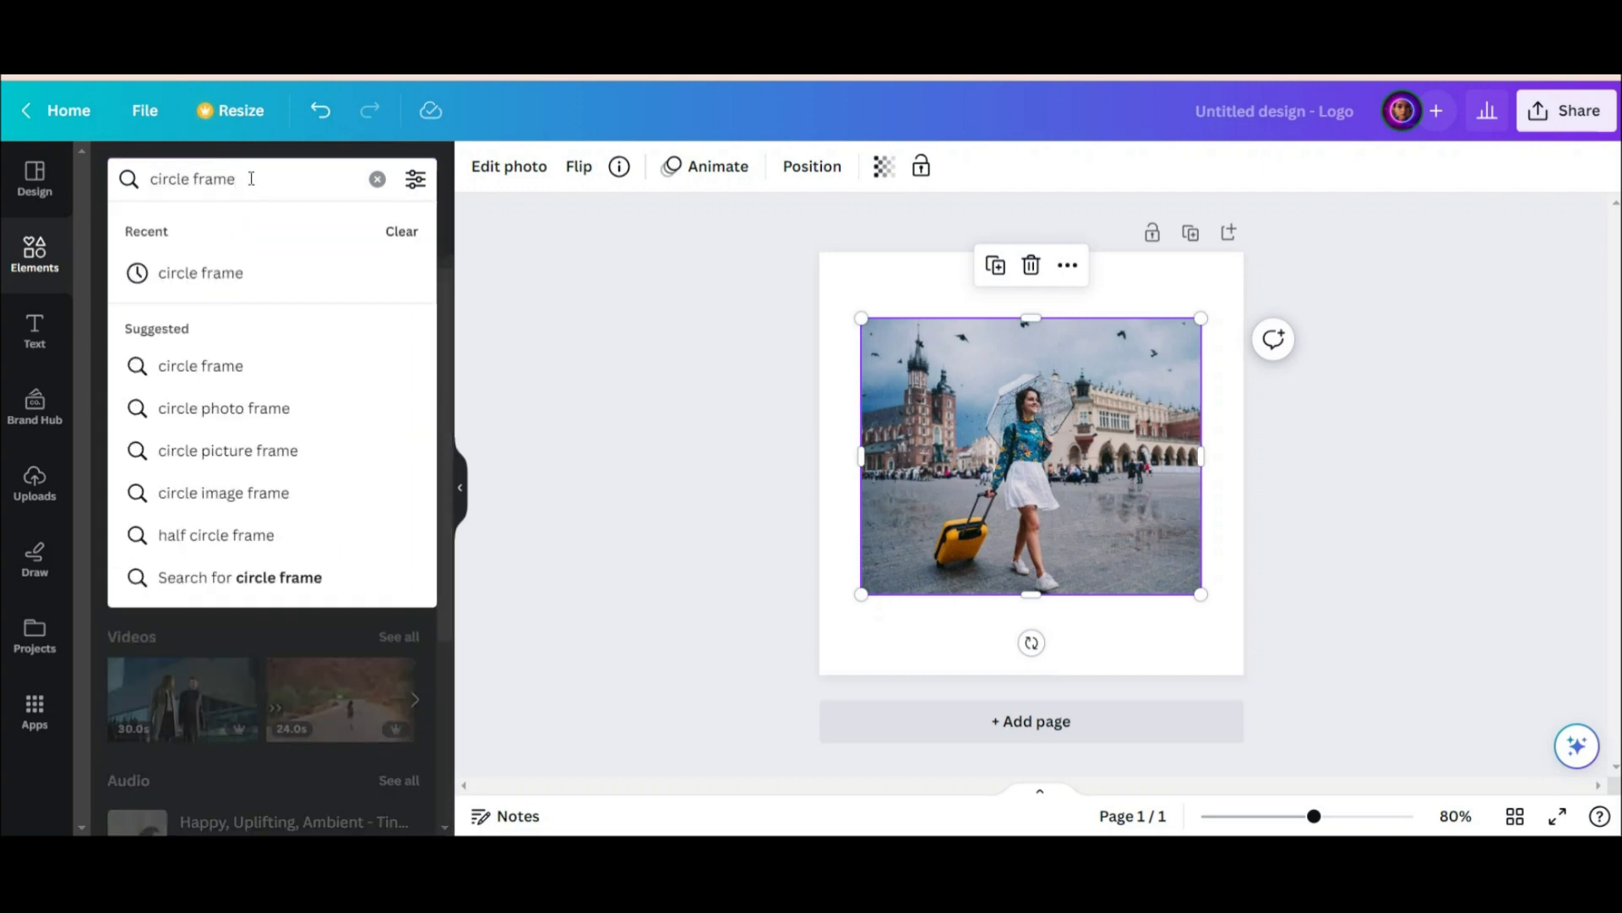
key("Return")
left_click_drag(273, 427, 939, 388)
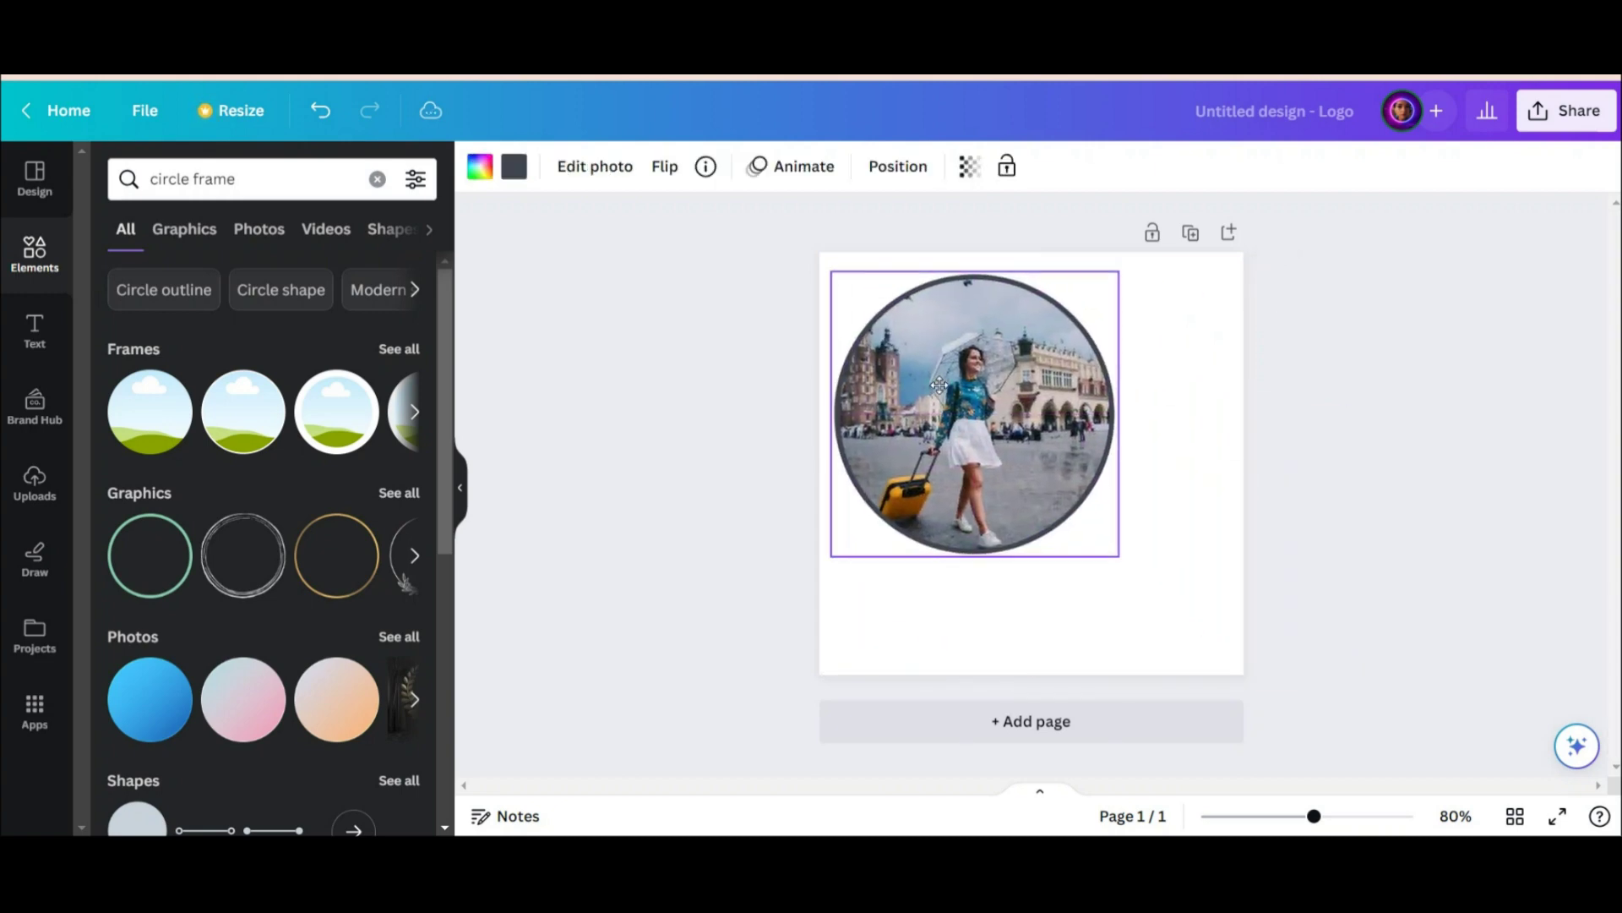
left_click_drag(1116, 554, 1229, 661)
left_click_drag(846, 280, 829, 261)
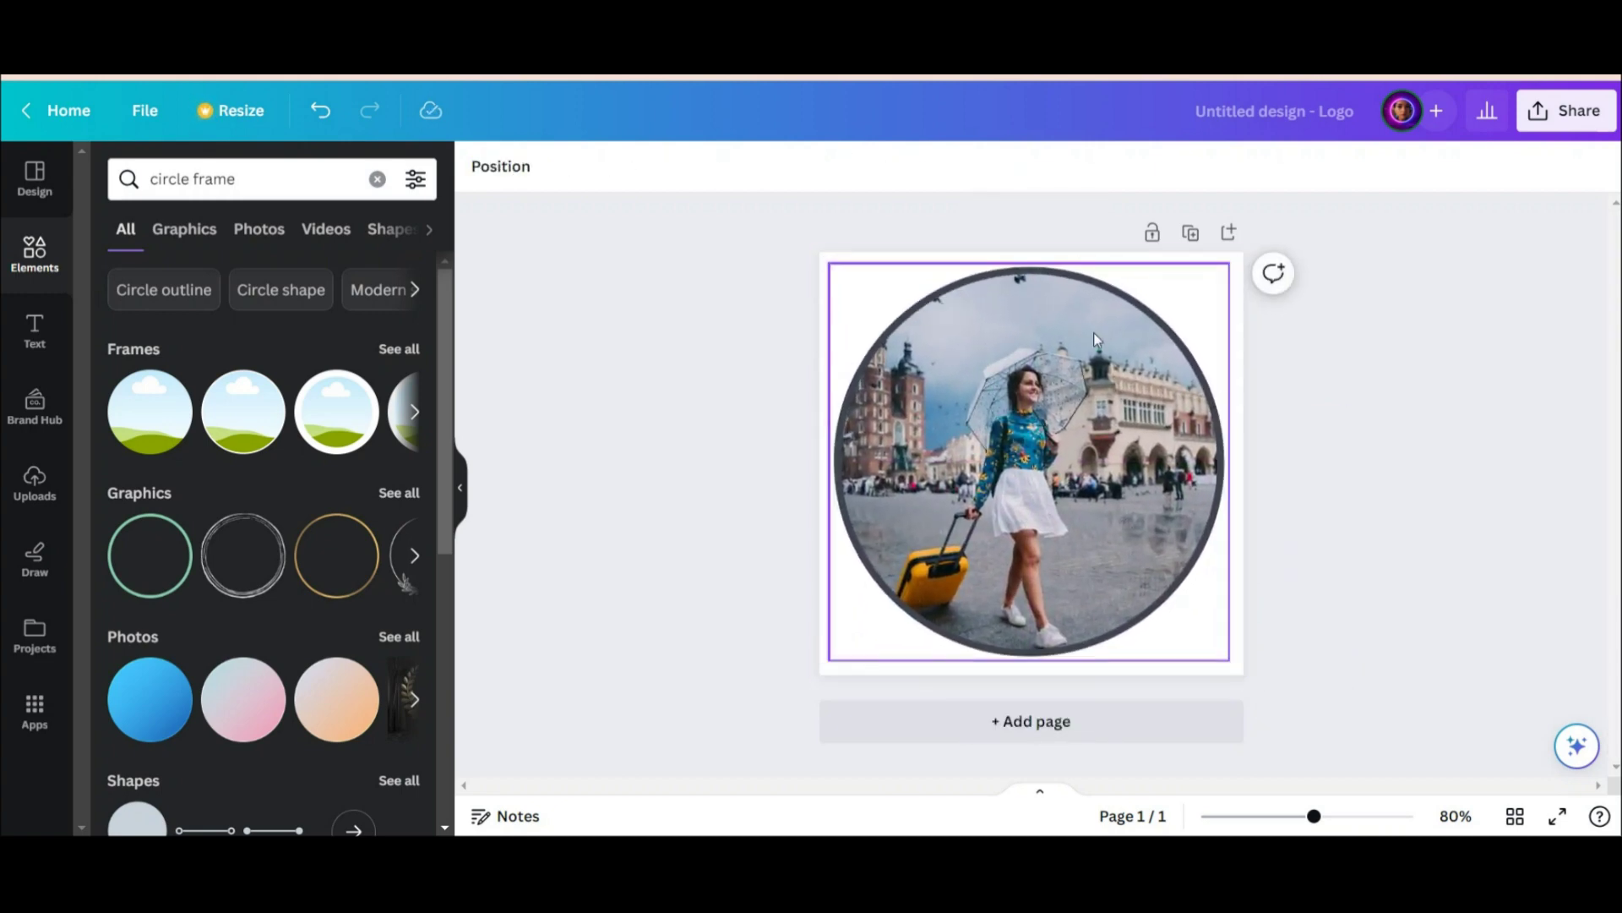
left_click(1559, 129)
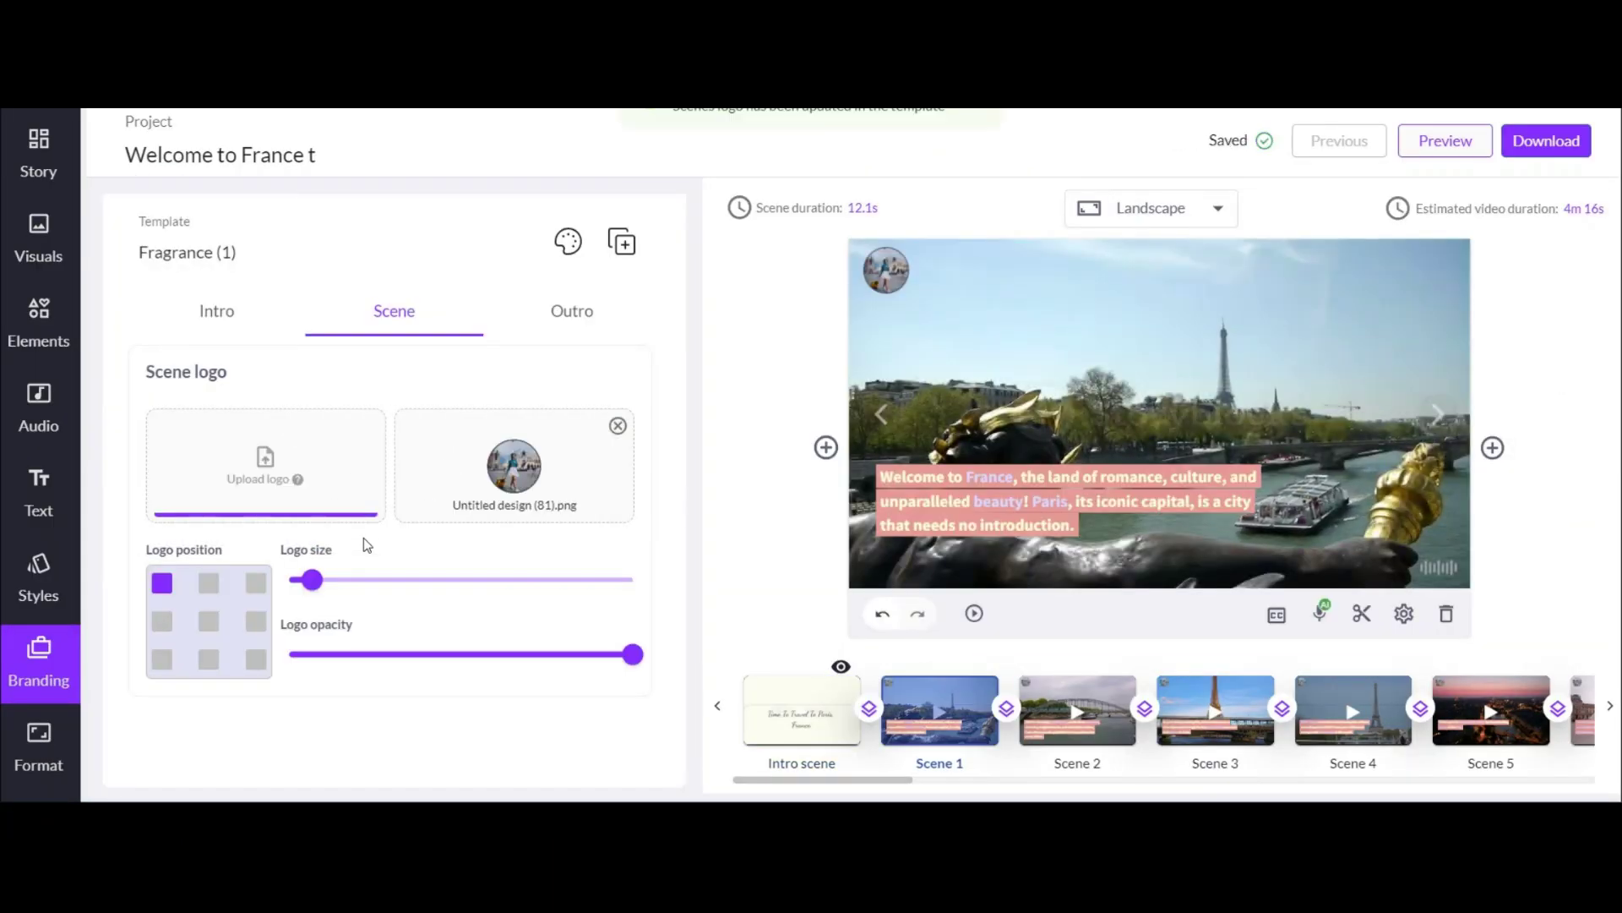
- Enlarge the scene logo, lower its opacity slightly, and keep it top-left
mouse_move(347, 596)
left_mouse_down()
mouse_move(389, 591)
mouse_move(336, 598)
mouse_move(351, 581)
left_mouse_up()
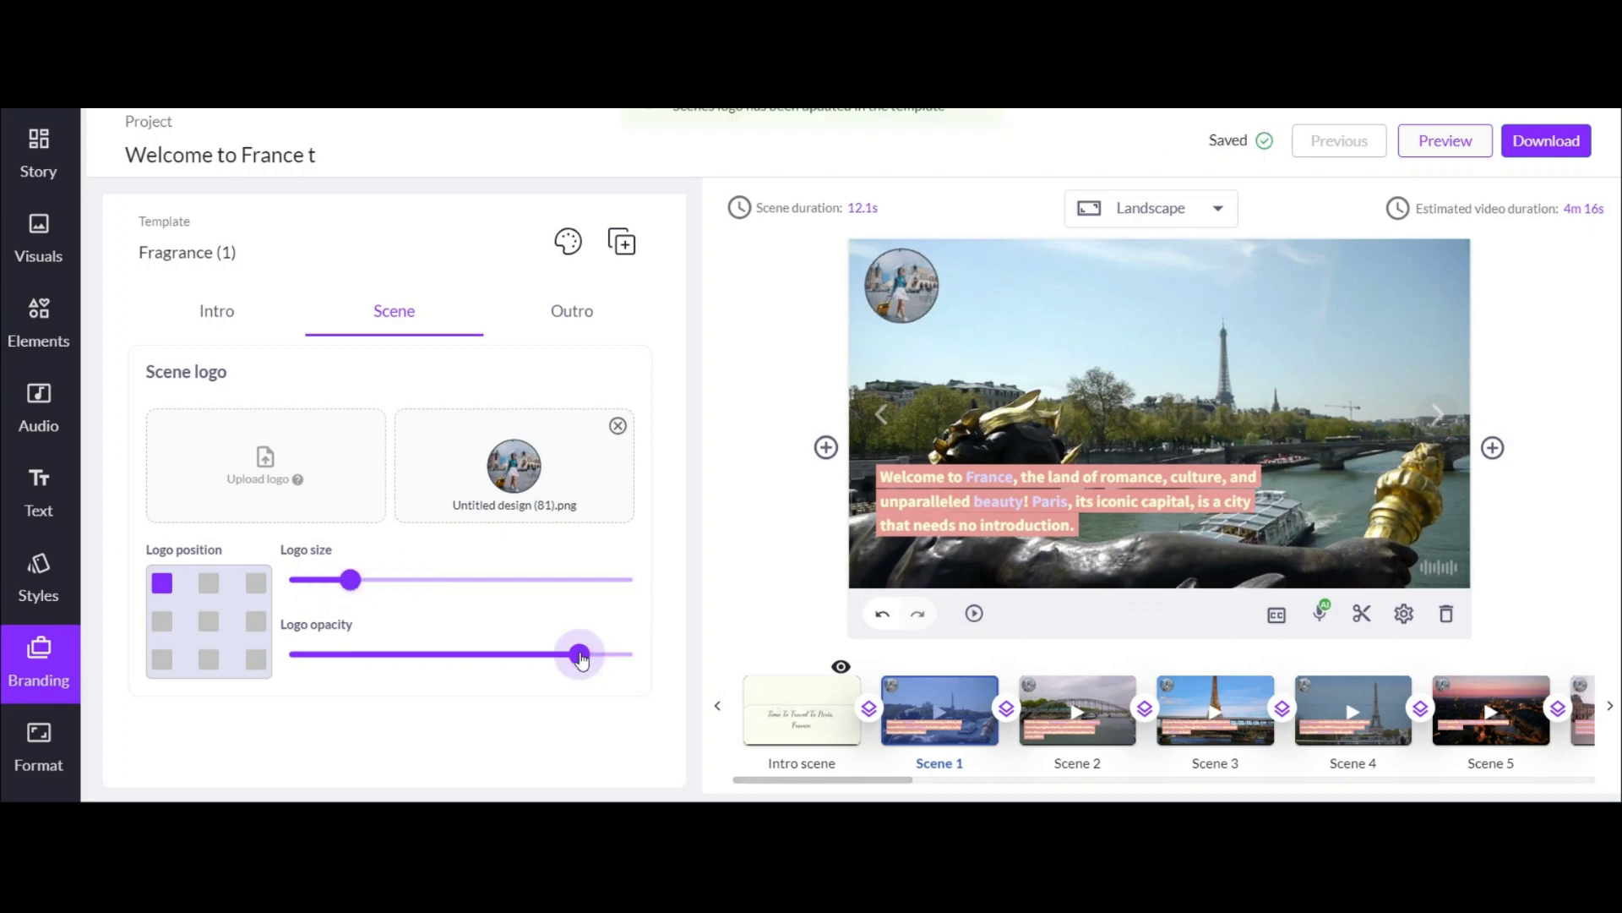
mouse_move(568, 660)
left_mouse_down()
mouse_move(439, 659)
mouse_move(572, 665)
left_mouse_up()
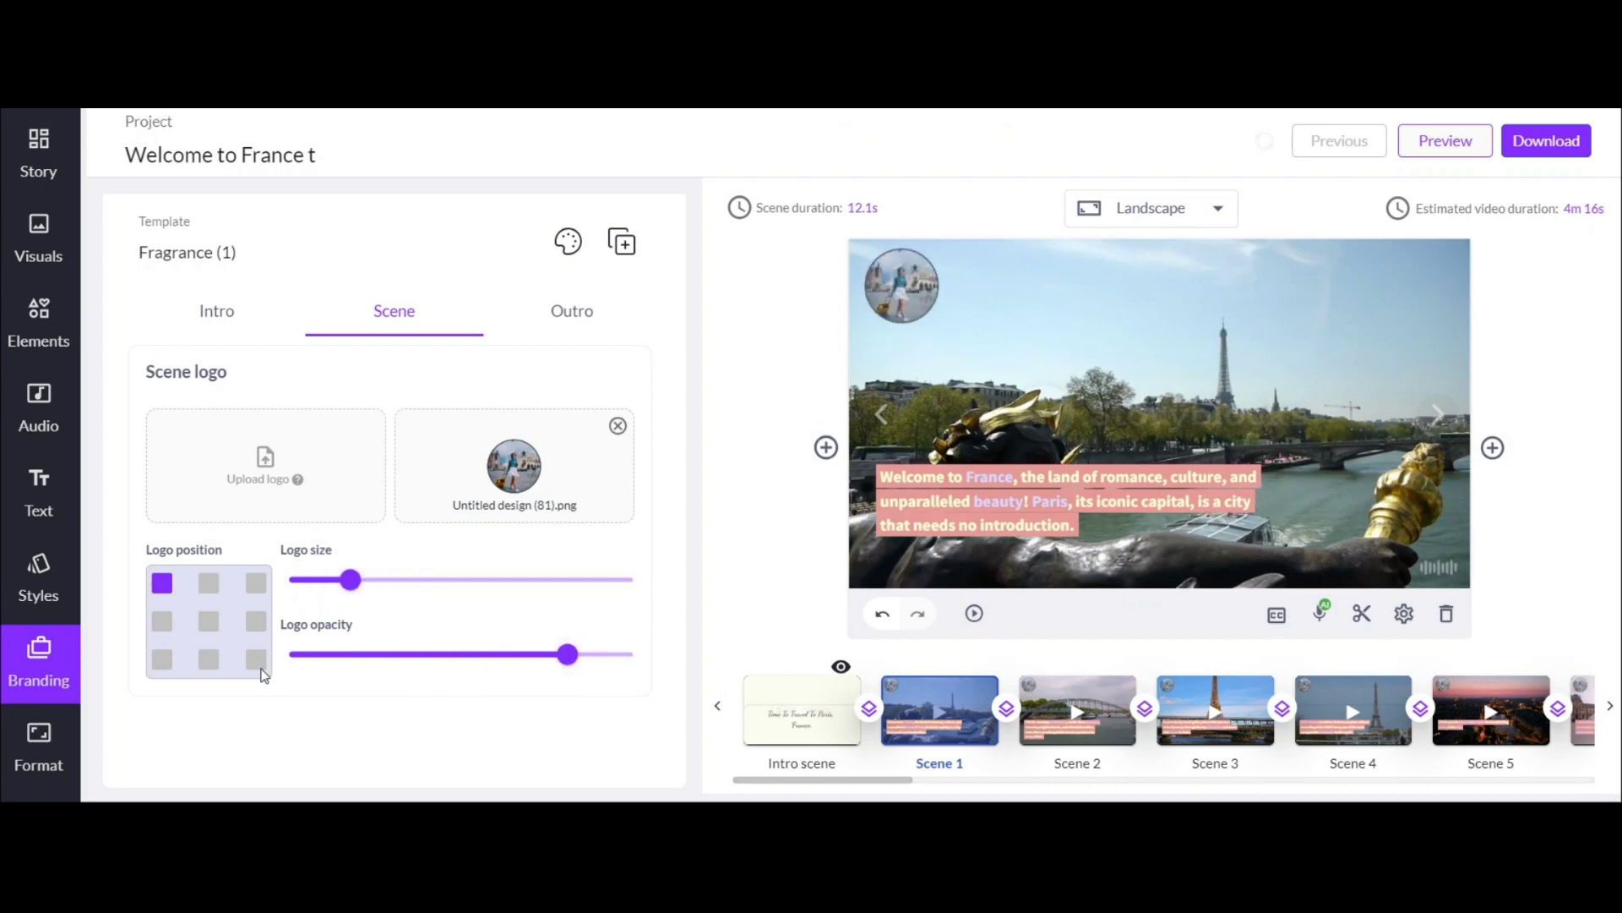
left_click(256, 585)
left_click(209, 623)
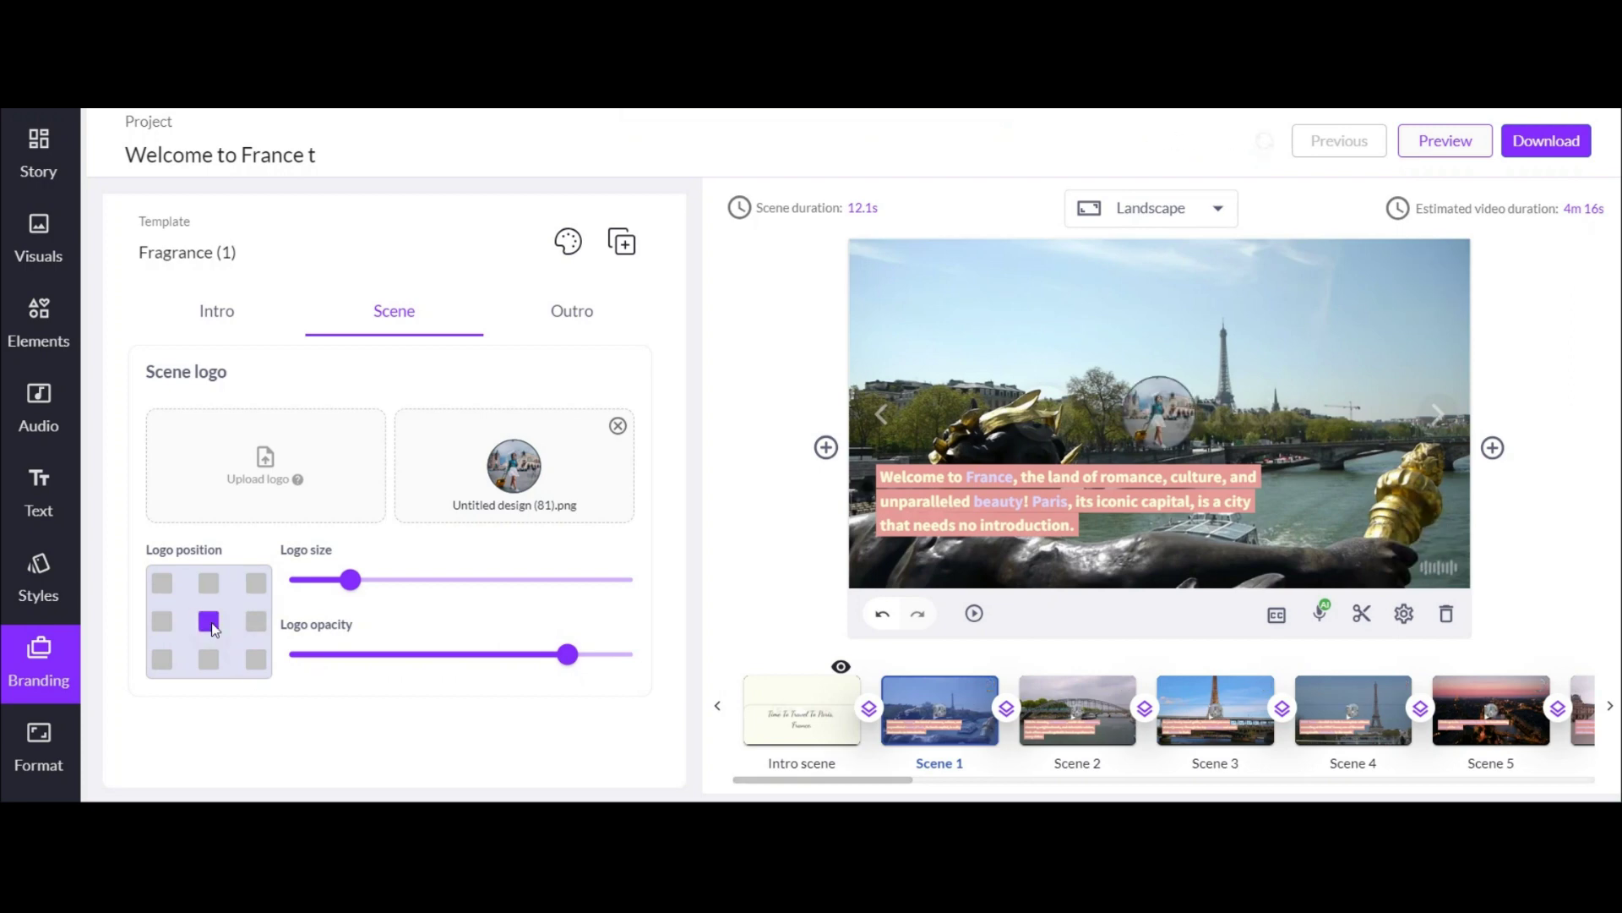
left_click(162, 584)
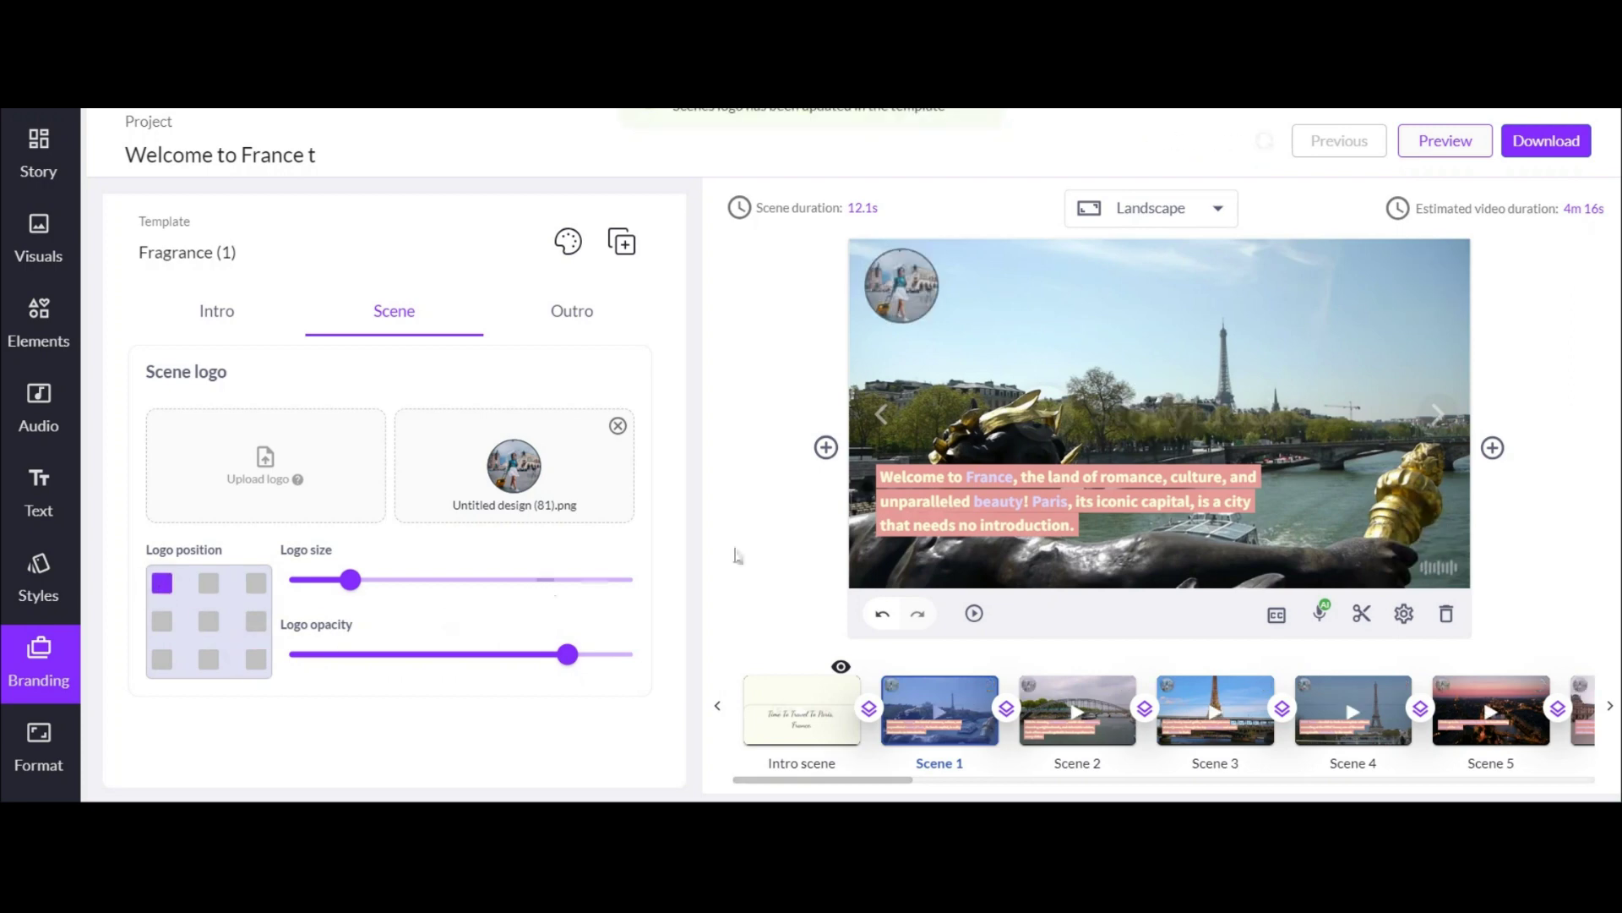